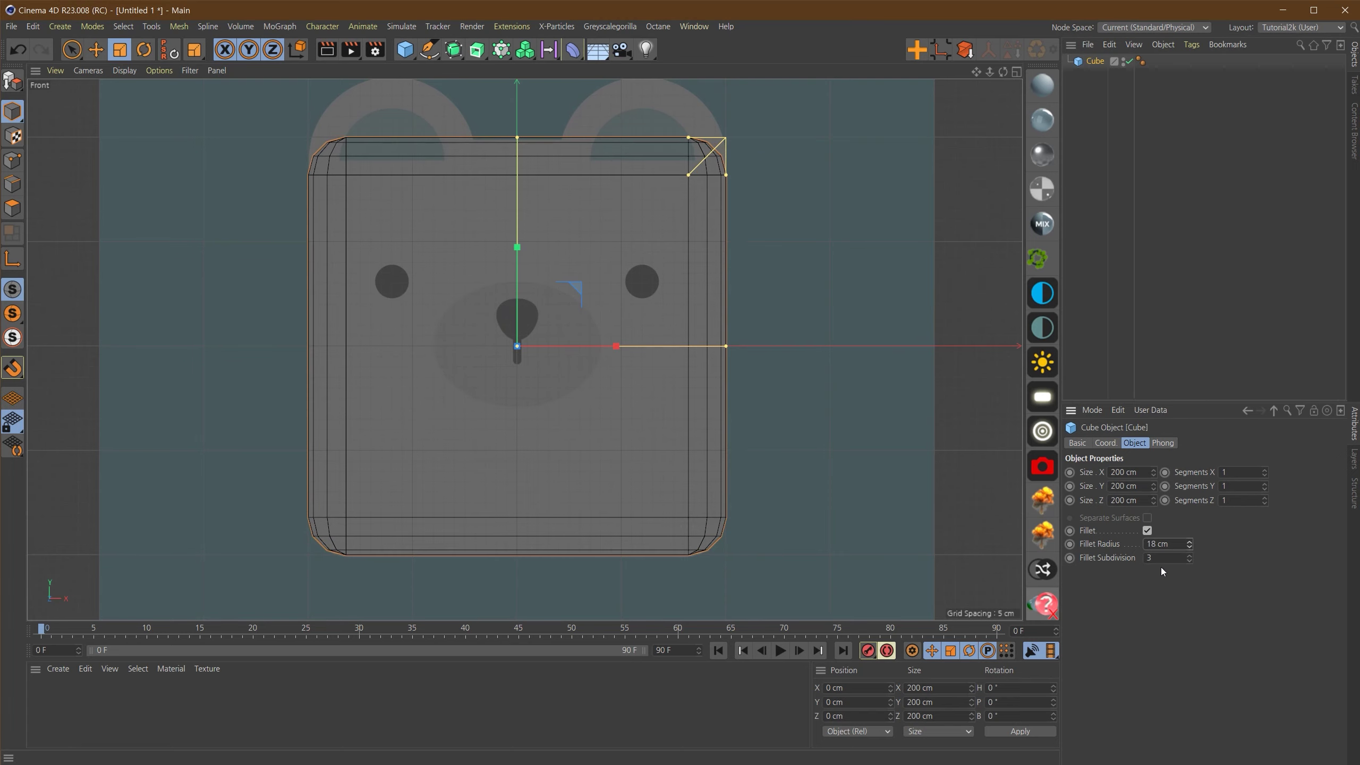
Step: Raise the cube's fillet subdivision to 8 for smoother rounded edges
drag(1189, 562, 1188, 558)
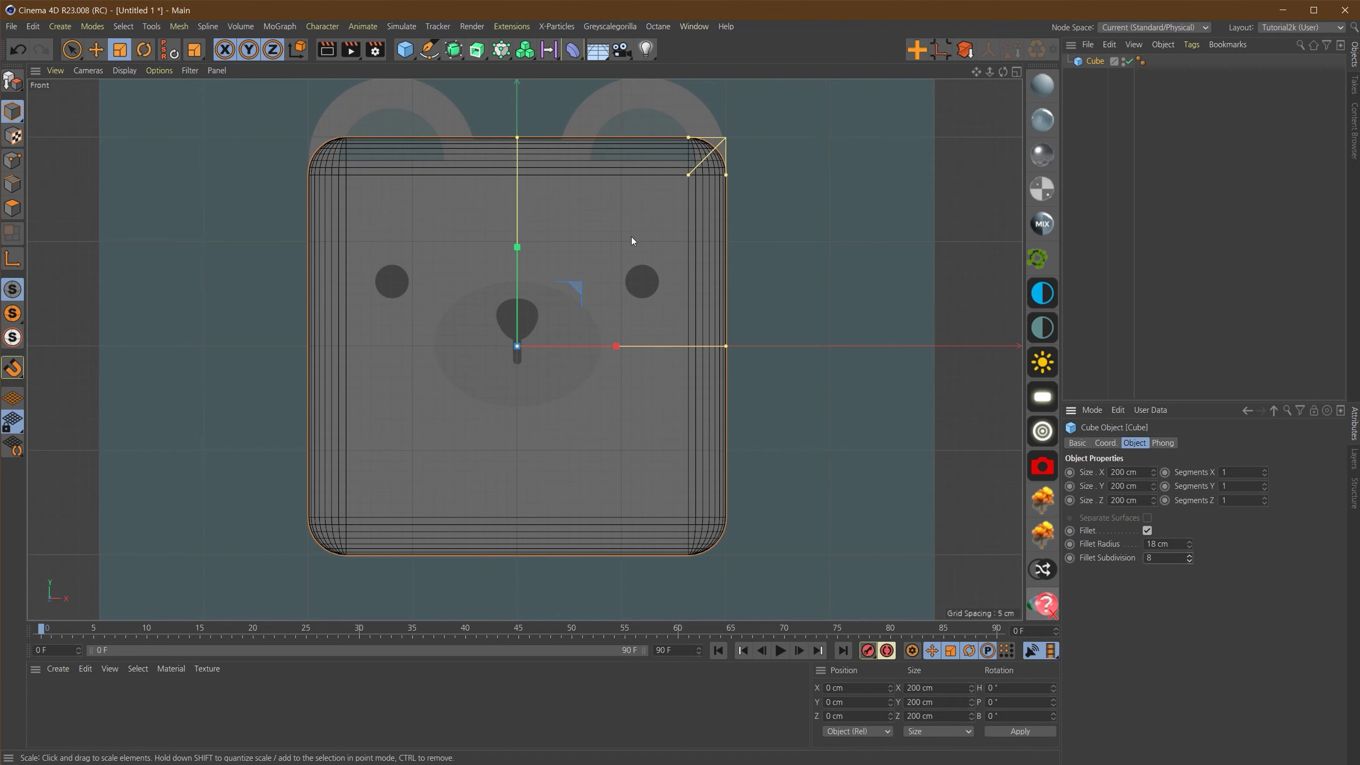
key(F1)
alt+drag(596, 318, 688, 316)
alt+middle_drag(771, 374, 679, 374)
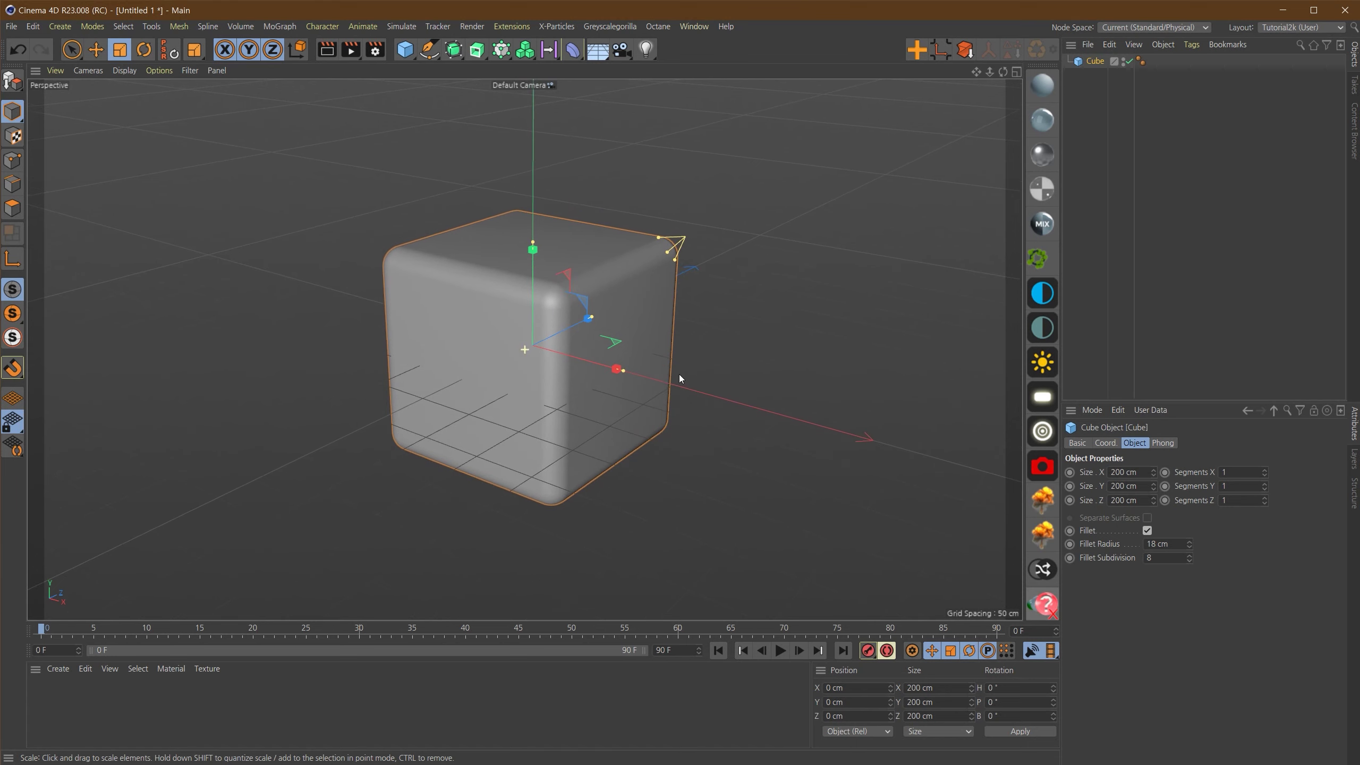
Step: Add a sphere and move it along the Z axis to about -96 cm, at the front of the cube
key(F4)
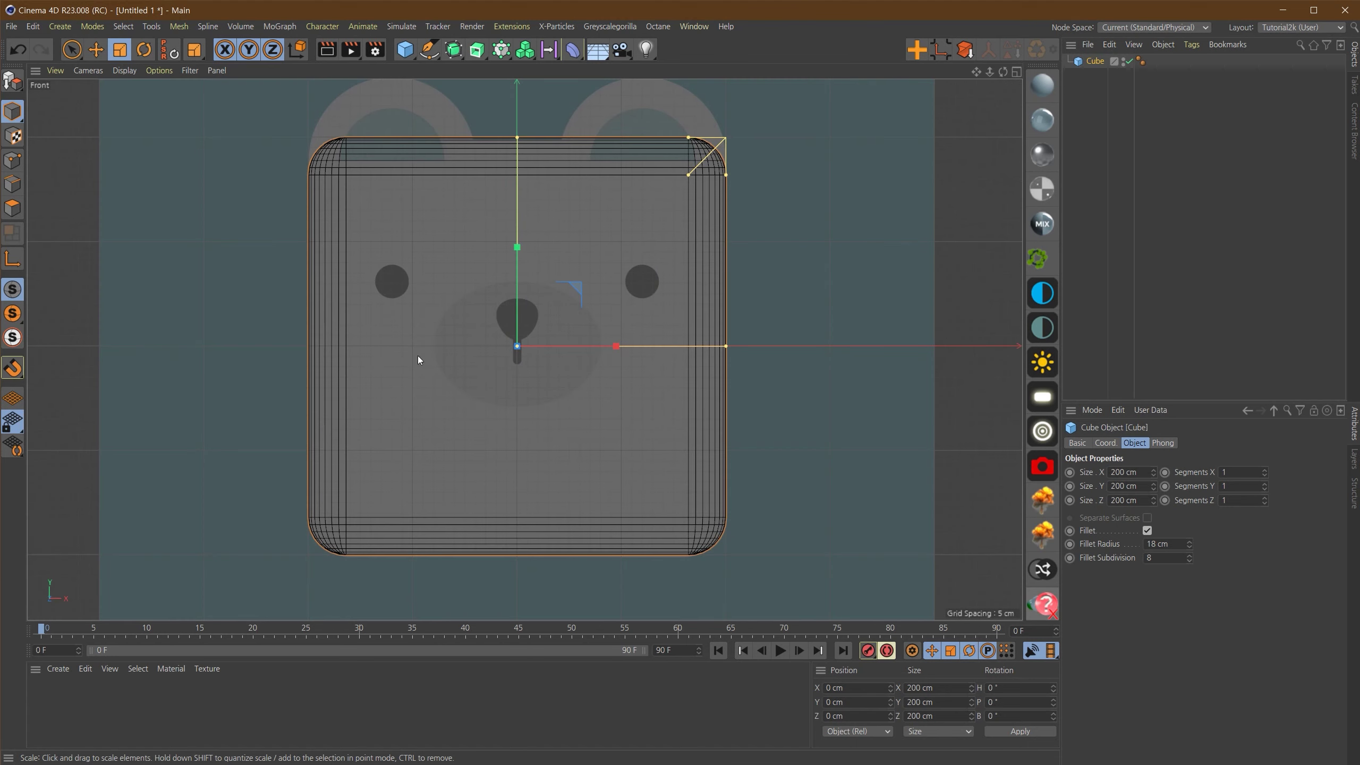
key(e)
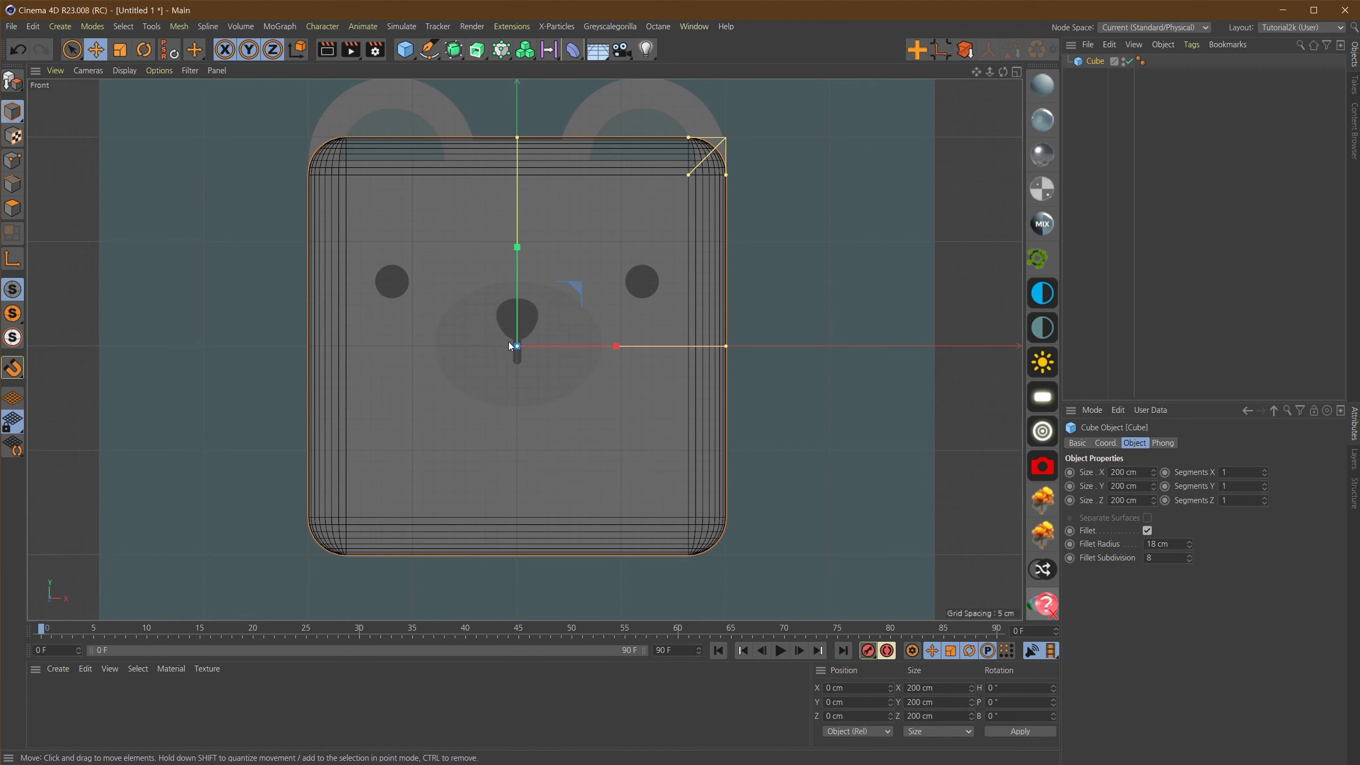
drag(418, 48, 648, 92)
key(F1)
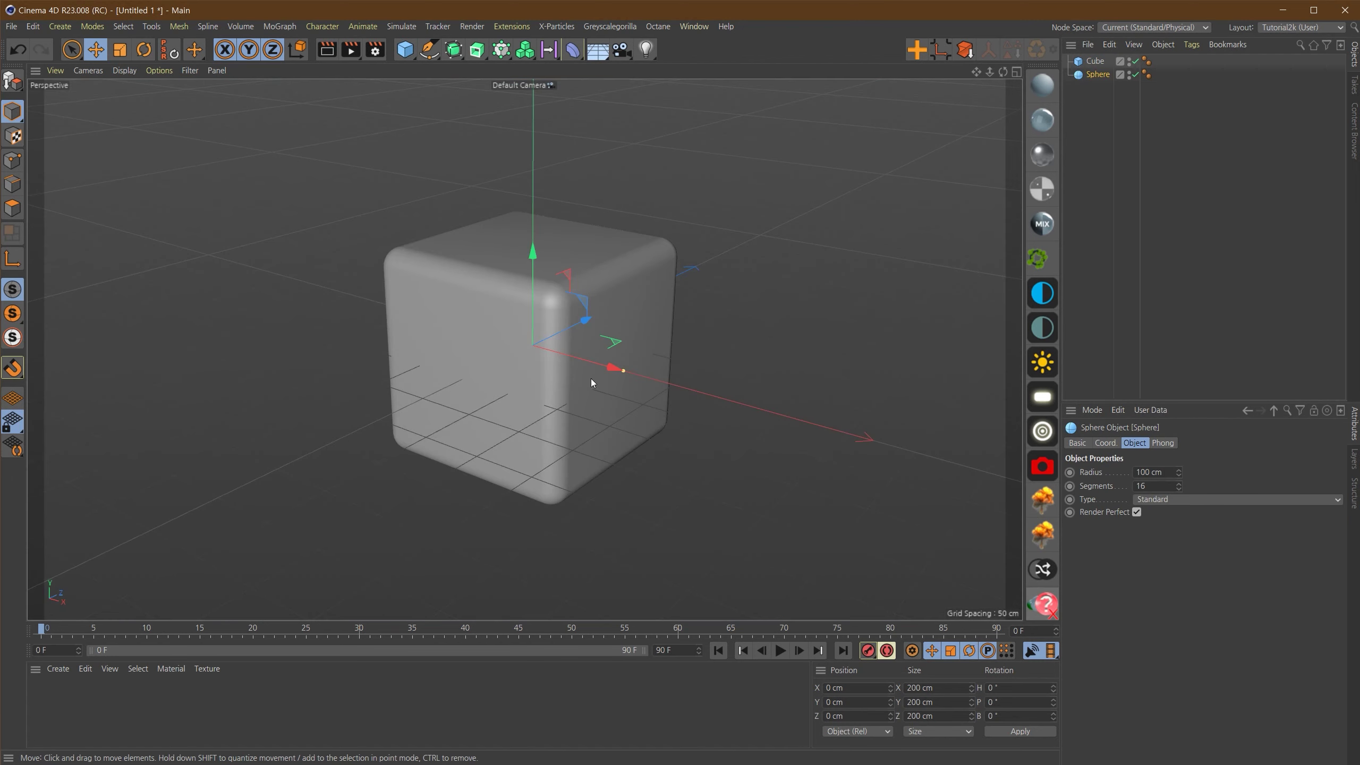
alt+drag(591, 378, 565, 318)
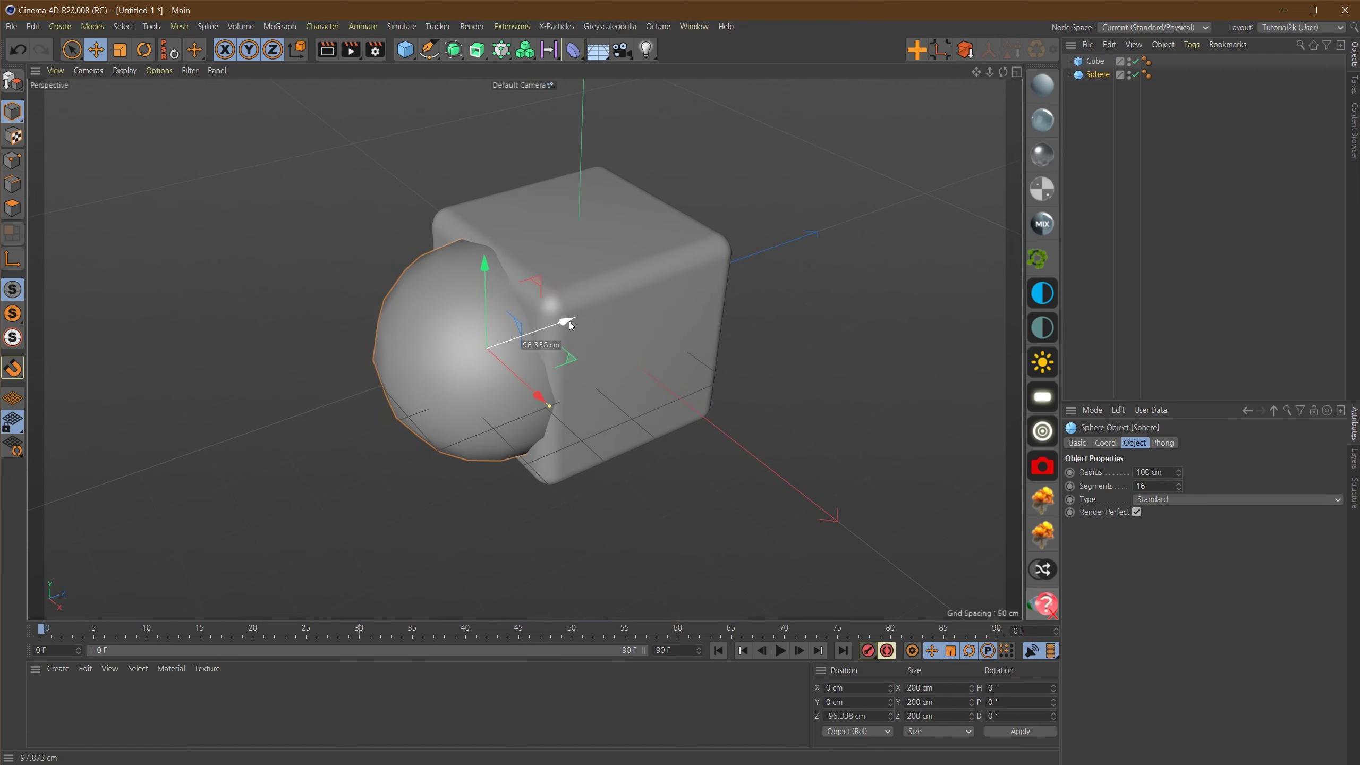
Step: Set the sphere's segments to 32 and switch the perspective view to Gouraud Shading (Lines)
drag(1153, 486, 1094, 491)
text(32)
key(Return)
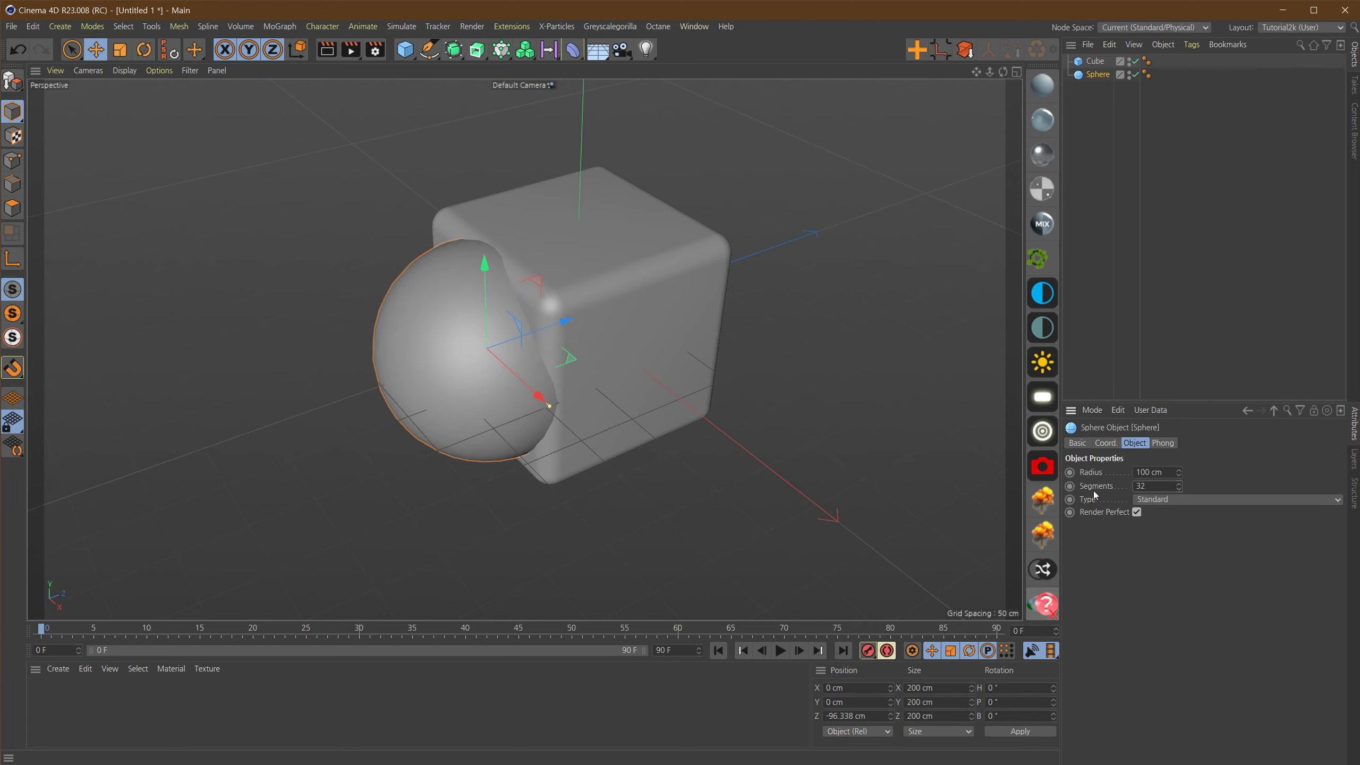
scroll(532, 380, up, 2)
scroll(531, 380, up, 1)
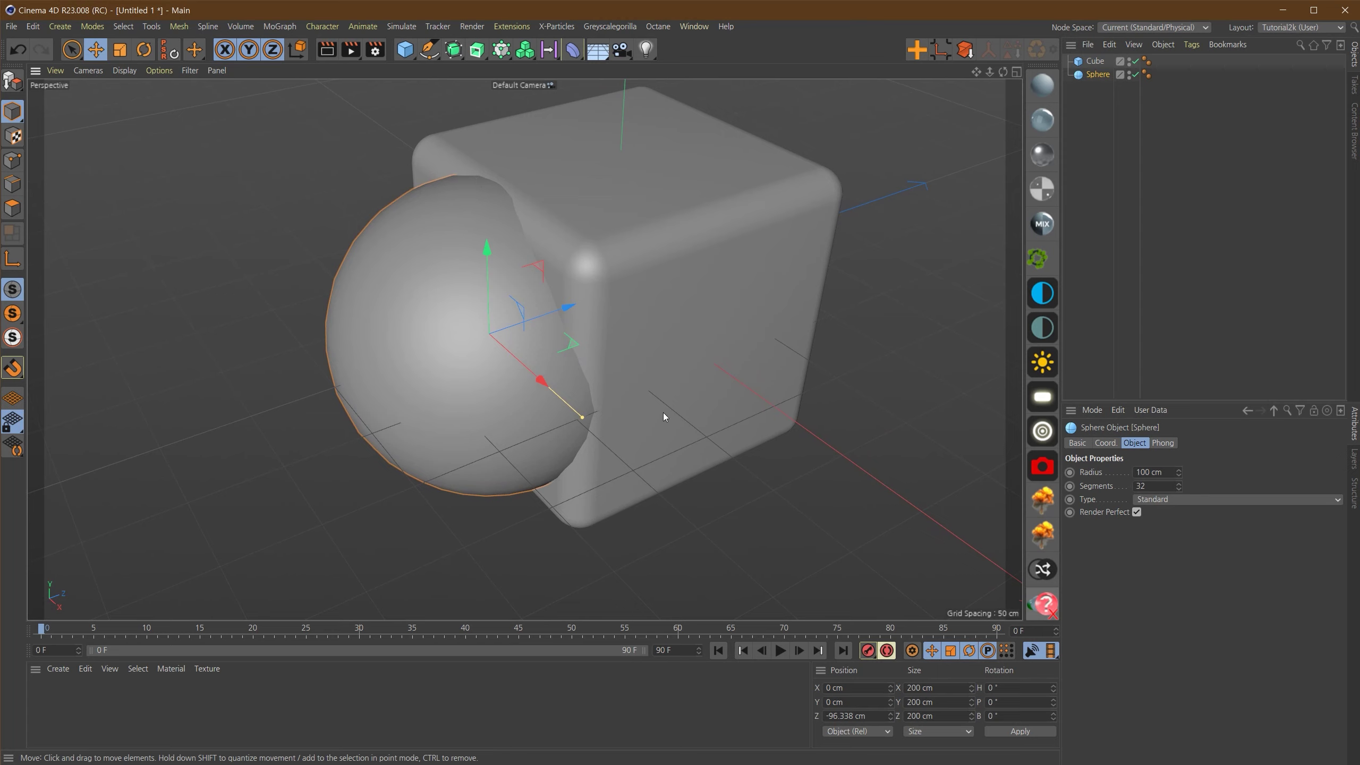
key(n)
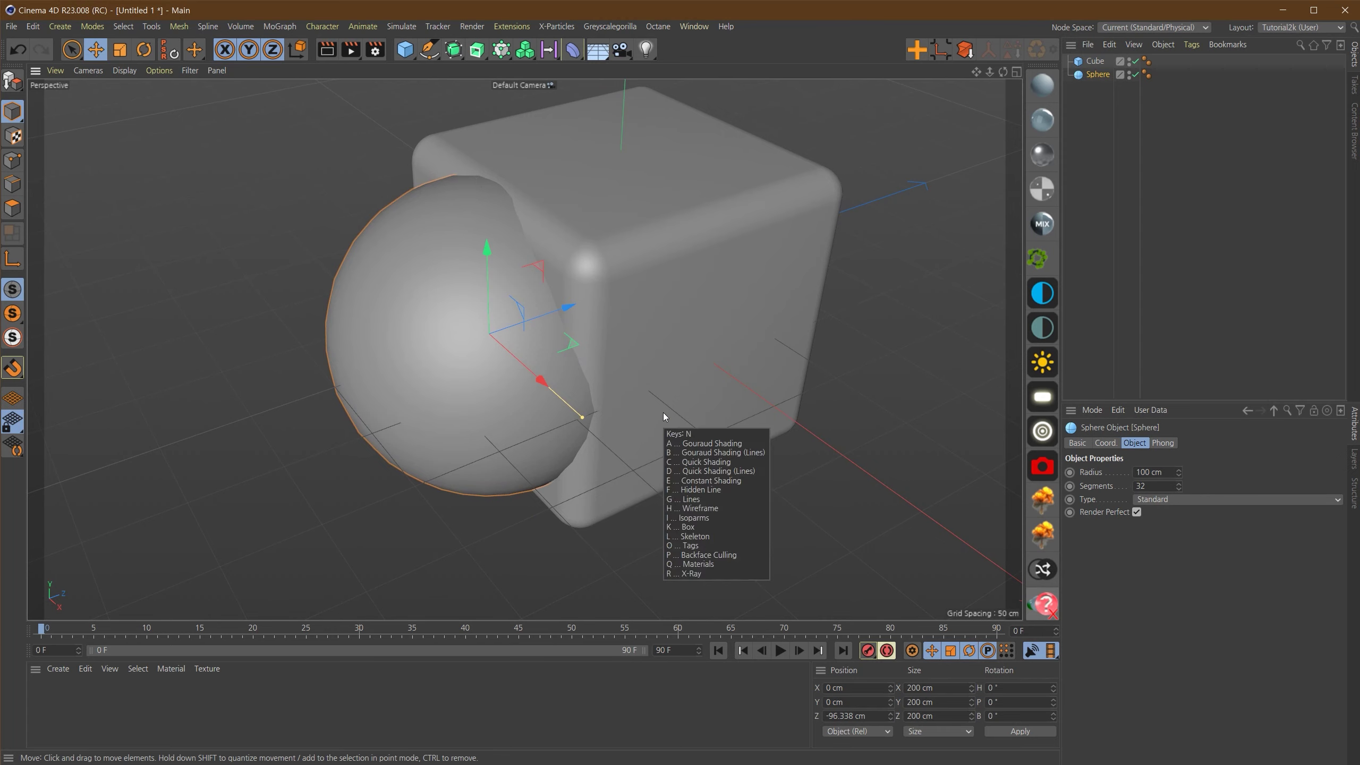
key(b)
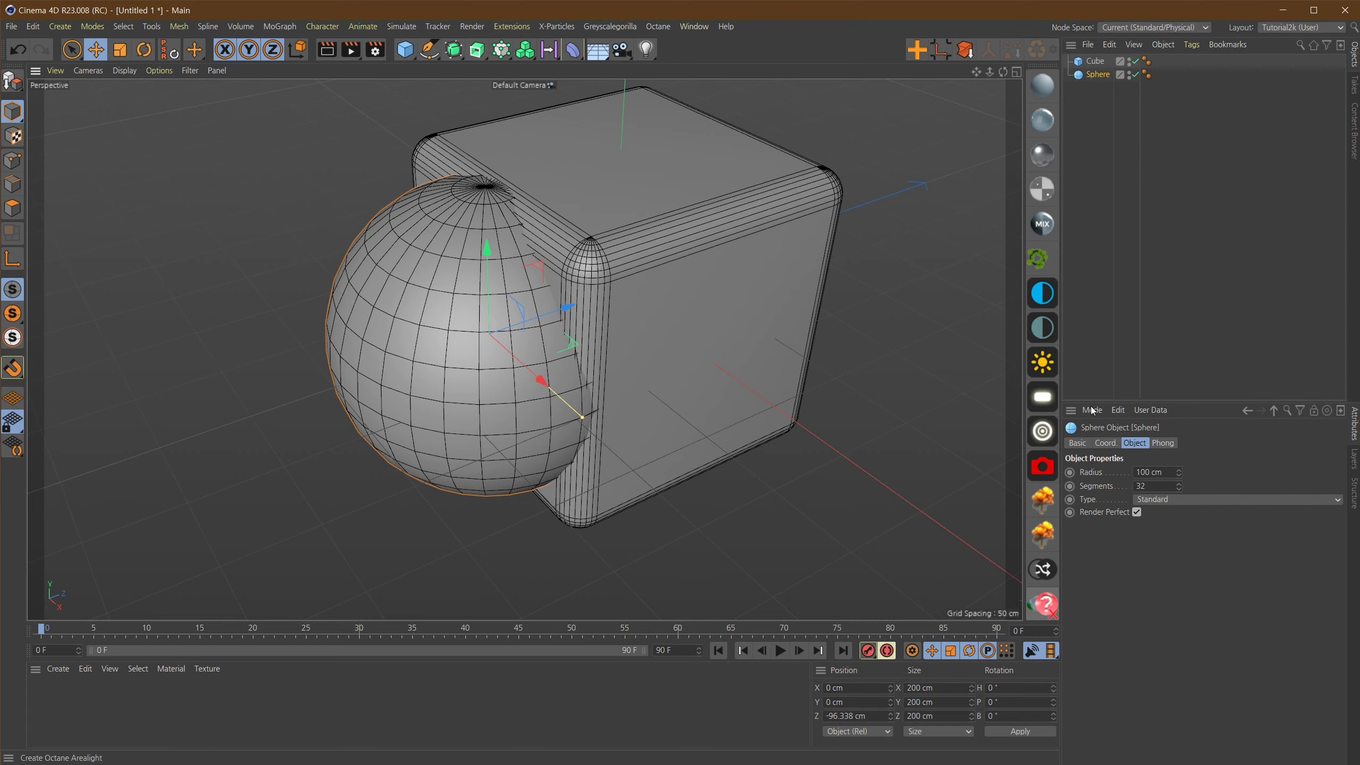
Step: Try 60 segments on the sphere and undo the change
click(1155, 486)
text(60)
key(Return)
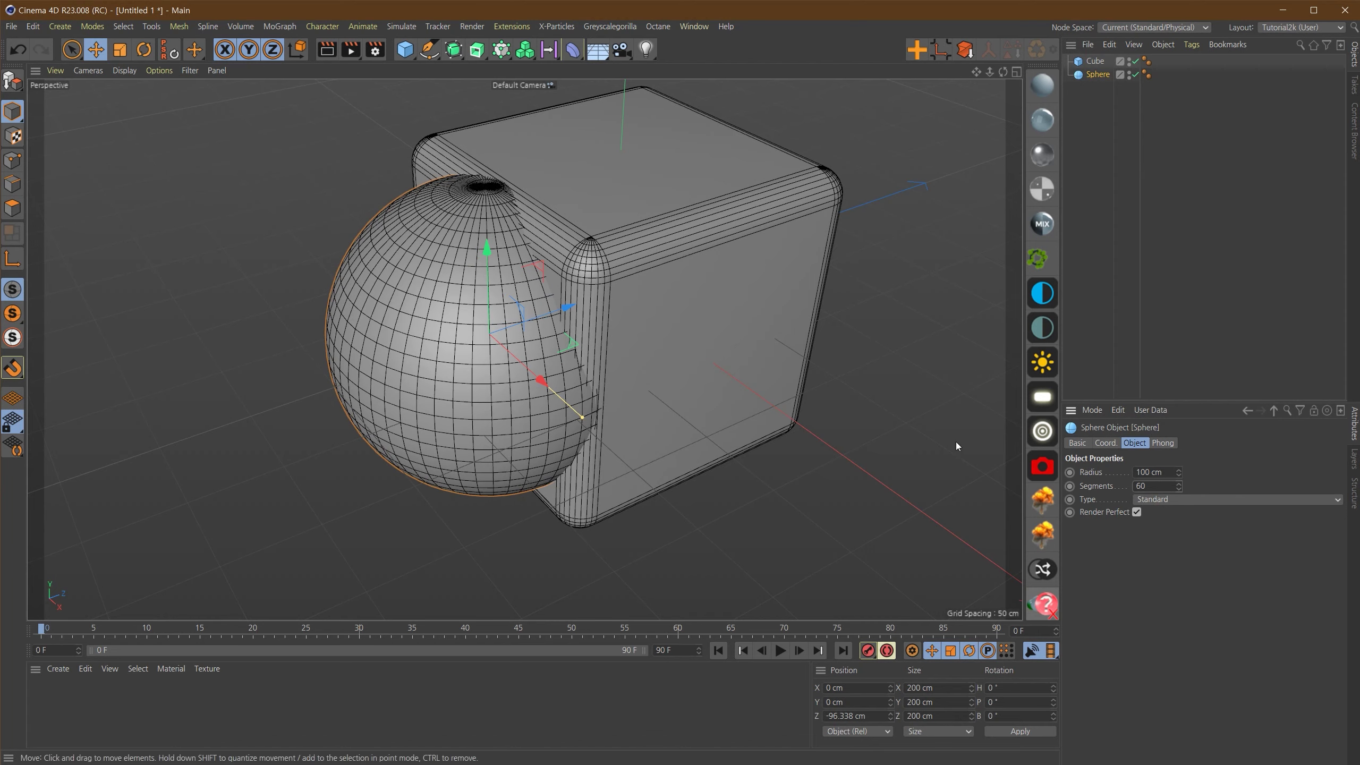
key(ctrl+z)
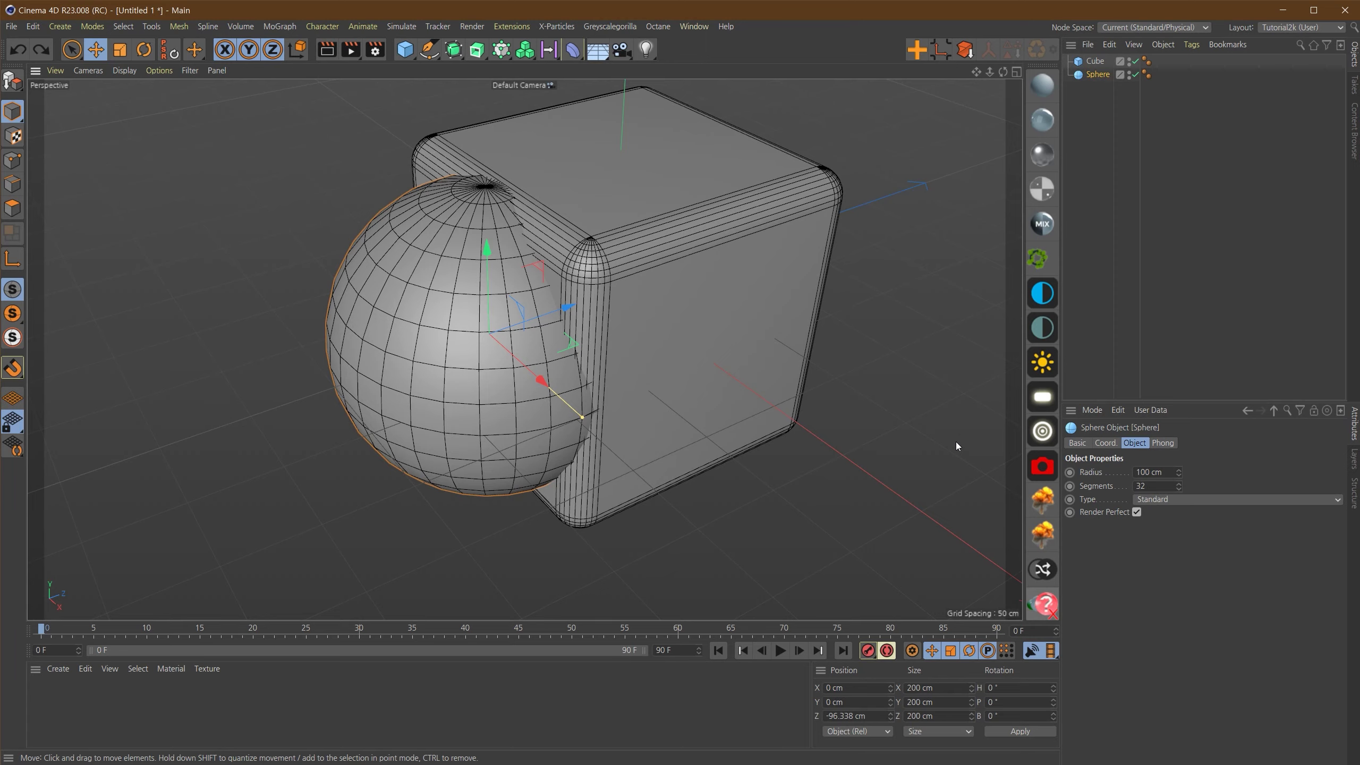
right_click(956, 443)
Step: Scale the sphere uniformly to about 79 cm to match the muzzle's width in the front reference image
key(F4)
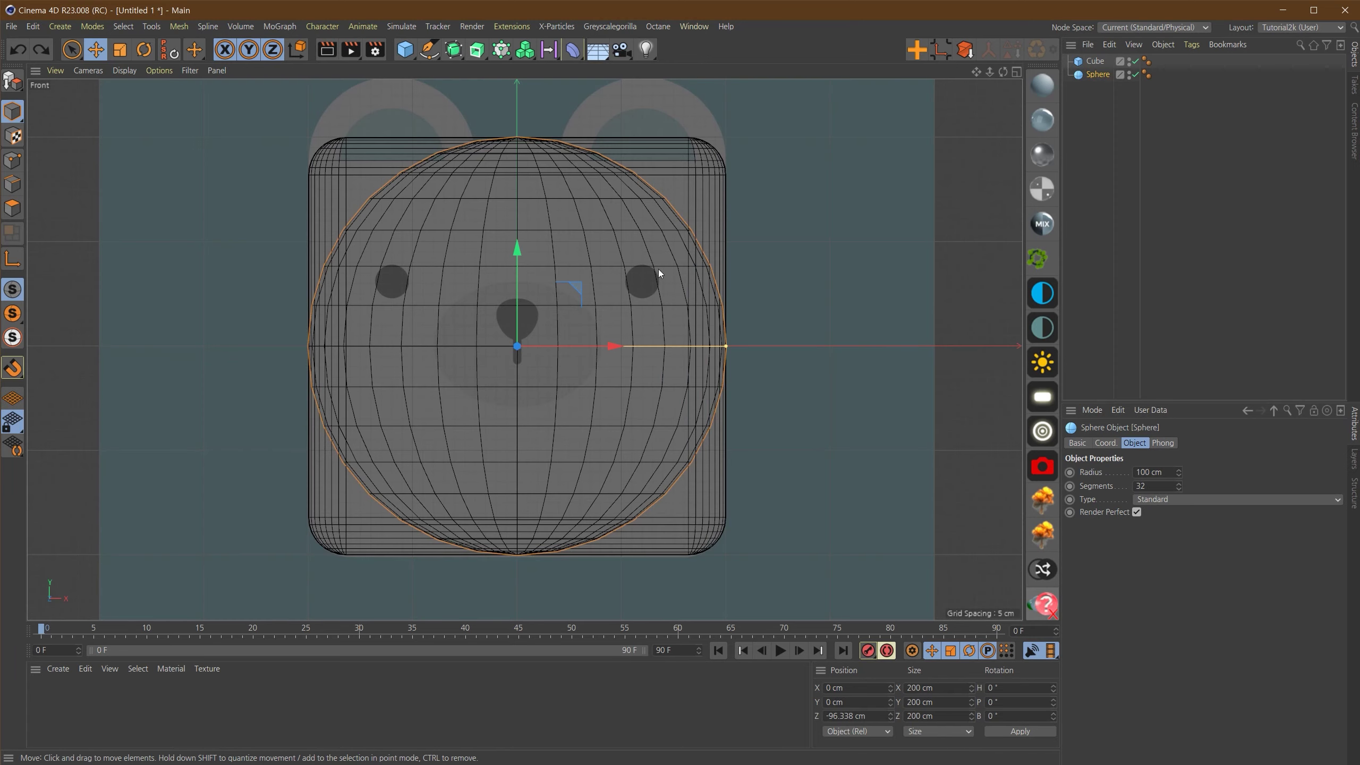
scroll(664, 271, up, 2)
key(t)
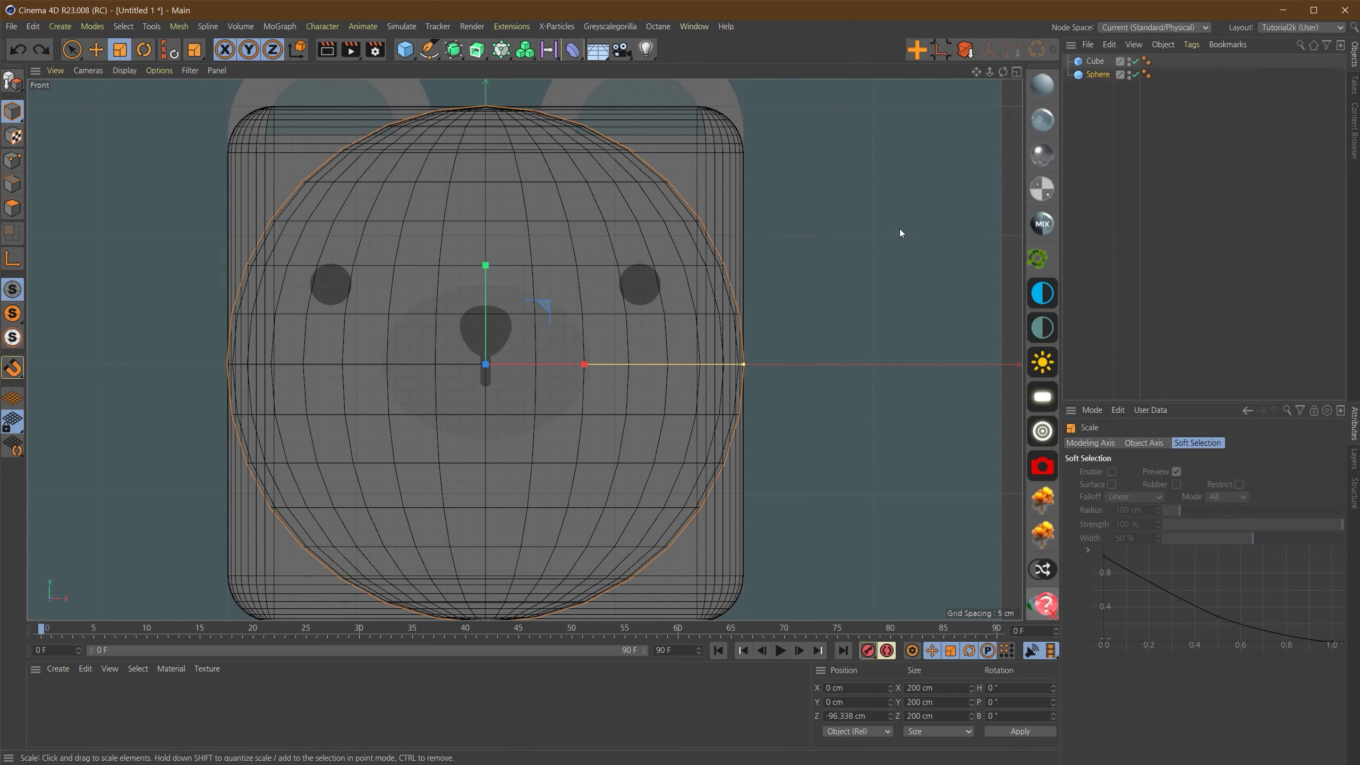
drag(904, 231, 562, 286)
scroll(476, 347, up, 3)
alt+middle_drag(540, 335, 631, 317)
scroll(584, 260, up, 2)
scroll(631, 317, up, 1)
drag(897, 281, 896, 281)
scroll(855, 338, up, 1)
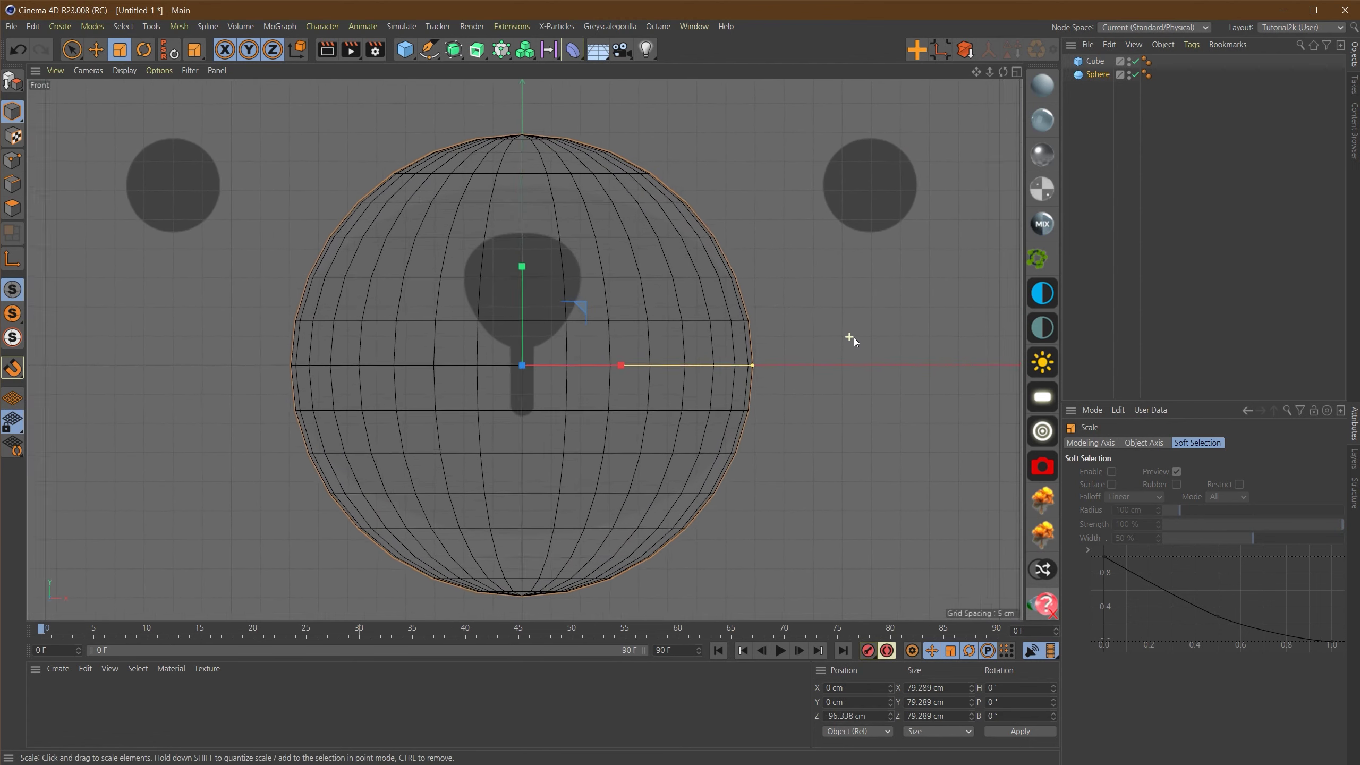
scroll(854, 338, up, 1)
alt+middle_drag(874, 294, 893, 272)
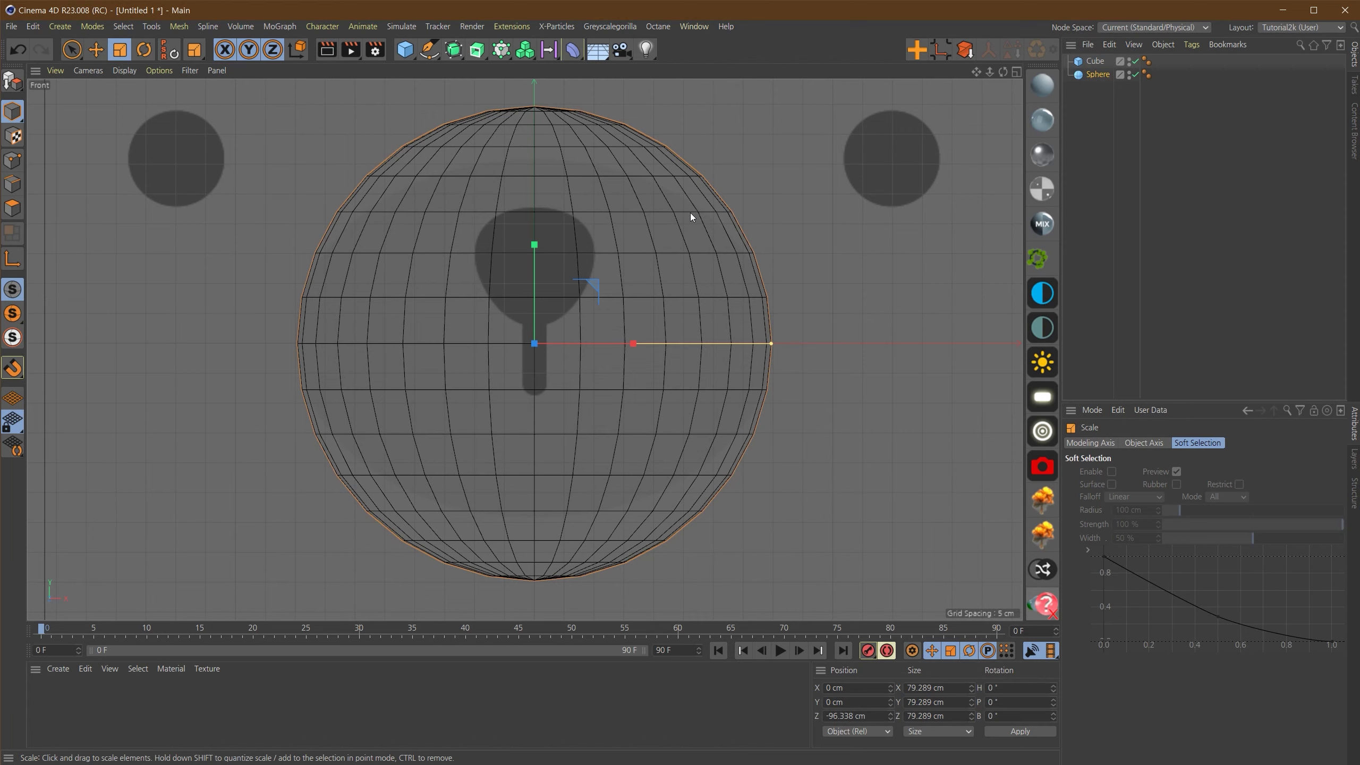
Step: Make the sphere editable and squash it vertically to about 62 cm to fit the muzzle's height
click(12, 79)
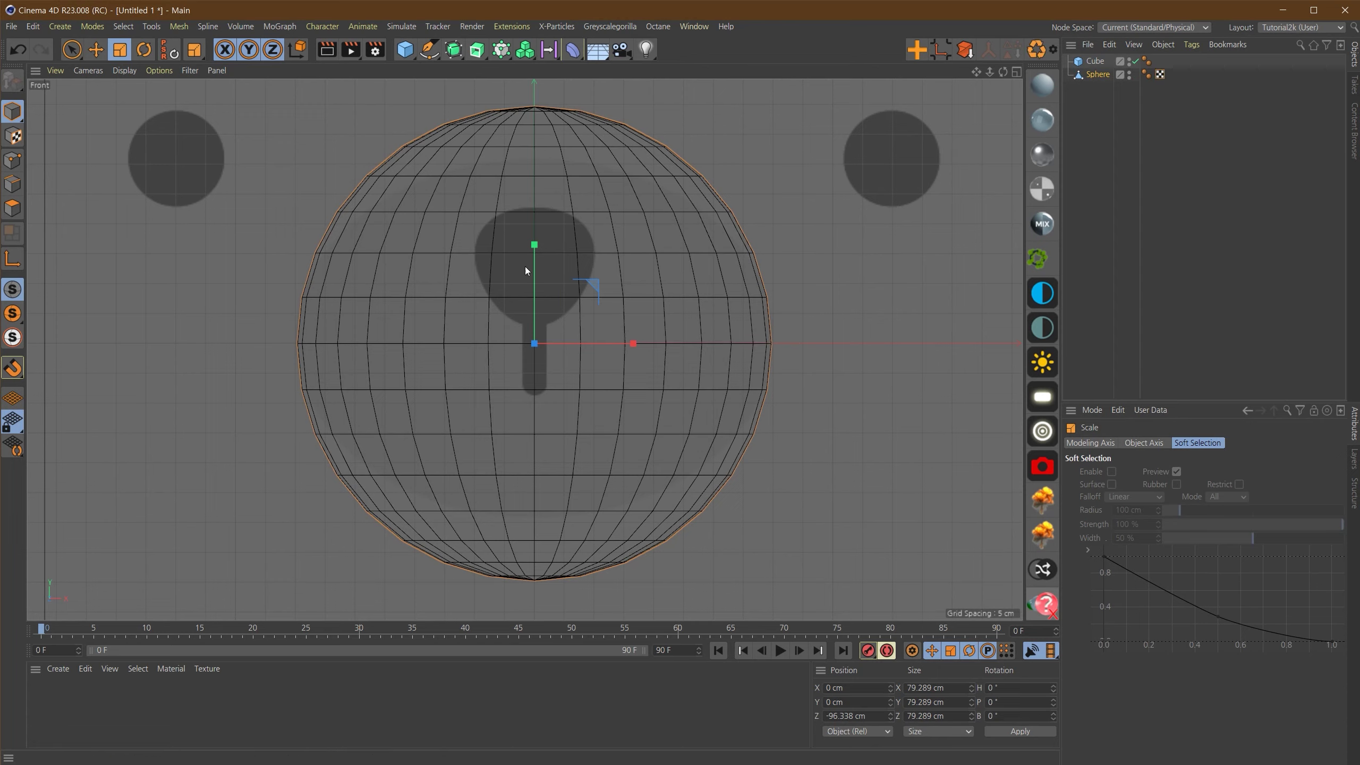
mouse_move(533, 245)
mouse_down()
mouse_move(537, 276)
mouse_move(540, 266)
mouse_up()
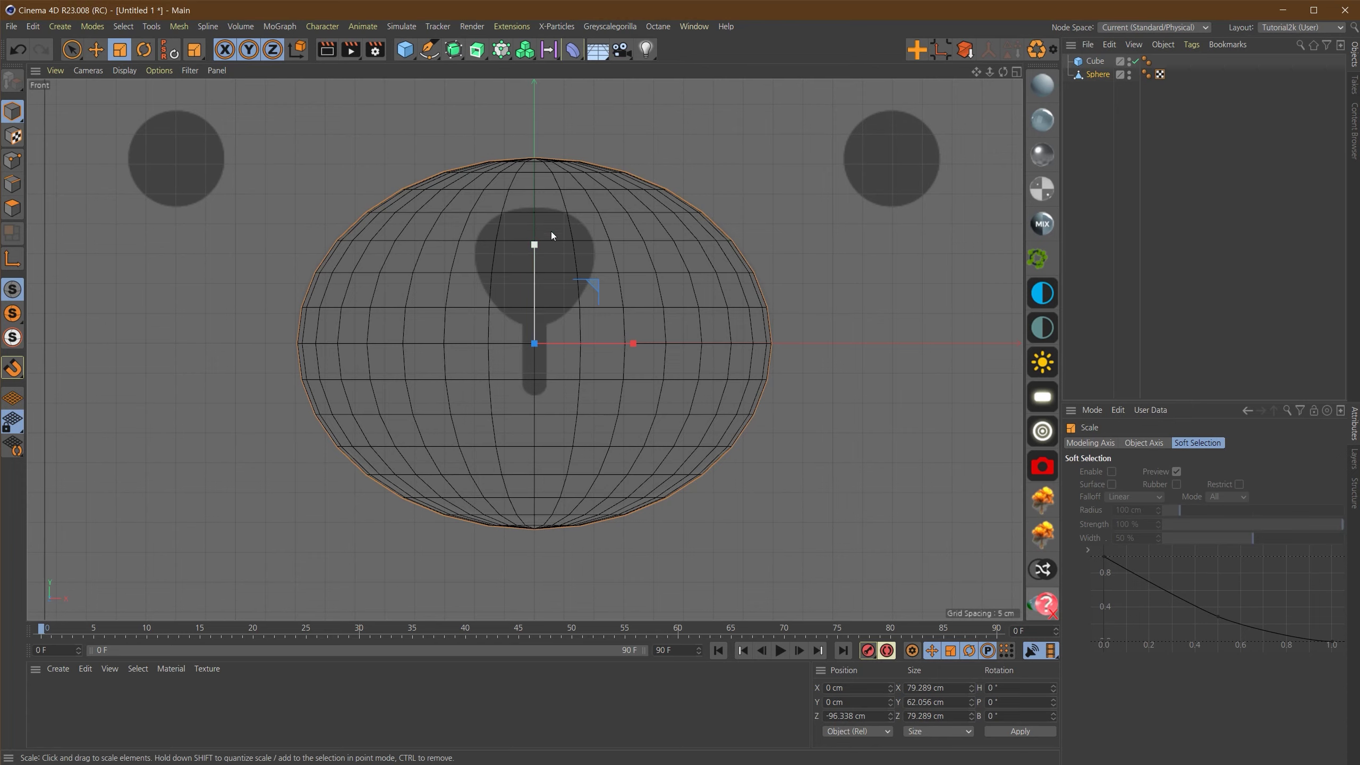
drag(536, 249, 539, 249)
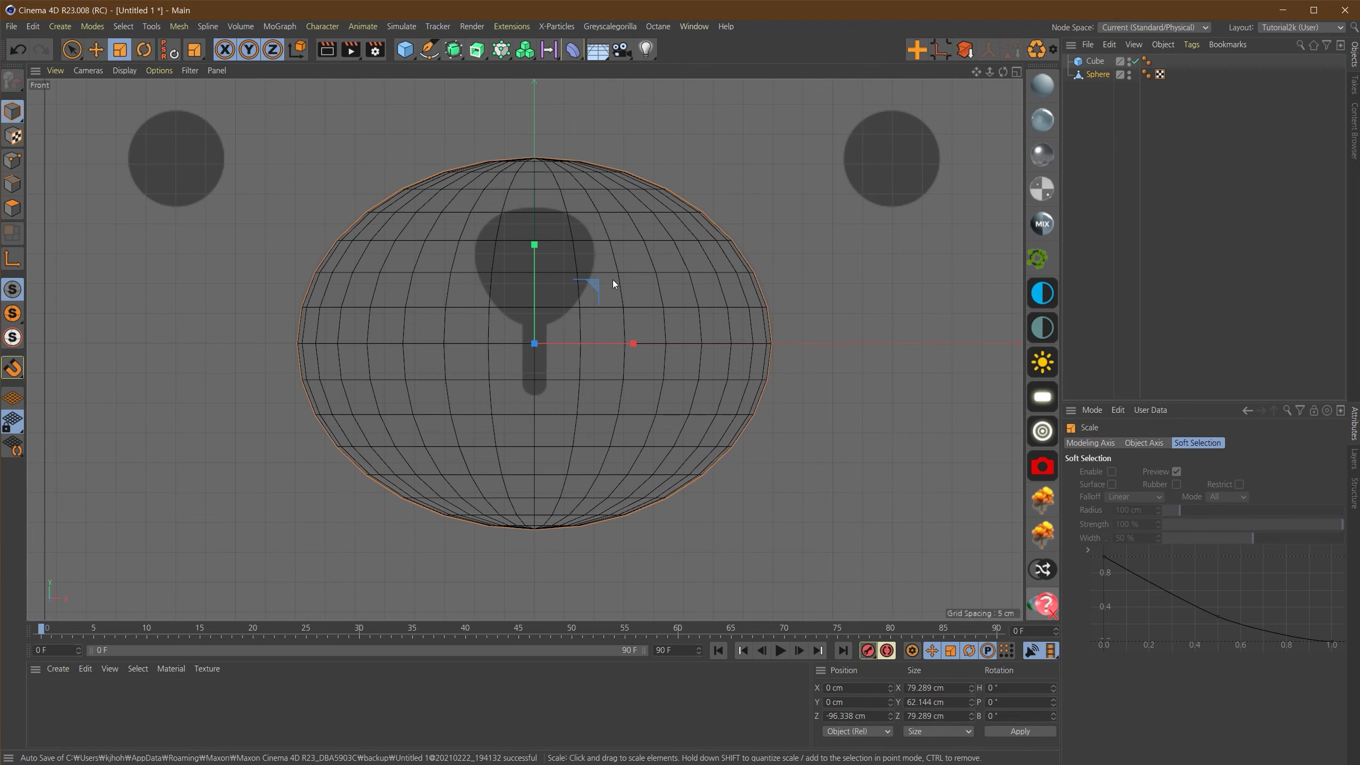
Step: Move the sphere along Z to -100 cm so its centre lines up with the cube's front face
key(F1)
alt+drag(629, 336, 559, 276)
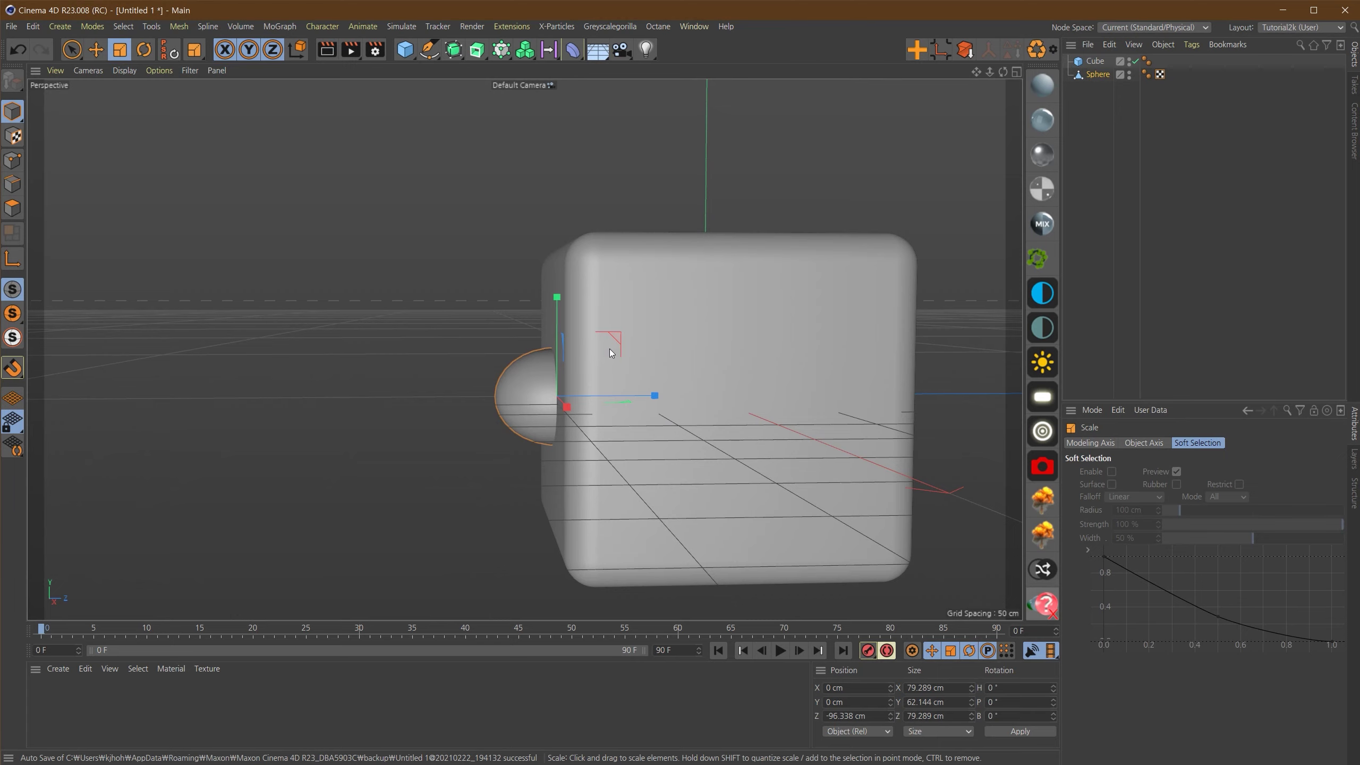
key(F2)
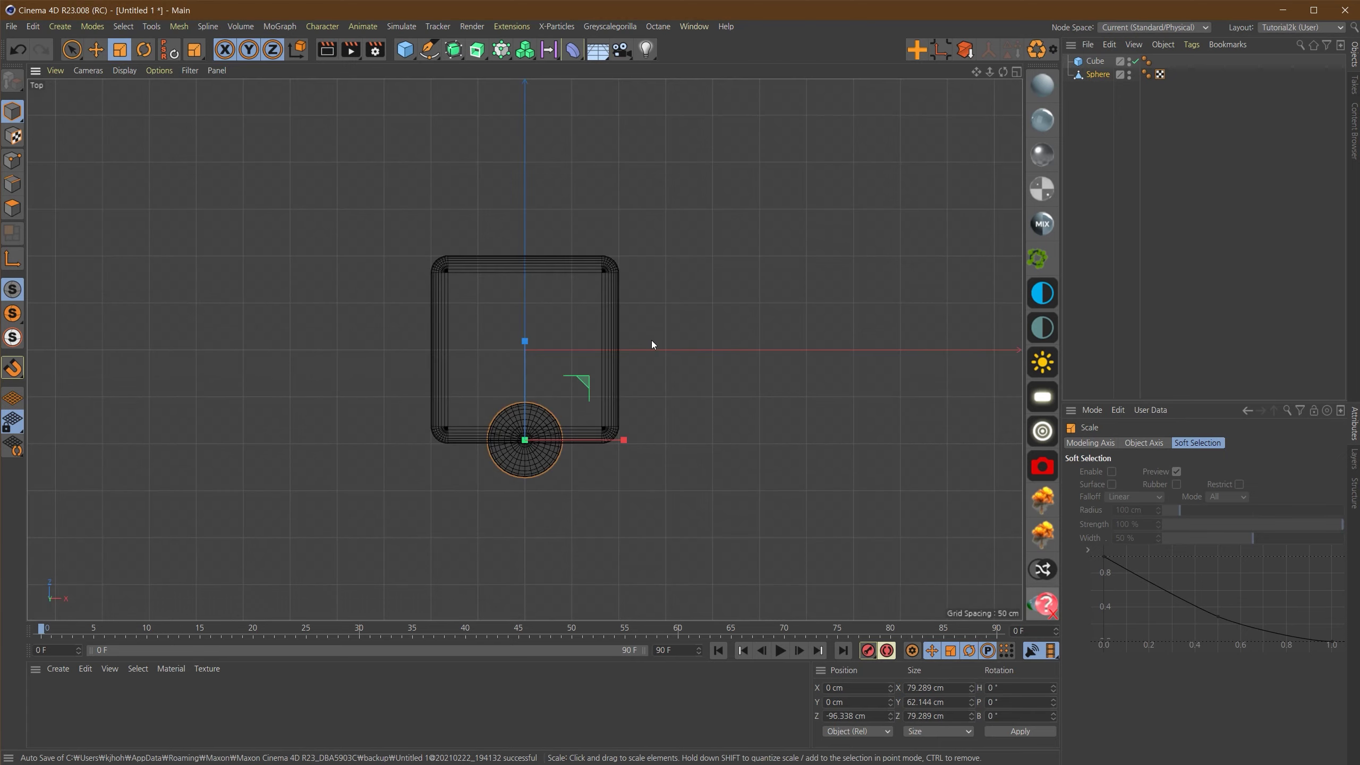
alt+right_drag(547, 481, 677, 392)
alt+middle_drag(677, 389, 730, 372)
alt+right_drag(730, 371, 726, 370)
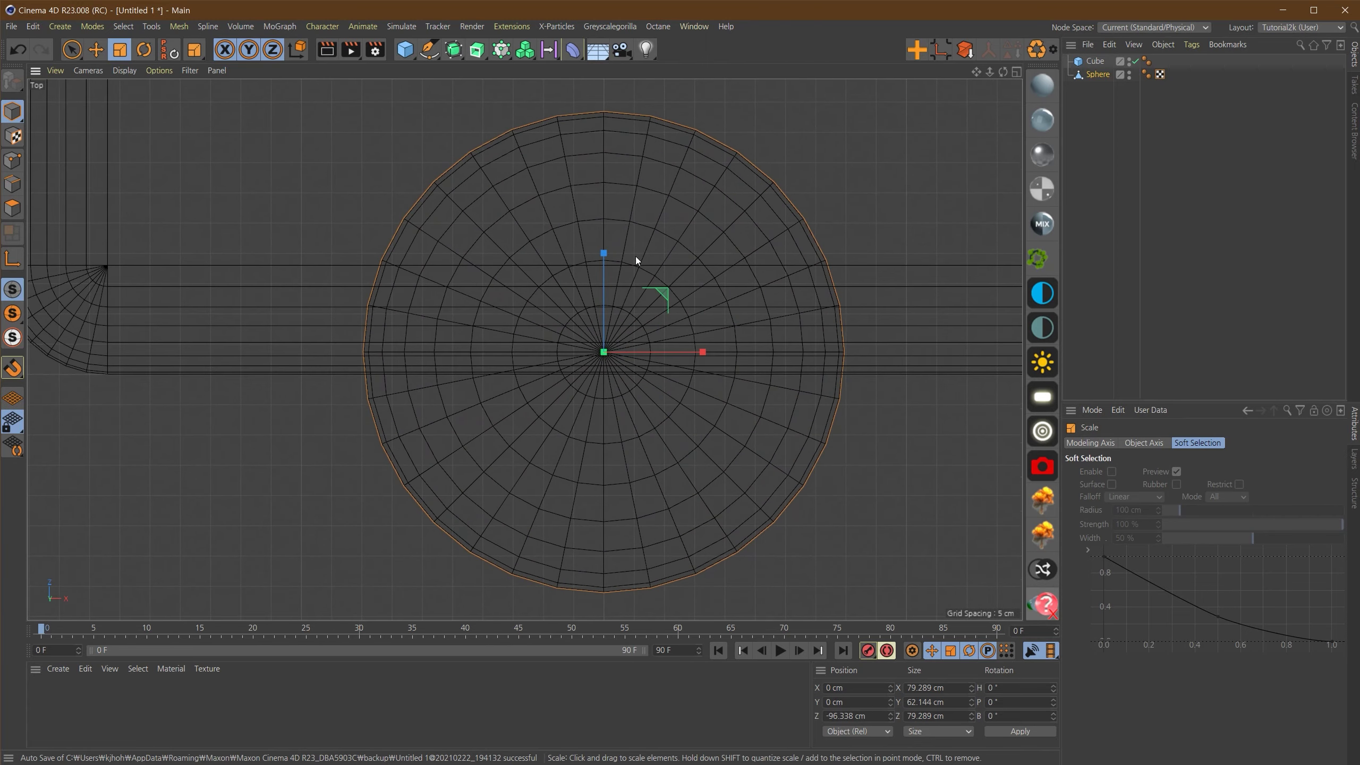
key(e)
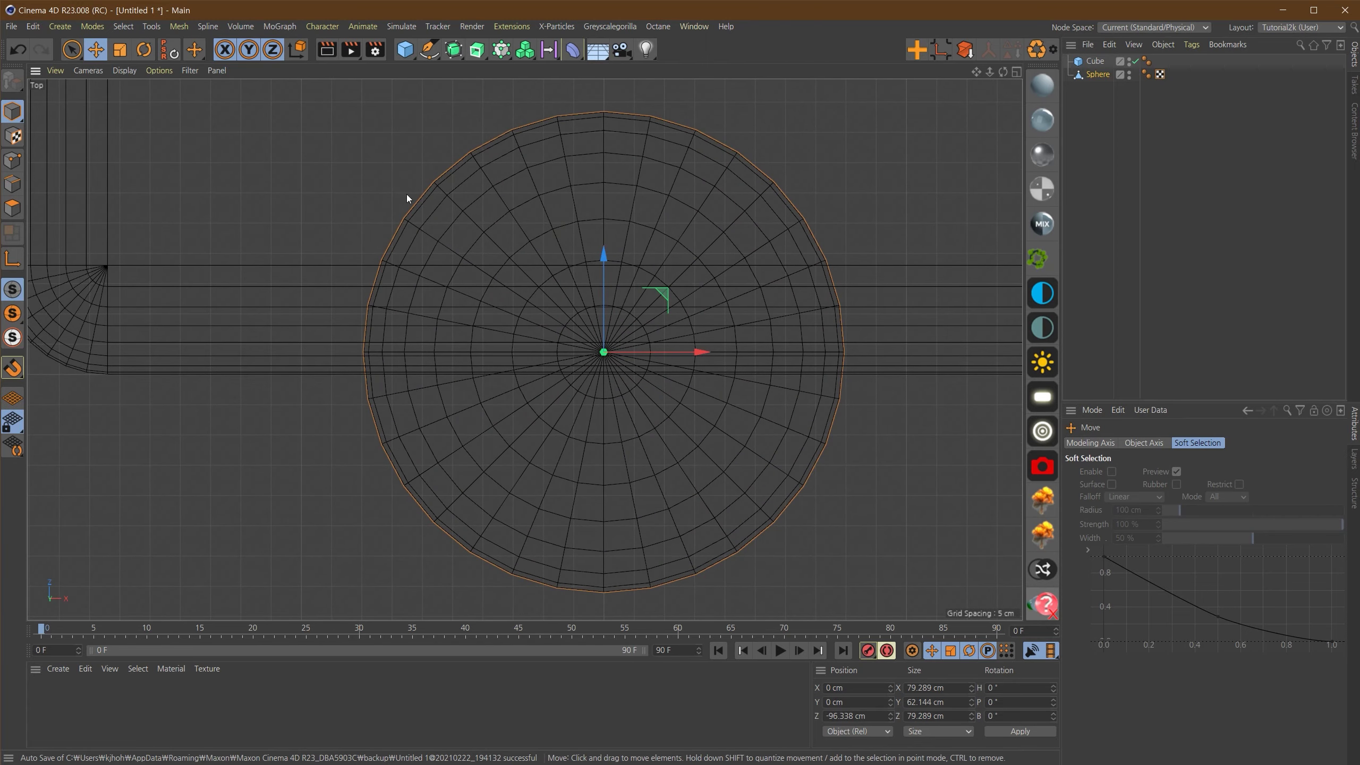
alt+middle_drag(732, 322, 680, 321)
alt+right_drag(564, 283, 579, 287)
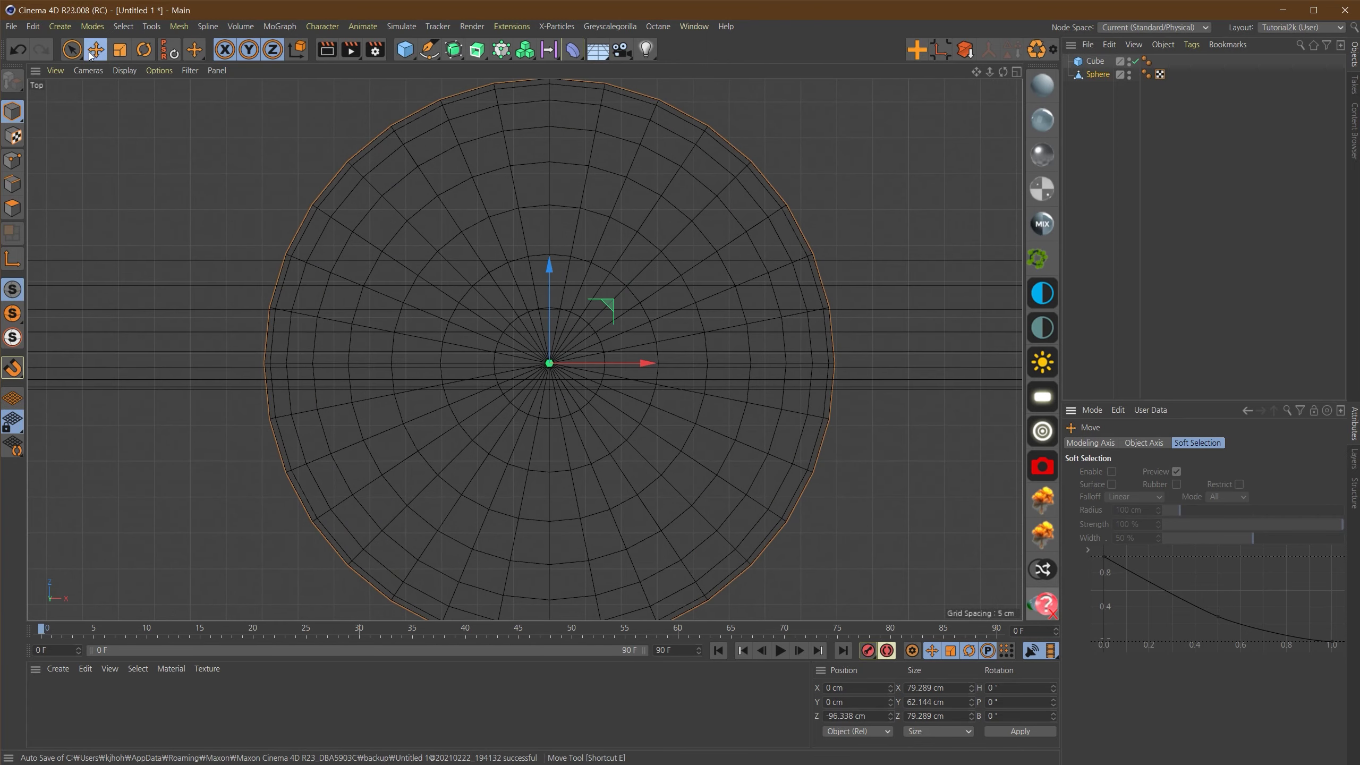
alt+middle_drag(563, 335, 624, 320)
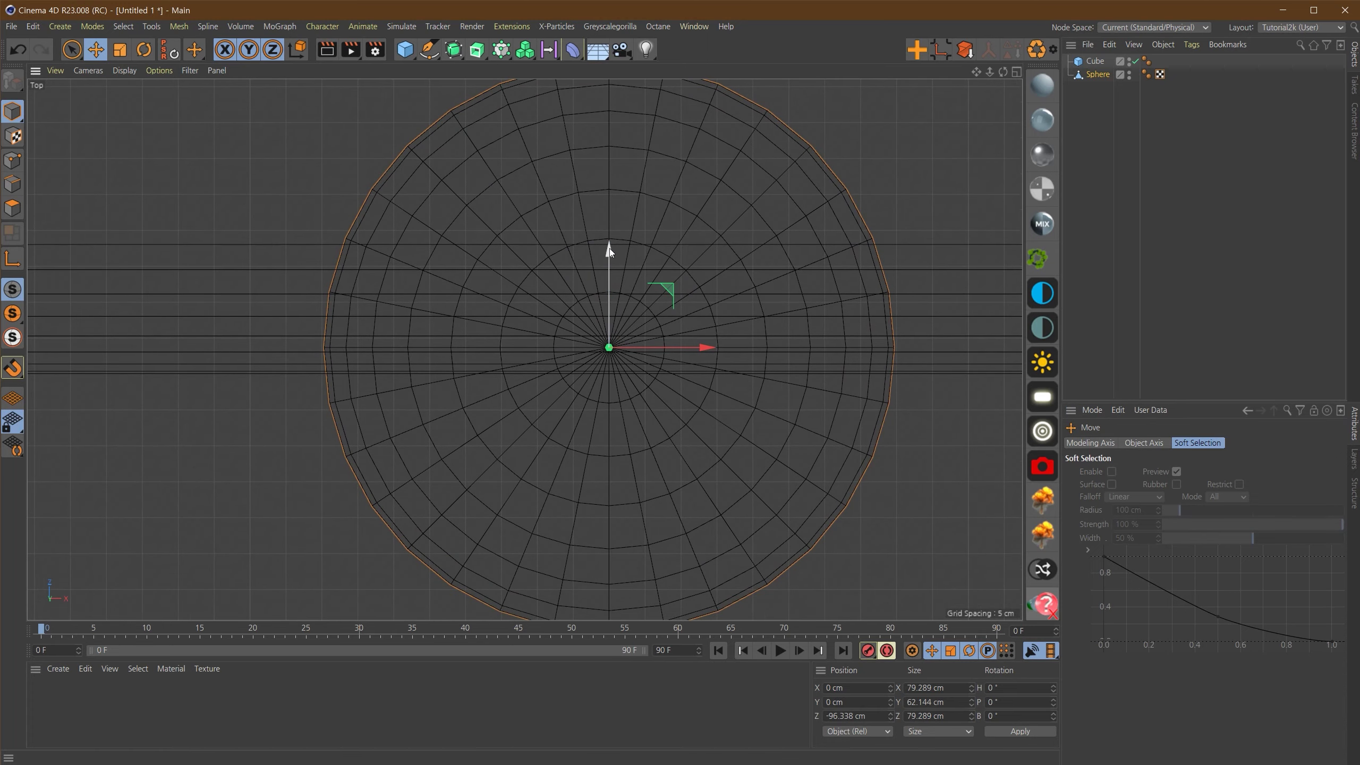
drag(608, 253, 611, 279)
scroll(636, 297, down, 4)
Step: Flatten the muzzle sphere along the Z axis to a depth of about 31 cm
key(t)
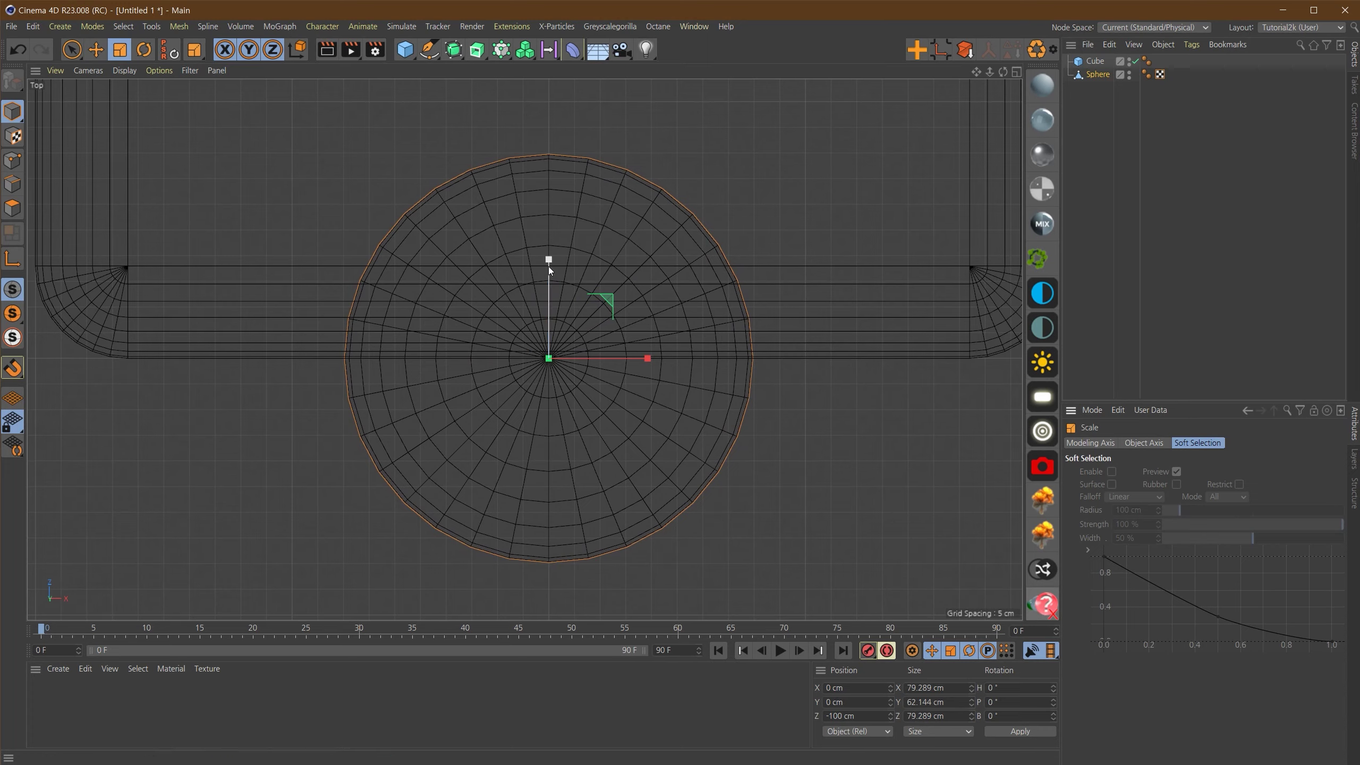
drag(550, 258, 557, 316)
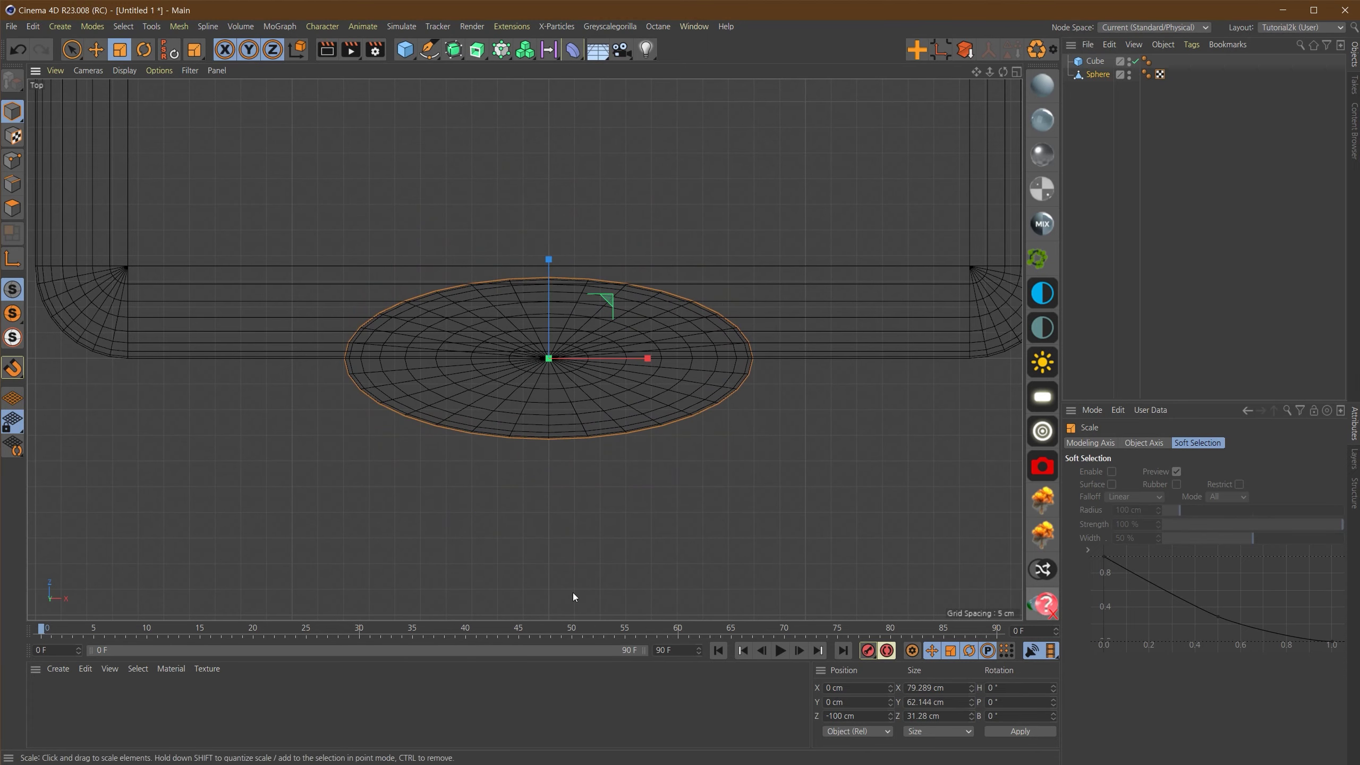
key(F1)
alt+drag(675, 450, 772, 452)
alt+right_drag(804, 423, 746, 417)
alt+middle_drag(746, 417, 762, 412)
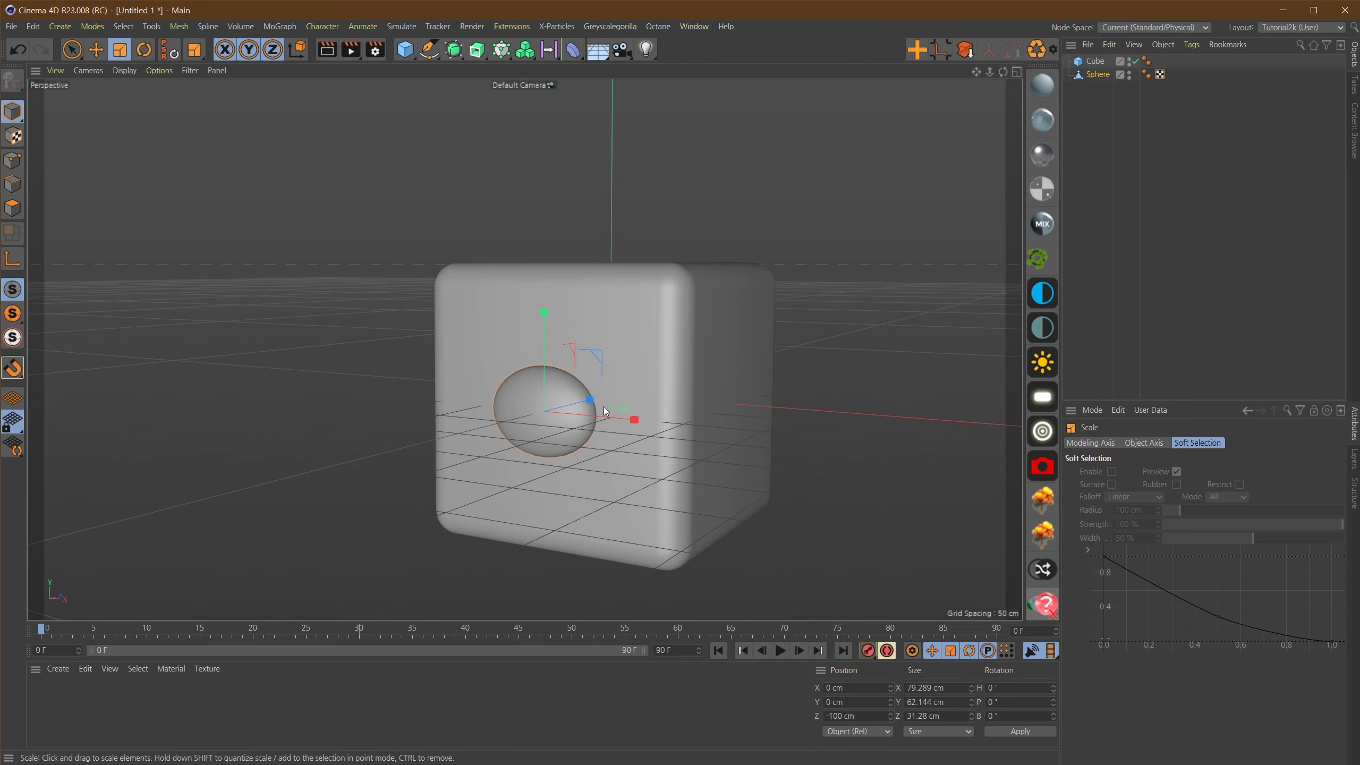
alt+drag(555, 411, 629, 467)
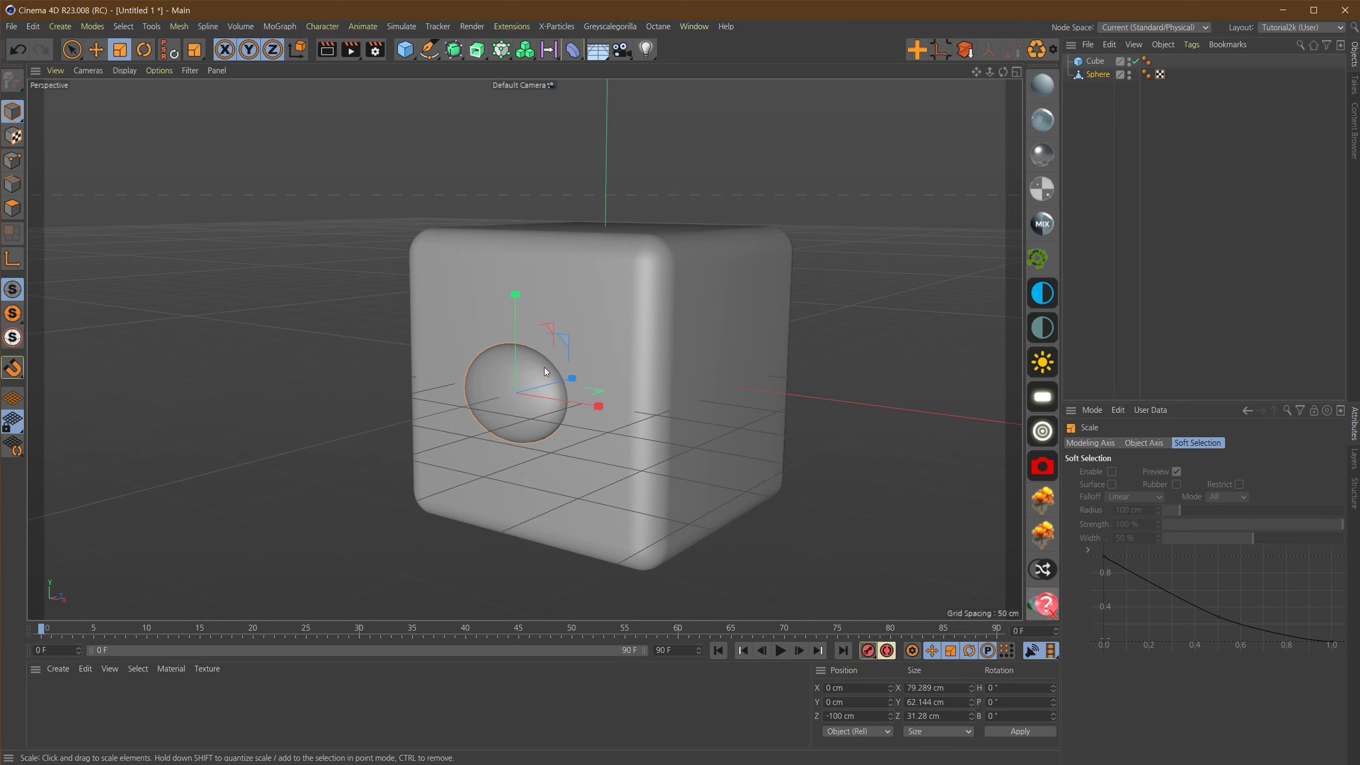
alt+drag(568, 383, 673, 389)
key(ctrl+z)
Step: Hide the workplane in the perspective view and deselect the sphere
click(191, 70)
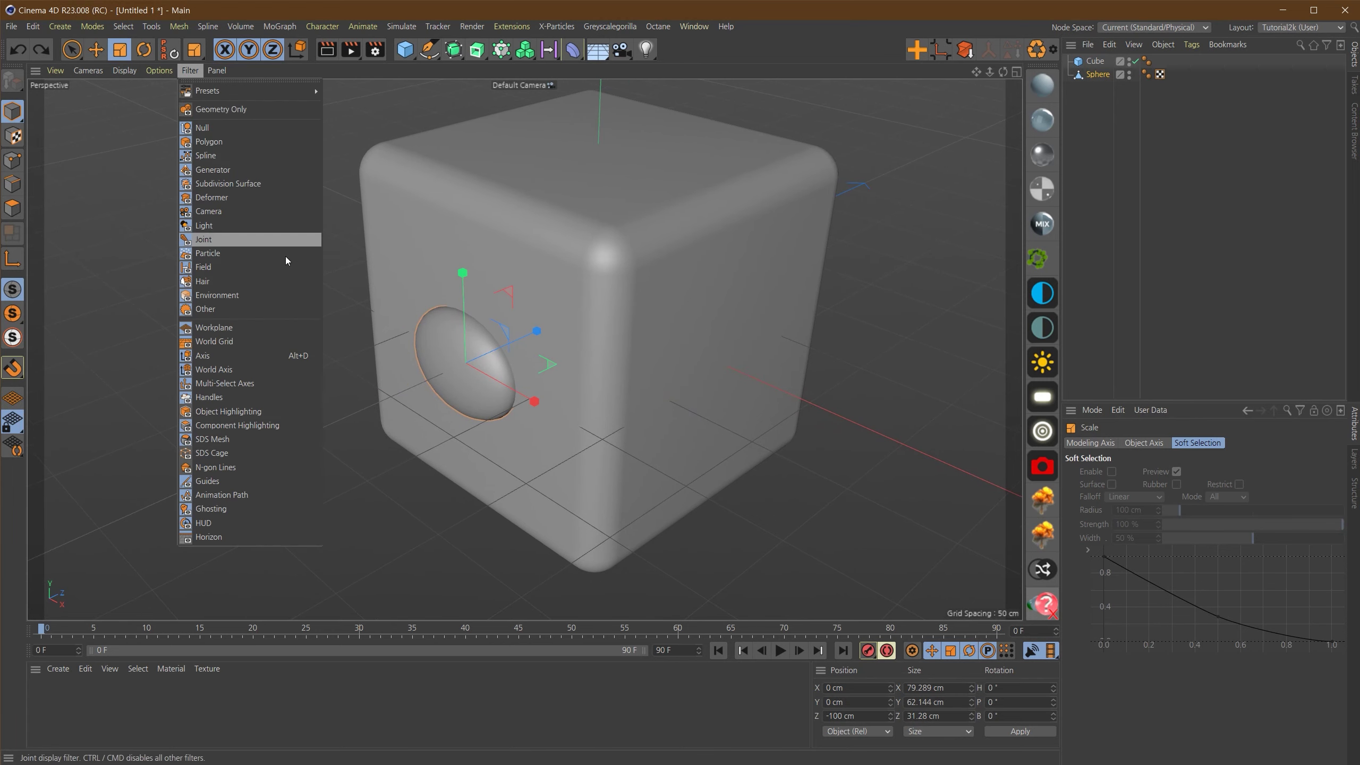
click(214, 328)
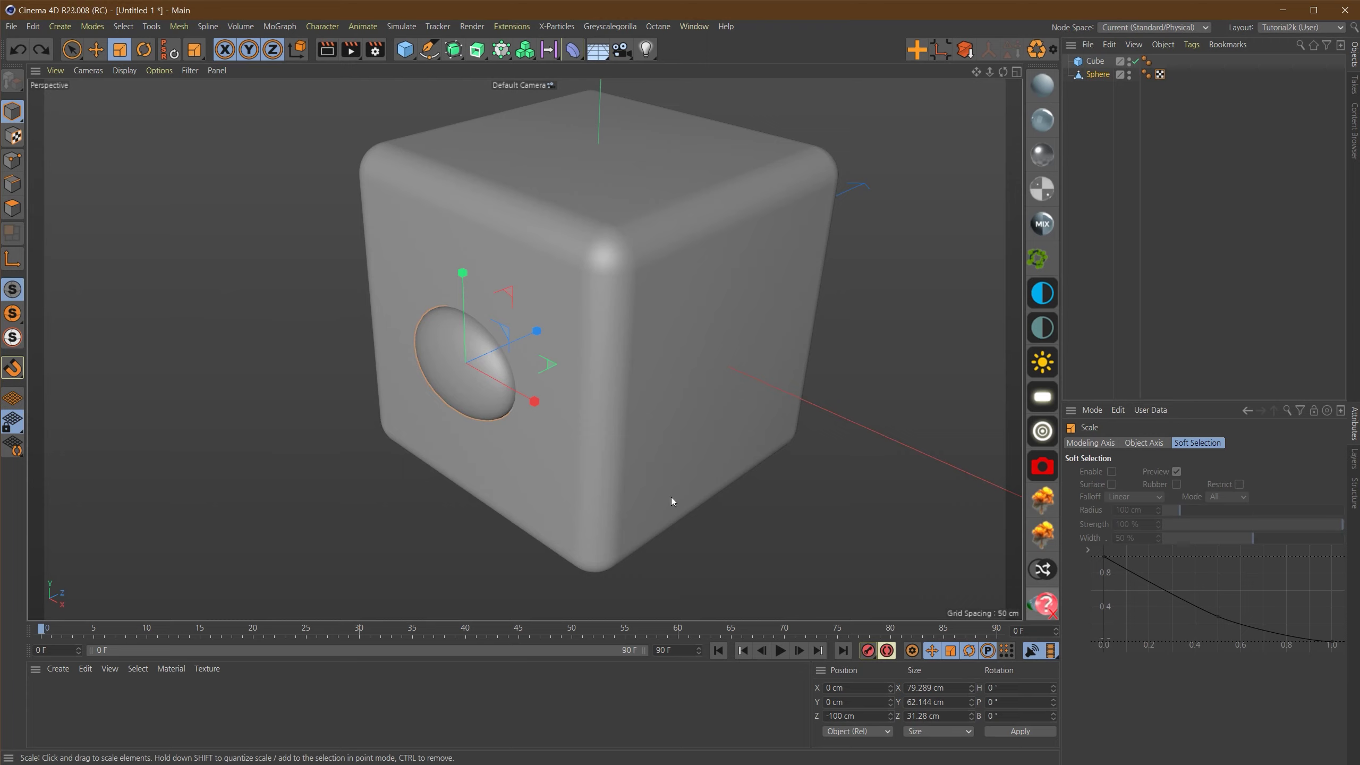
alt+drag(791, 370, 805, 369)
alt+right_drag(805, 369, 716, 360)
alt+drag(716, 361, 770, 351)
click(771, 351)
key(e)
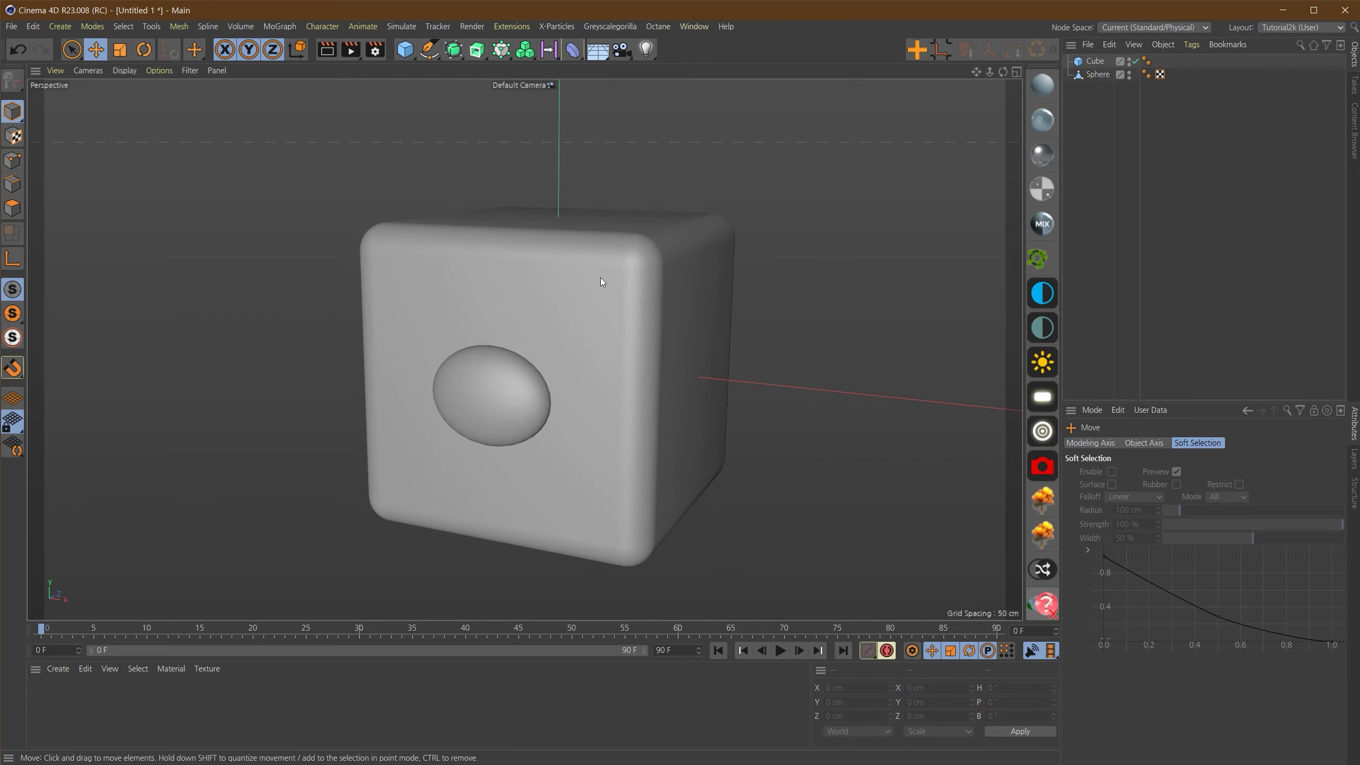
Step: Add a second cube and scale it down uniformly to about 33 cm
mouse_move(594, 370)
alt+right_down()
mouse_move(608, 367)
mouse_move(596, 373)
alt+right_up()
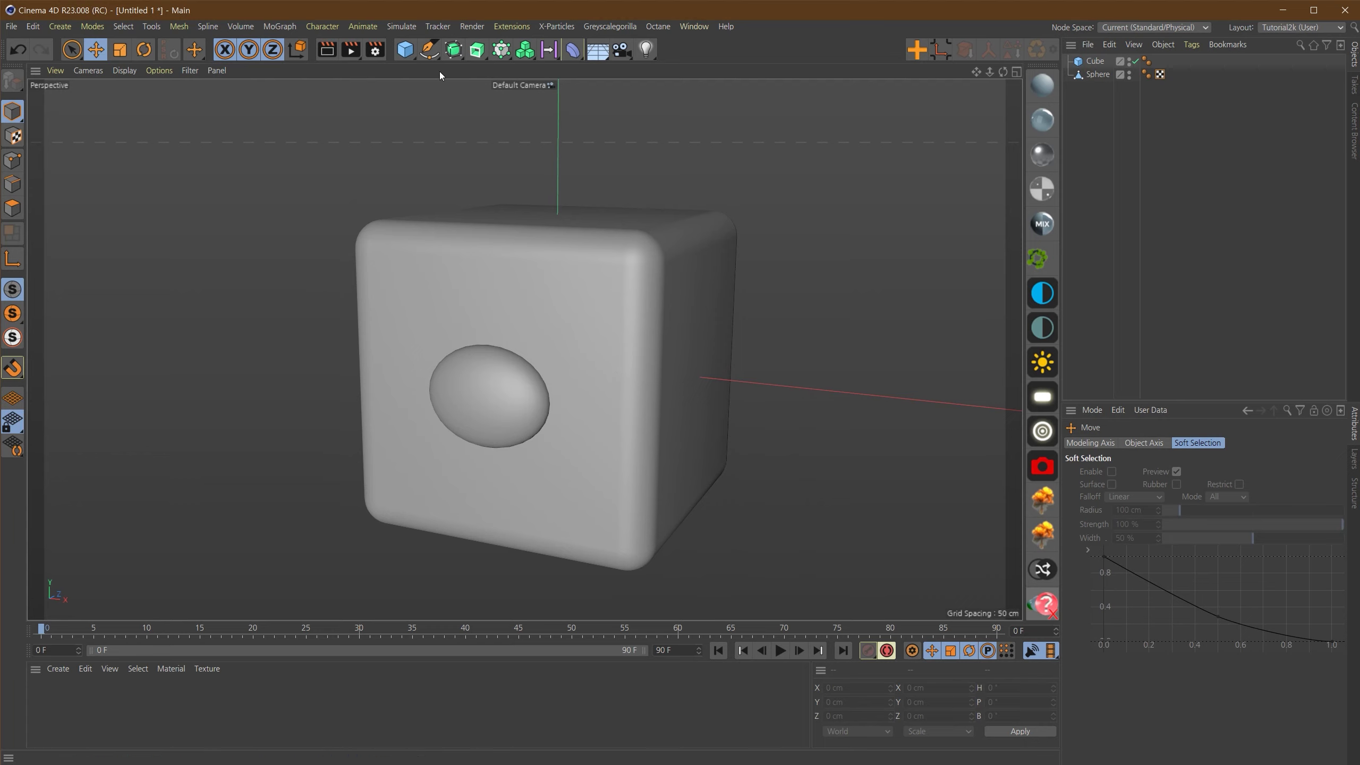
drag(408, 54, 528, 67)
alt+right_drag(529, 340, 544, 338)
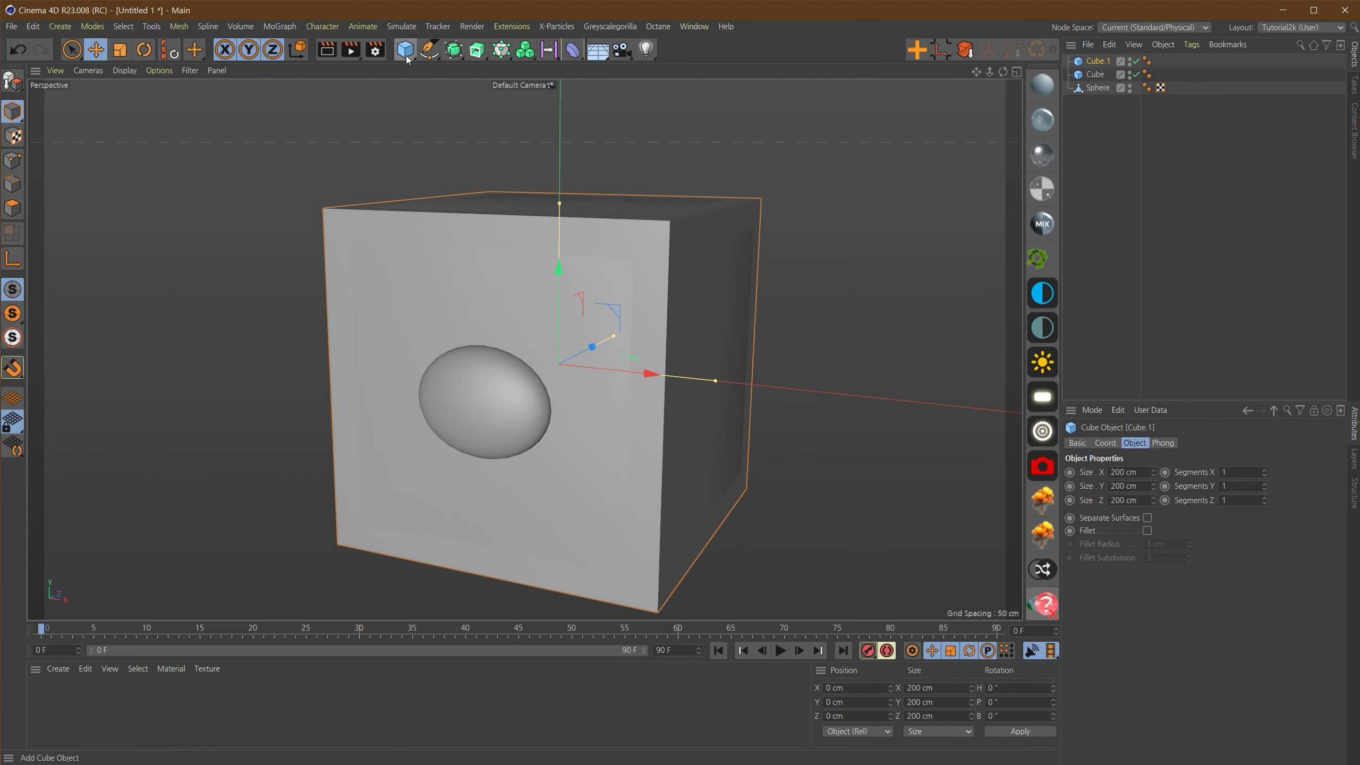
key(t)
drag(807, 265, 375, 331)
Step: Move the small cube in front of the muzzle, to about 24 cm in Y and -167 cm in Z
key(e)
drag(559, 363, 459, 415)
drag(415, 342, 426, 291)
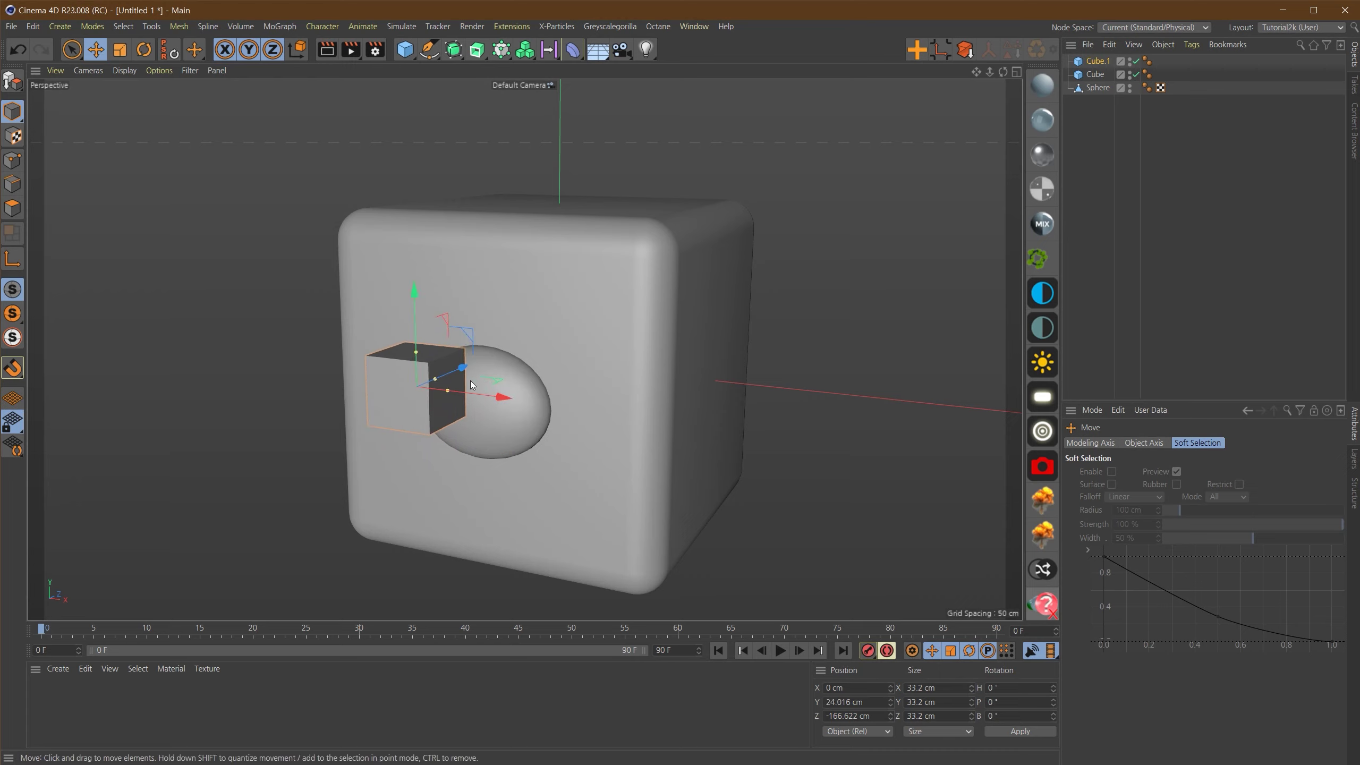
Step: Move the small cube back to about -115 cm in Z and scale it down uniformly to about 19.5 cm
drag(463, 368, 521, 354)
key(t)
drag(581, 370, 395, 392)
scroll(508, 383, up, 3)
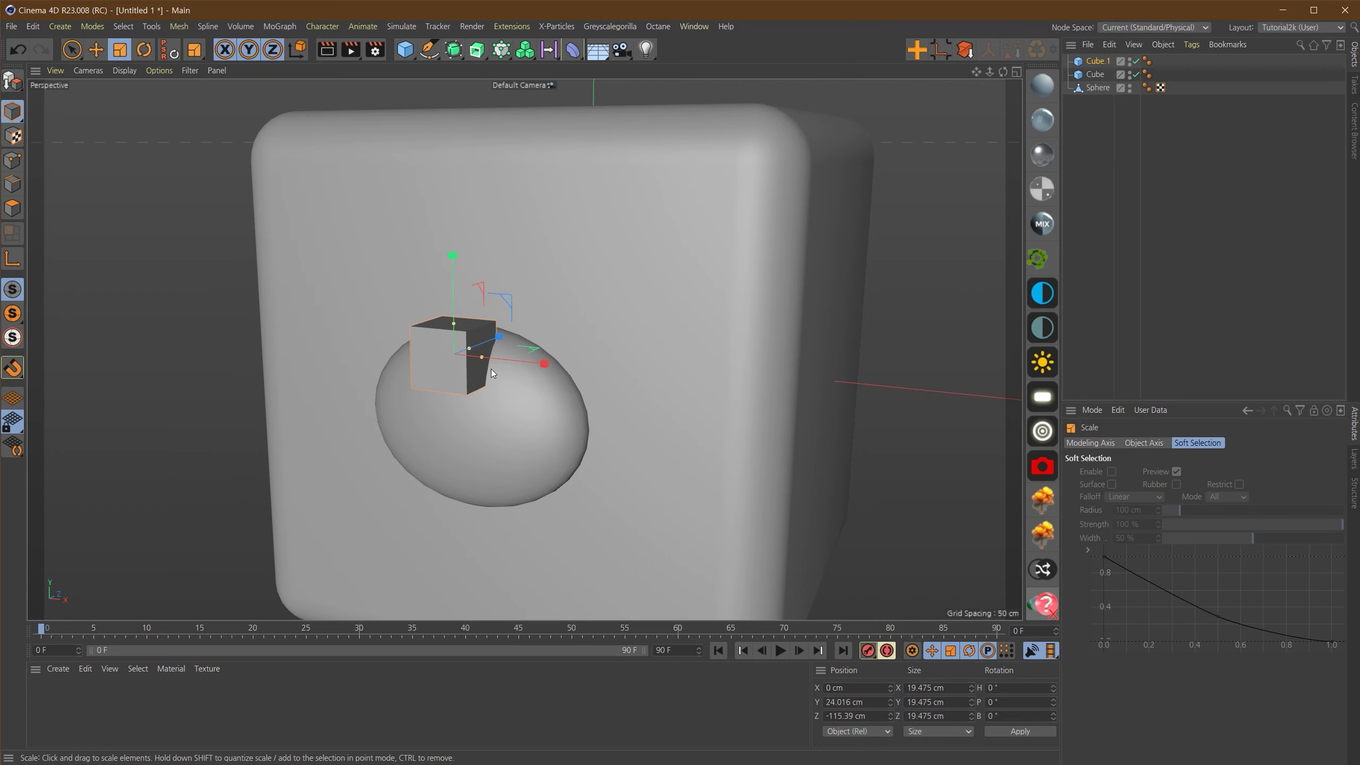
Step: Lower the small cube onto the nose of the front reference, to about 13 cm in Y
key(F4)
scroll(615, 268, up, 5)
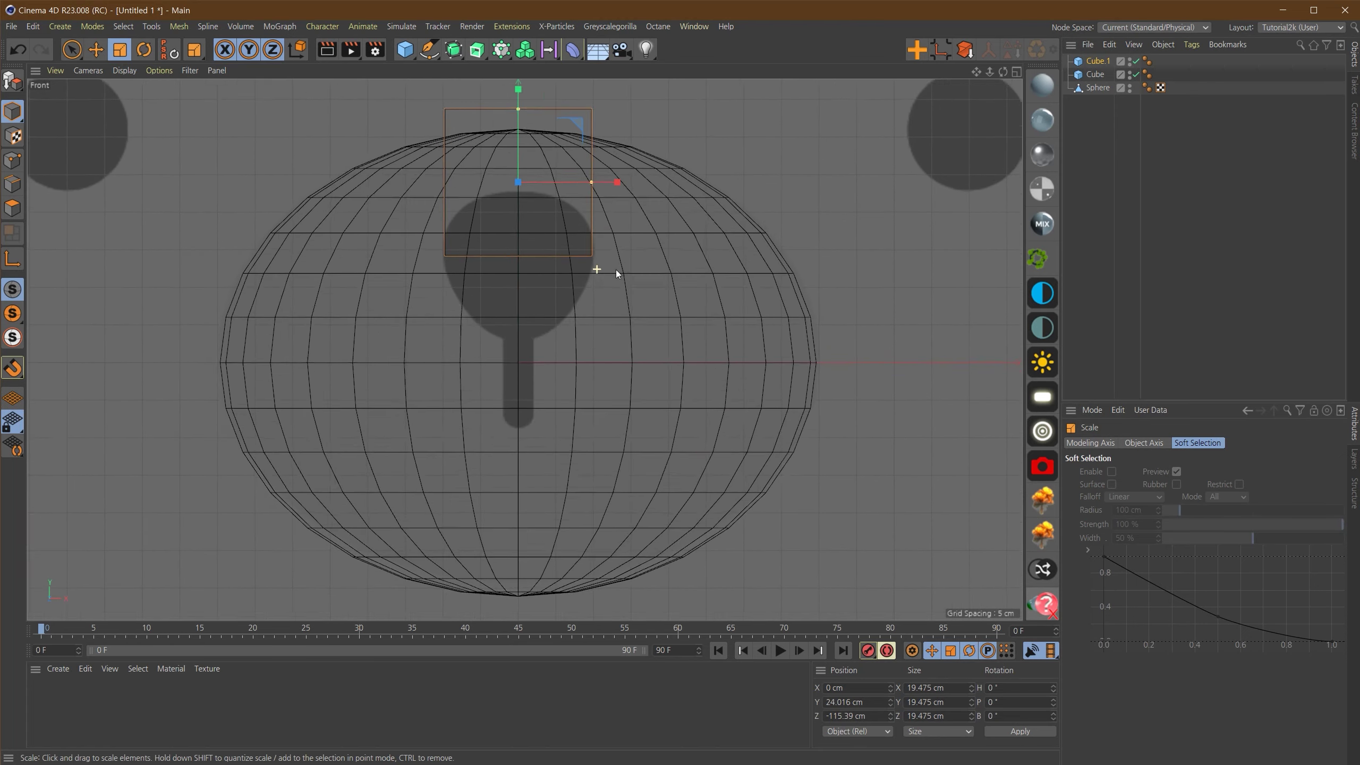
key(e)
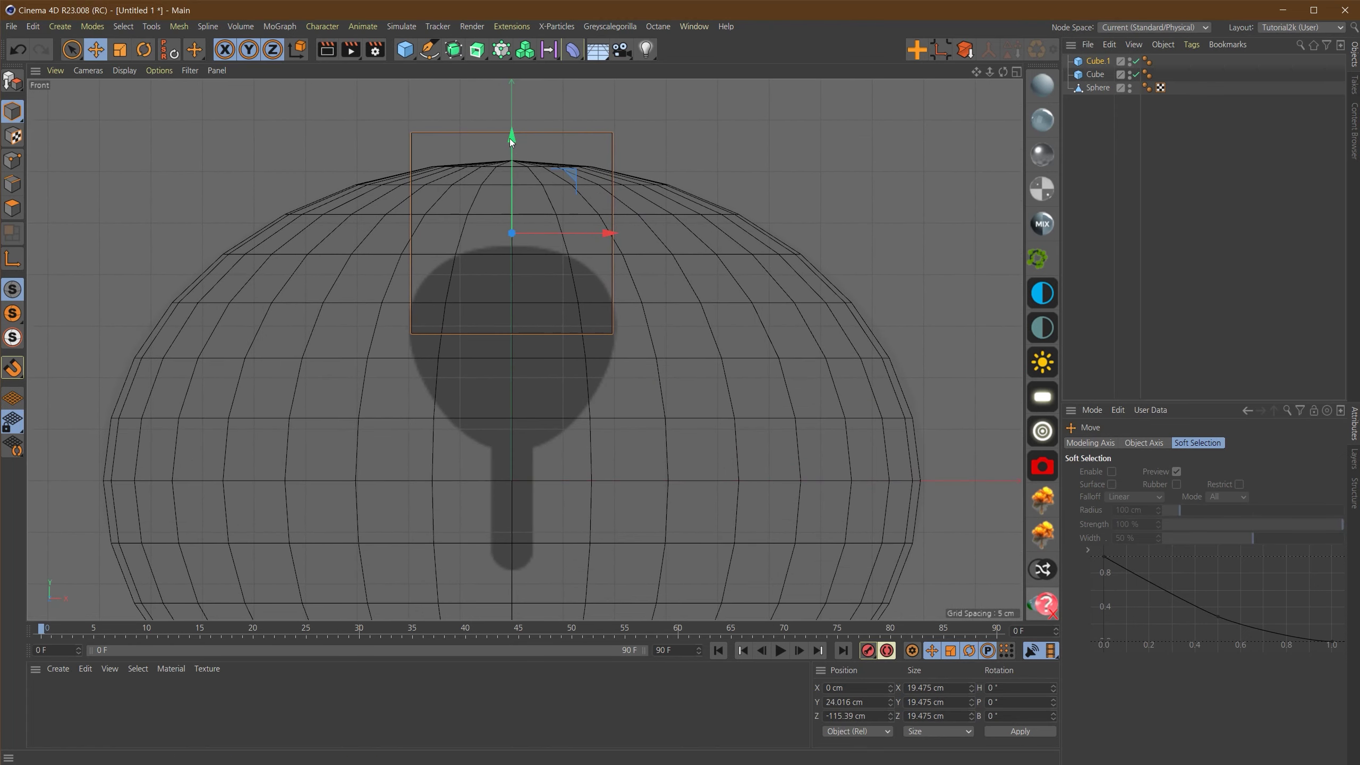
drag(512, 132, 504, 291)
key(ctrl+z)
key(F1)
key(c)
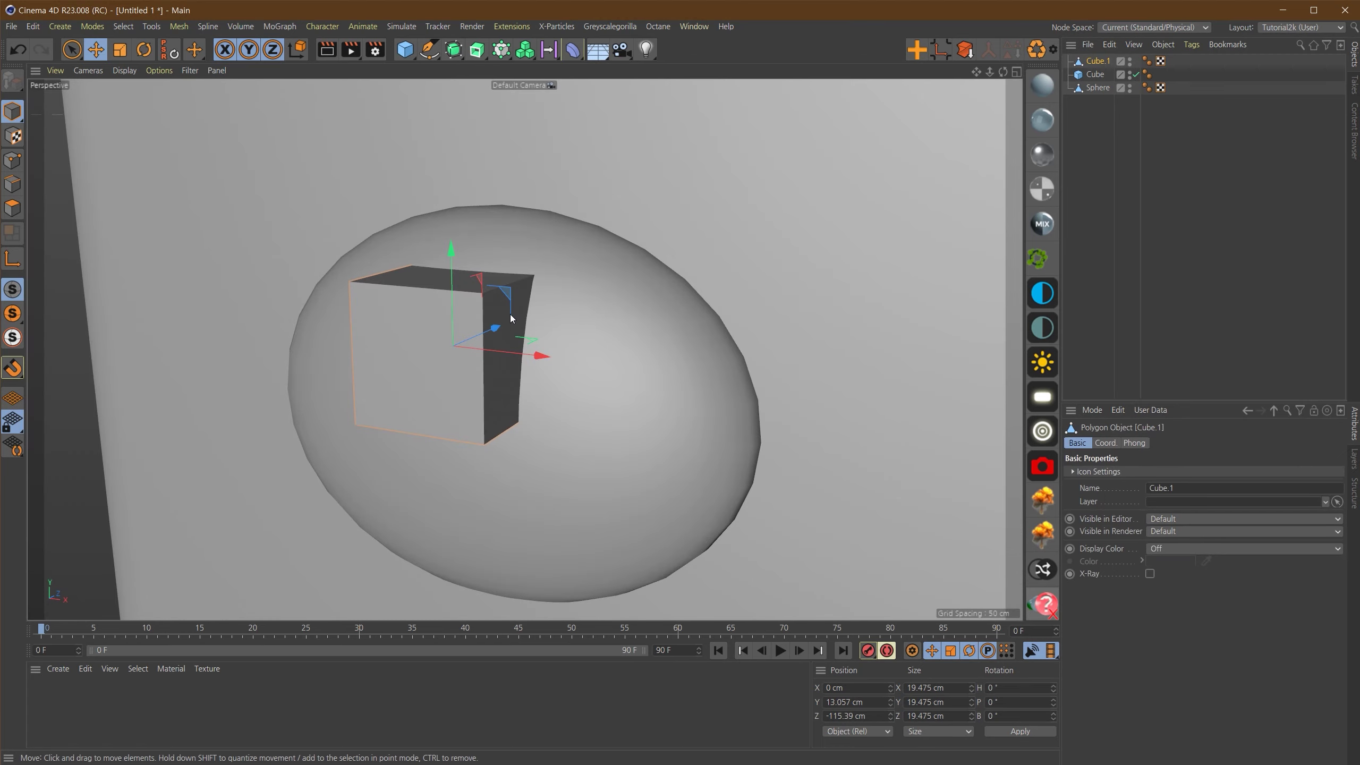
key(ctrl+z)
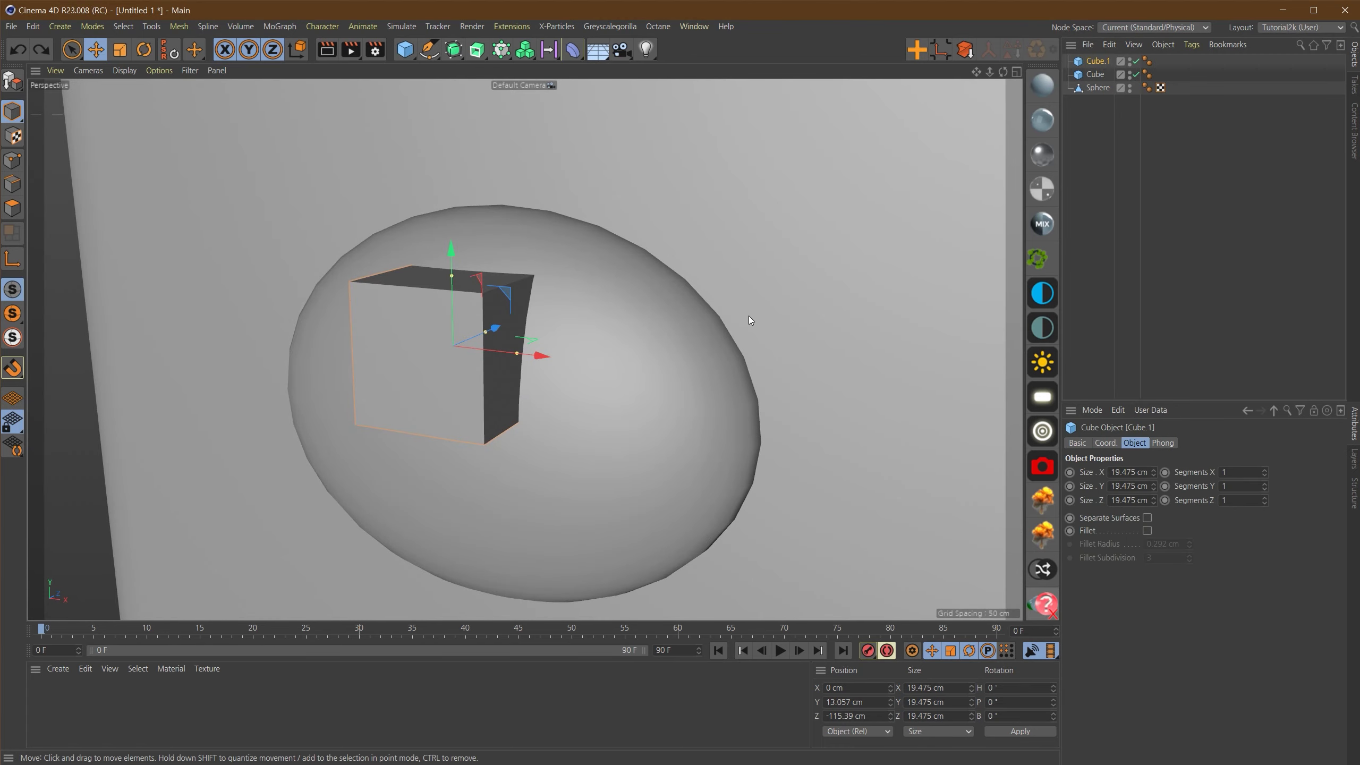
Step: Set the perspective display to shading with lines and give the small cube 2 segments in Y
key(n)
key(b)
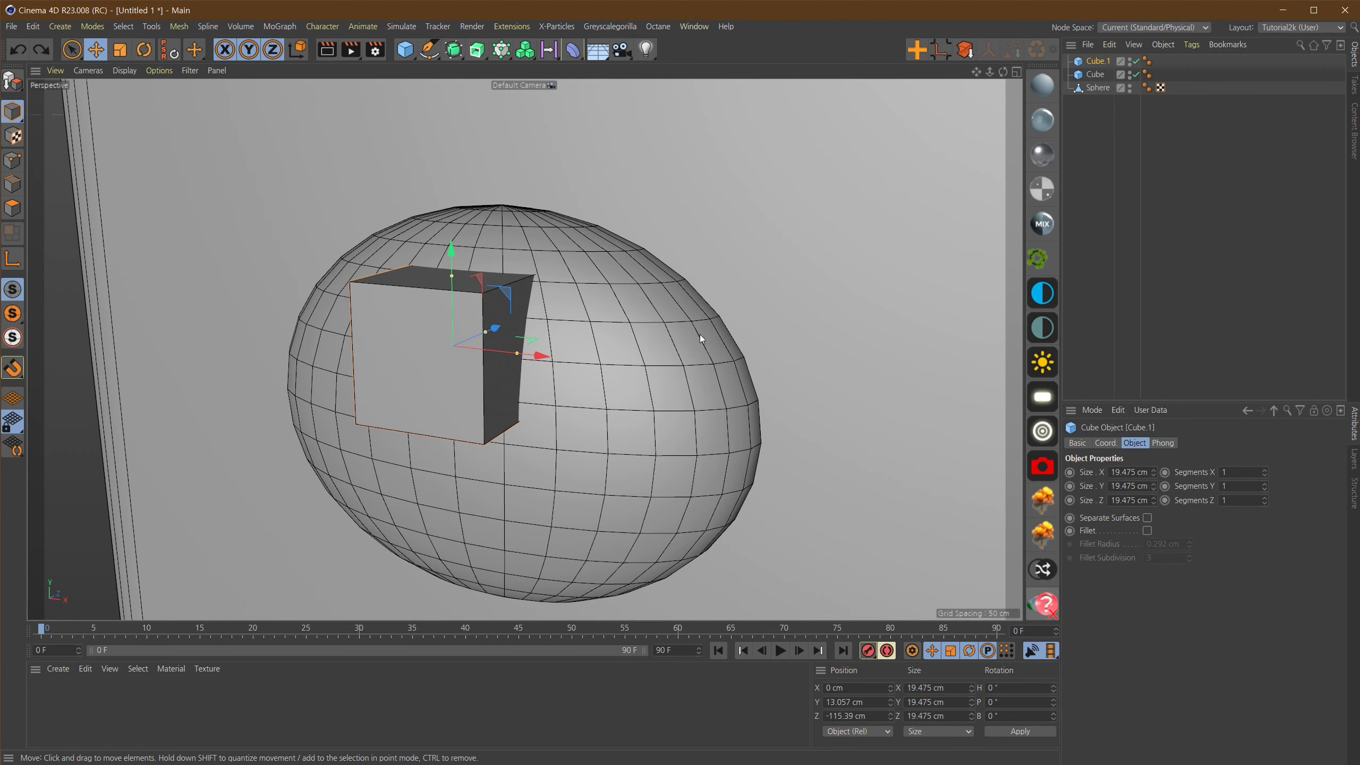
click(1265, 484)
Step: Convert the small cube into an editable polygon object
right_click(712, 280)
key(Escape)
key(c)
scroll(665, 279, up, 2)
Step: Select the small cube's top polygon and scale it down uniformly to about 15.4 cm
key(Return)
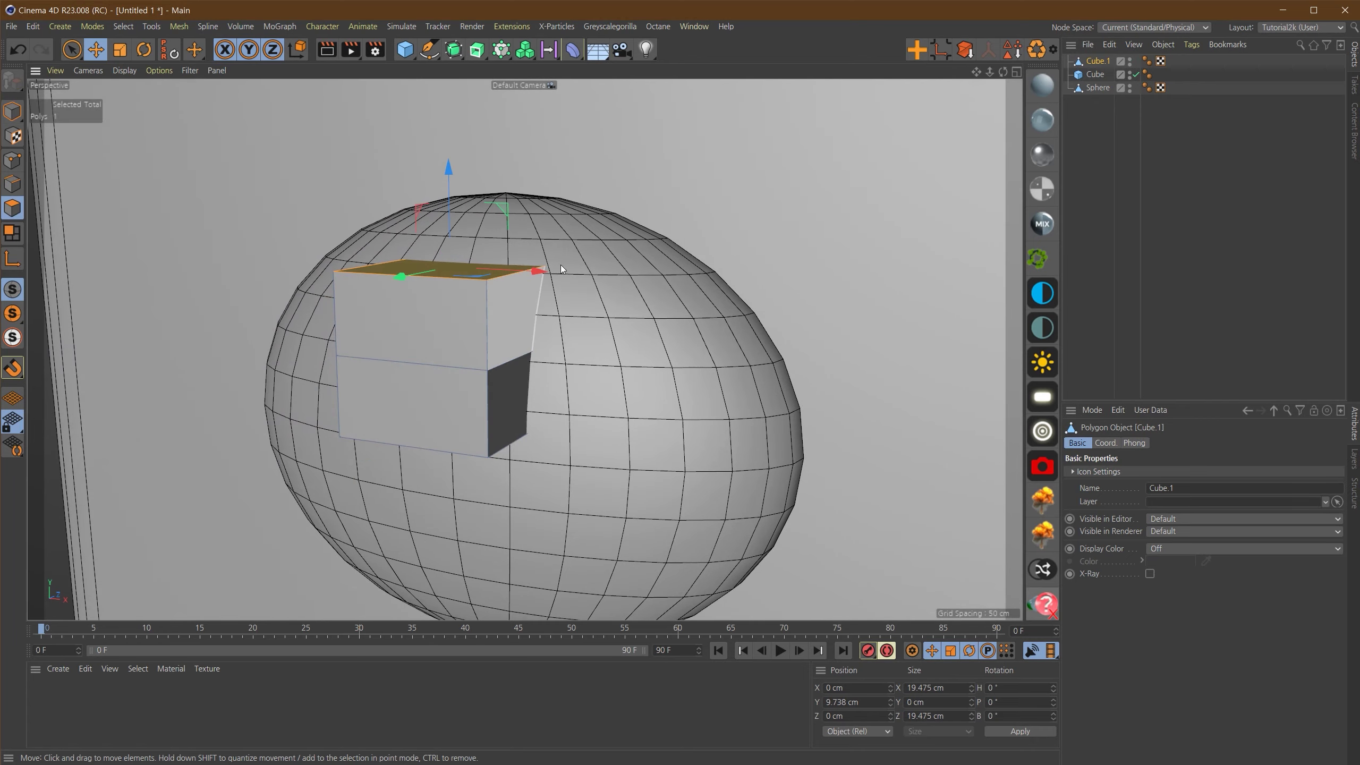
key(t)
drag(588, 210, 512, 232)
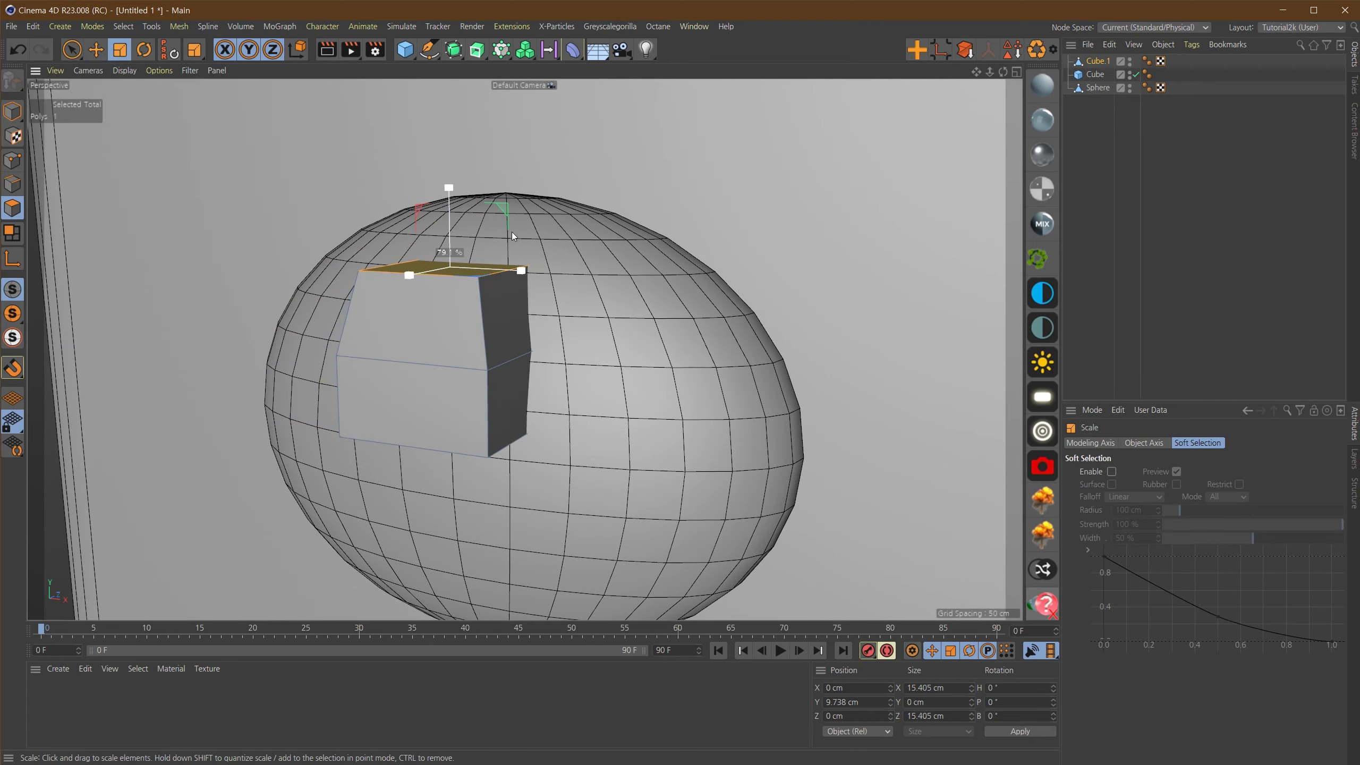
Step: Select the small cube's bottom polygon and scale it down uniformly to about 7.4 cm, checking the taper against the front reference
alt+drag(534, 351, 545, 289)
click(464, 436)
drag(682, 372, 382, 433)
alt+drag(604, 360, 599, 375)
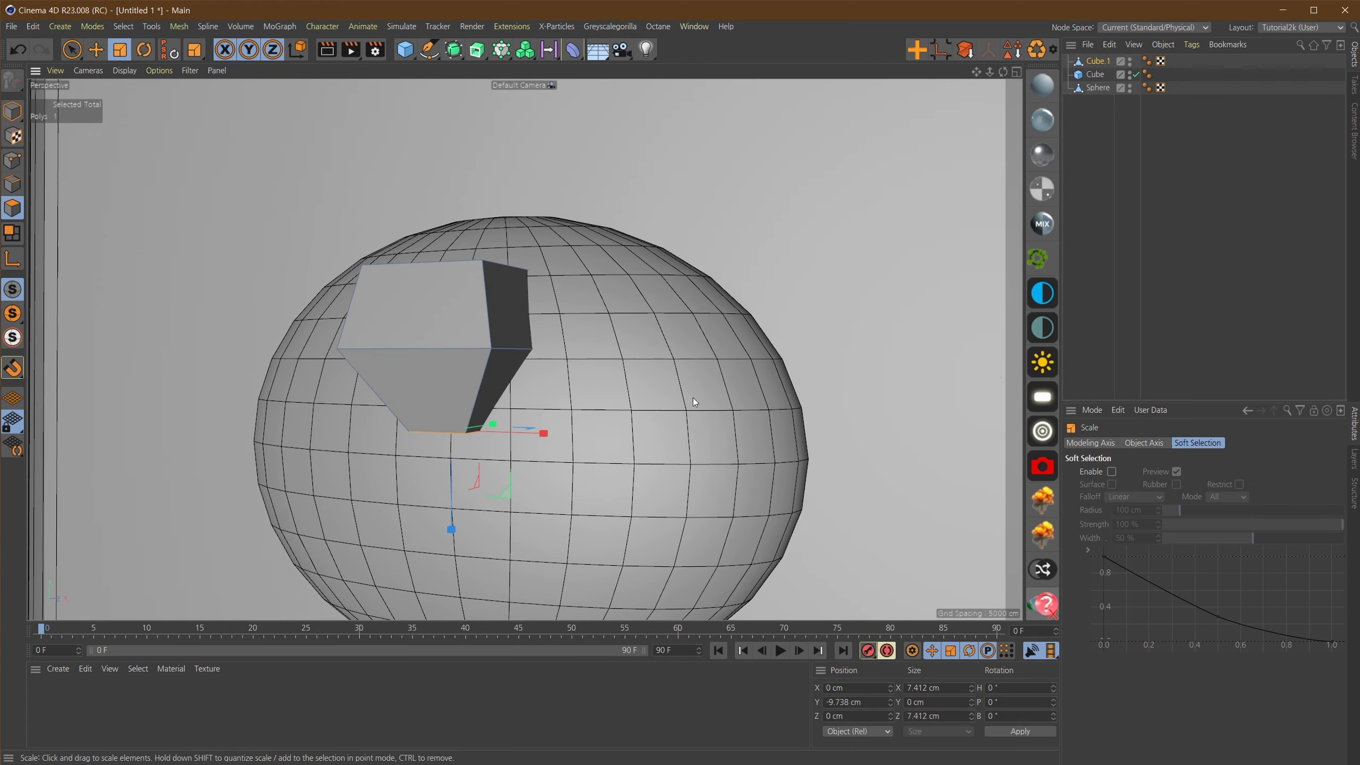
alt+drag(672, 424, 673, 476)
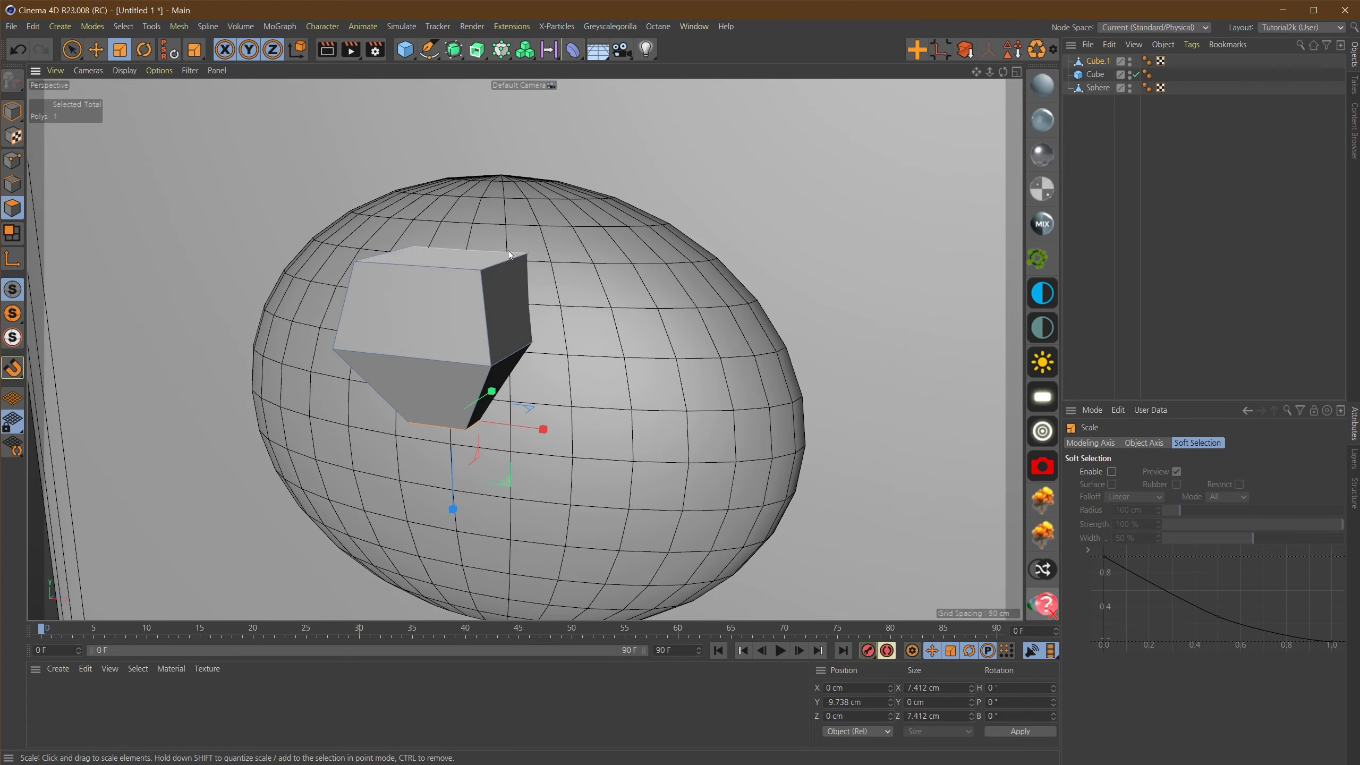
key(F4)
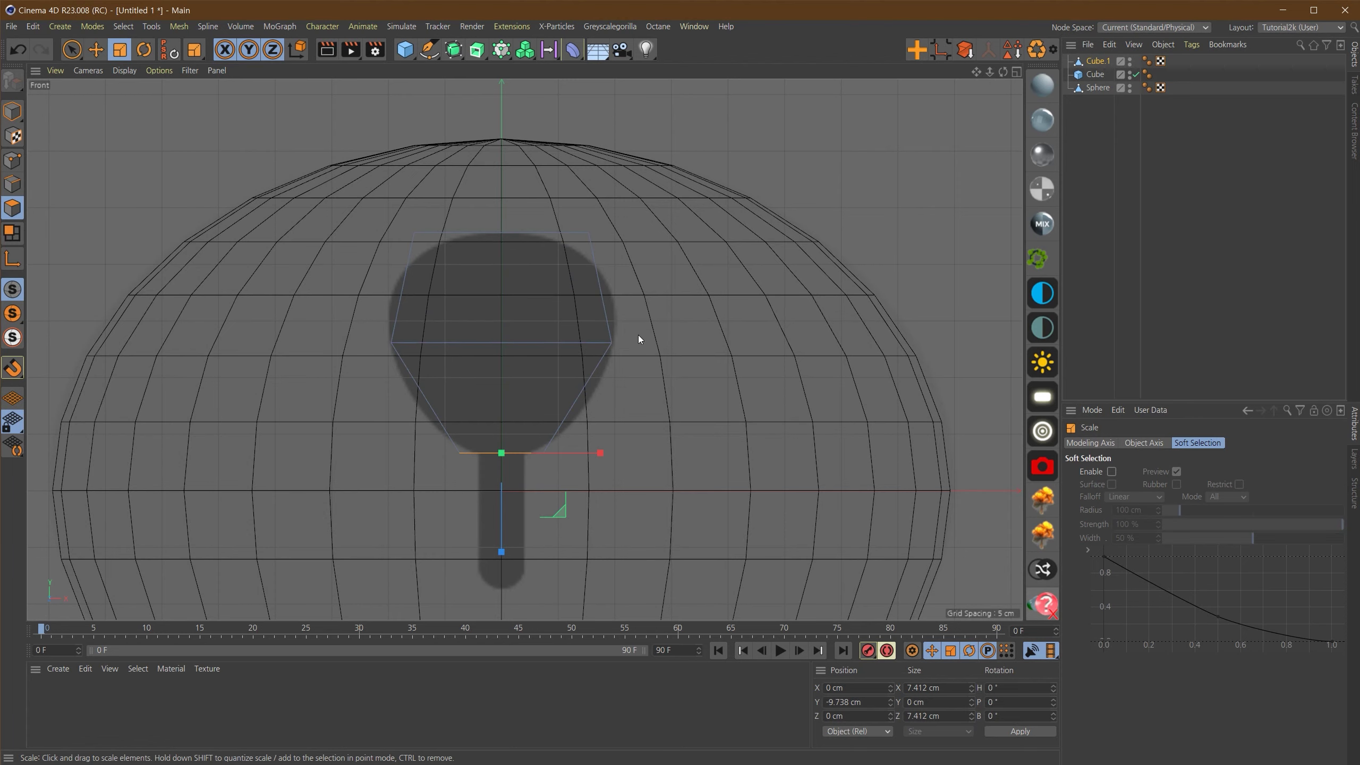
key(F1)
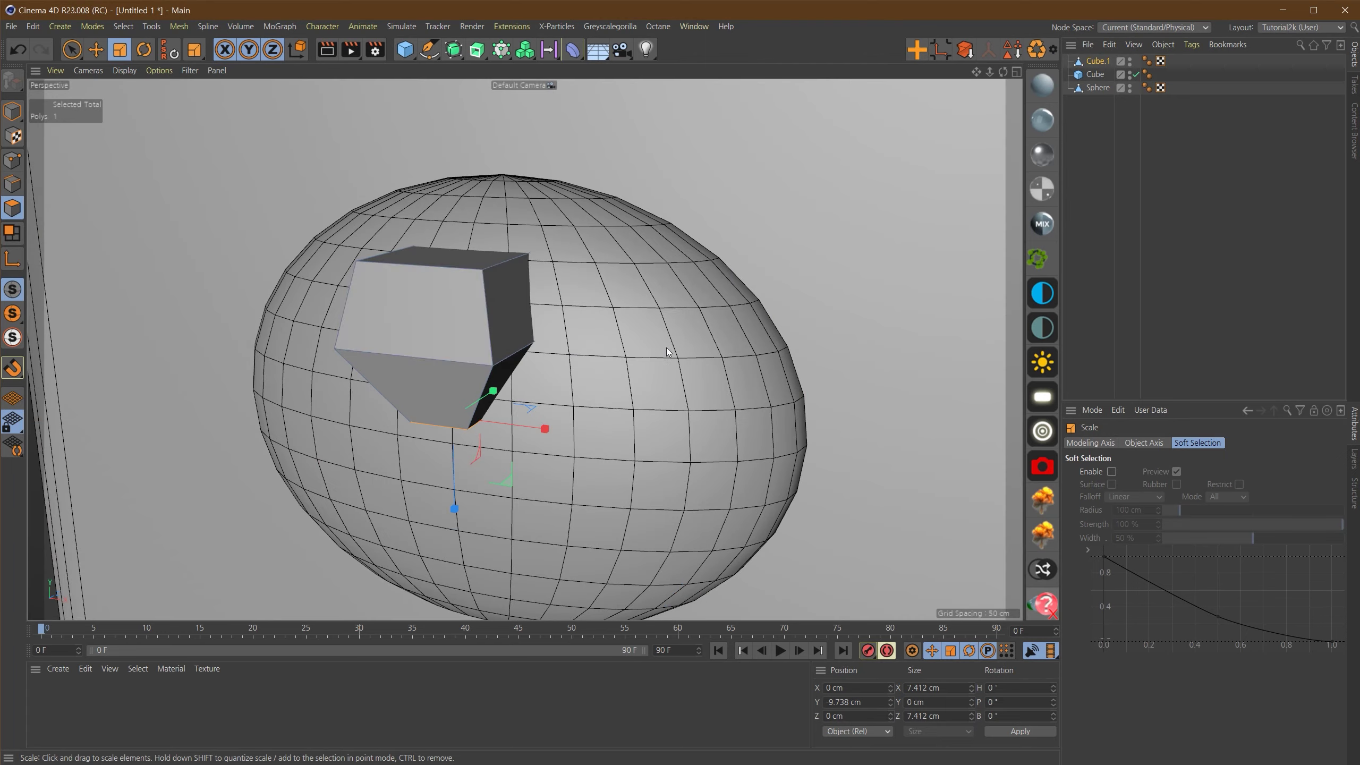
Step: Select the horizontal edge loop around the middle of the tapered nose cube with Loop Selection
alt+drag(421, 348, 438, 341)
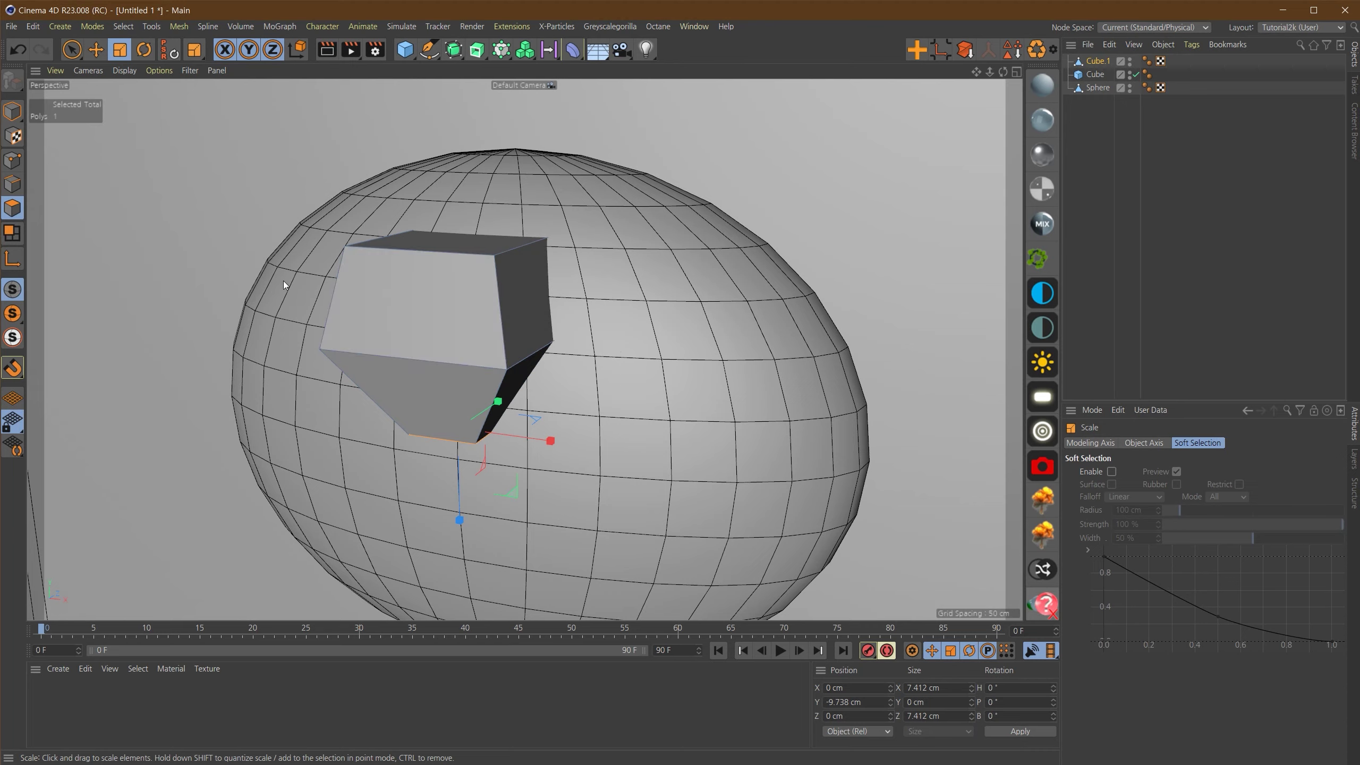
click(123, 26)
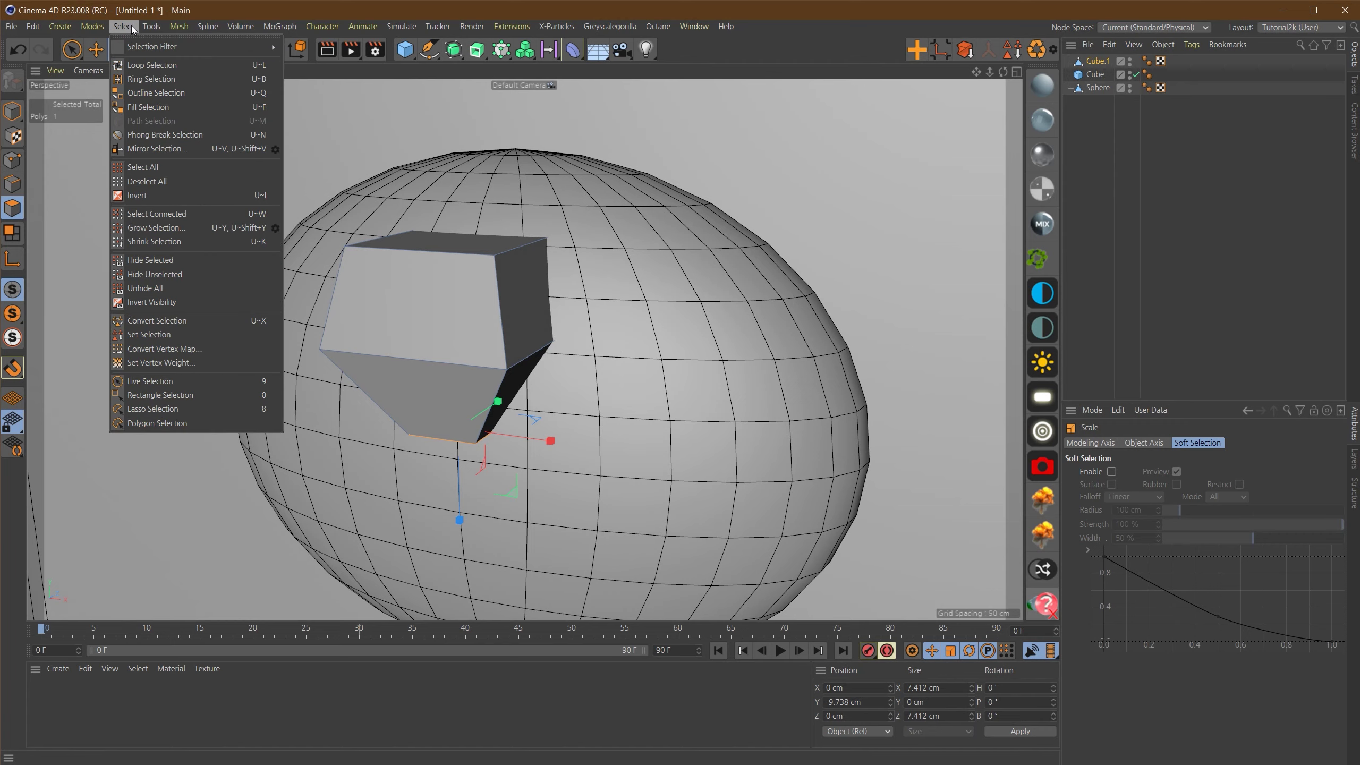
click(173, 68)
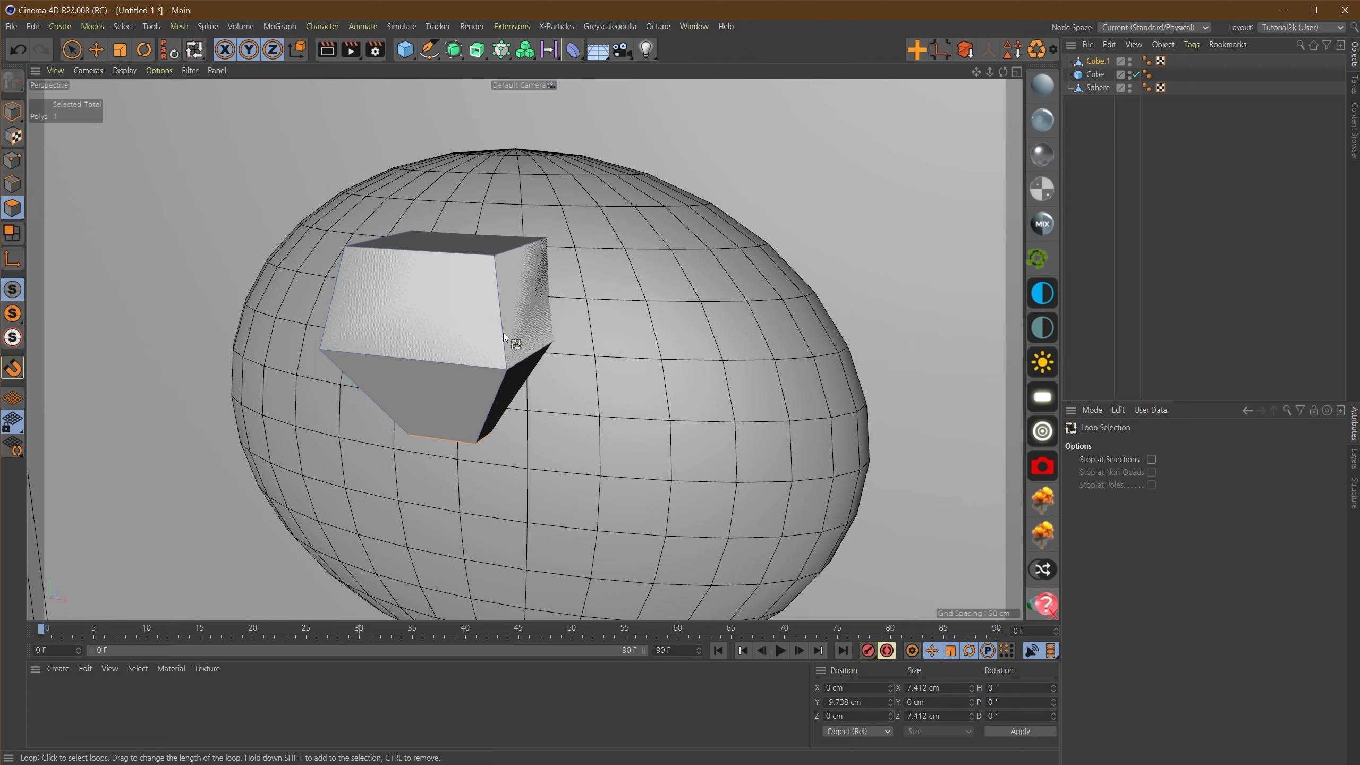
click(12, 184)
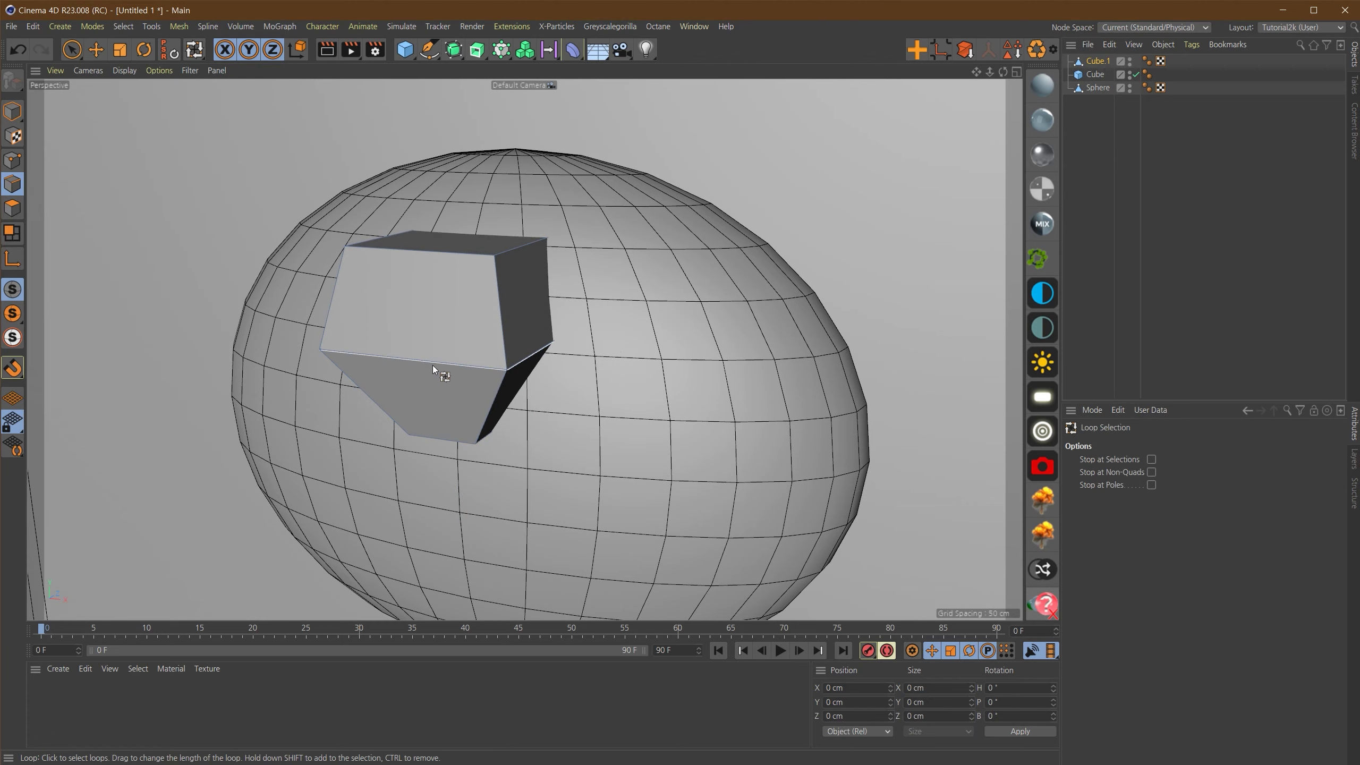
click(401, 364)
alt+drag(552, 393, 627, 412)
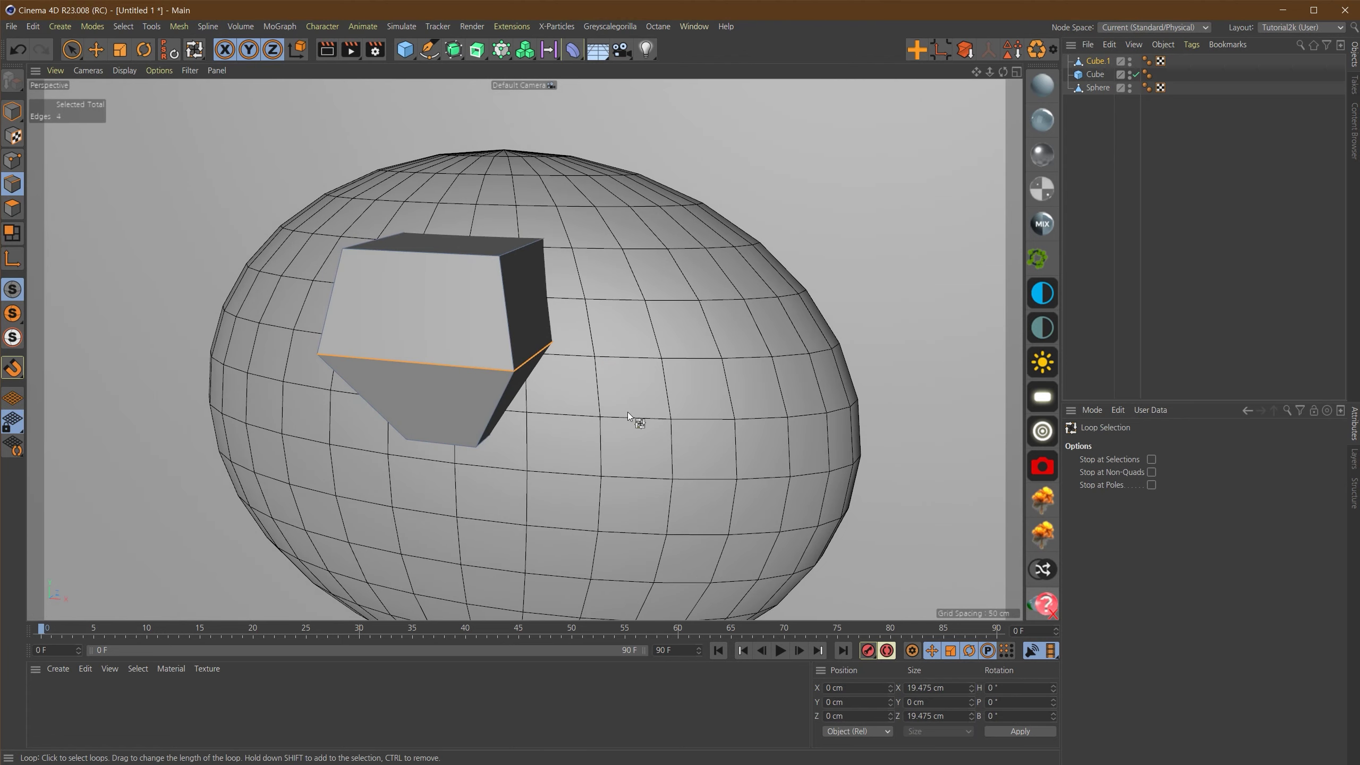
Step: Fit the middle edge loop to the reference nose by raising it to about 2.4 cm in Y and scaling it to about 21.1 cm
key(e)
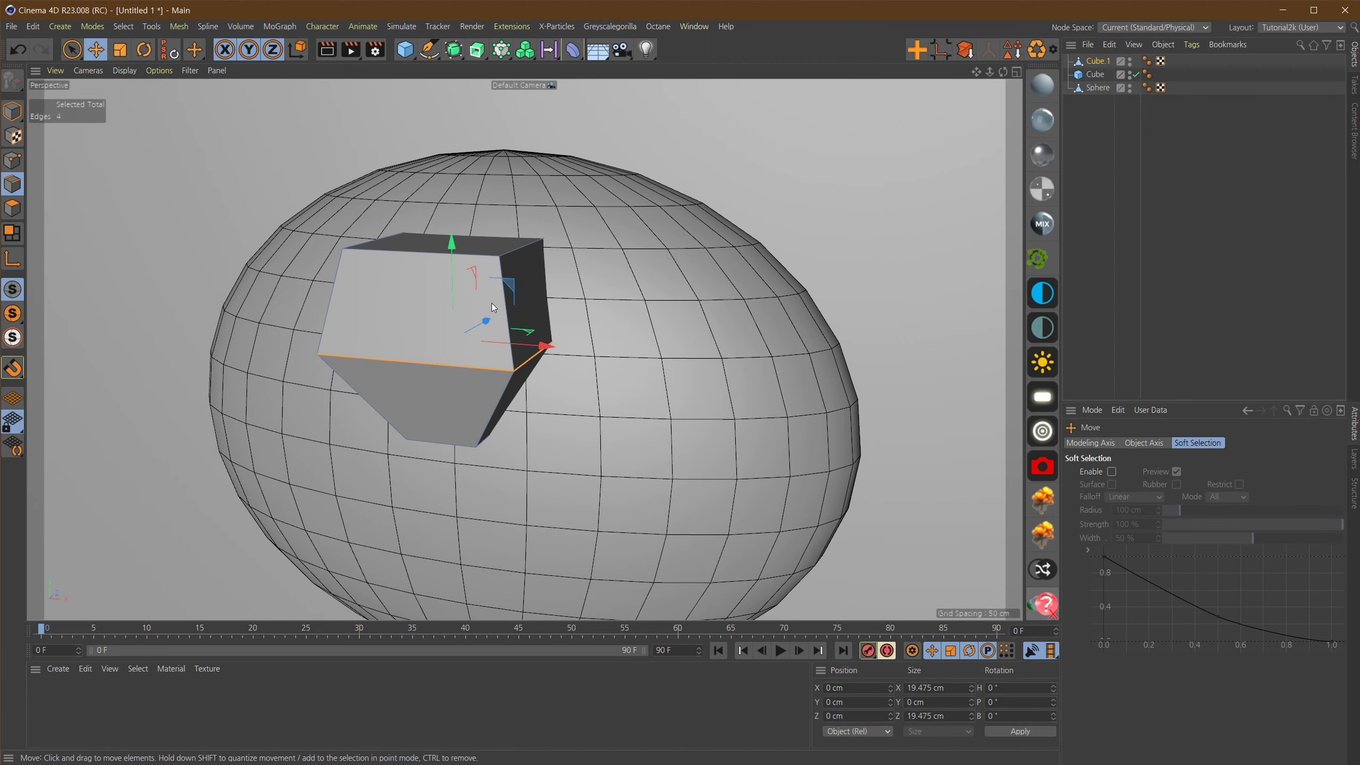
key(F4)
scroll(517, 284, up, 6)
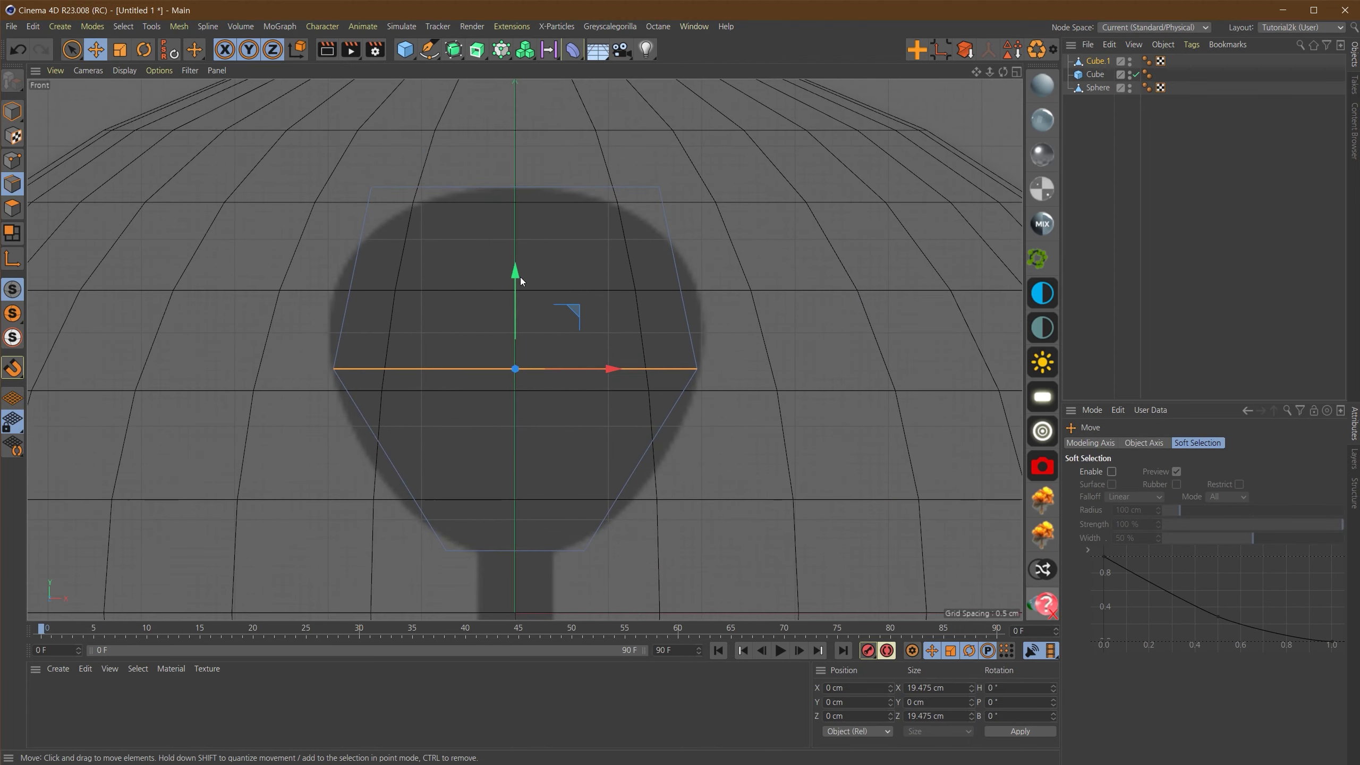
drag(515, 272, 520, 214)
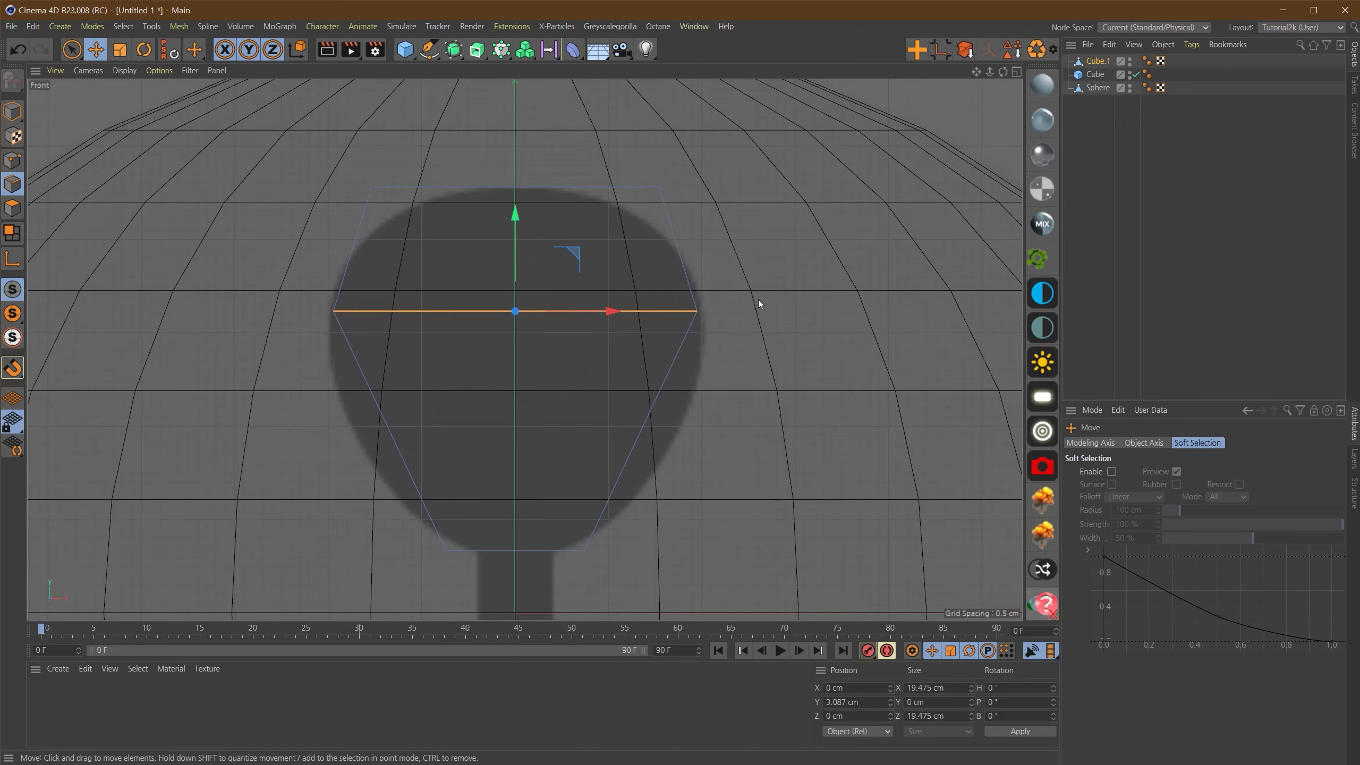
key(t)
drag(750, 295, 836, 309)
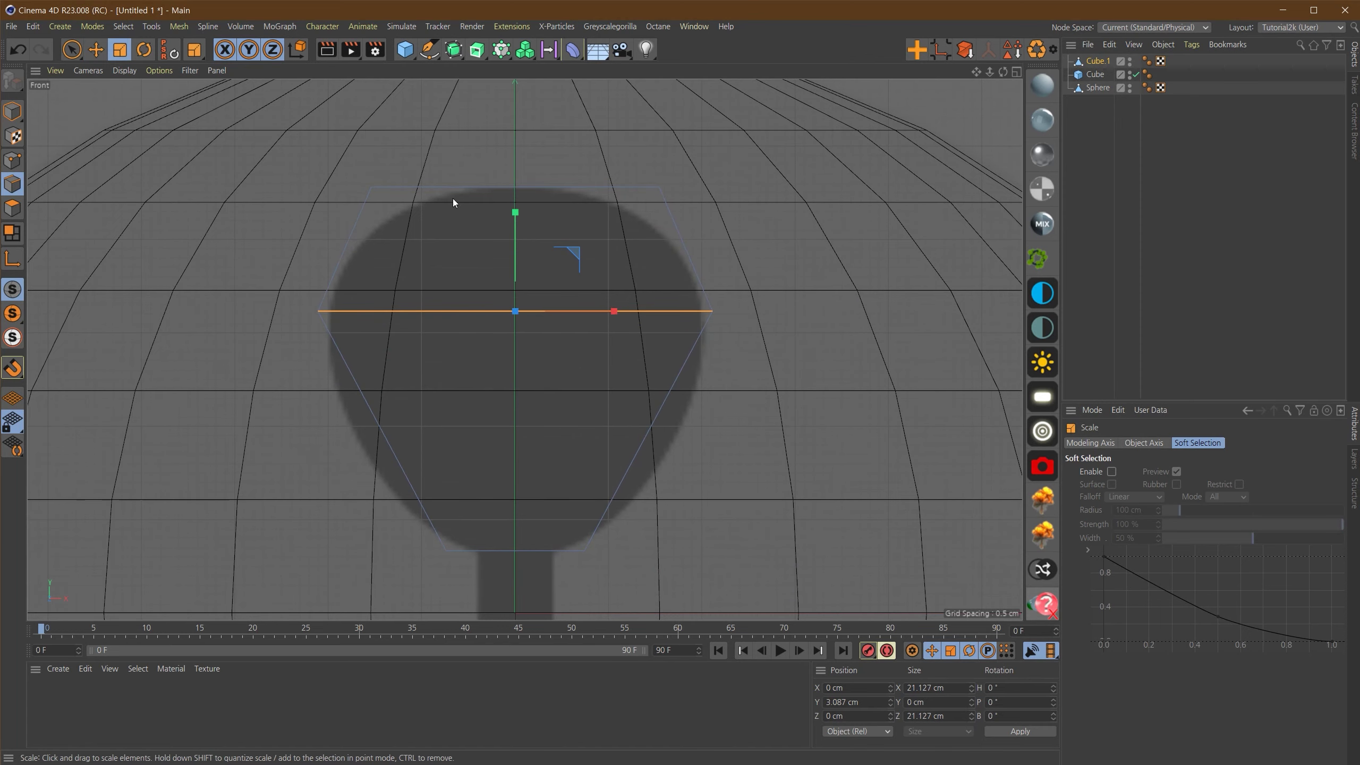
key(e)
drag(517, 214, 516, 229)
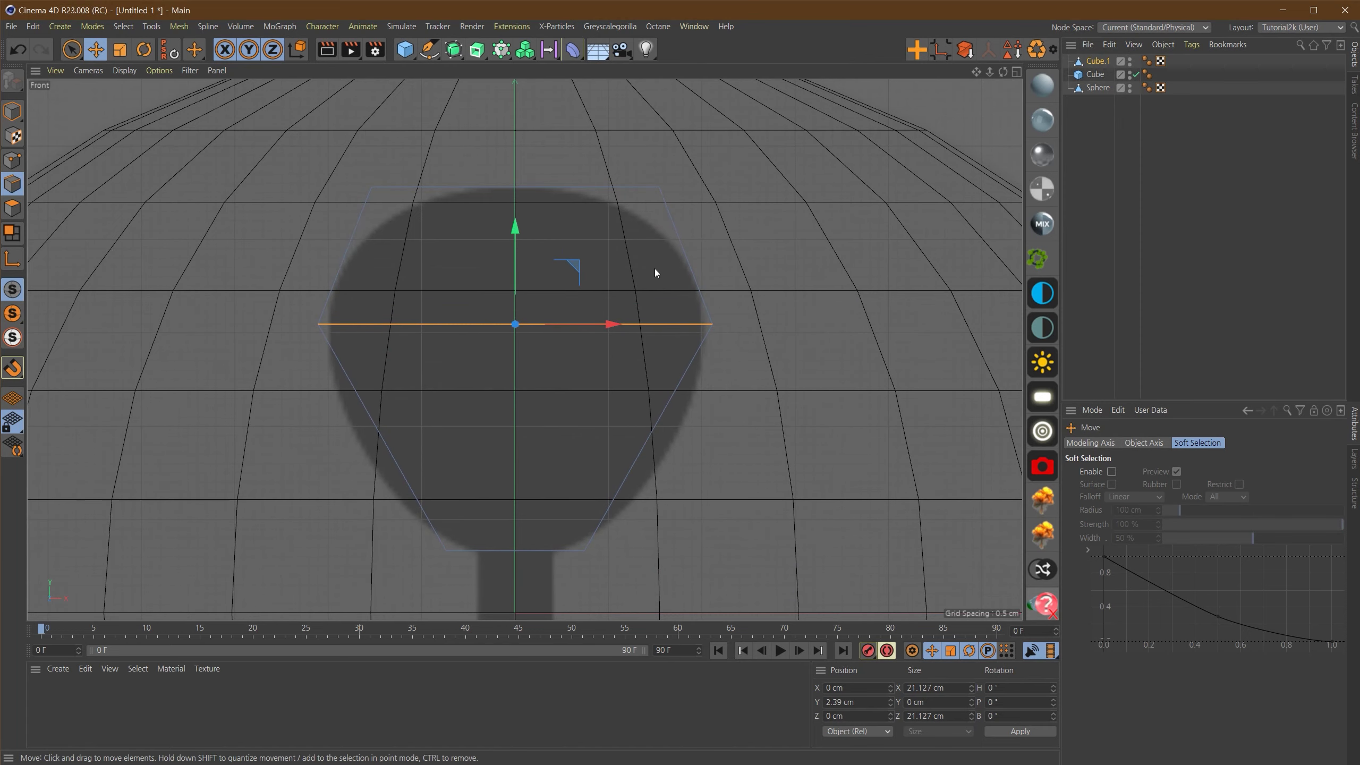
Step: Select the nose's top polygon and scale it down uniformly to about 12.9 cm
key(F1)
key(Return)
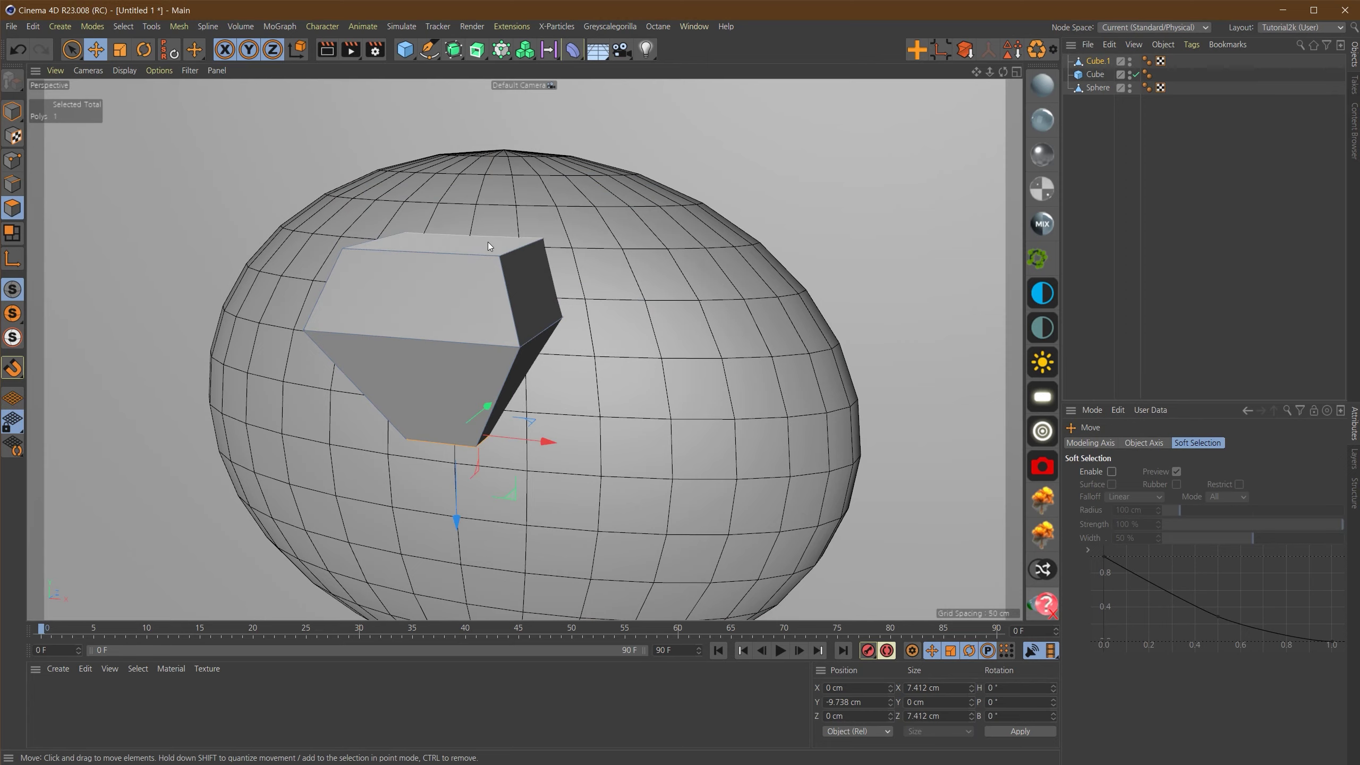
click(487, 242)
key(t)
drag(749, 267, 670, 287)
key(e)
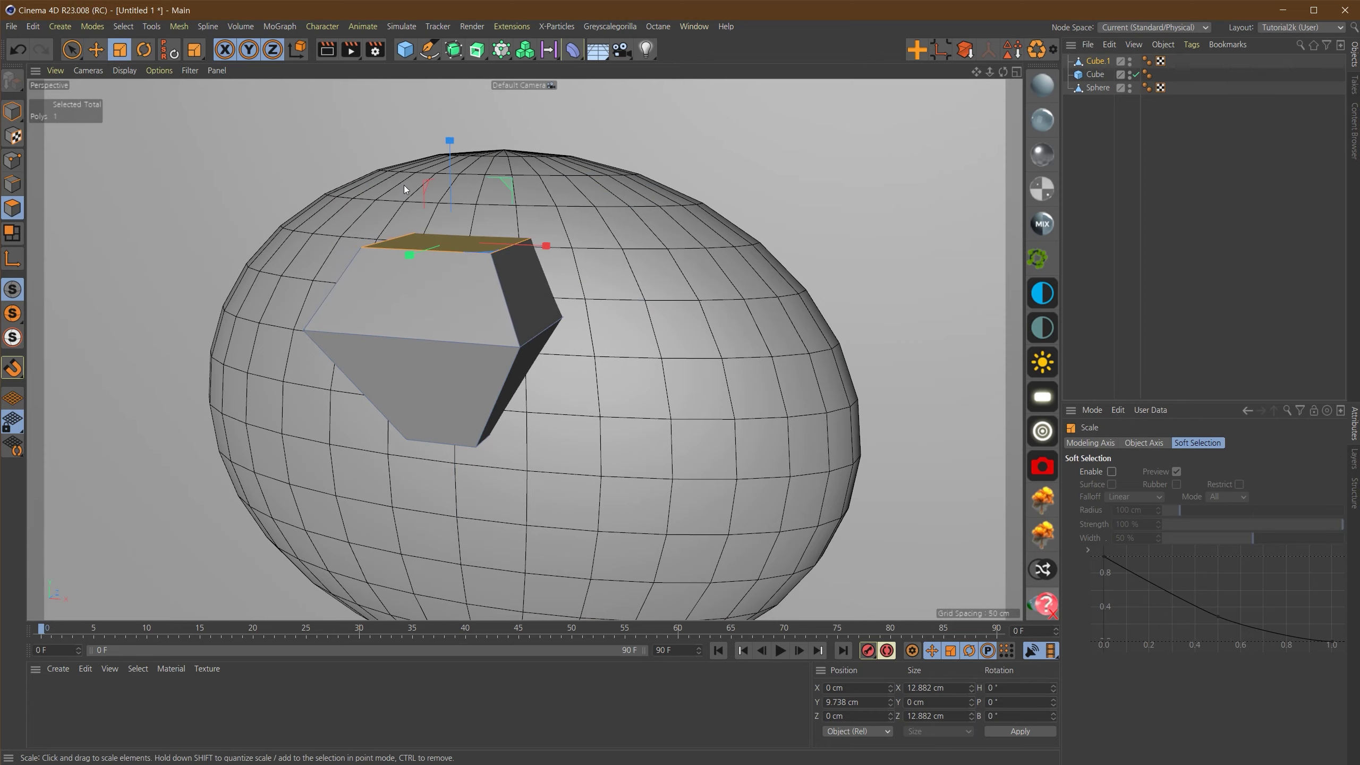
Step: Add a Subdivision Surface as the parent of the nose cube to smooth it
scroll(557, 416, down, 3)
alt+drag(557, 411, 573, 389)
scroll(573, 389, up, 2)
alt+middle_drag(616, 349, 644, 395)
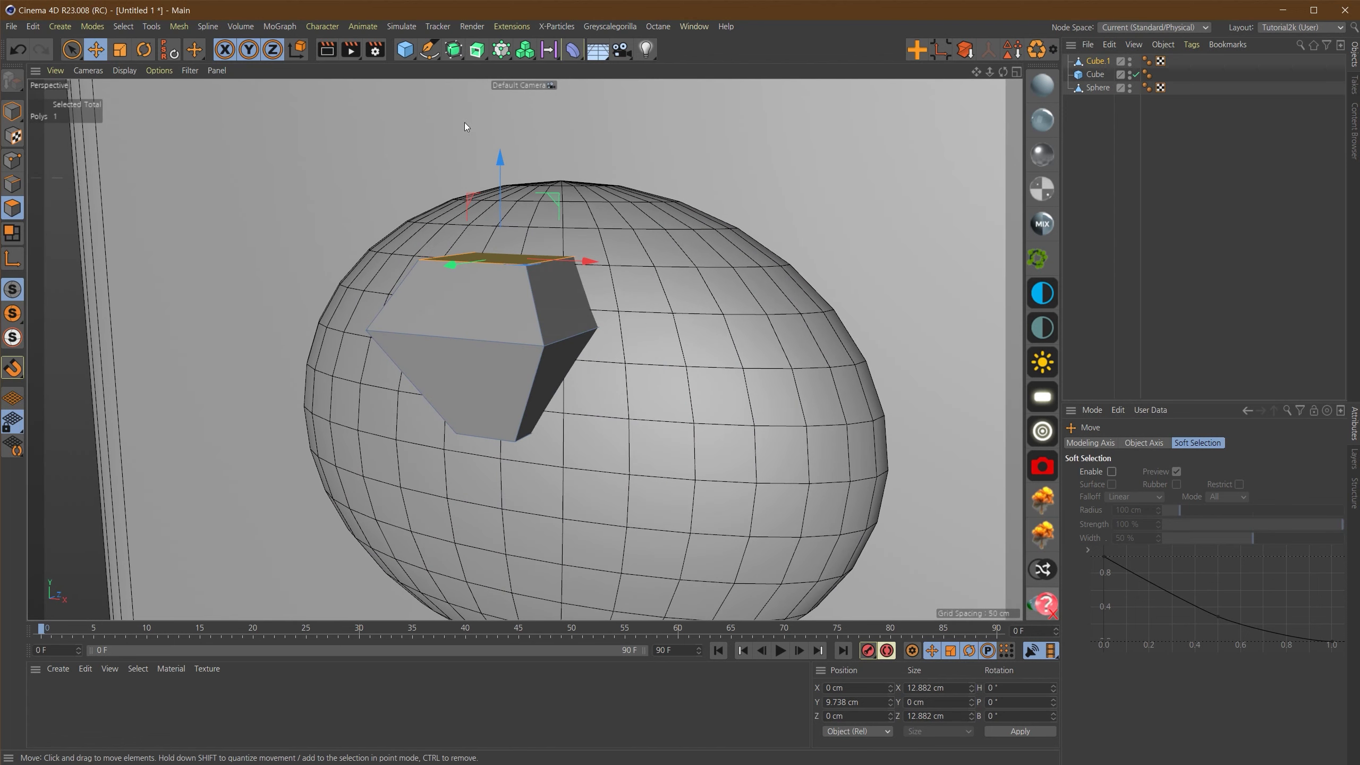
alt+click(453, 50)
alt+drag(599, 349, 631, 332)
Step: Scale the smoothed nose up in the front view and shift it slightly down to match the reference nose
key(F4)
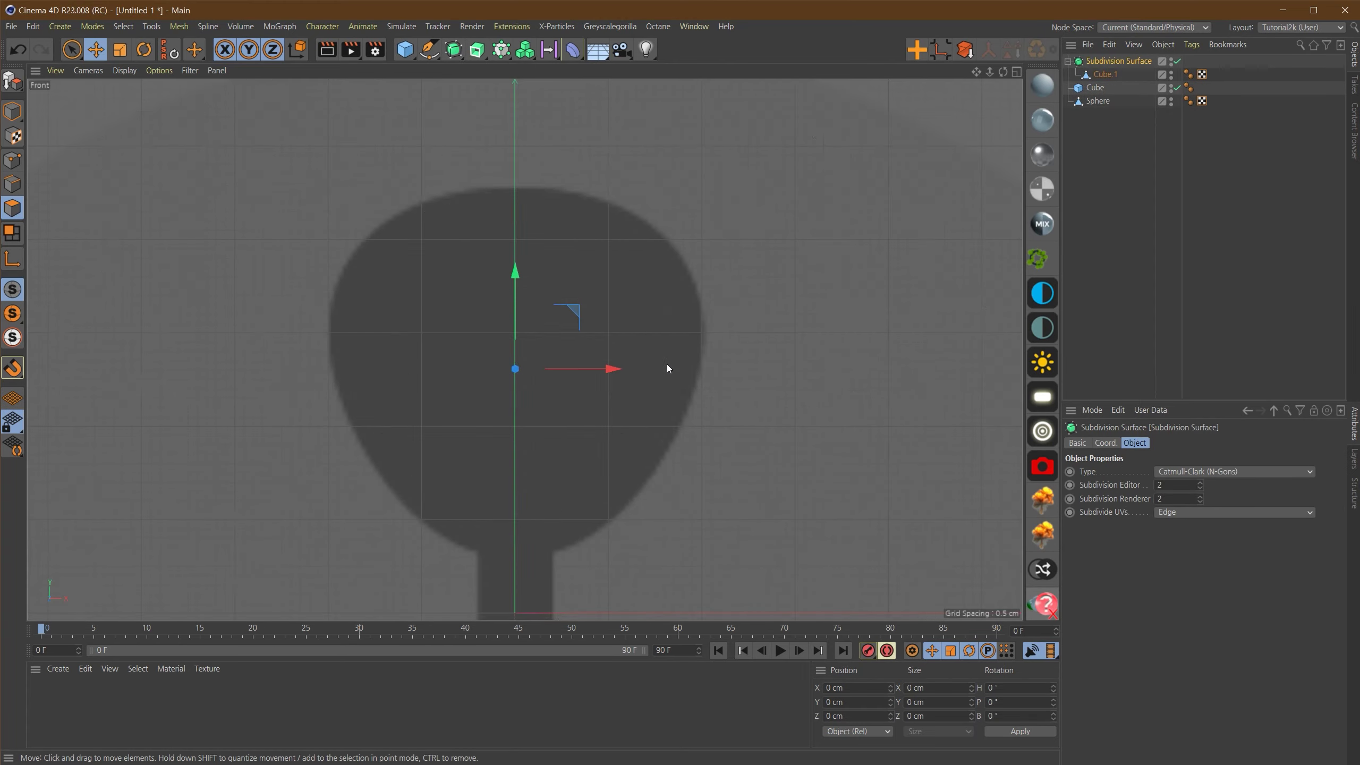
alt+right_drag(651, 378, 694, 379)
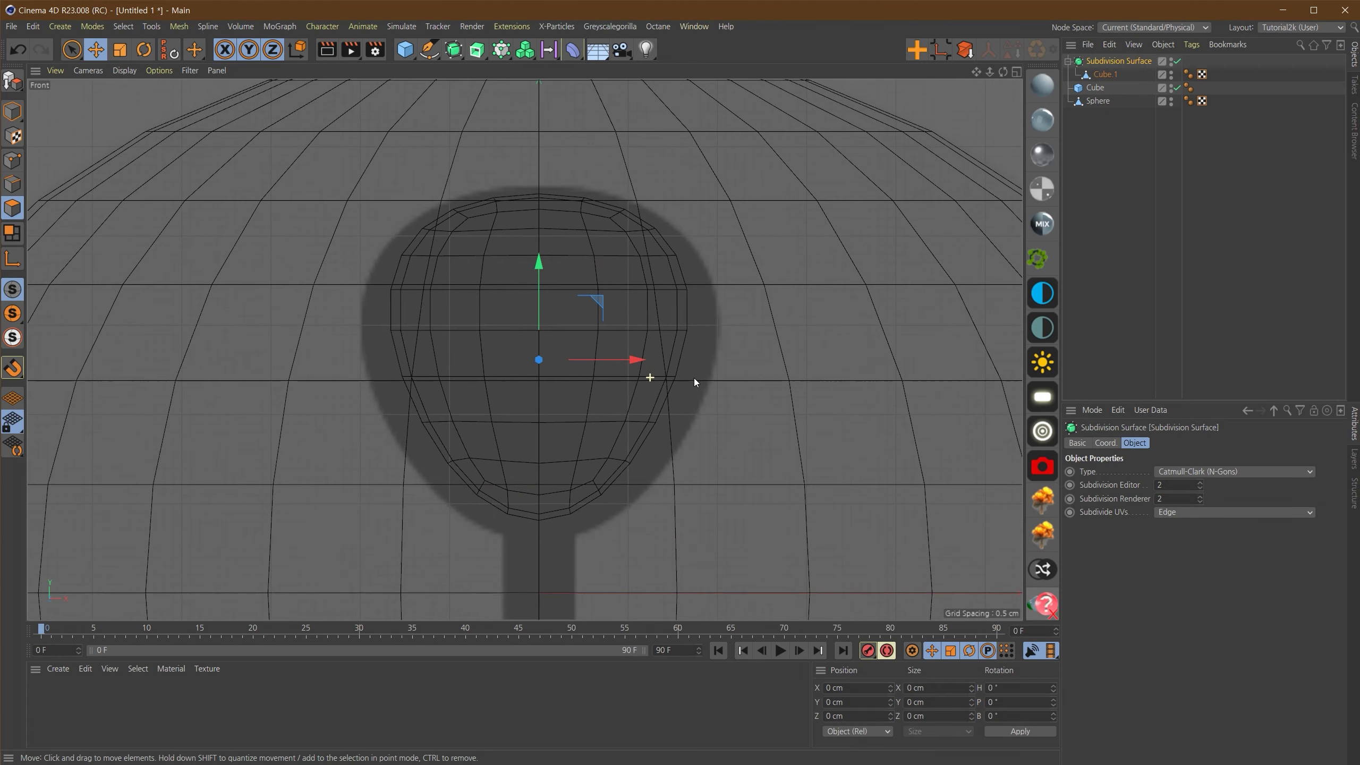
alt+middle_drag(627, 390, 619, 367)
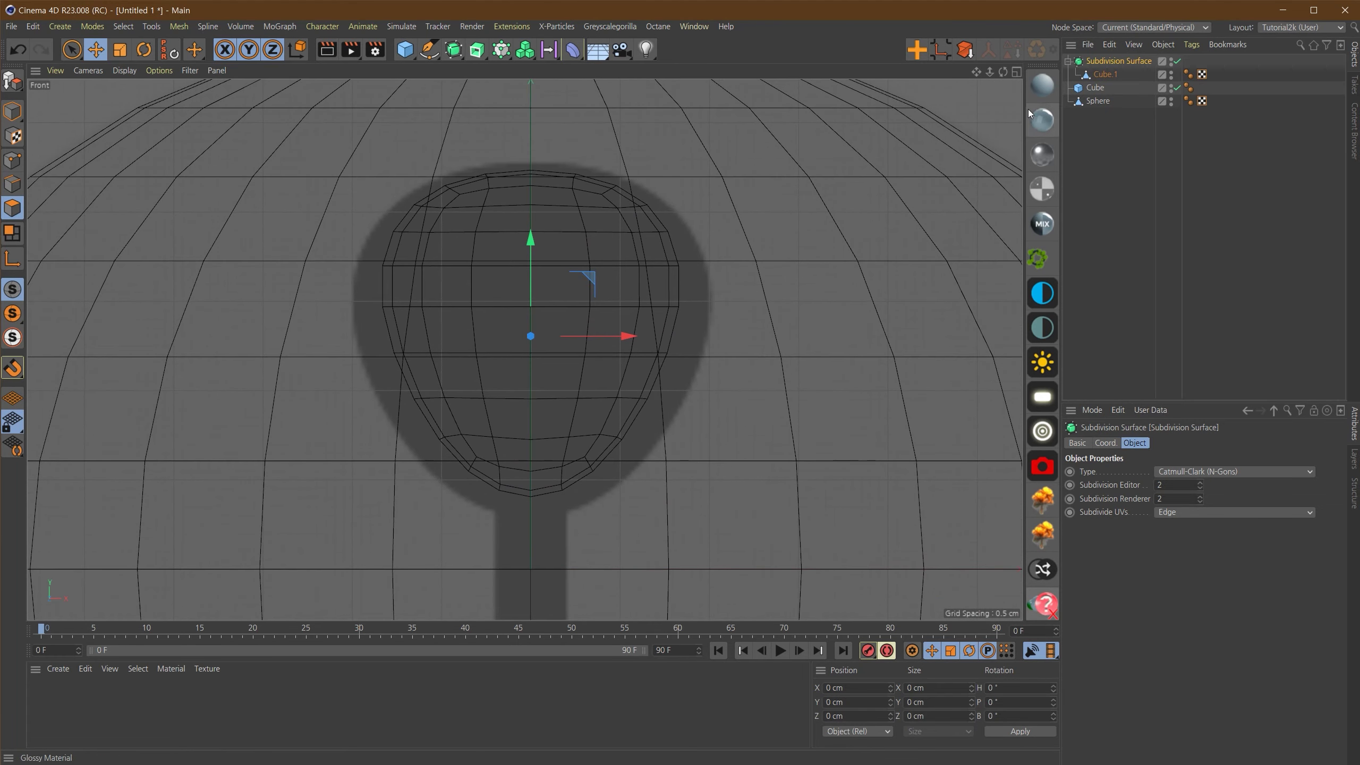
key(Return)
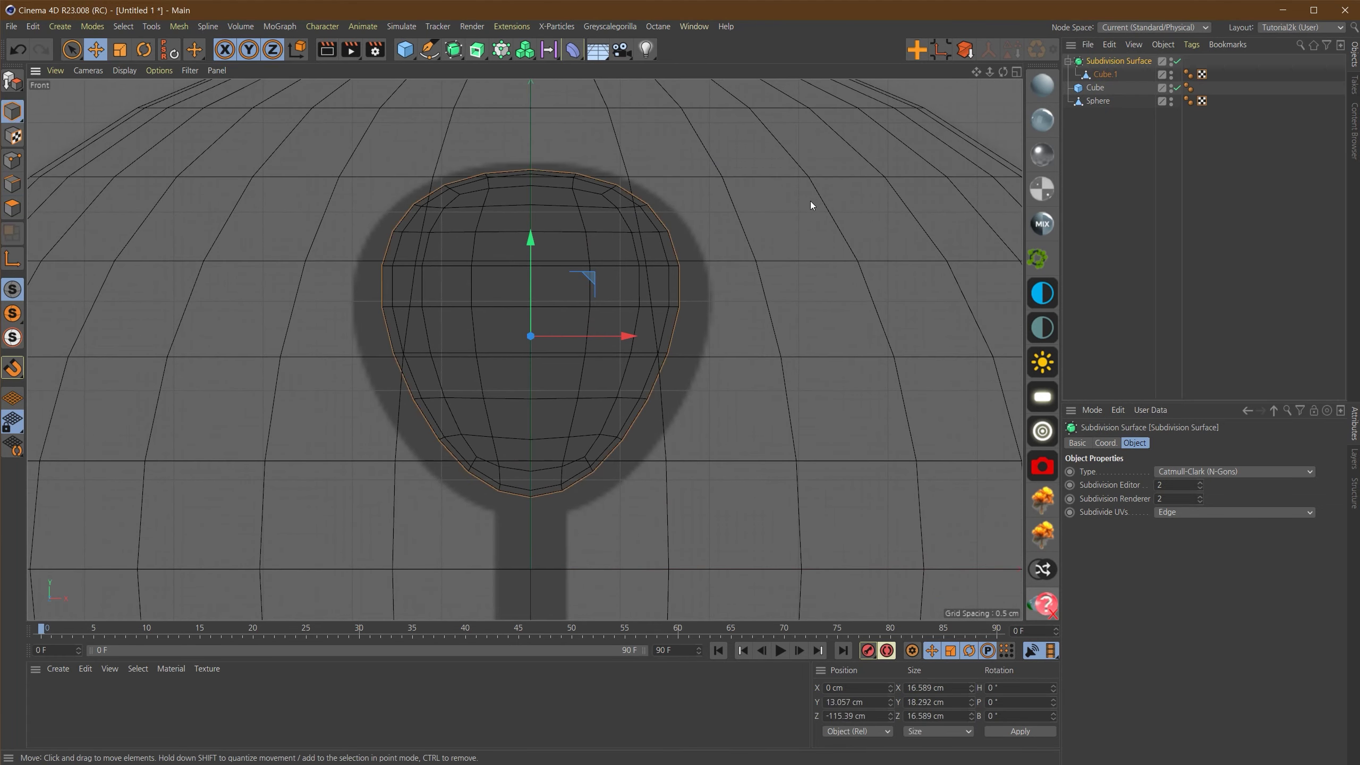
key(t)
drag(738, 335, 856, 350)
drag(530, 237, 529, 245)
key(e)
drag(530, 239, 531, 248)
alt+right_drag(650, 276, 567, 296)
Step: Deselect the nose and inspect its shape and placement on the muzzle in the perspective view
key(F1)
alt+drag(693, 430, 808, 432)
click(808, 432)
scroll(608, 321, up, 6)
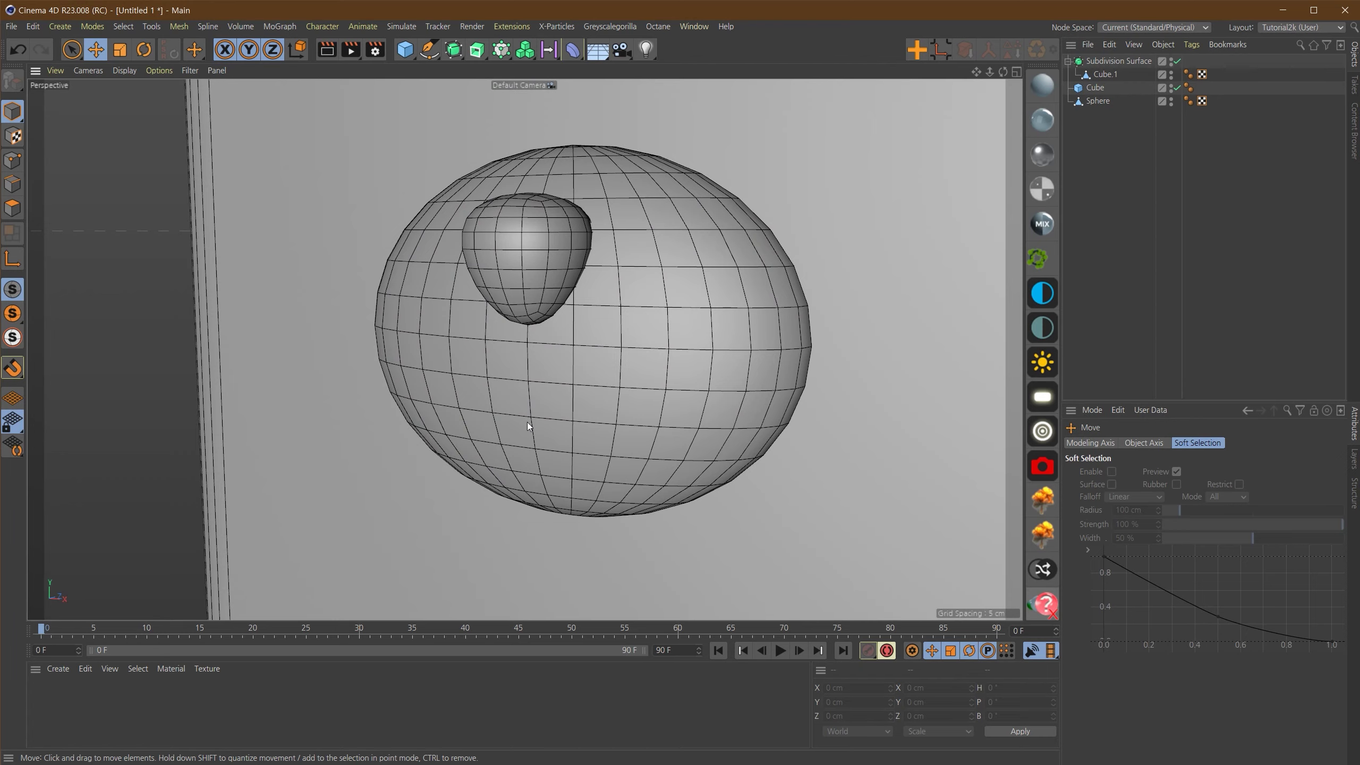
scroll(580, 321, up, 2)
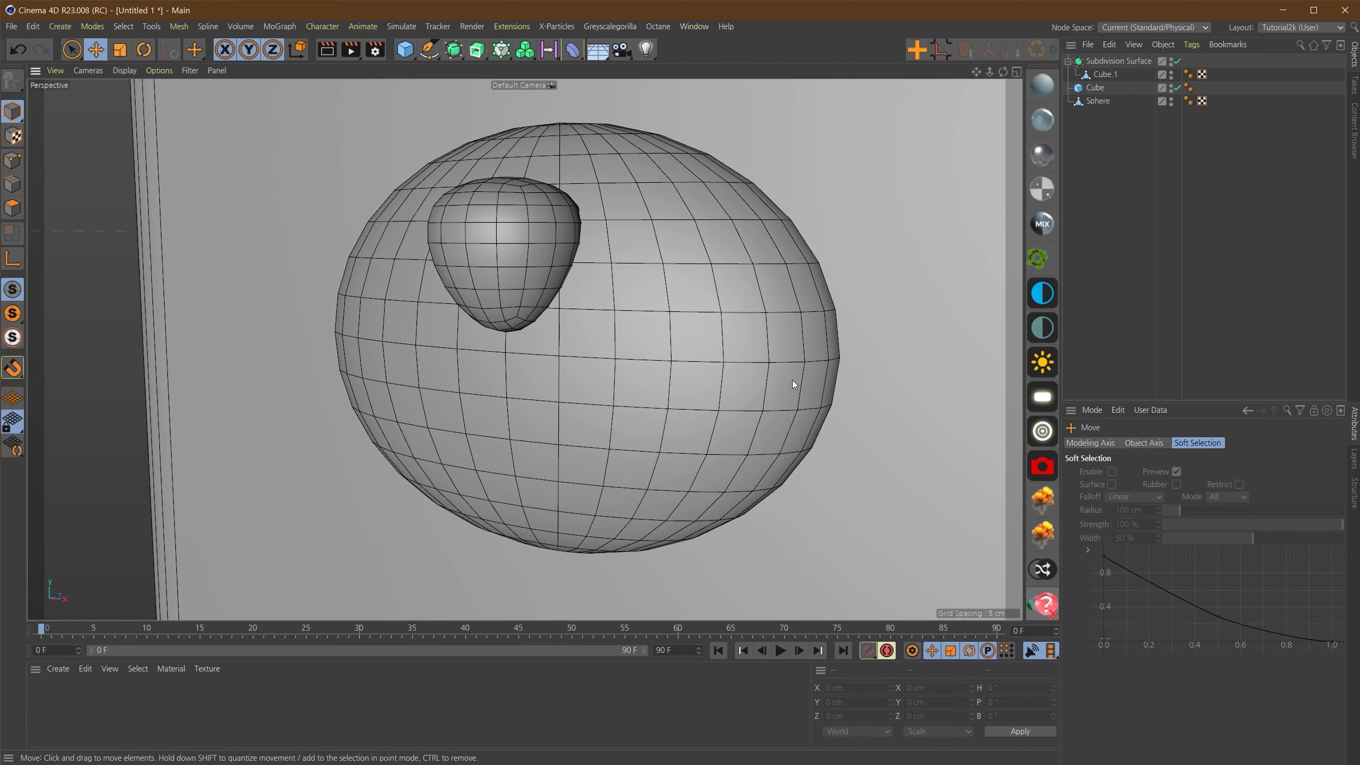
Step: In the front view, select the muzzle sphere's two vertical centre edges that run along the reference line below the nose
key(F4)
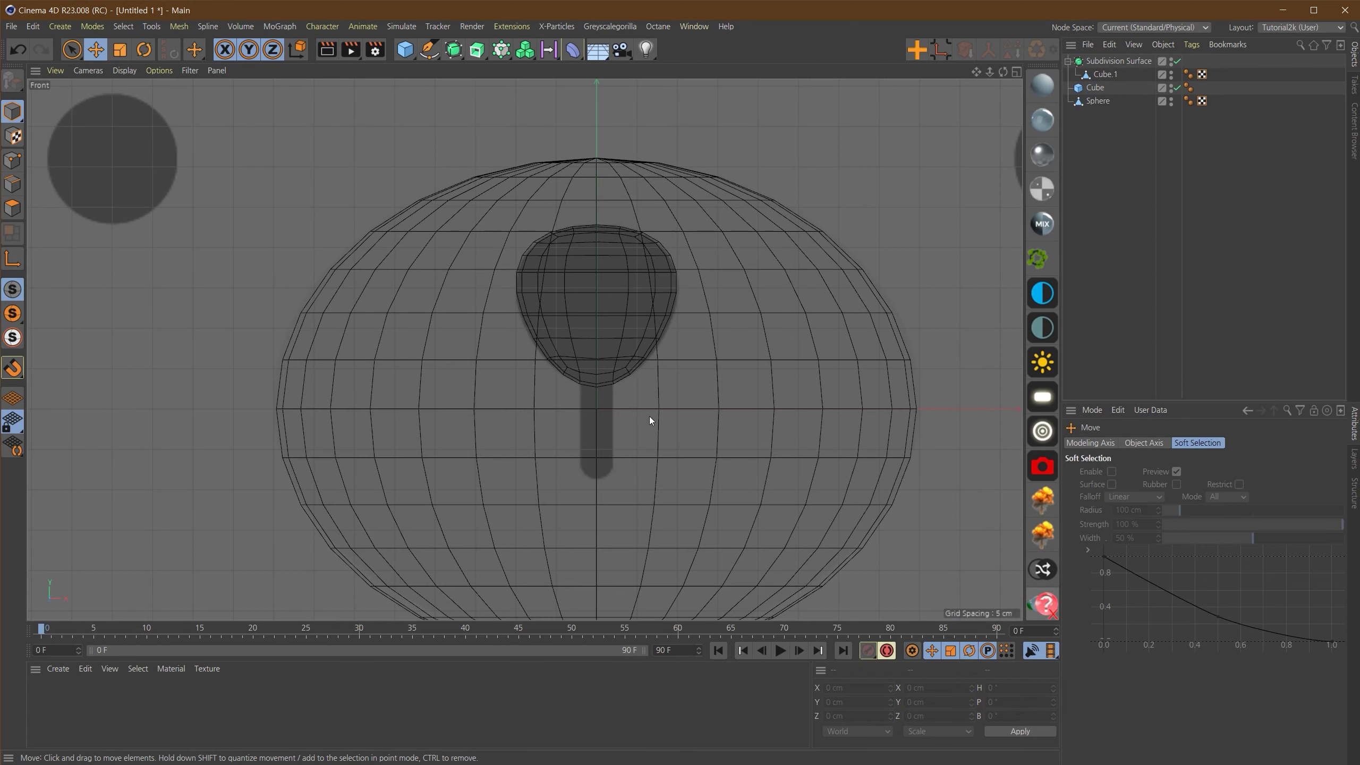
scroll(651, 419, up, 4)
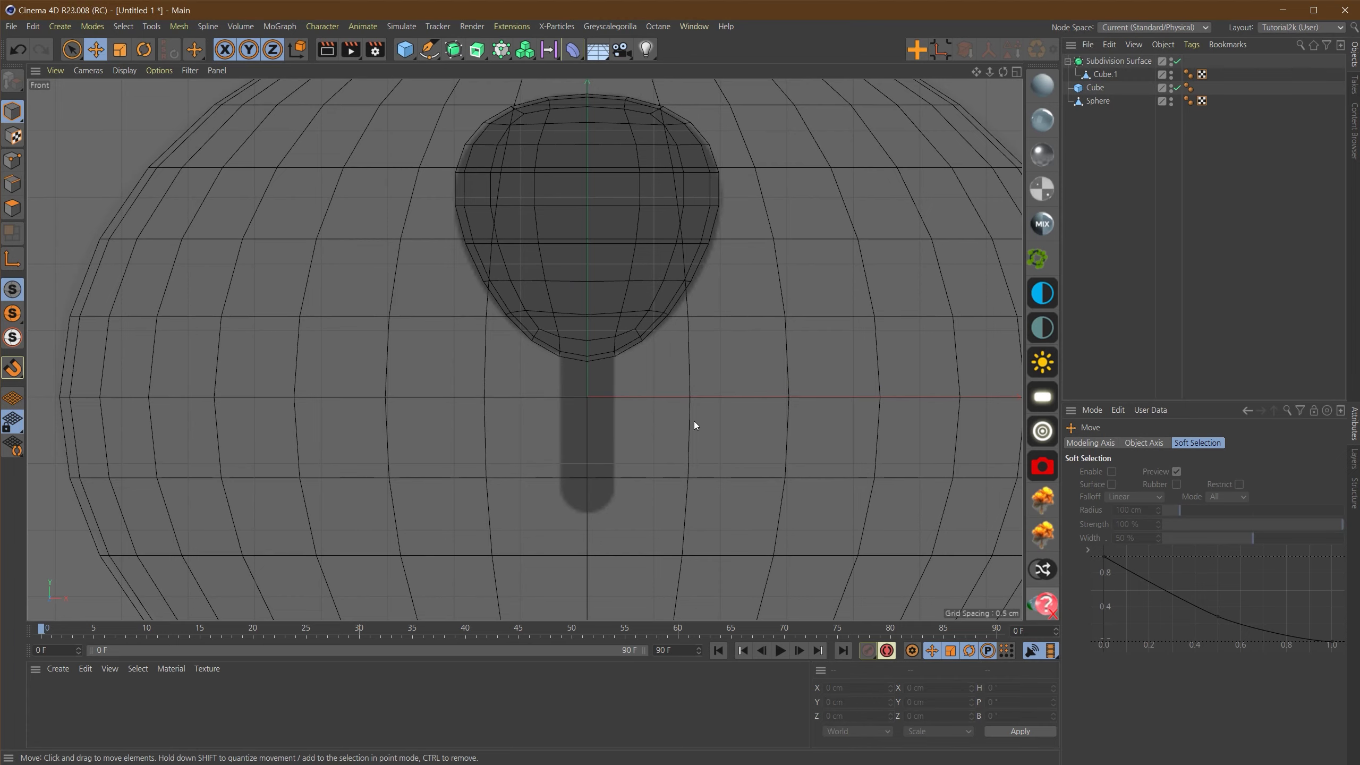
click(1098, 101)
scroll(609, 292, down, 2)
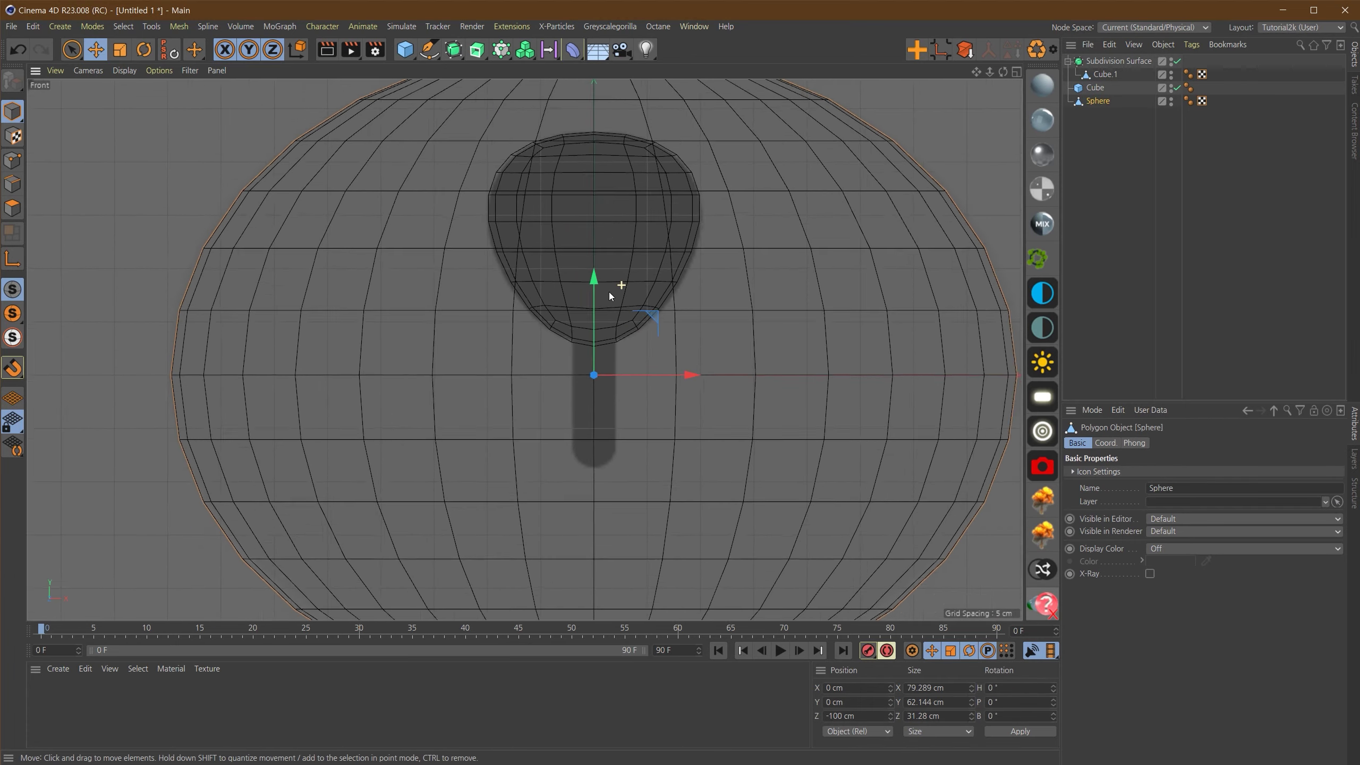
scroll(609, 294, up, 2)
scroll(597, 429, up, 1)
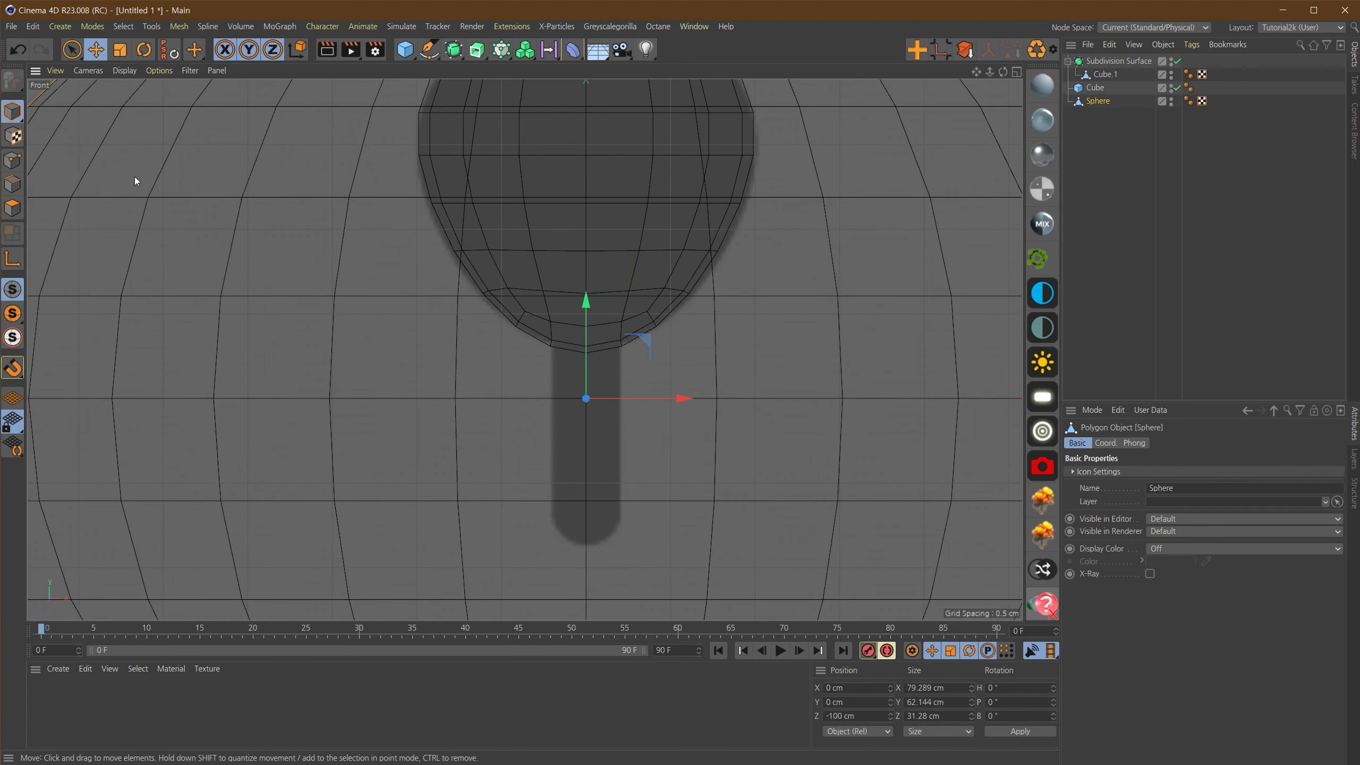
click(12, 184)
alt+middle_drag(693, 419, 684, 381)
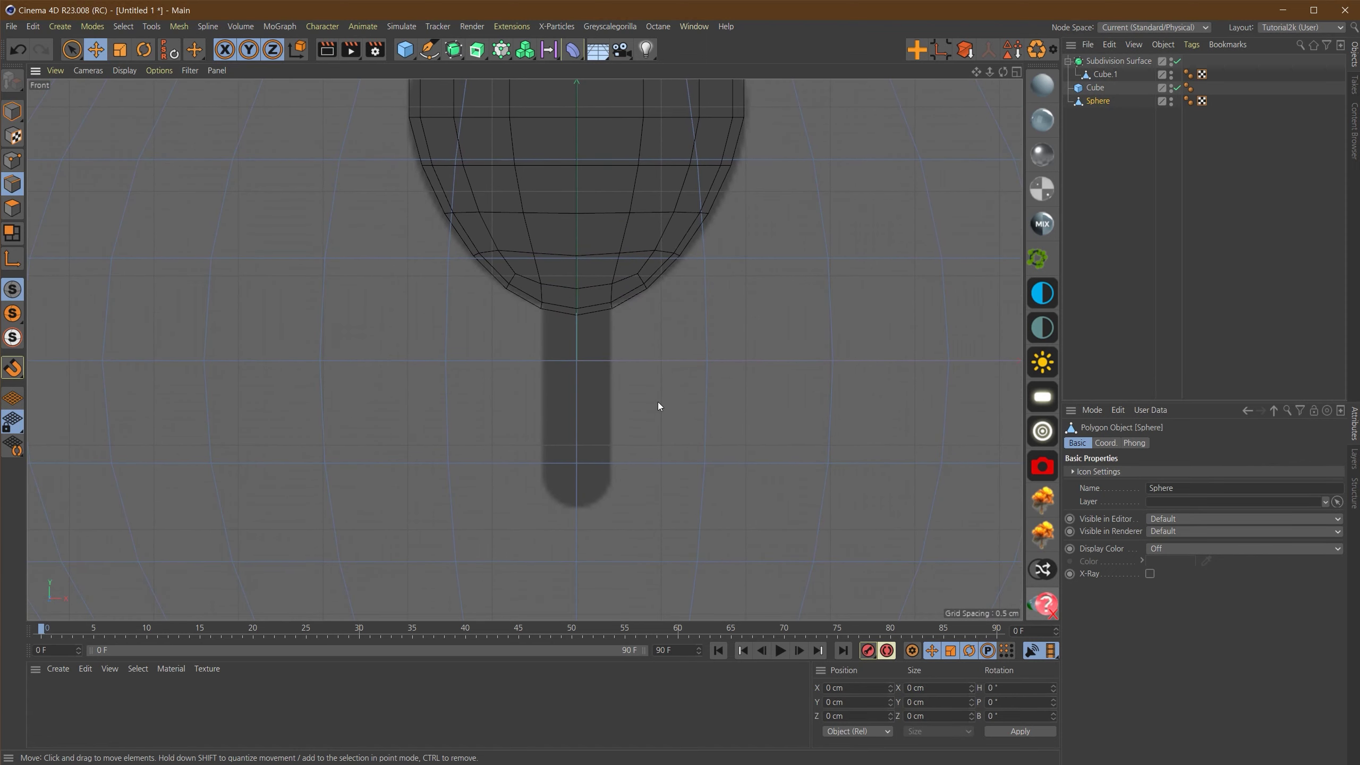
alt+middle_drag(609, 403, 607, 367)
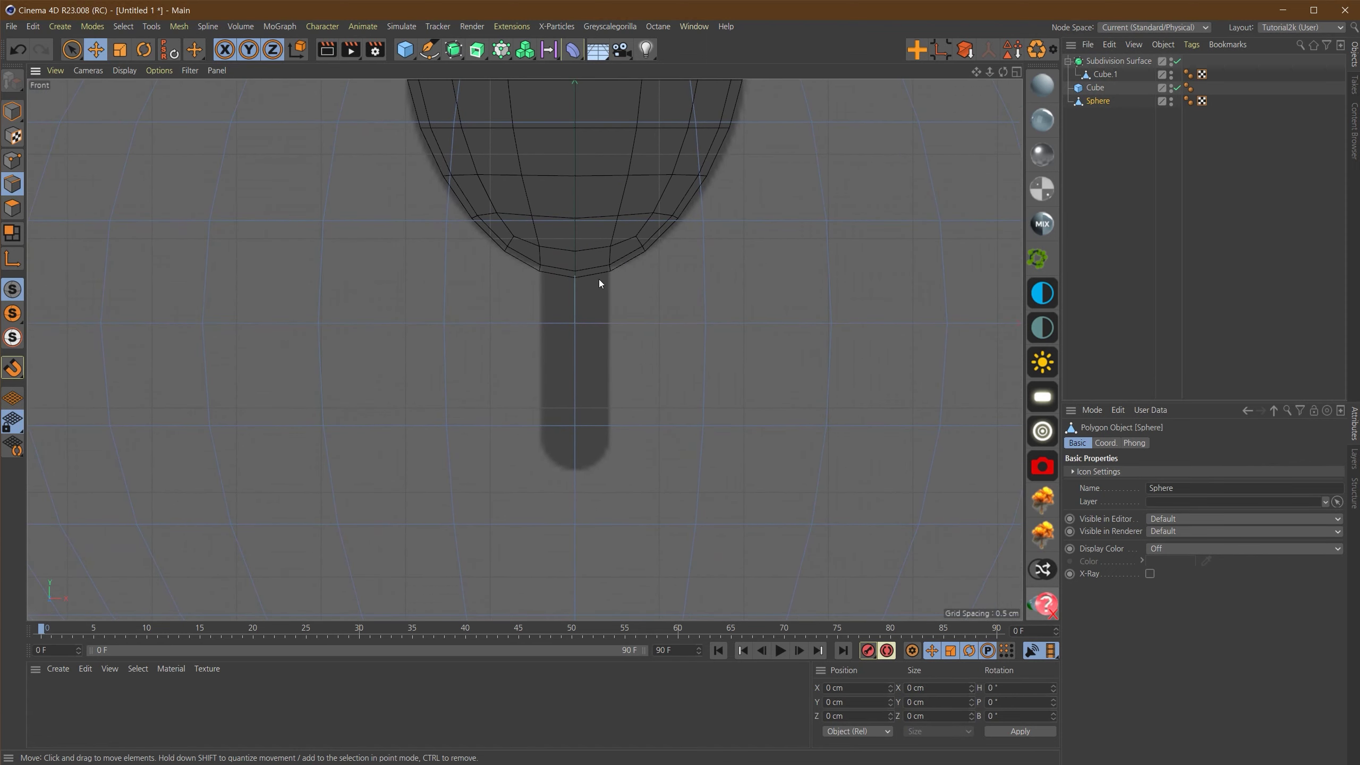
click(576, 274)
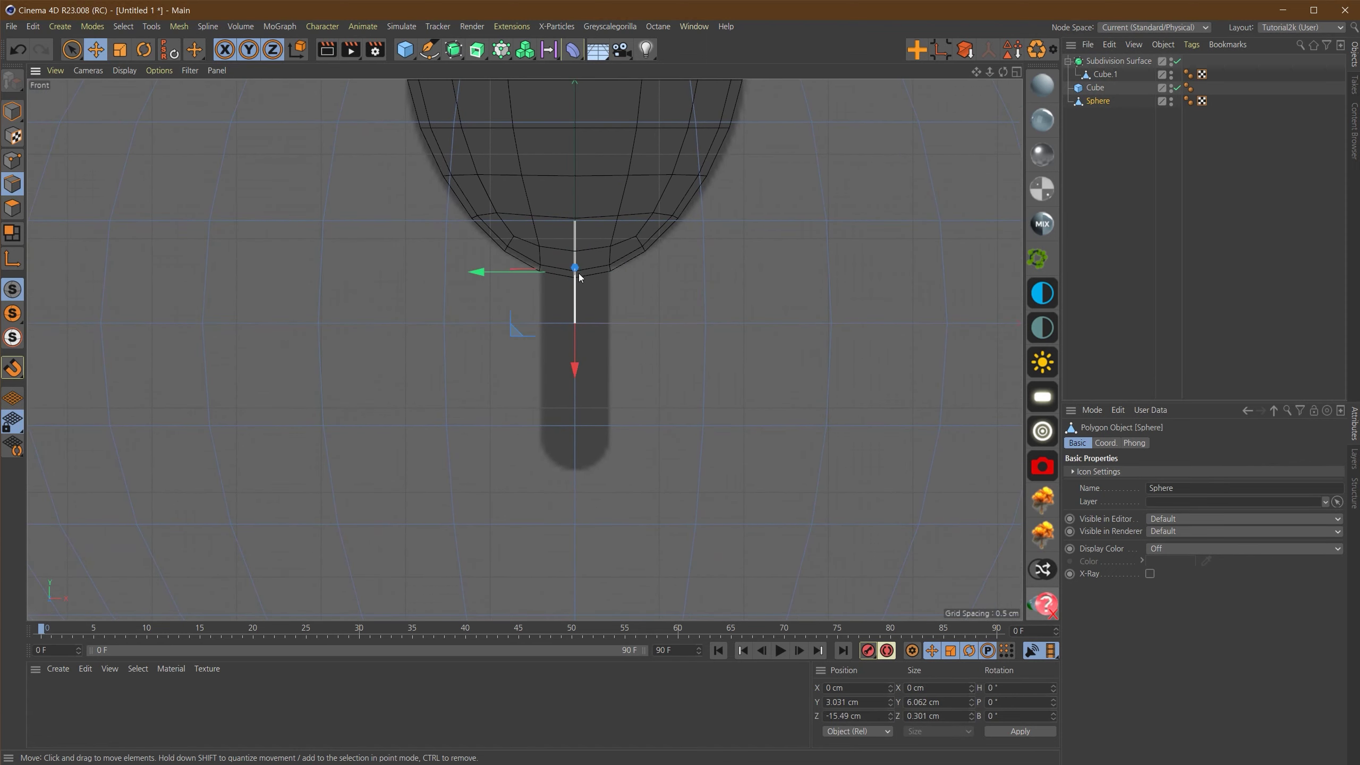
shift+click(576, 404)
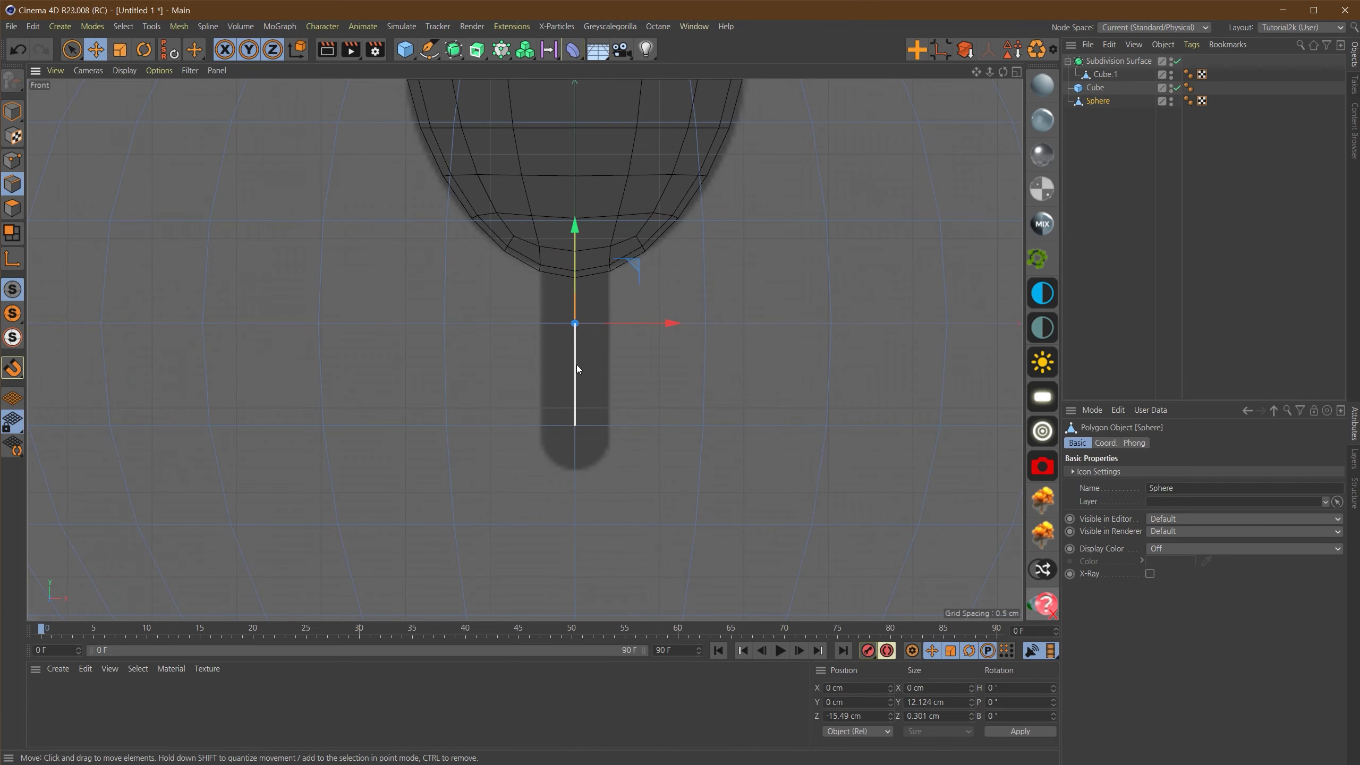
Step: Convert the selected edges with Edge to Spline and move the resulting spline out of the sphere's hierarchy
scroll(567, 383, down, 5)
scroll(680, 404, up, 4)
scroll(541, 434, down, 1)
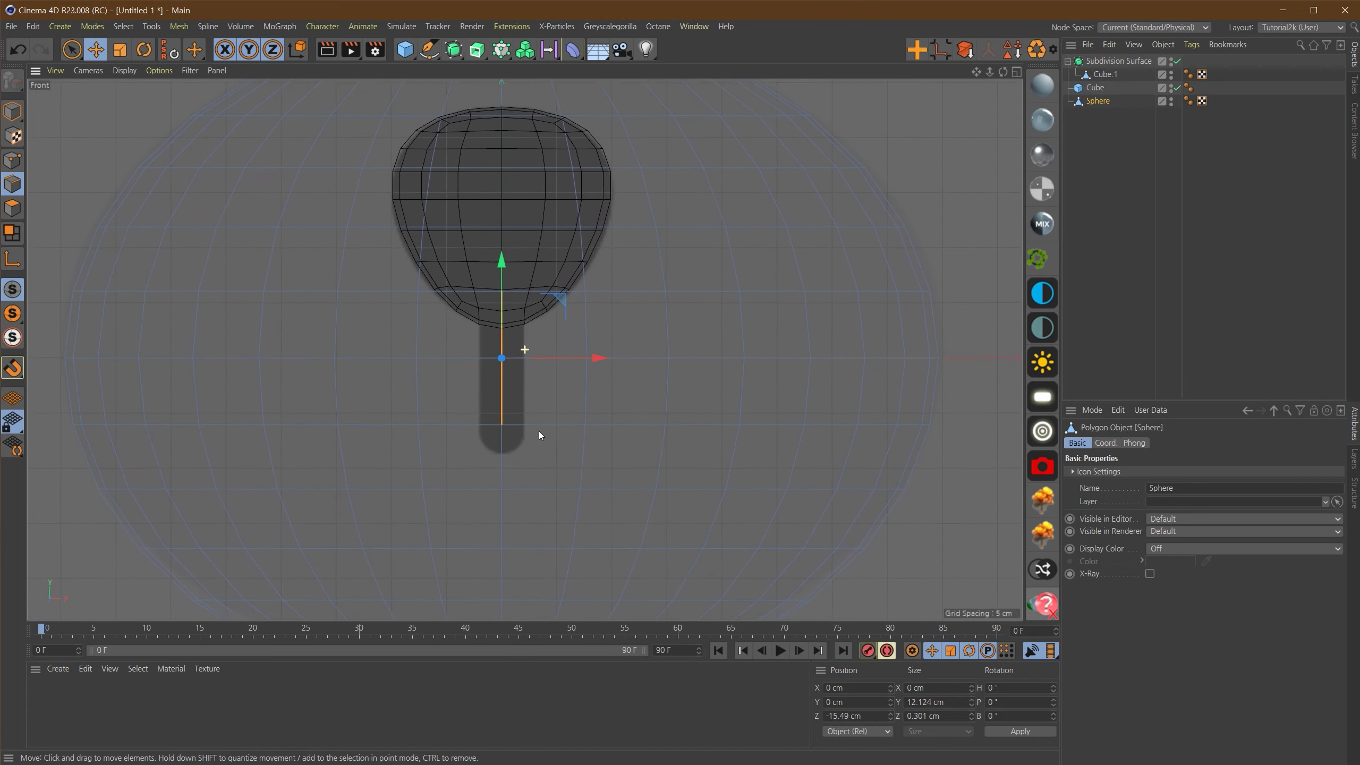
right_click(645, 324)
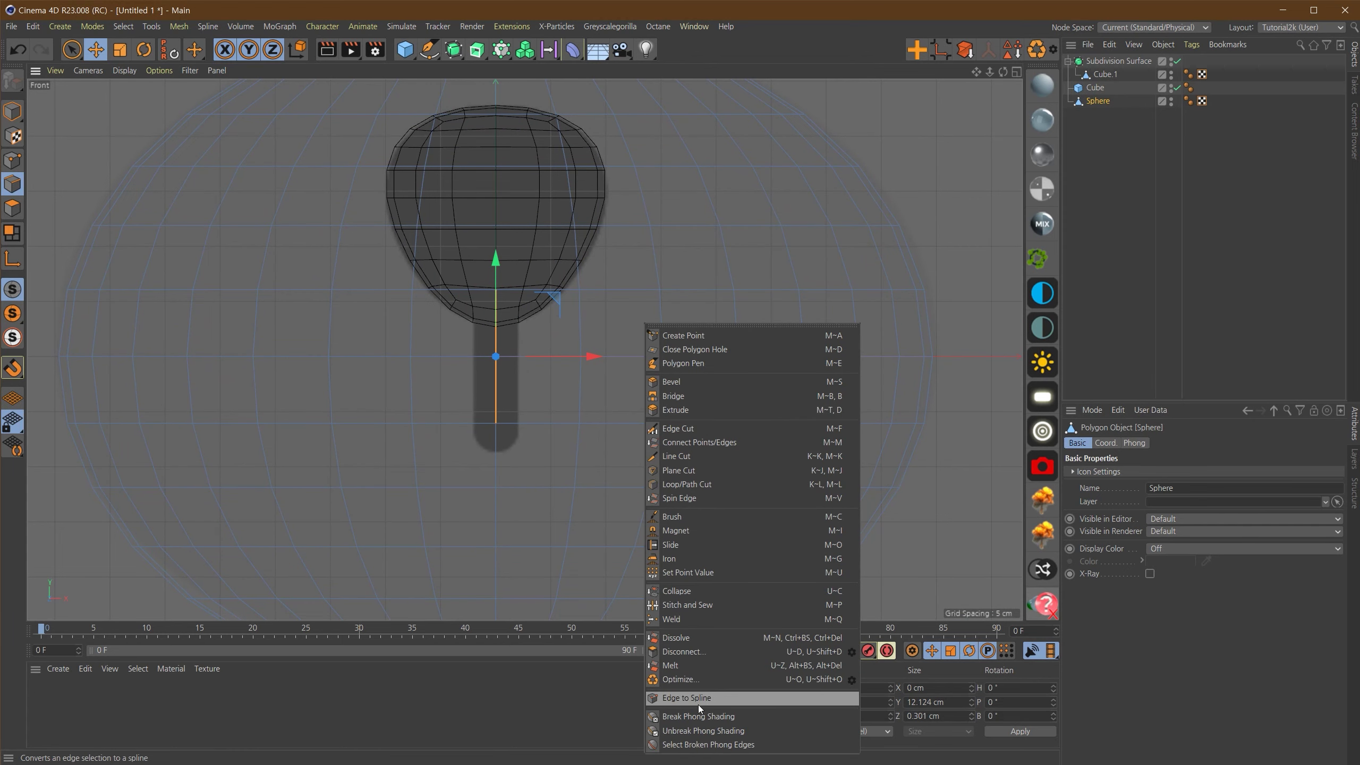
click(680, 698)
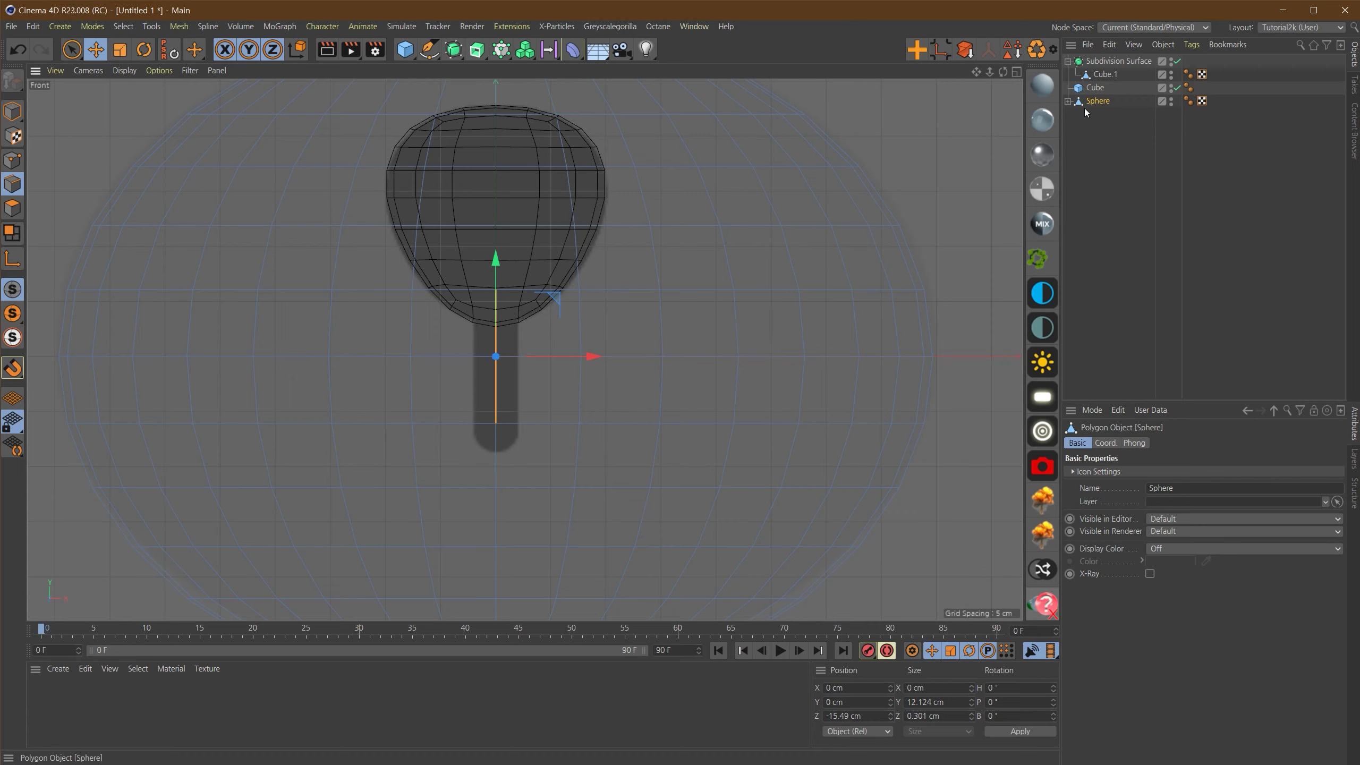
click(1068, 102)
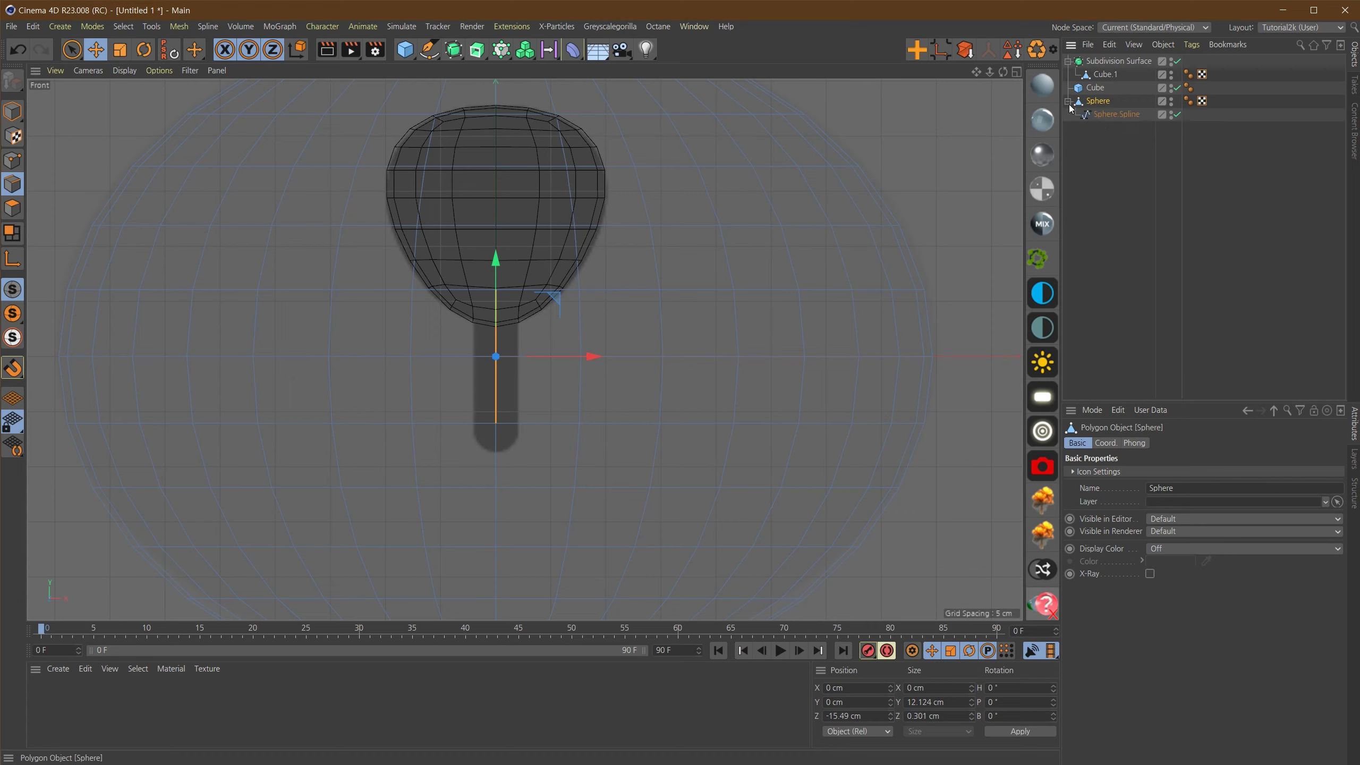
click(1108, 114)
Step: In the perspective view, try moving the extracted spline forward off the muzzle to about Z -106.9 cm, and undo the move
key(F1)
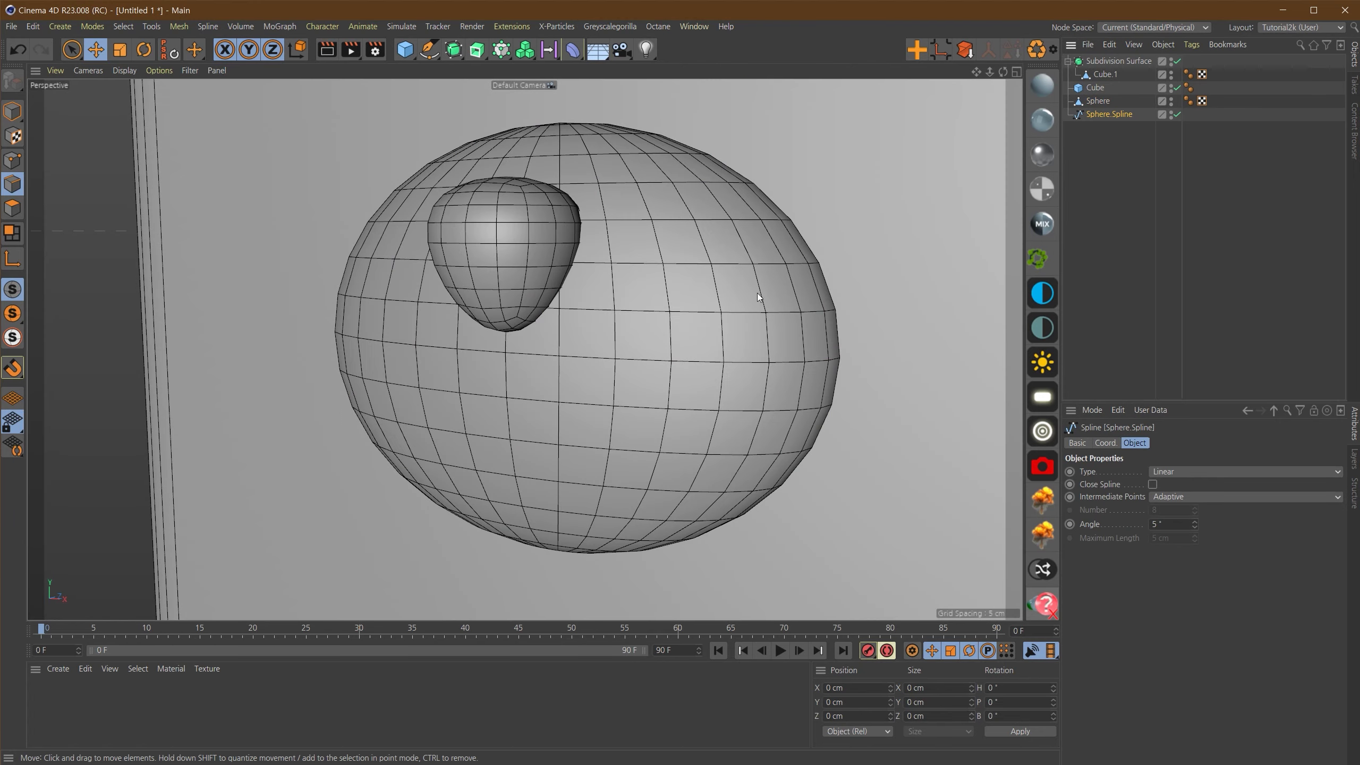
alt+right_drag(625, 353, 606, 362)
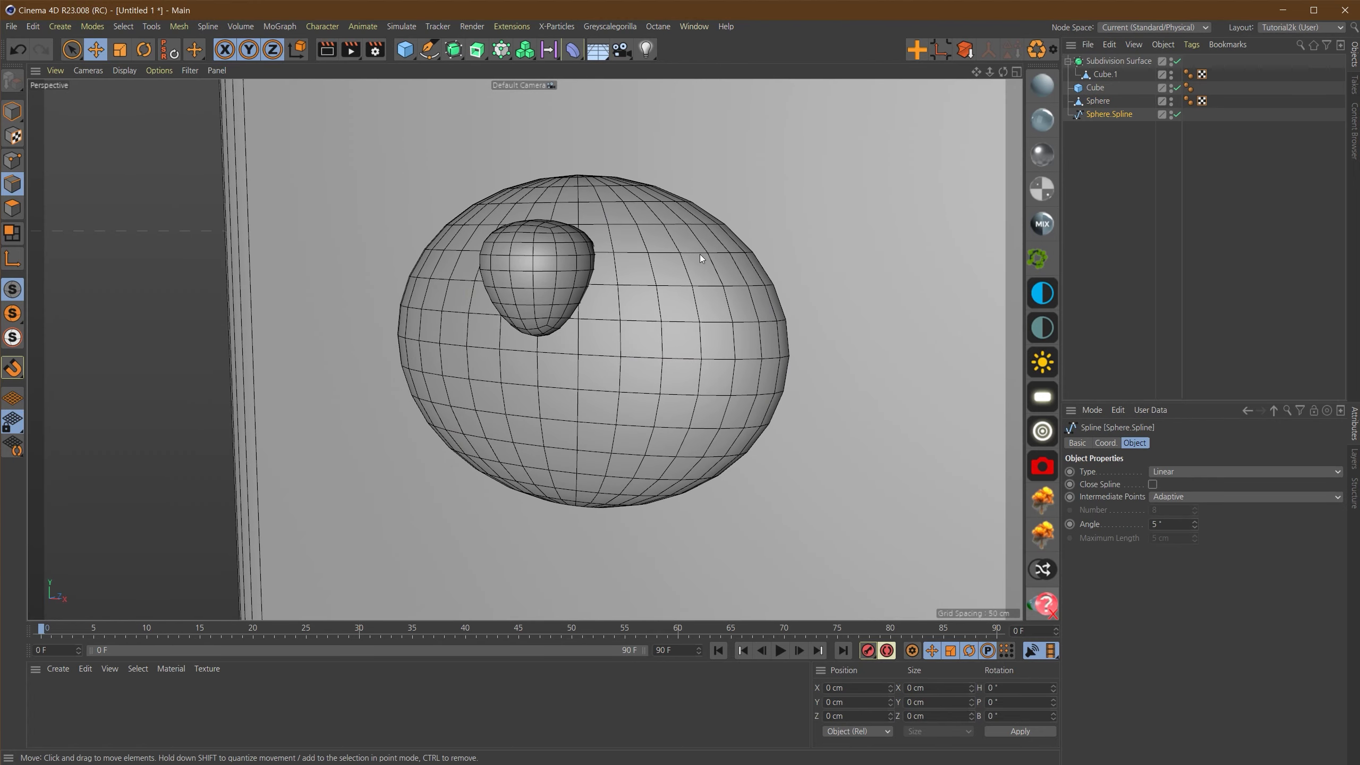
mouse_move(595, 352)
alt+mouse_down()
mouse_move(659, 352)
mouse_move(586, 342)
alt+mouse_up()
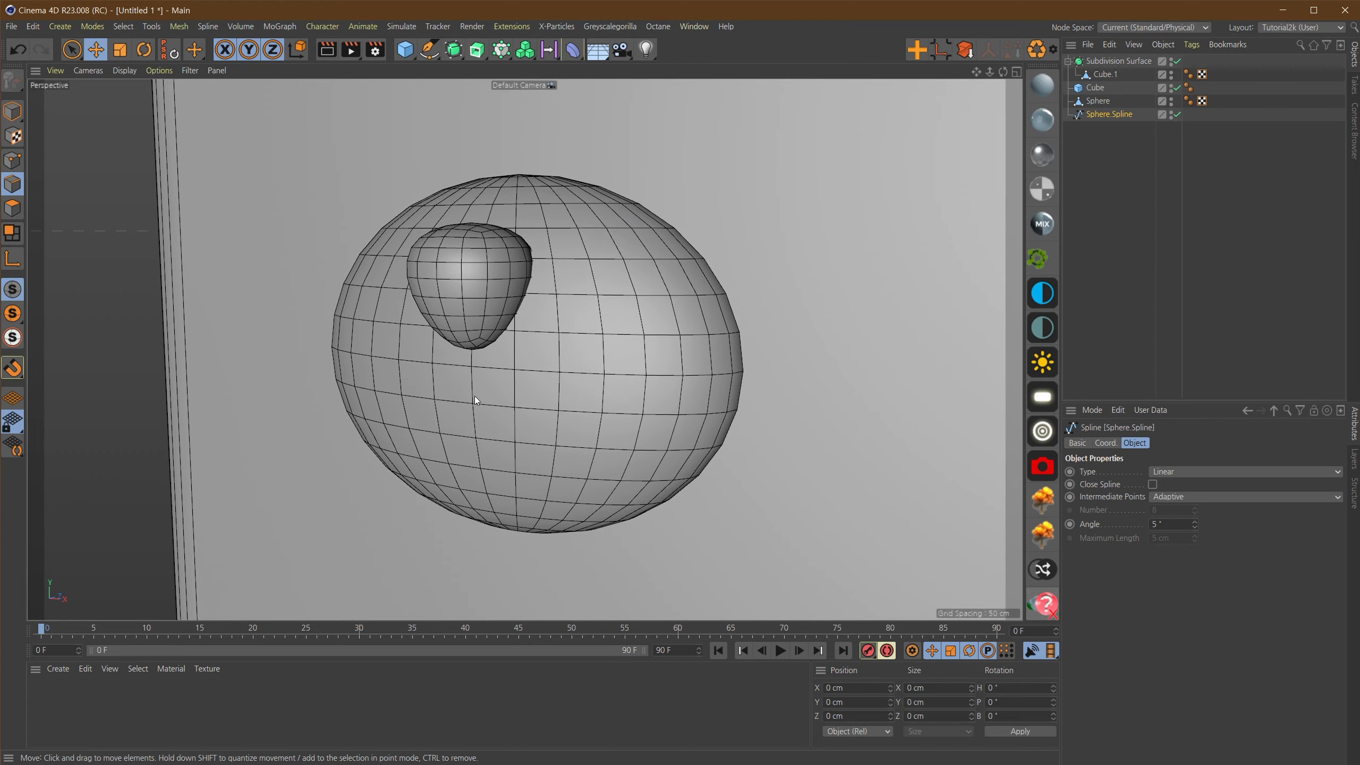
click(1093, 113)
key(e)
key(Return)
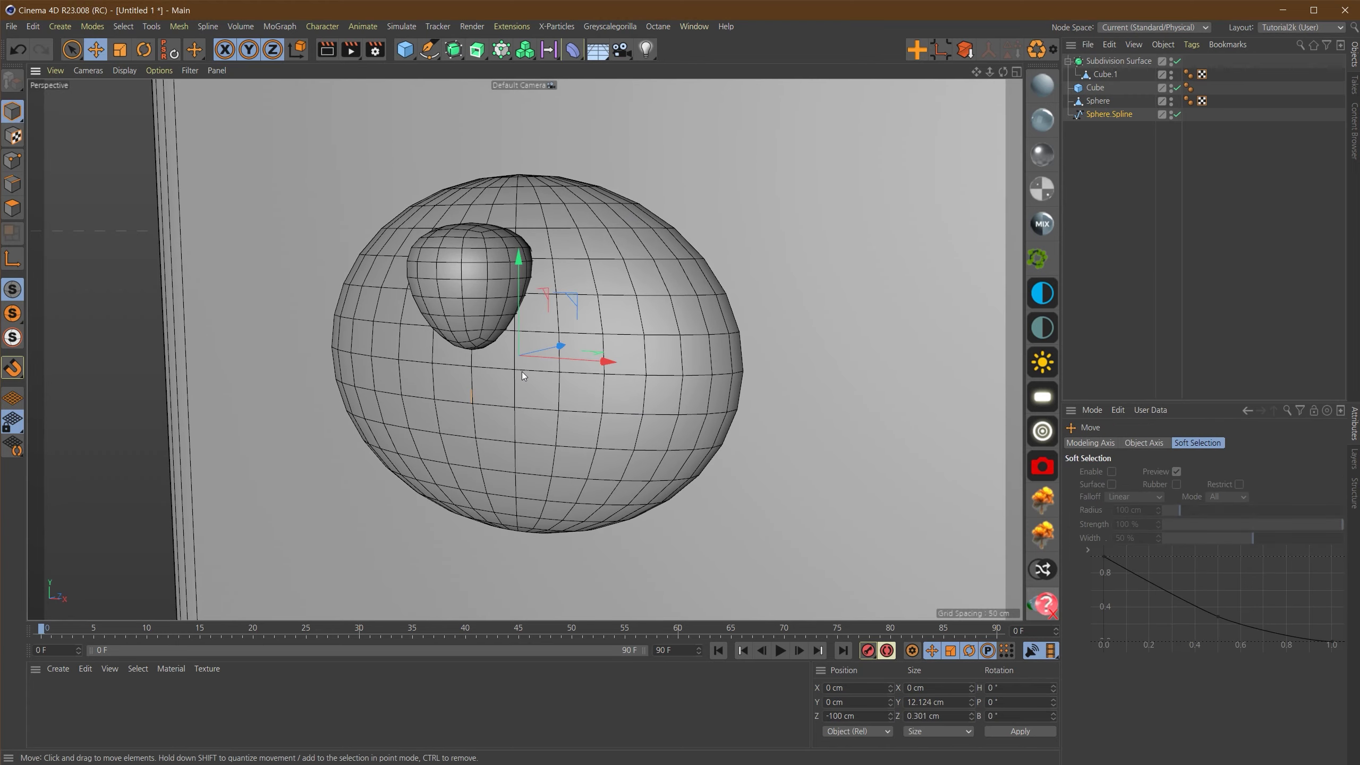
alt+drag(431, 406, 516, 412)
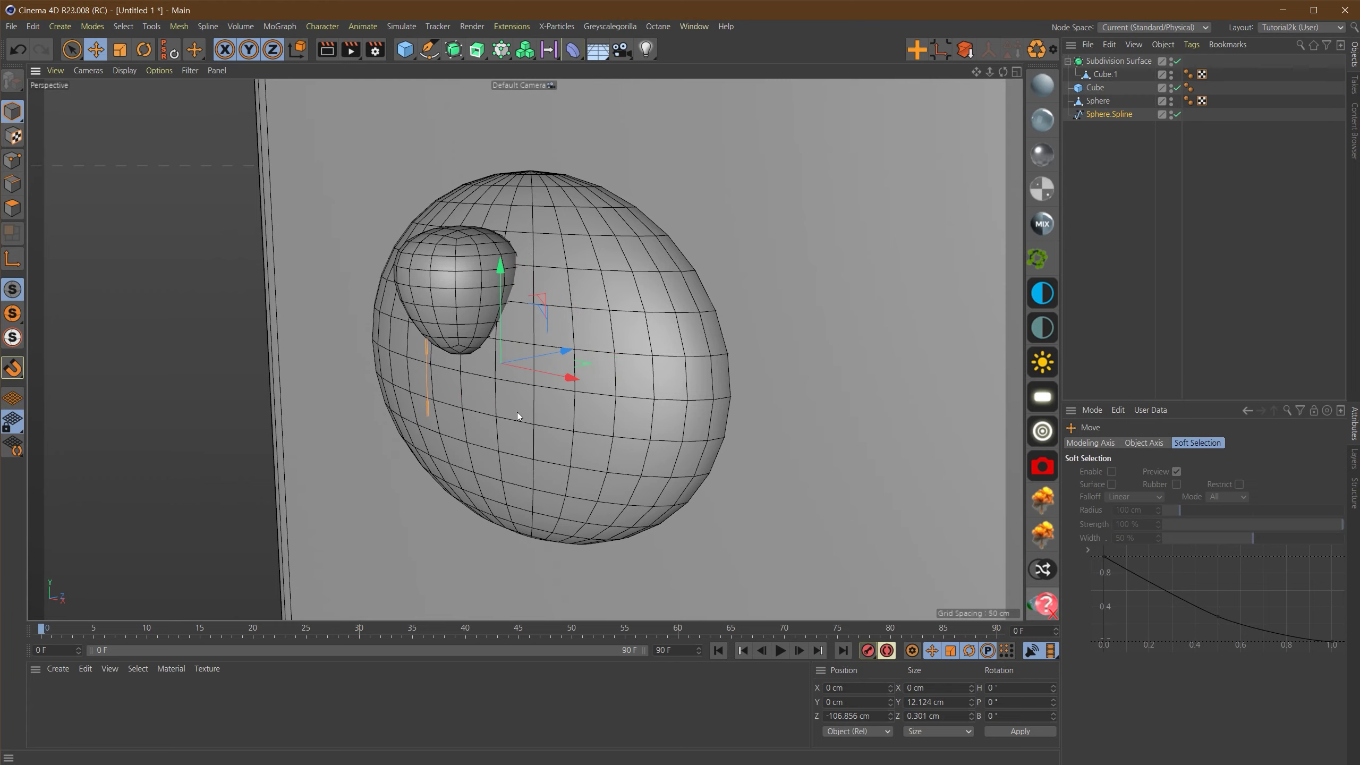
scroll(474, 356, up, 10)
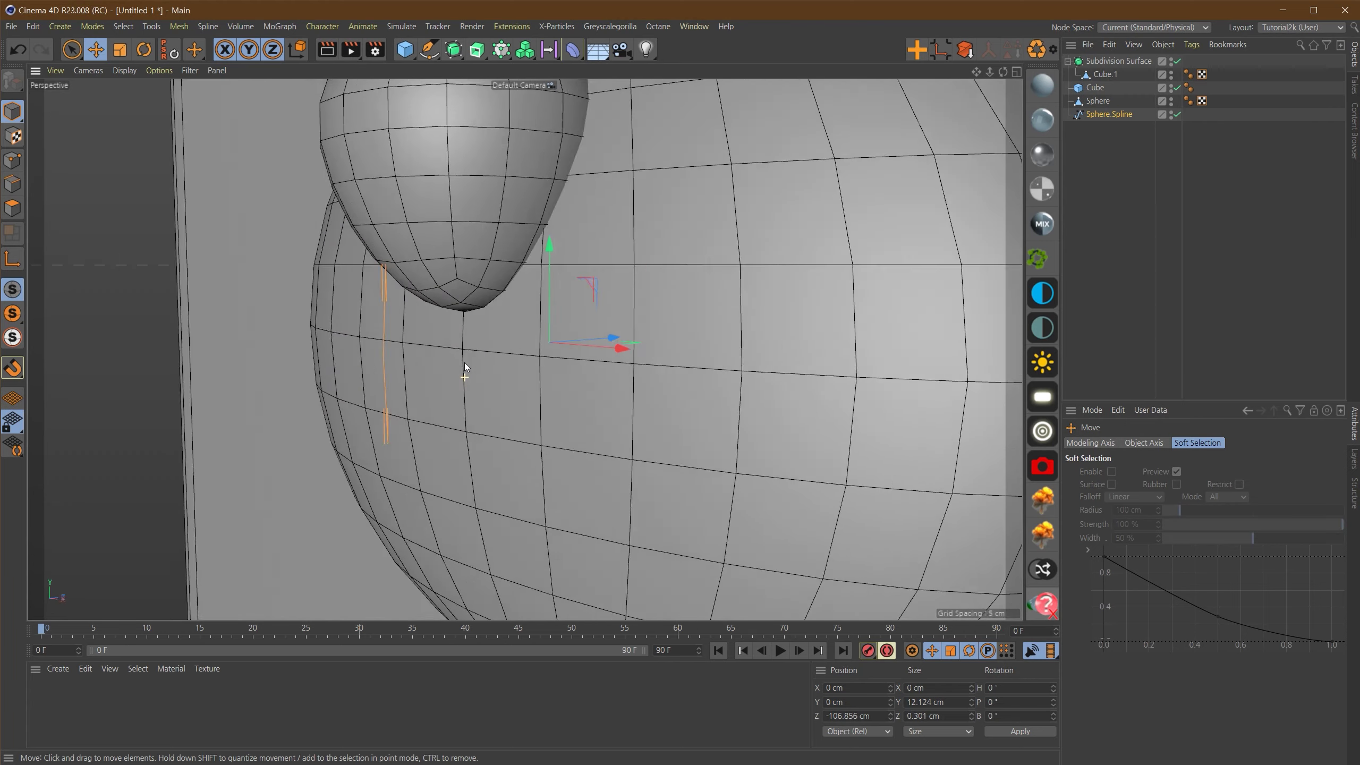
scroll(482, 375, down, 5)
key(ctrl+z)
scroll(522, 413, down, 2)
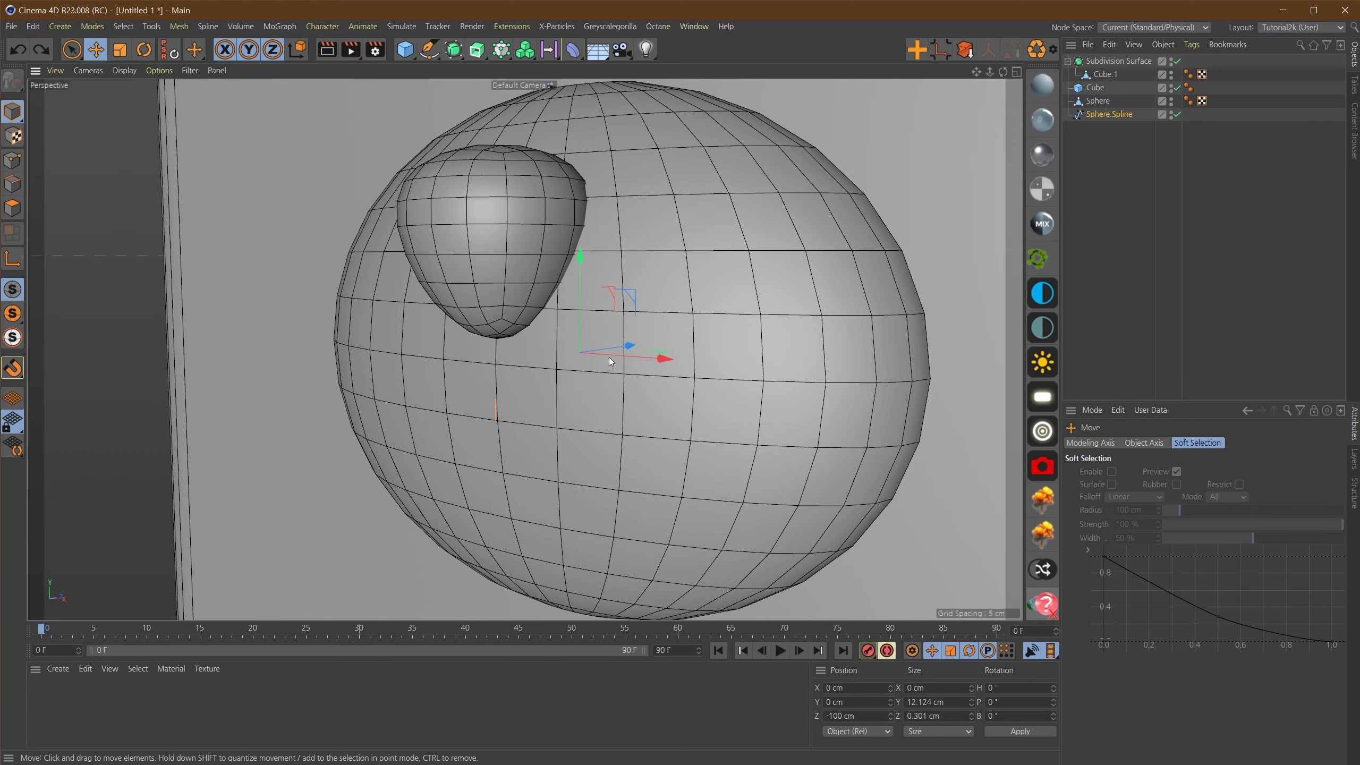
Step: Add a Sweep as the parent of the extracted spline and place a Circle spline inside it as the profile
click(476, 49)
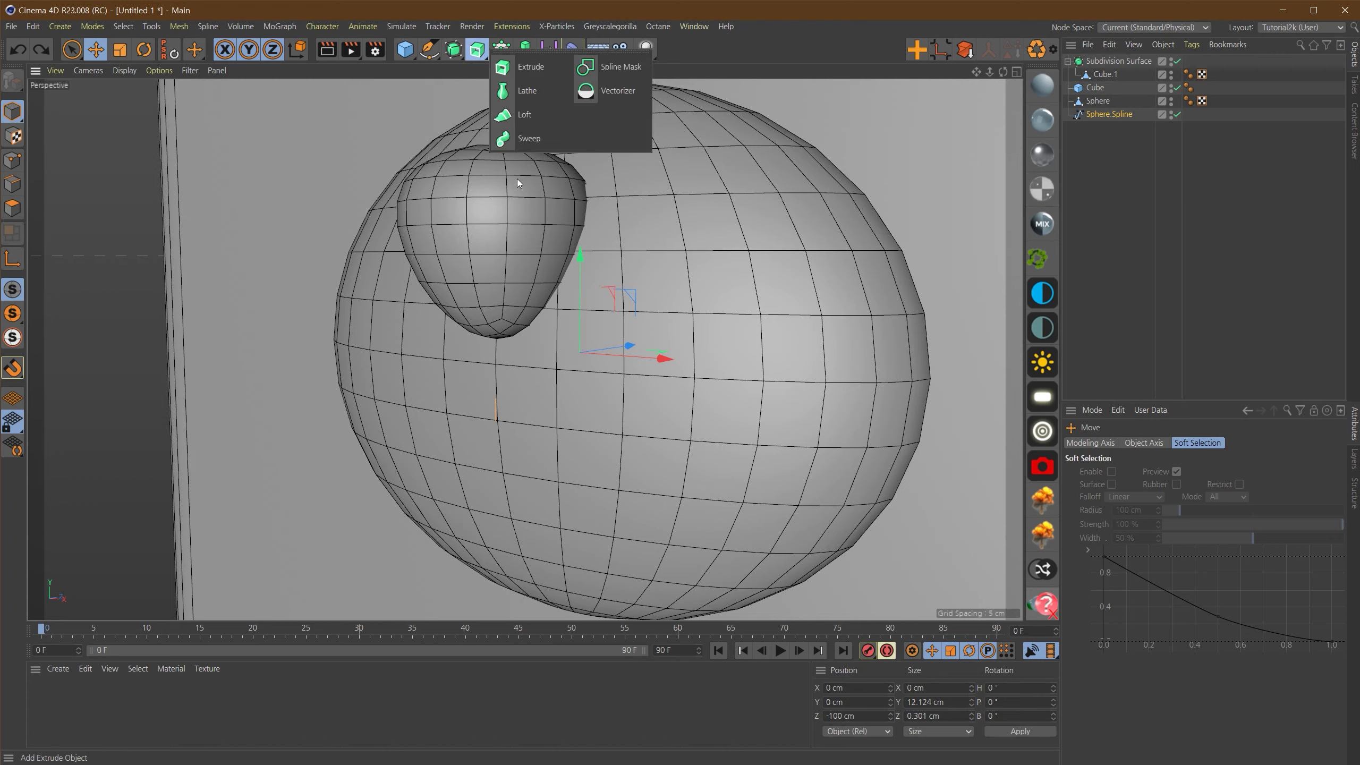
alt+click(536, 148)
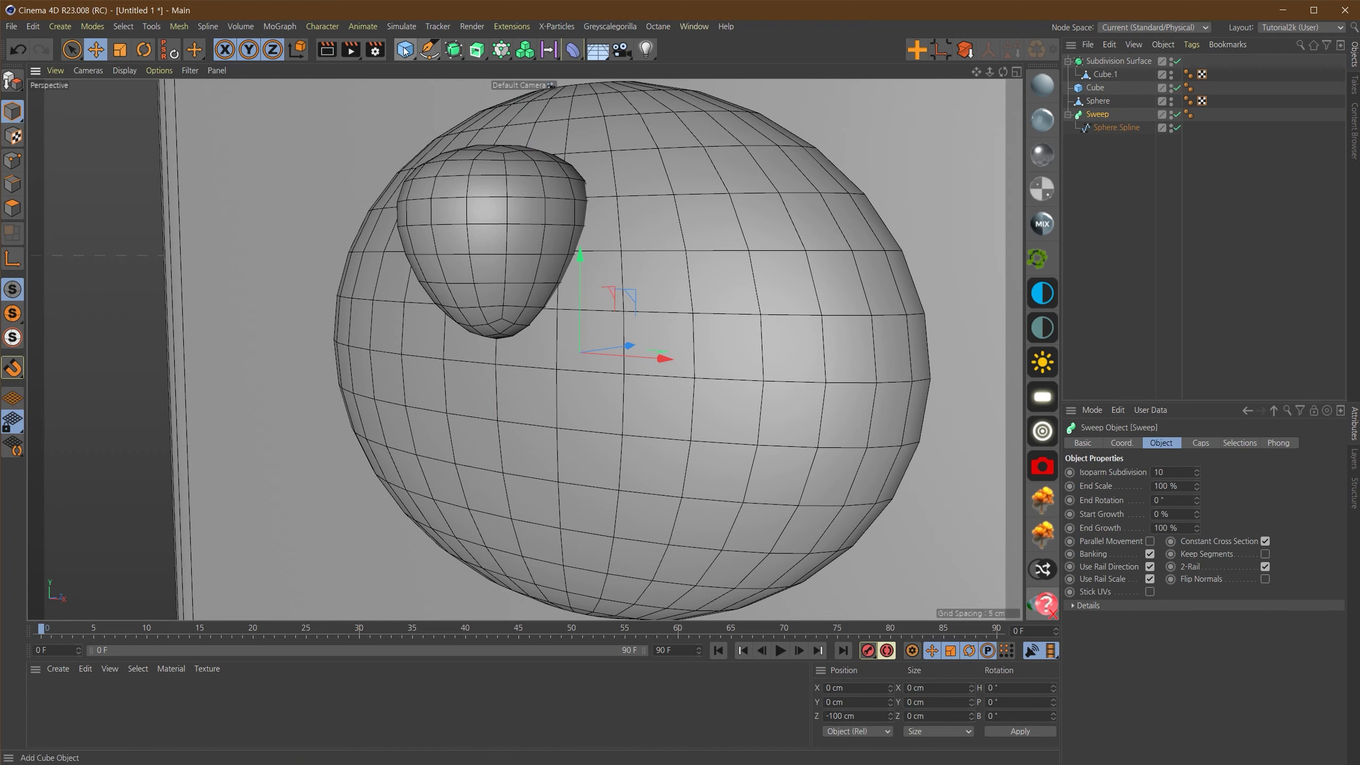
click(429, 50)
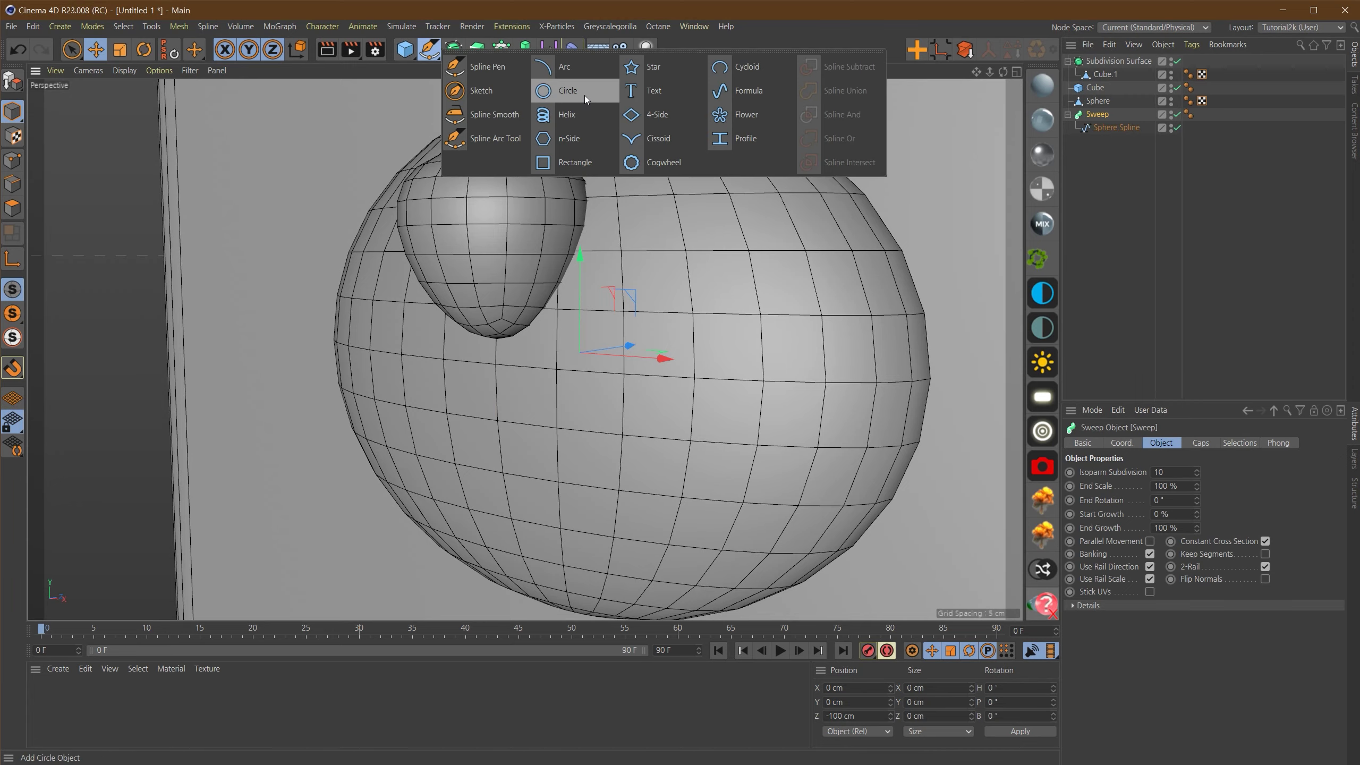
shift+click(584, 96)
Step: Scale the sweep's circle profile down uniformly to about 4.25 cm
key(t)
drag(599, 228, 200, 282)
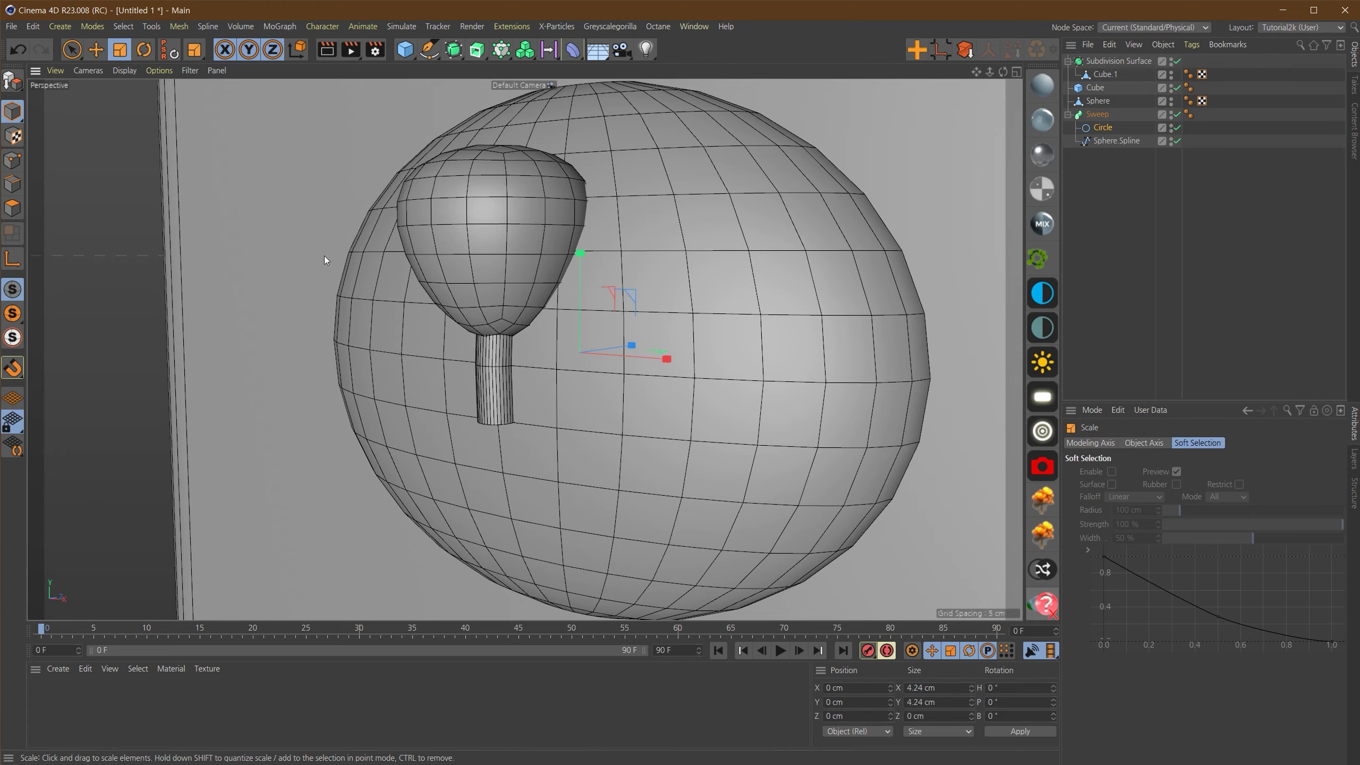
key(ctrl+z)
alt+right_drag(718, 204, 366, 287)
alt+middle_drag(557, 307, 436, 375)
mouse_move(650, 384)
alt+mouse_down()
mouse_move(653, 439)
mouse_move(645, 340)
alt+mouse_up()
drag(838, 256, 290, 339)
alt+right_drag(598, 308, 853, 280)
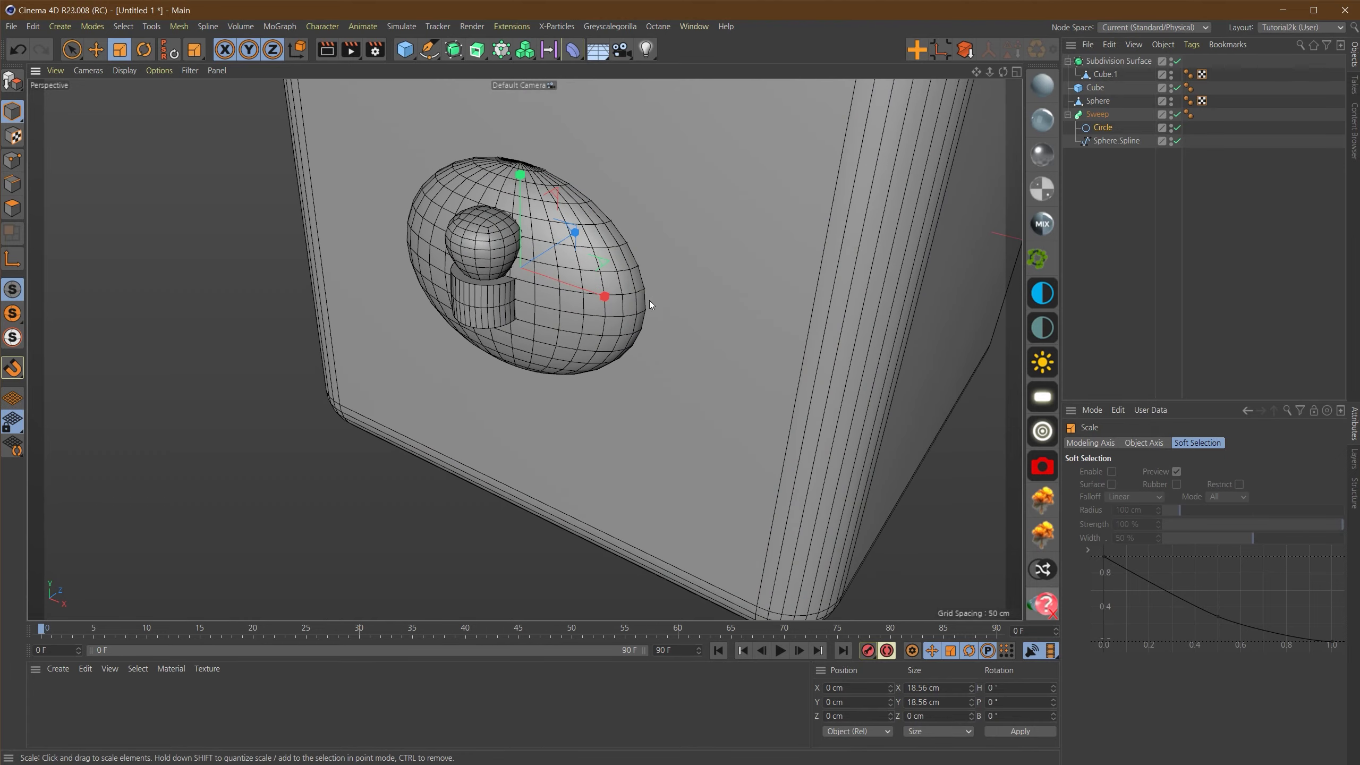
alt+middle_drag(649, 300, 632, 346)
alt+right_drag(451, 319, 645, 319)
alt+drag(645, 320, 616, 271)
alt+middle_drag(556, 317, 502, 302)
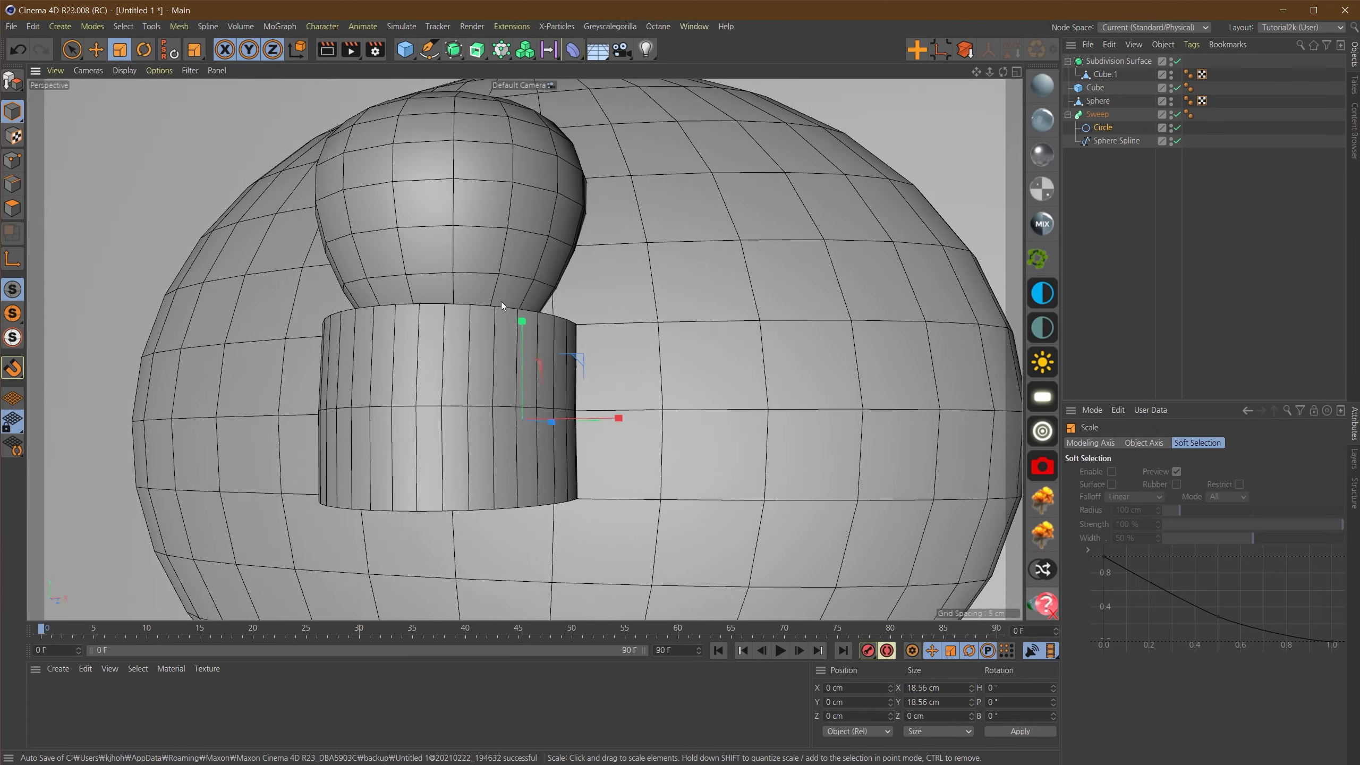
alt+drag(502, 303, 474, 270)
drag(746, 302, 370, 391)
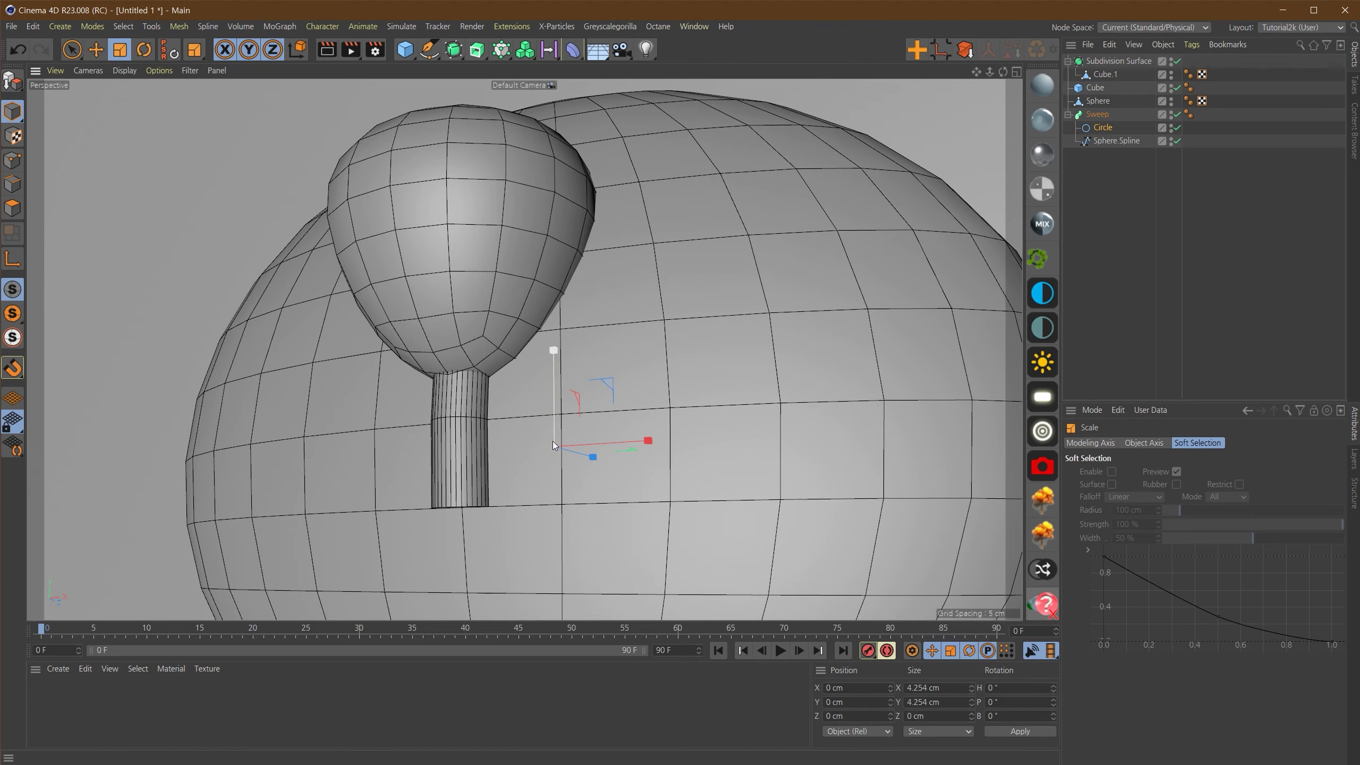
Step: In the front view, reduce the circle profile to about 4.07 cm so the sweep matches the reference line's width
key(F4)
alt+right_drag(506, 374, 596, 367)
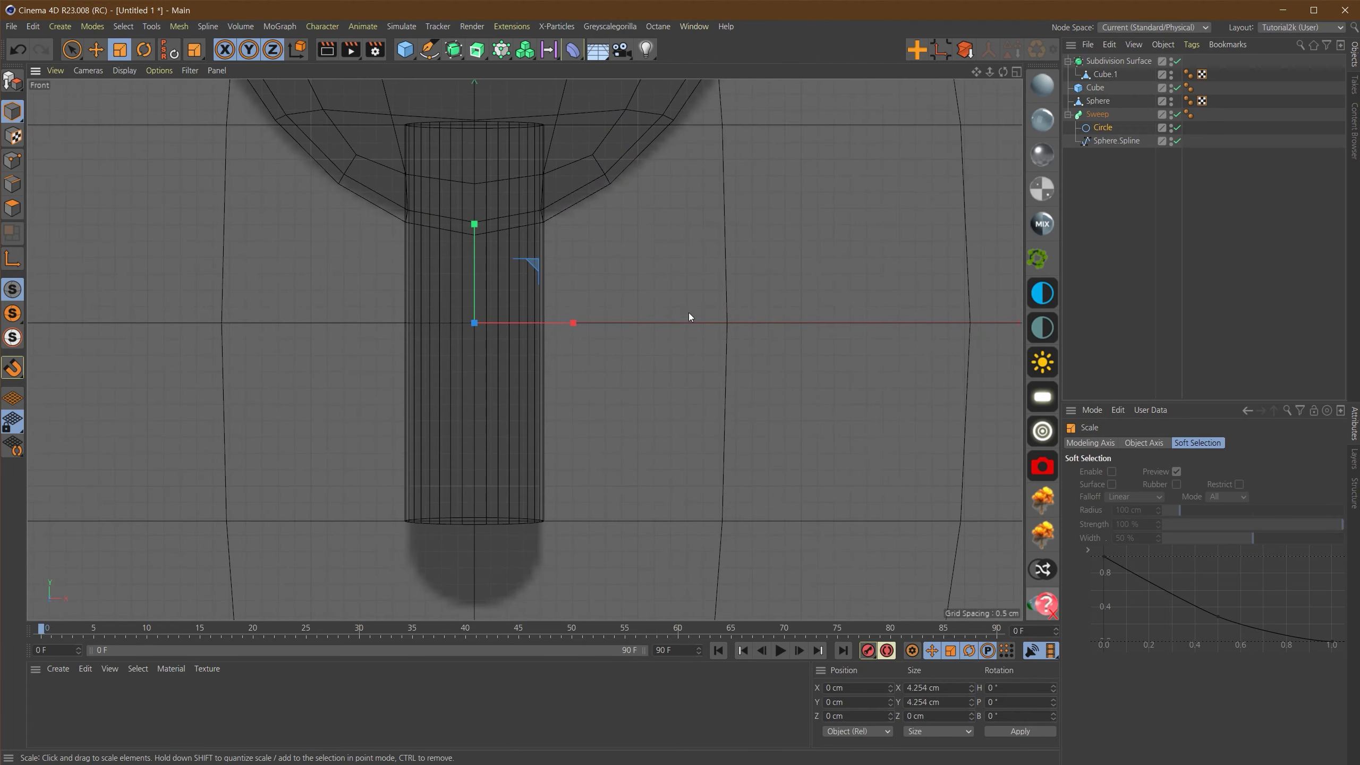
mouse_move(688, 312)
mouse_down()
mouse_move(660, 318)
mouse_move(682, 325)
mouse_up()
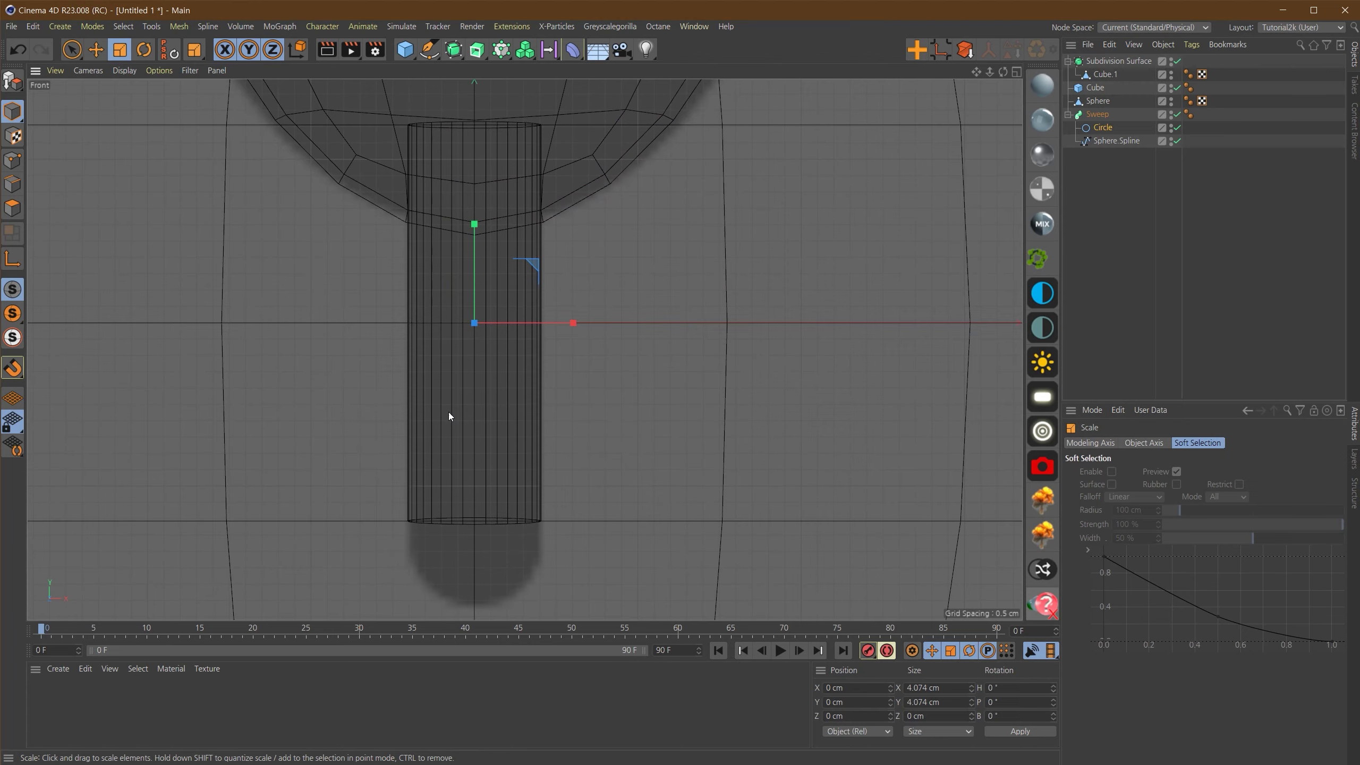
Step: Try another uniform scaling of the circle profile in the perspective view, and undo it
key(F1)
scroll(489, 425, down, 10)
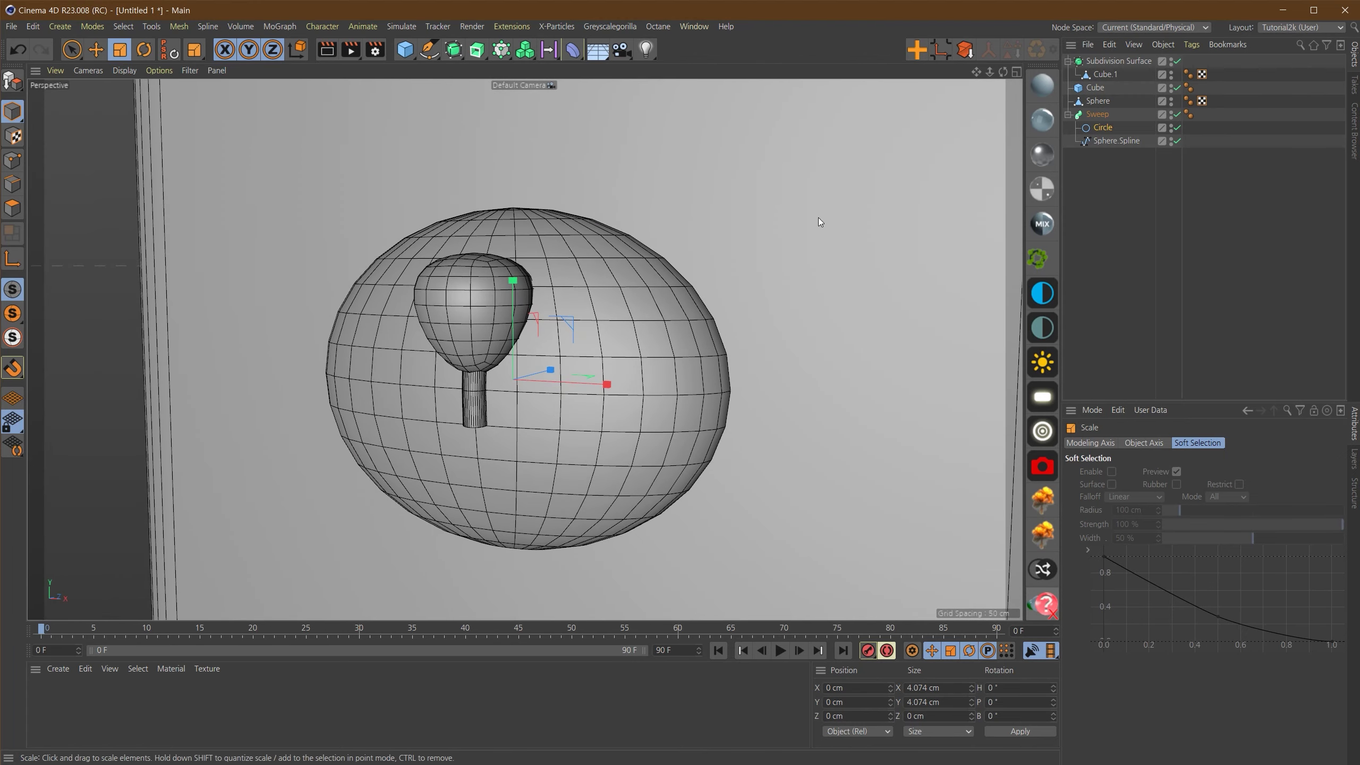
drag(818, 217, 939, 216)
key(ctrl+z)
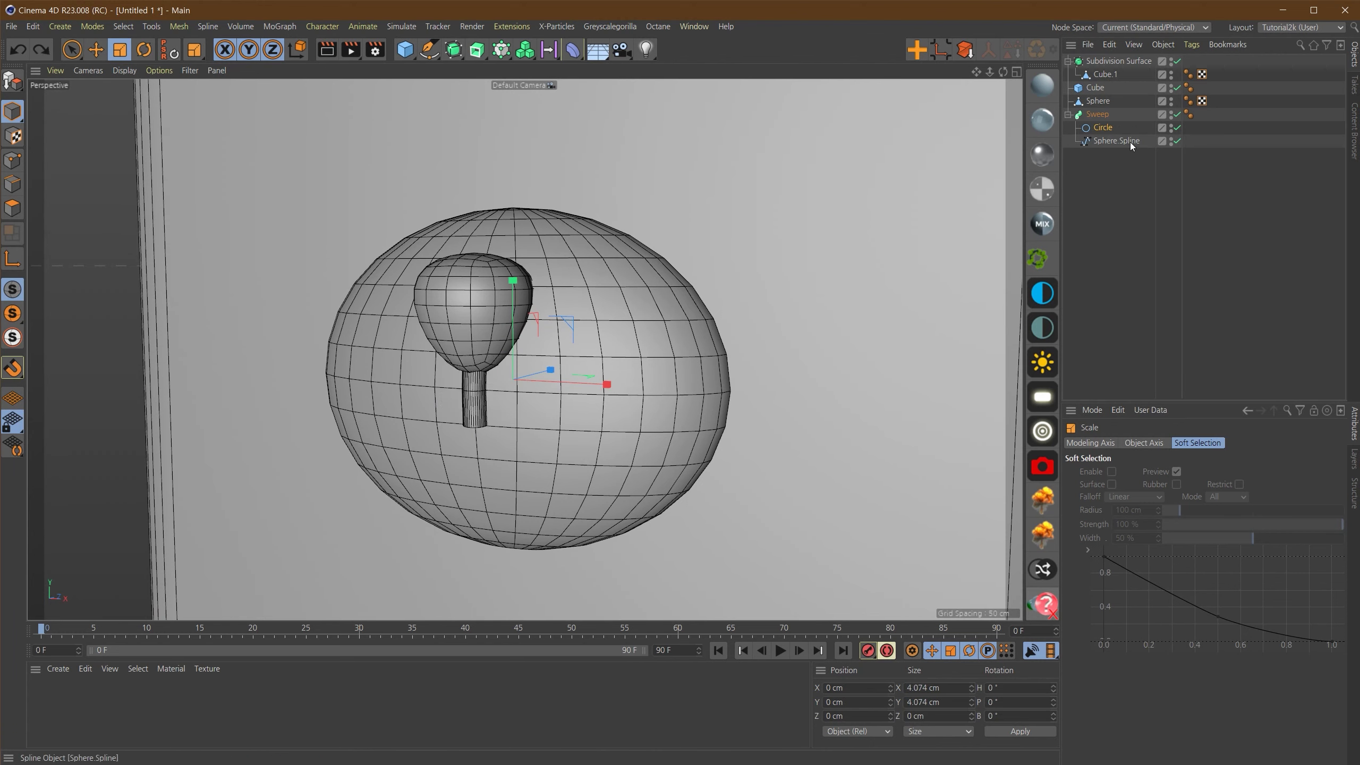
Step: Switch the sweep's path spline to point editing and select its lower end point with Live Selection
click(1116, 140)
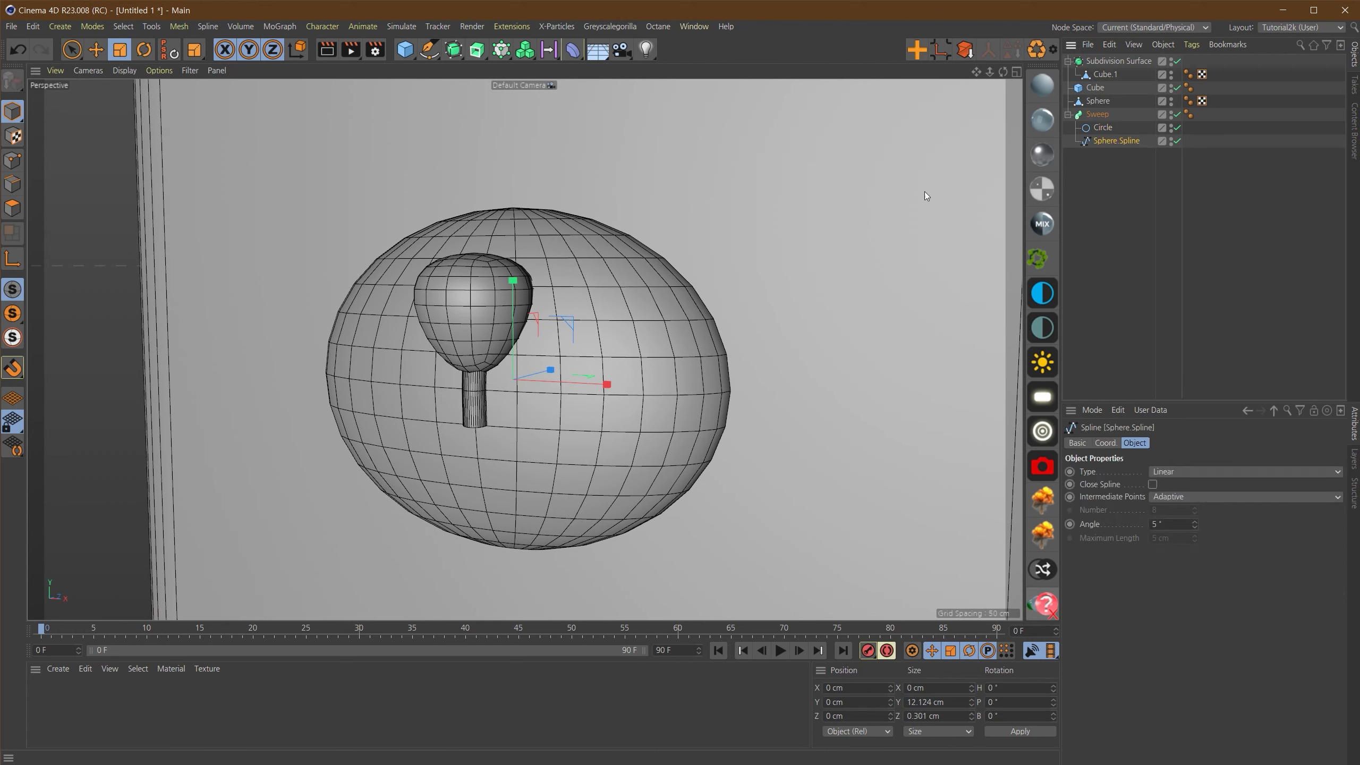
key(e)
key(Return)
key(u)
key(l)
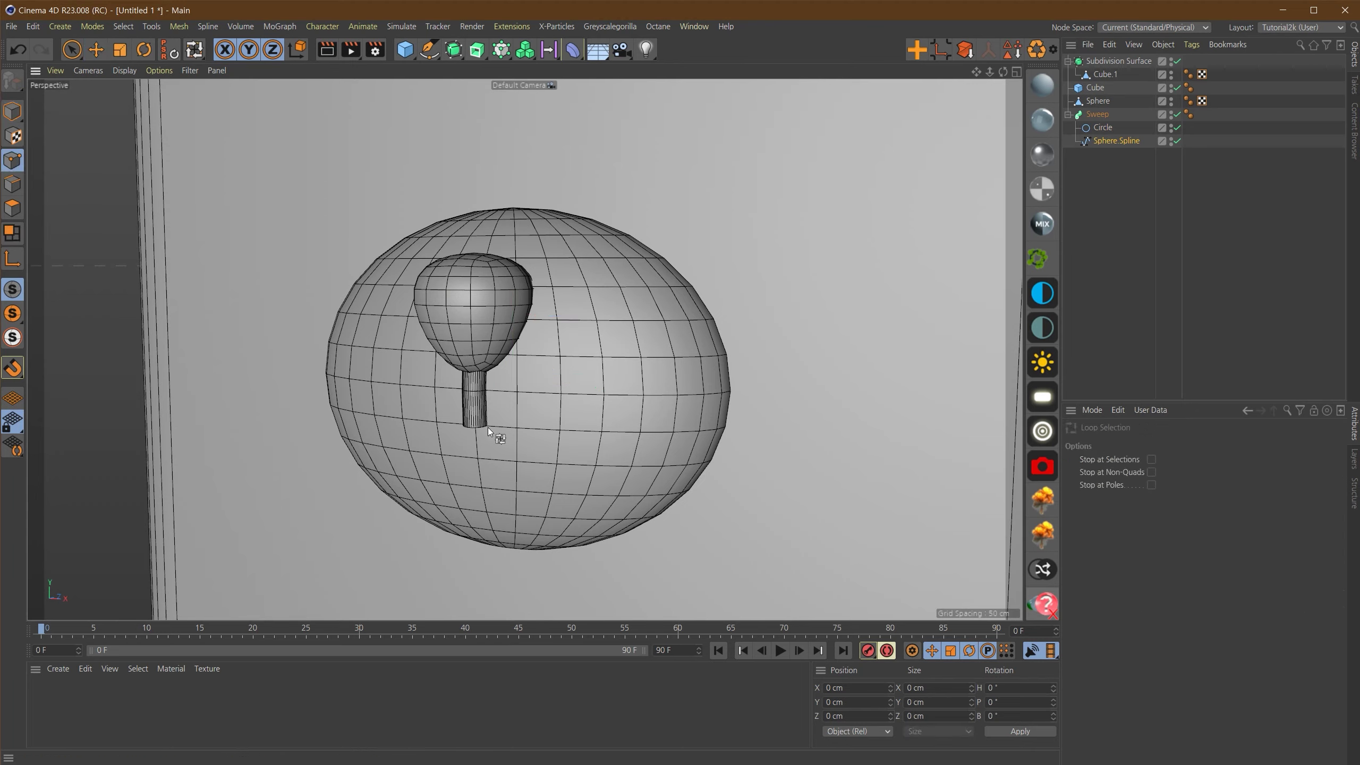
key(9)
click(484, 422)
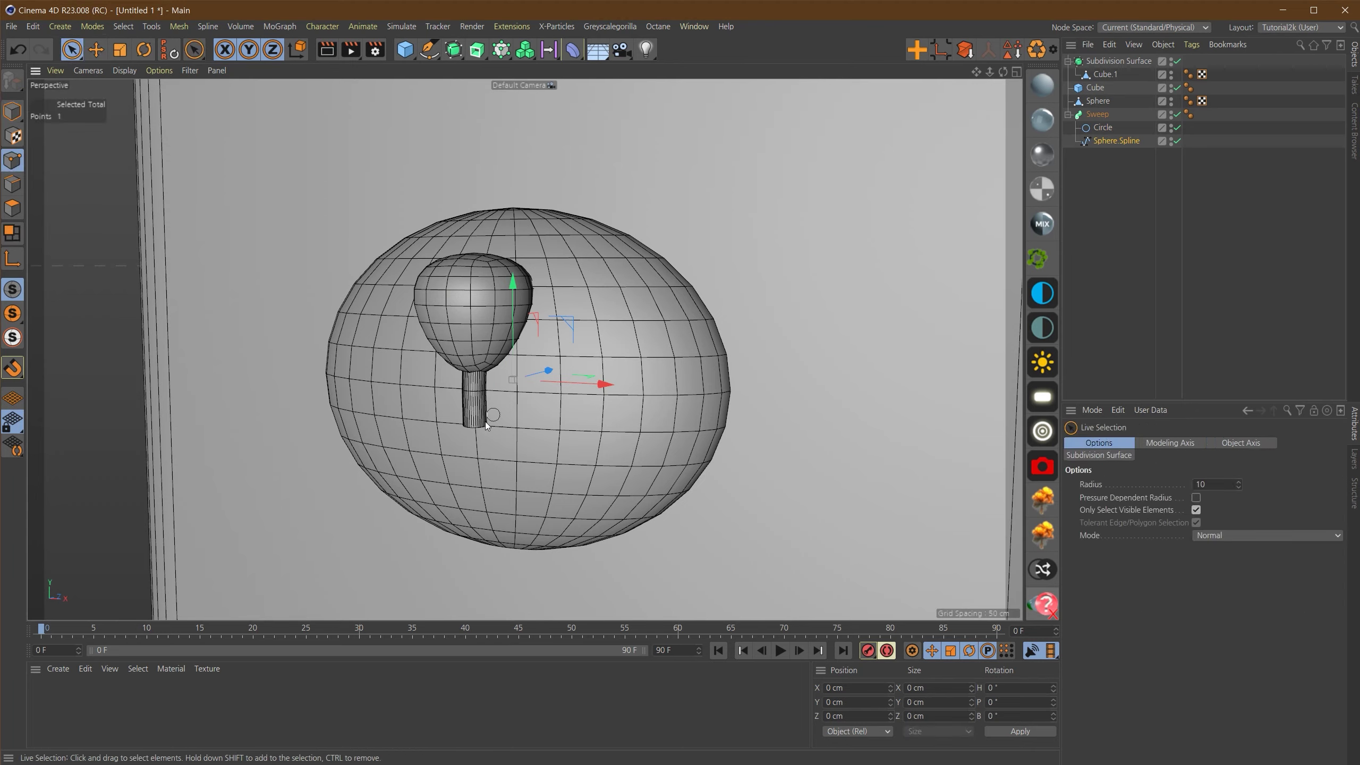
Step: Try moving the path spline's lower end point, and undo the move
drag(563, 432, 376, 432)
key(ctrl+z)
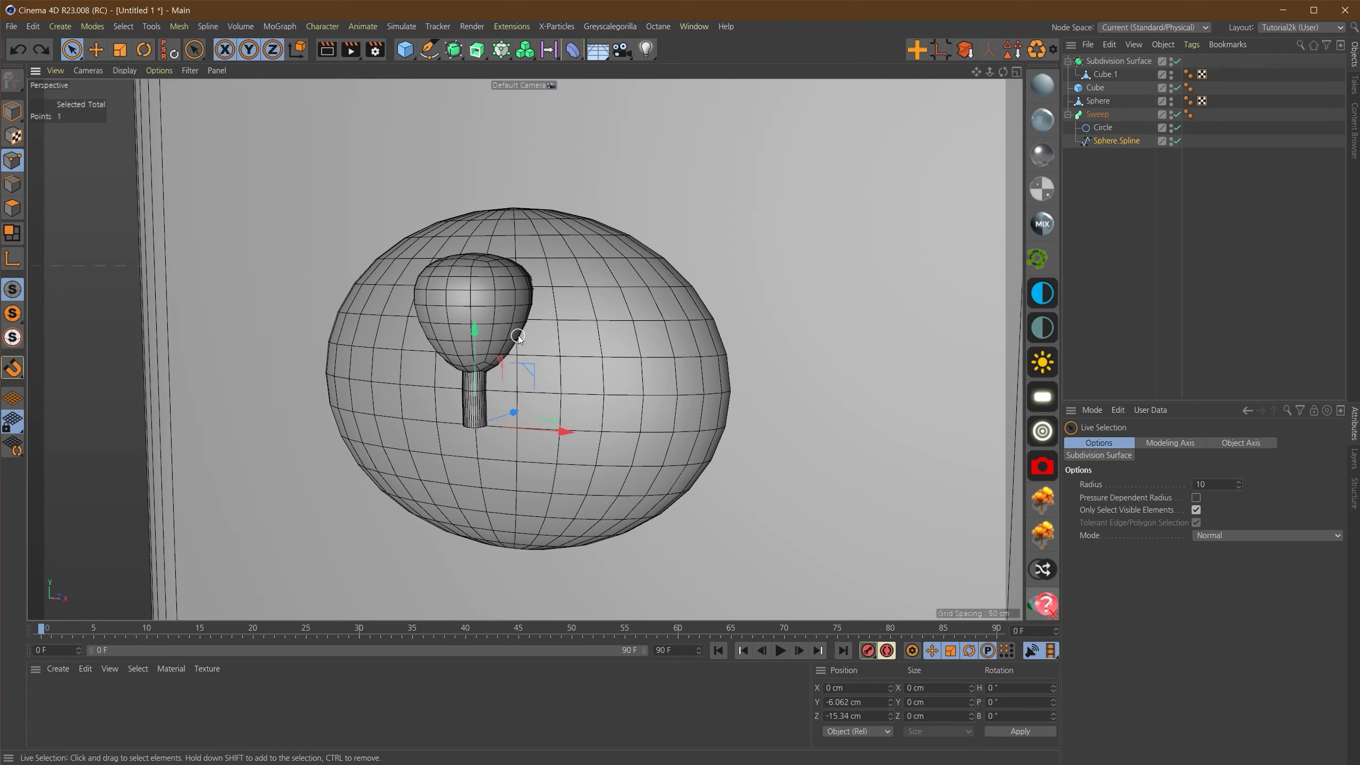
drag(475, 330, 532, 340)
scroll(507, 389, up, 10)
Step: Set the sweep path spline's intermediate points to Uniform and its type to Bezier
click(1117, 142)
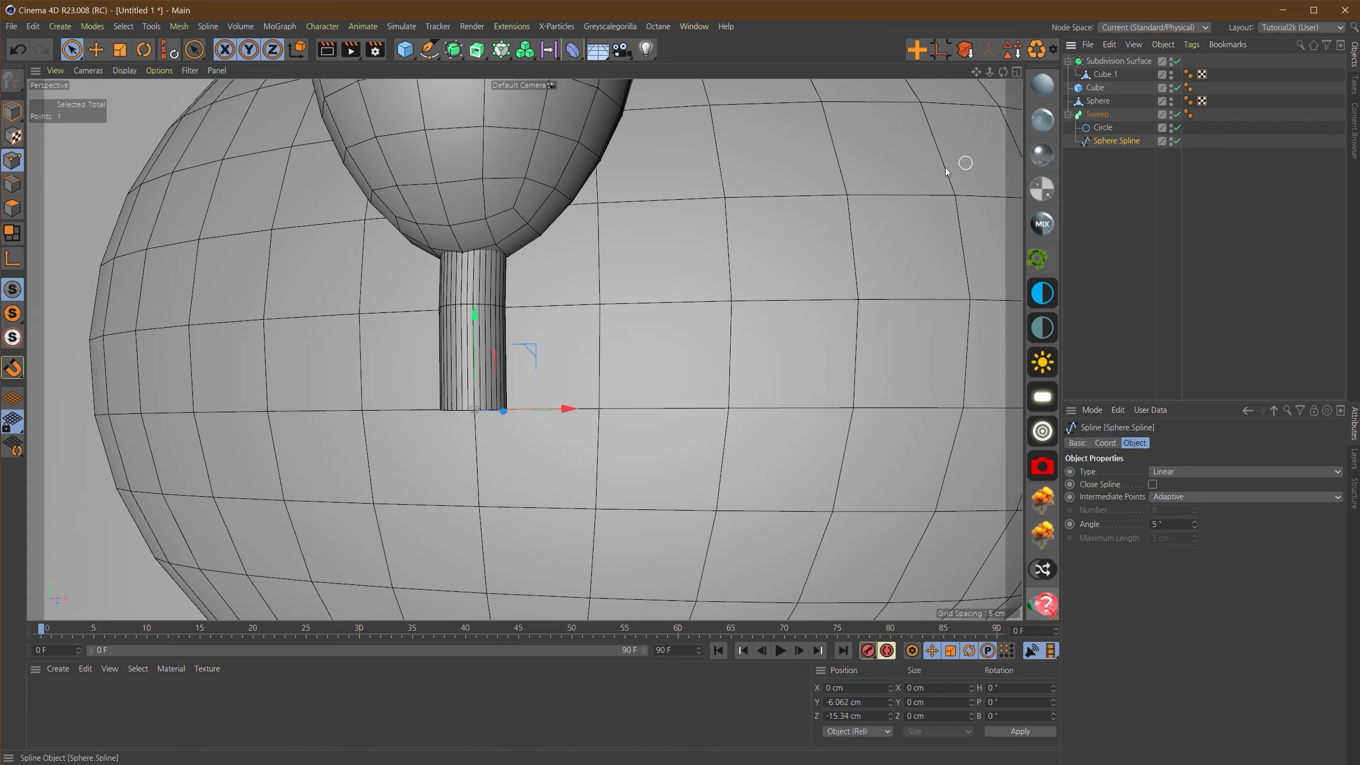
scroll(545, 326, down, 5)
scroll(545, 326, up, 6)
alt+drag(564, 342, 531, 351)
click(1194, 497)
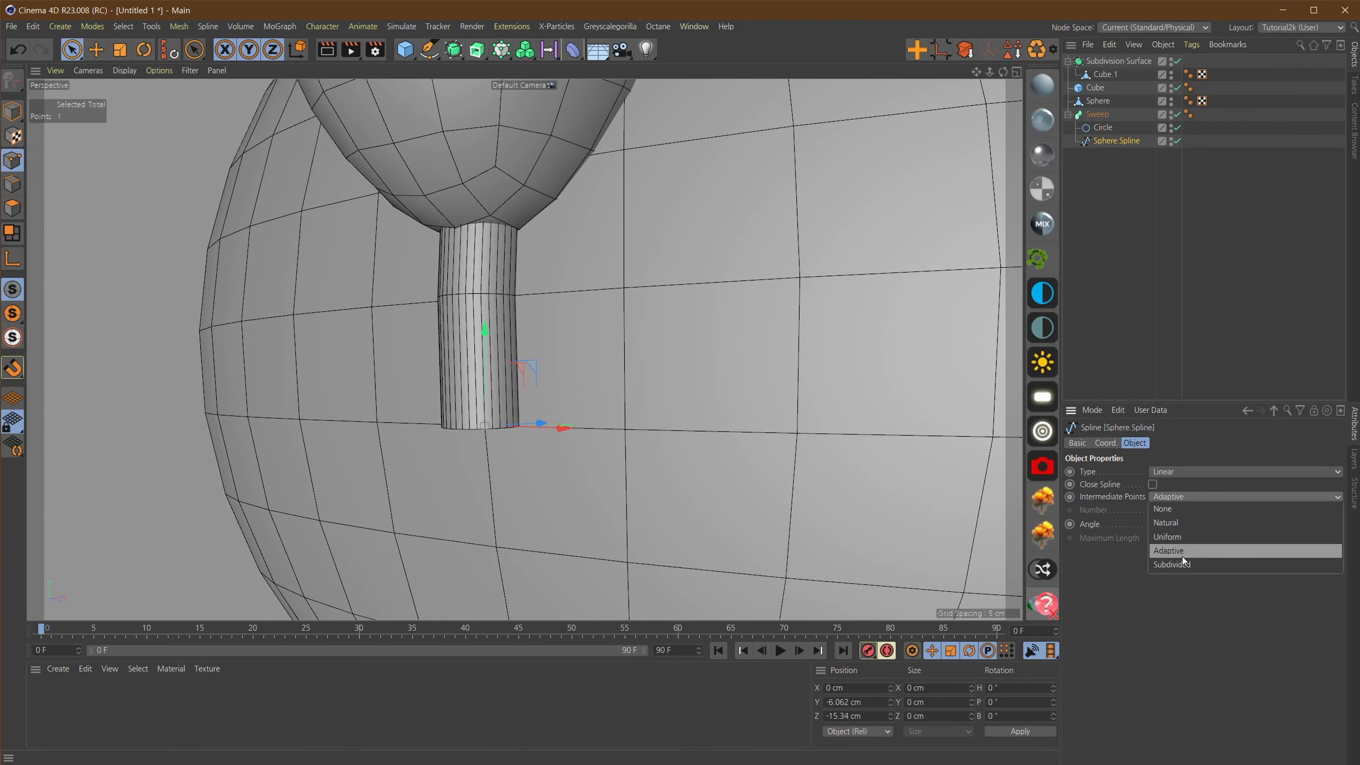
click(1173, 538)
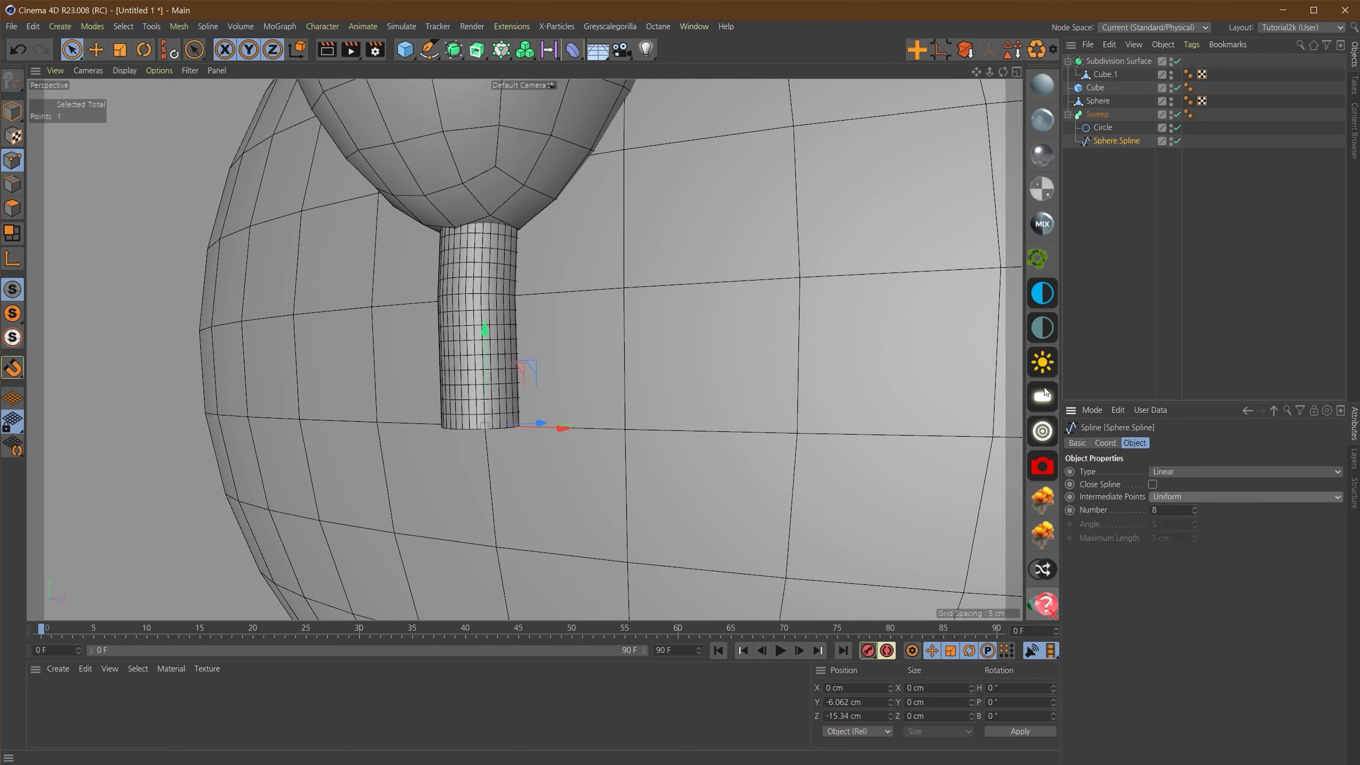
click(1170, 472)
click(1181, 539)
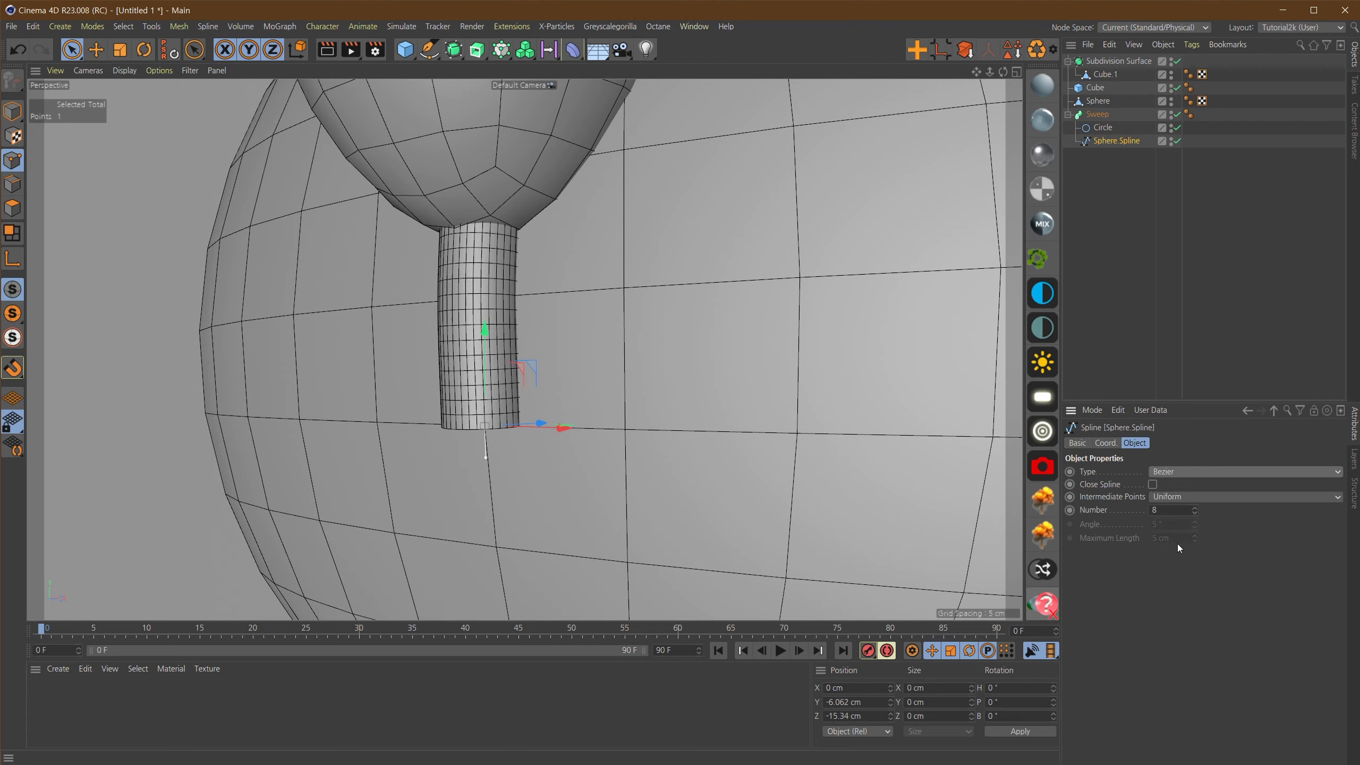
Step: Try baking the path spline with Current State to Object, and remove the resulting extra spline from the sweep
right_click(1113, 138)
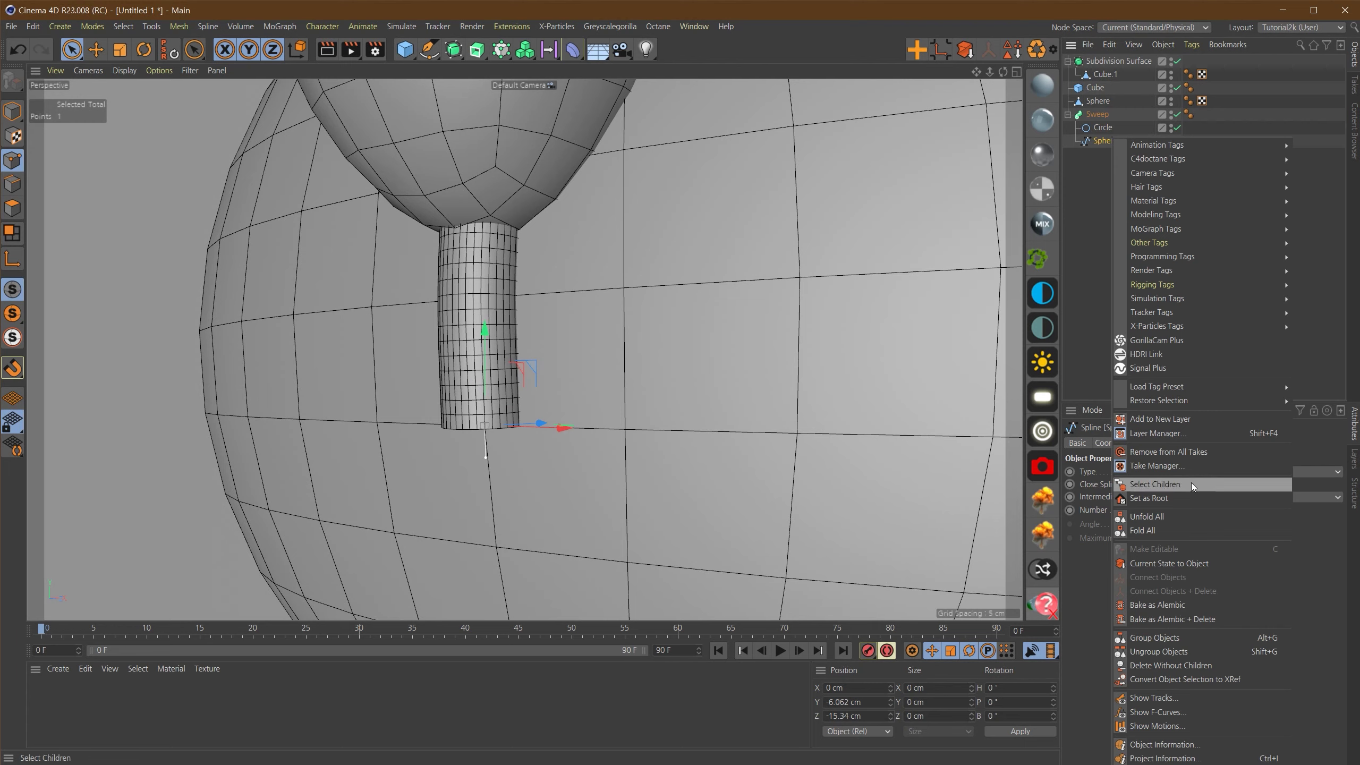
click(1169, 564)
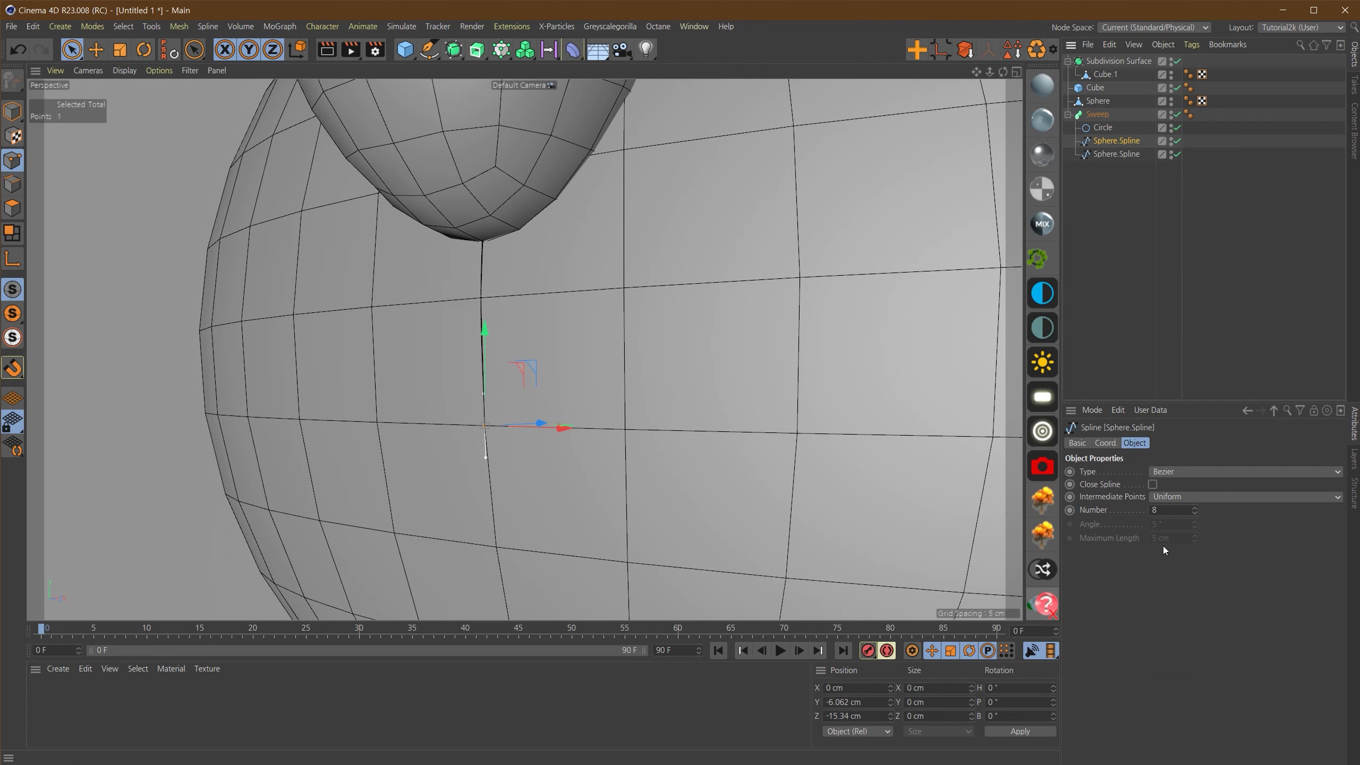
click(1109, 154)
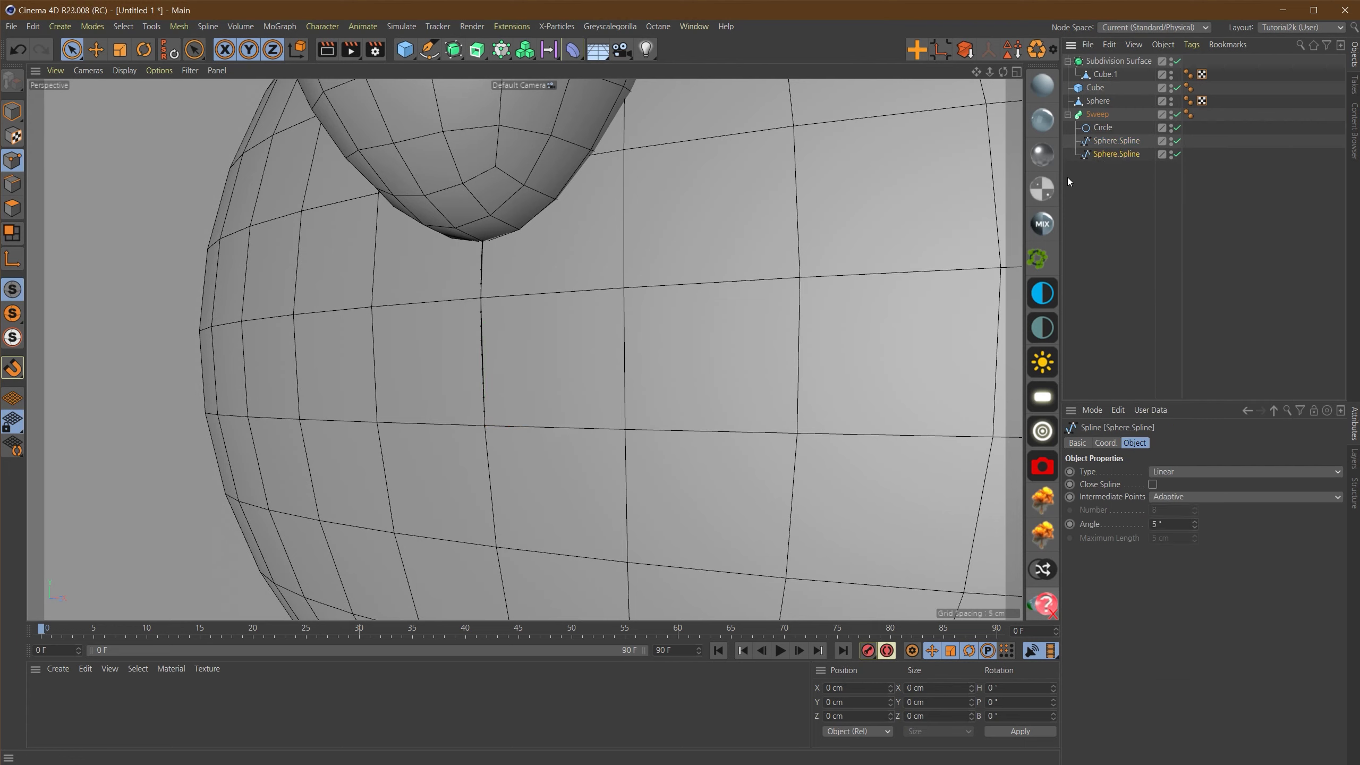
key(e)
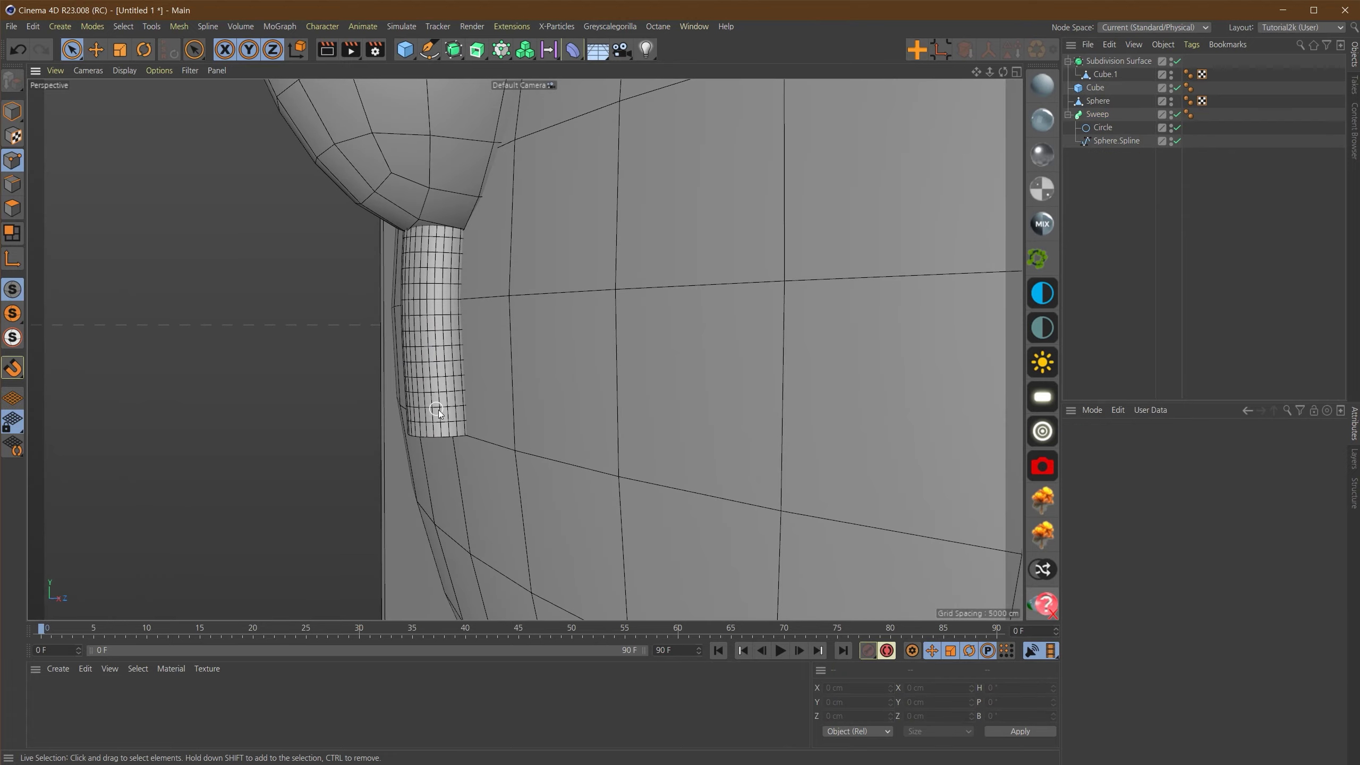
Step: Round the sweep's caps with a Round bevel of about 7.08 cm and 6 segments
alt+drag(438, 410, 798, 416)
alt+drag(472, 368, 343, 369)
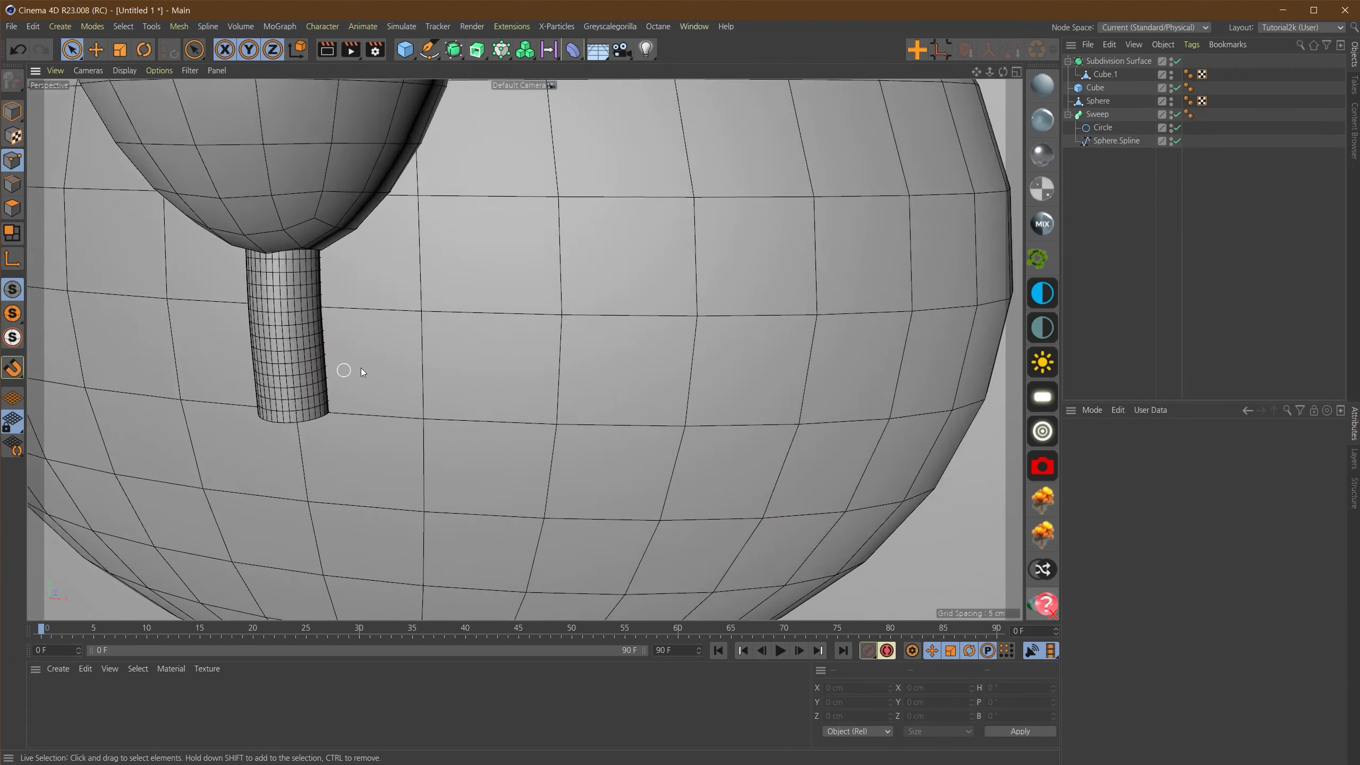
alt+right_drag(420, 365, 262, 358)
alt+drag(450, 353, 344, 358)
alt+right_drag(345, 358, 555, 357)
alt+middle_drag(483, 349, 503, 317)
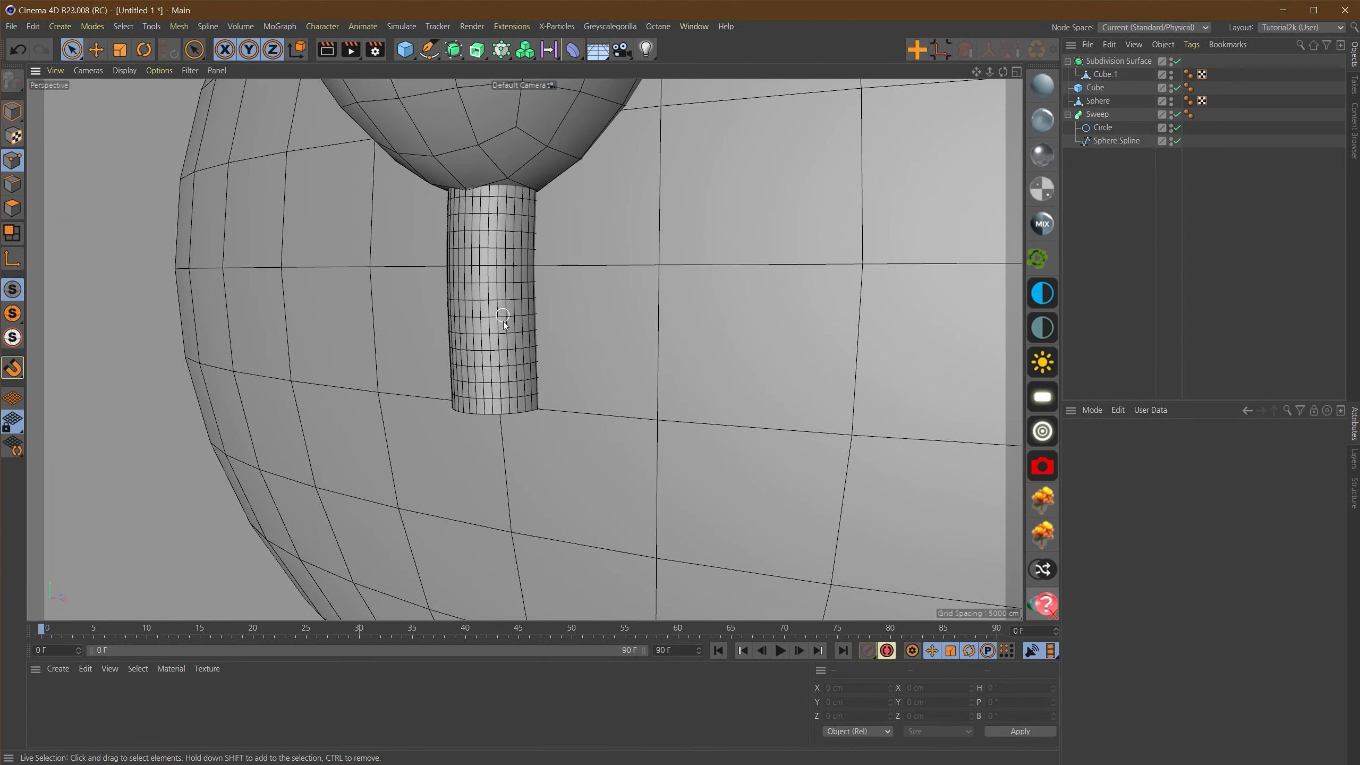
click(1097, 114)
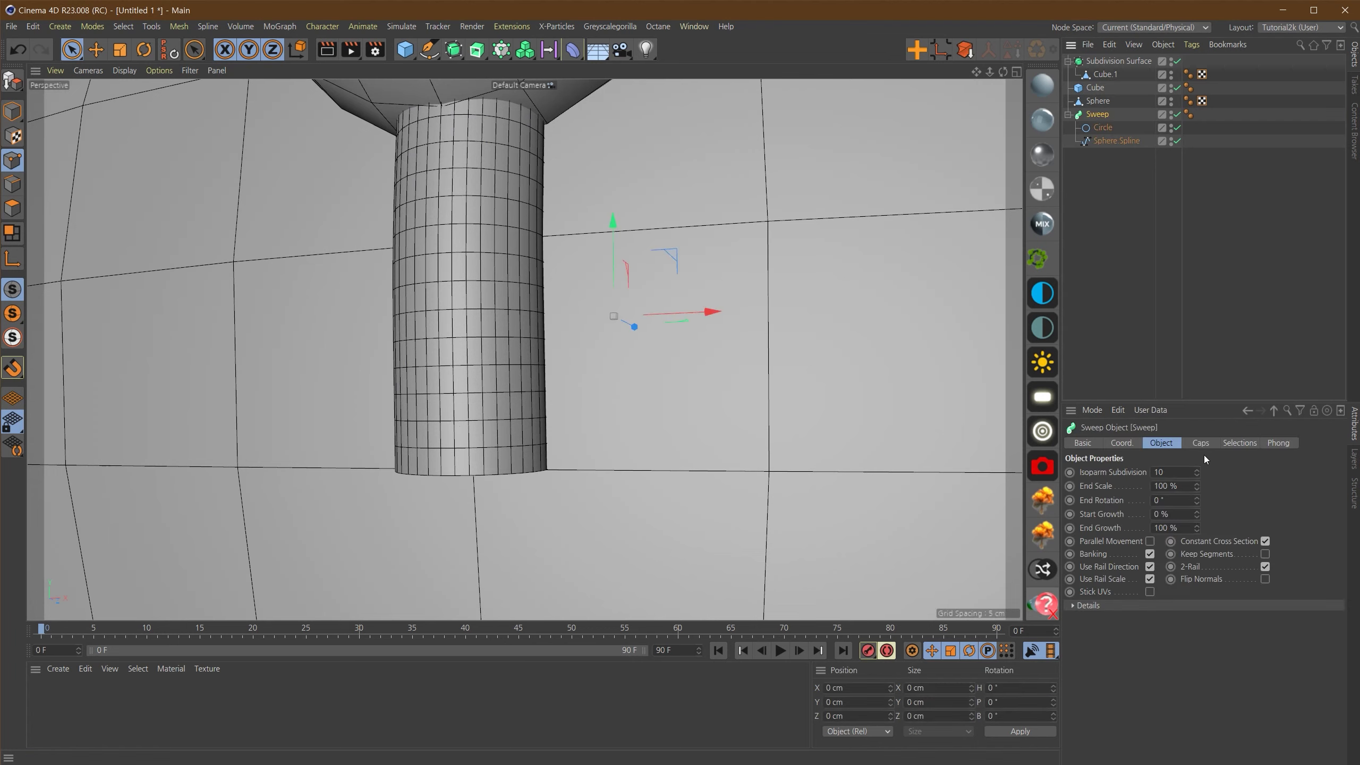
click(1205, 444)
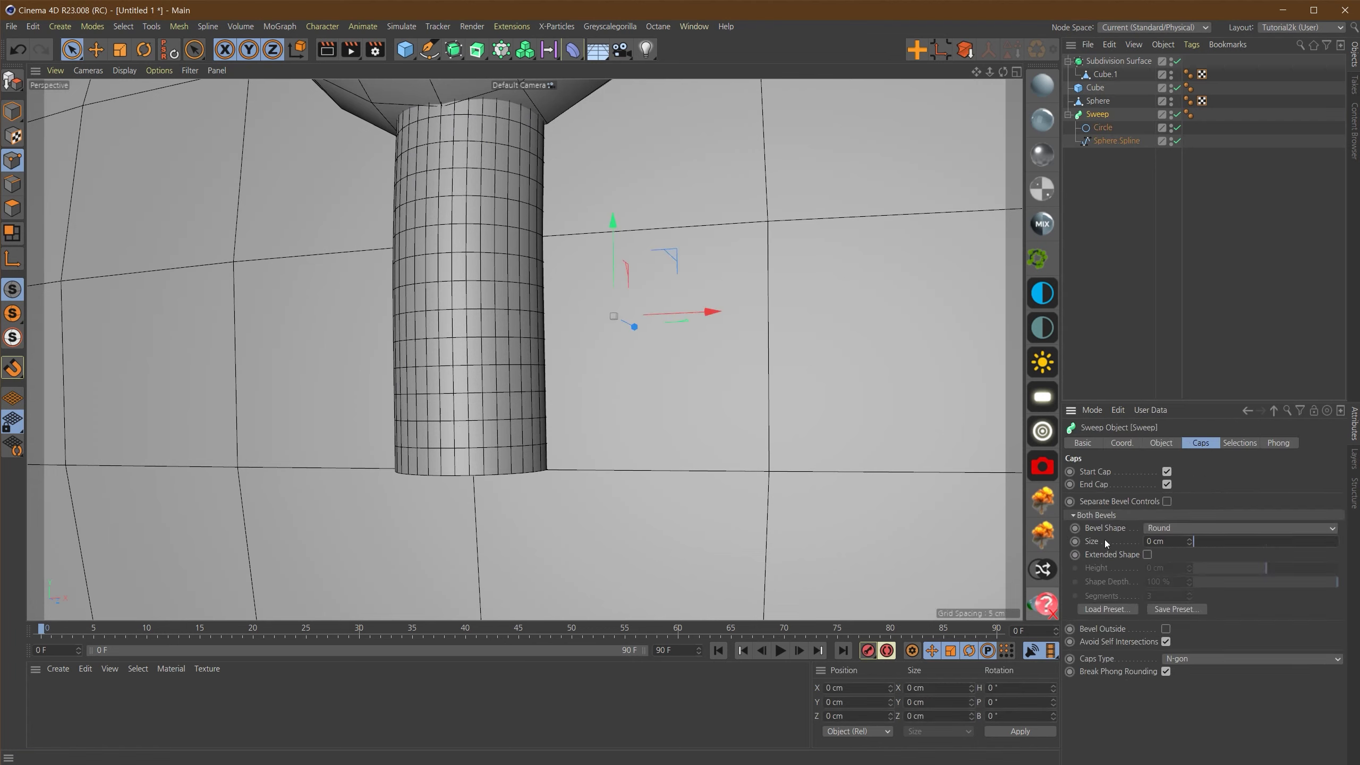
mouse_move(1200, 547)
mouse_down()
mouse_move(1185, 549)
mouse_move(1197, 549)
mouse_up()
alt+middle_drag(455, 478, 520, 345)
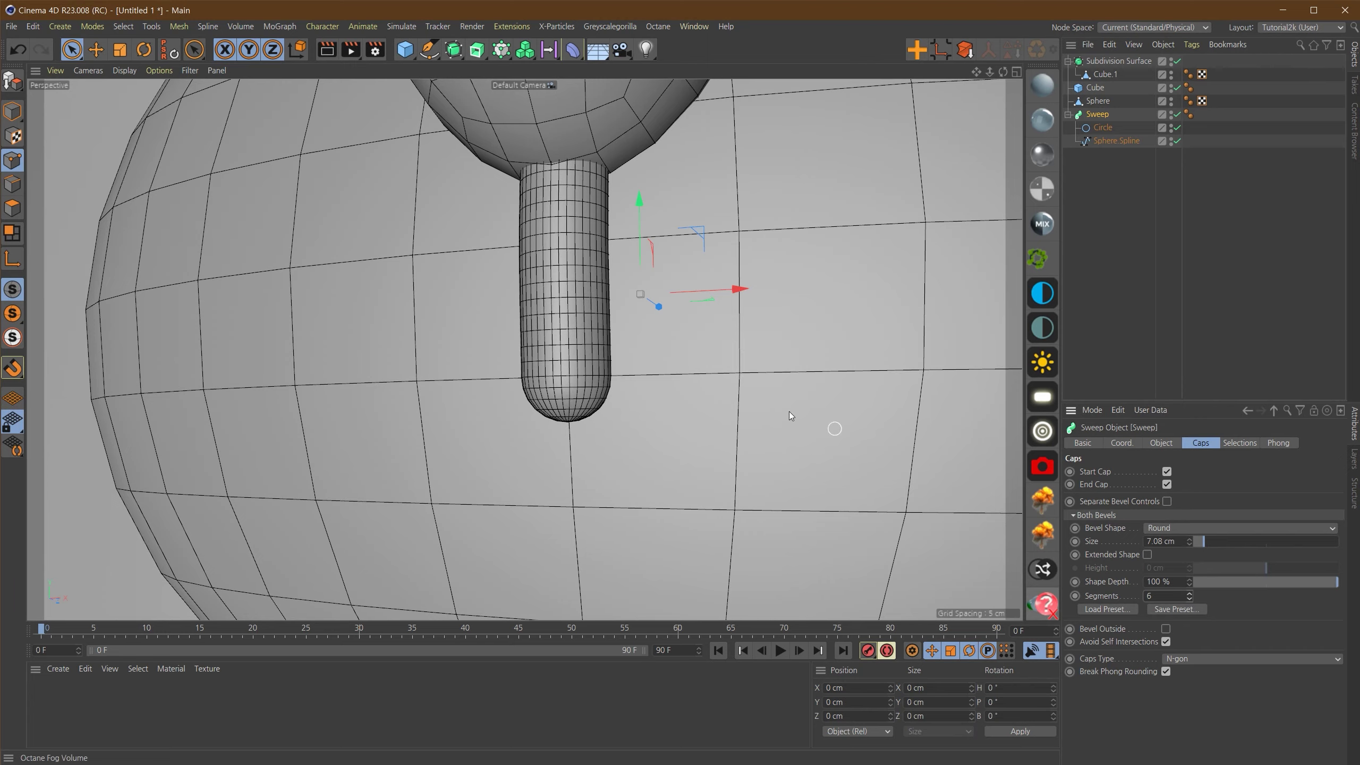
Step: Add a sphere primitive as the base for the bear's eye
scroll(548, 405, down, 10)
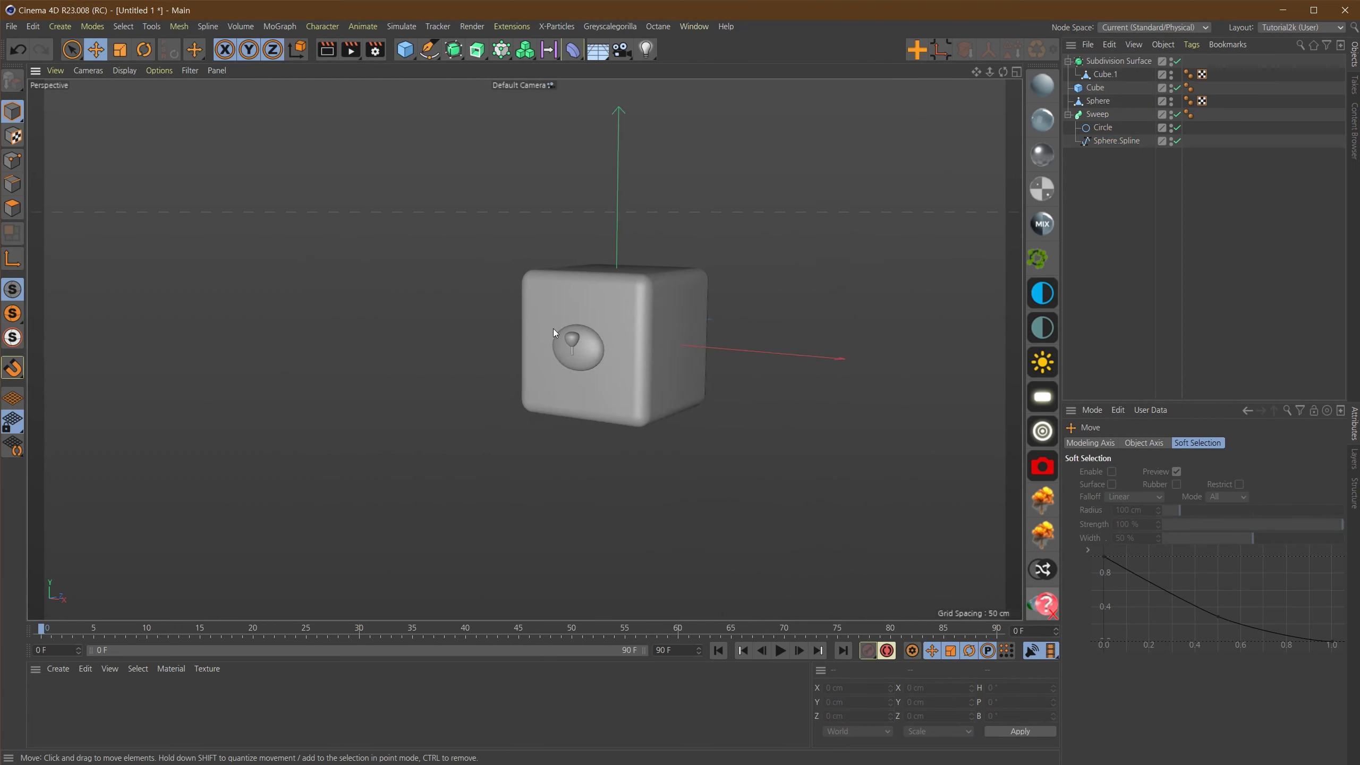
scroll(632, 316, up, 5)
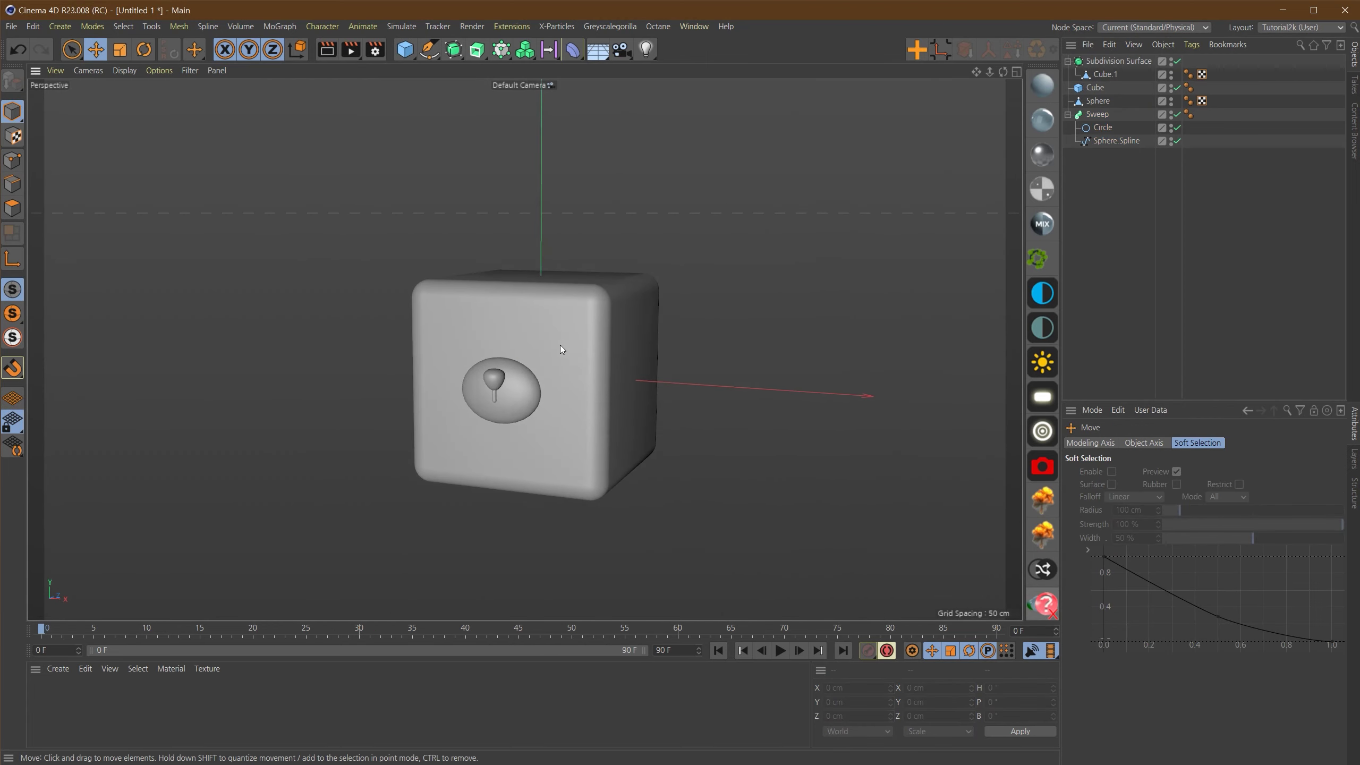
alt+drag(592, 377, 617, 447)
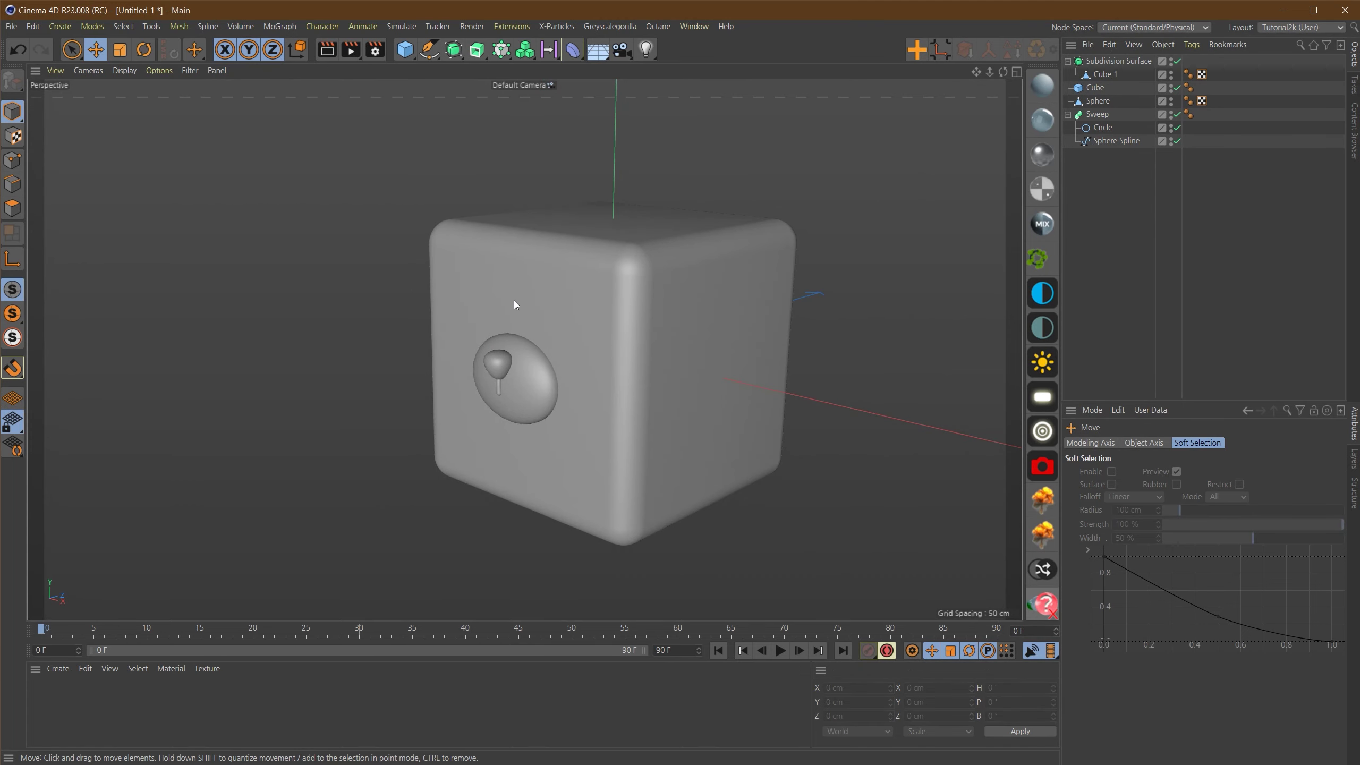
scroll(515, 301, up, 1)
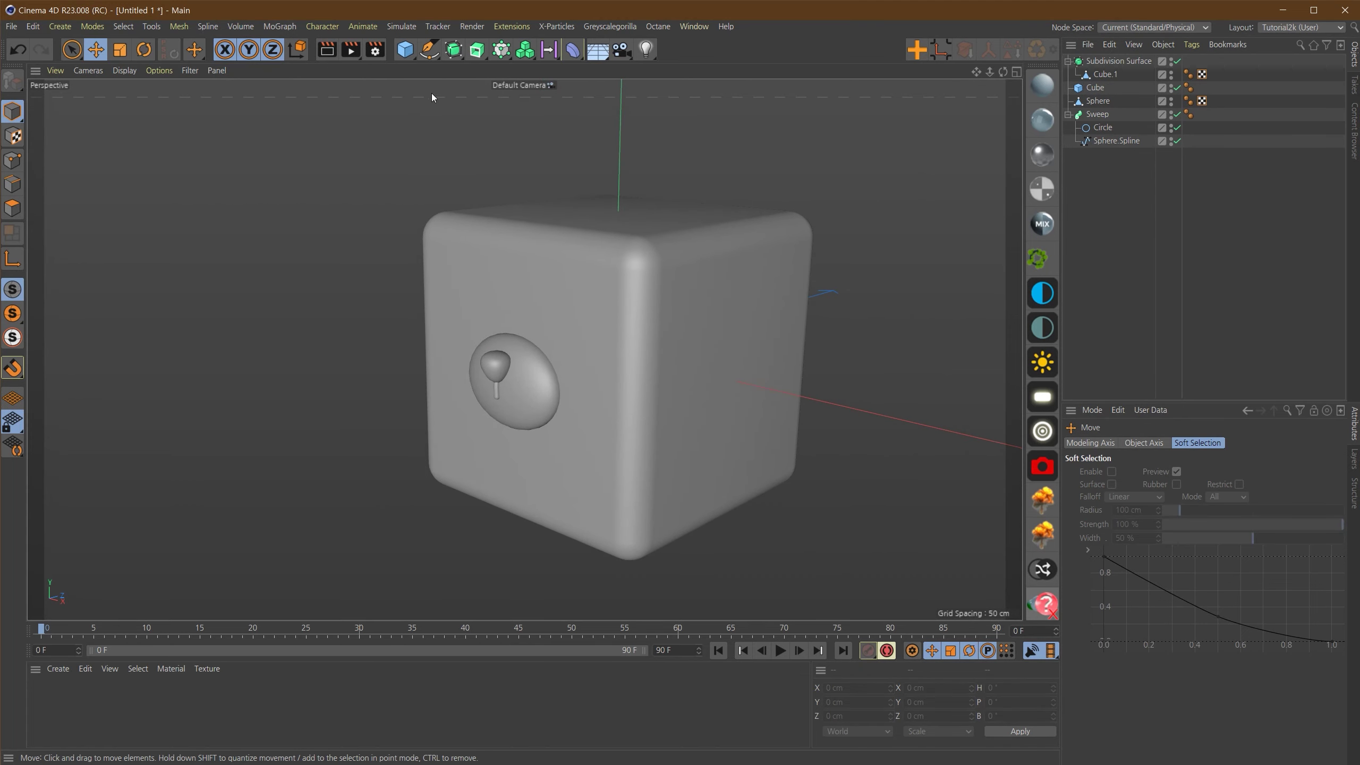
click(406, 49)
click(696, 100)
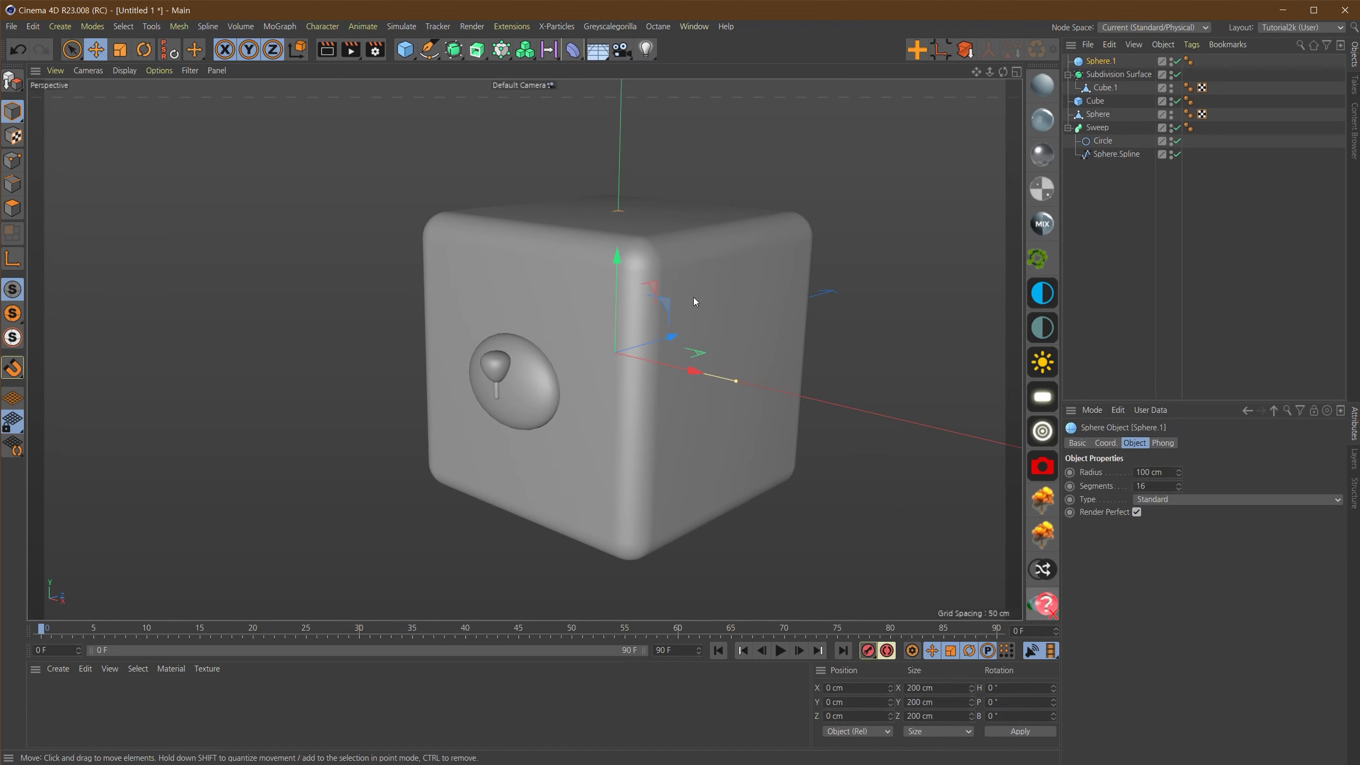
Step: Scale the new sphere down to about 55.7 cm and place it at the head's front face above the muzzle
drag(669, 342, 557, 361)
drag(504, 304, 355, 377)
key(t)
key(e)
drag(497, 231, 503, 206)
mouse_move(554, 279)
mouse_down()
mouse_move(600, 276)
mouse_move(580, 282)
mouse_up()
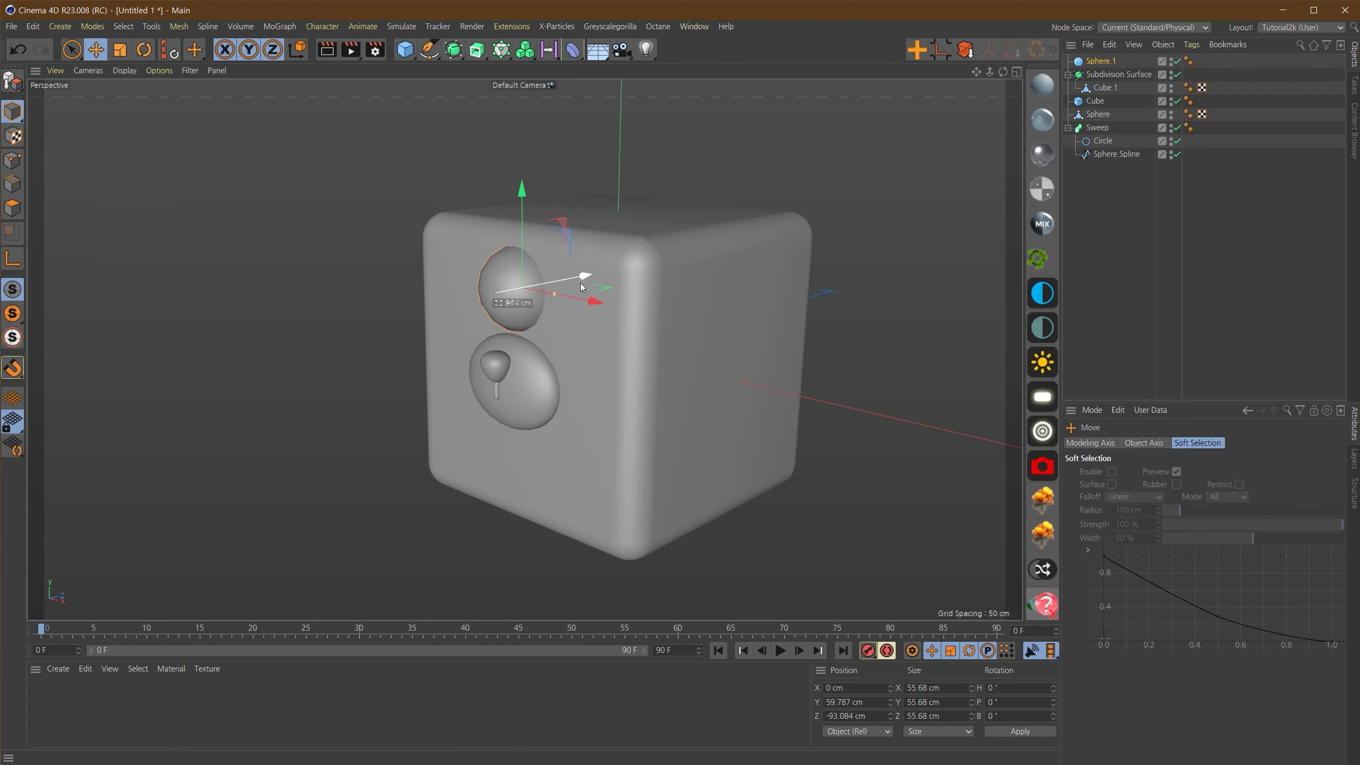
Step: Set the eye sphere's segments to 32
scroll(600, 272, up, 5)
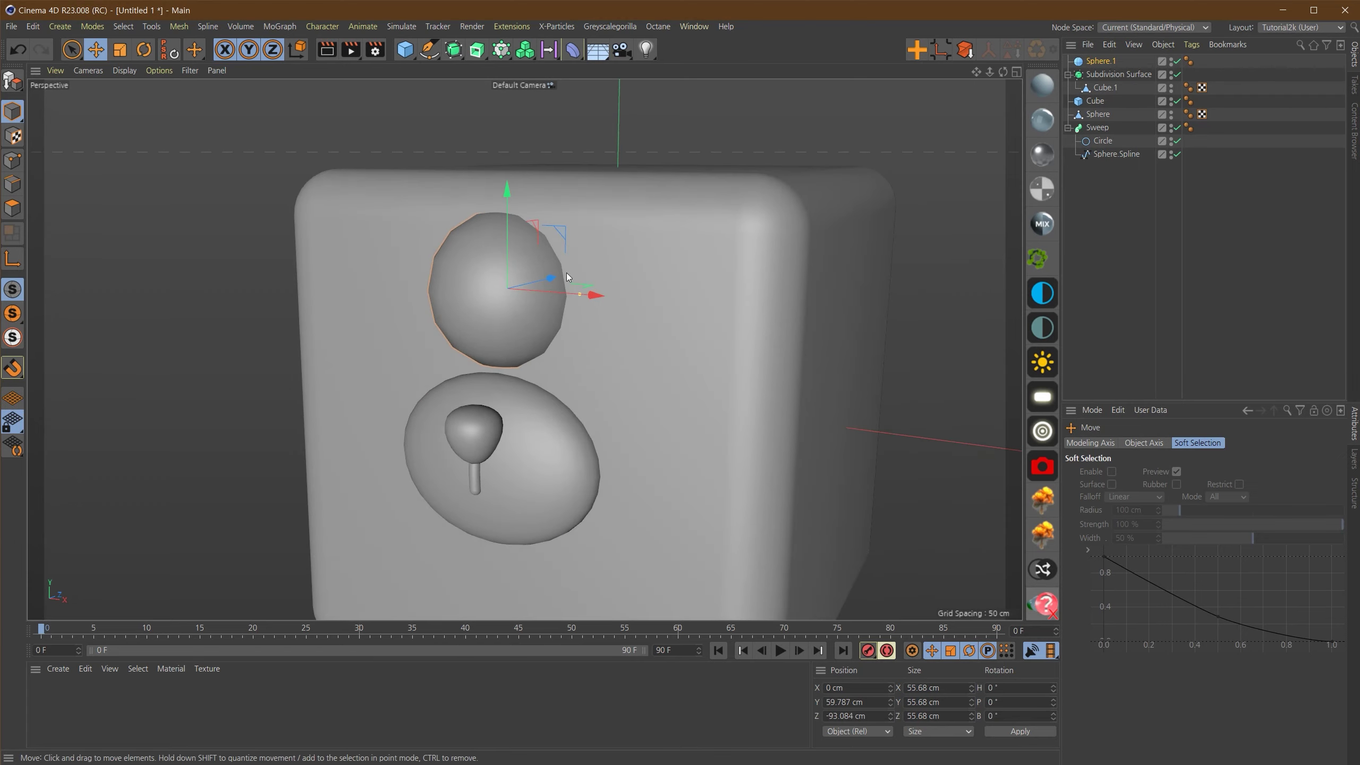
click(1120, 62)
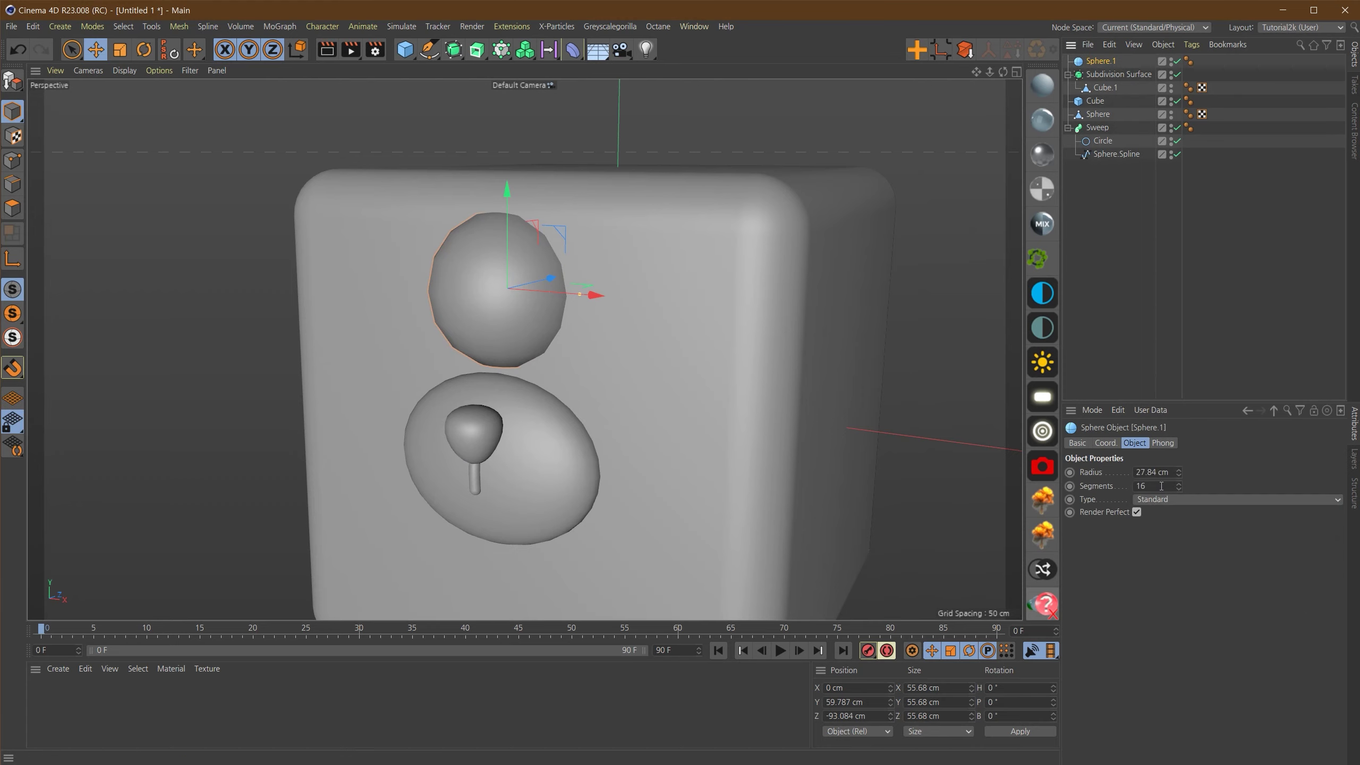
drag(1161, 486, 1092, 486)
text(32)
key(Return)
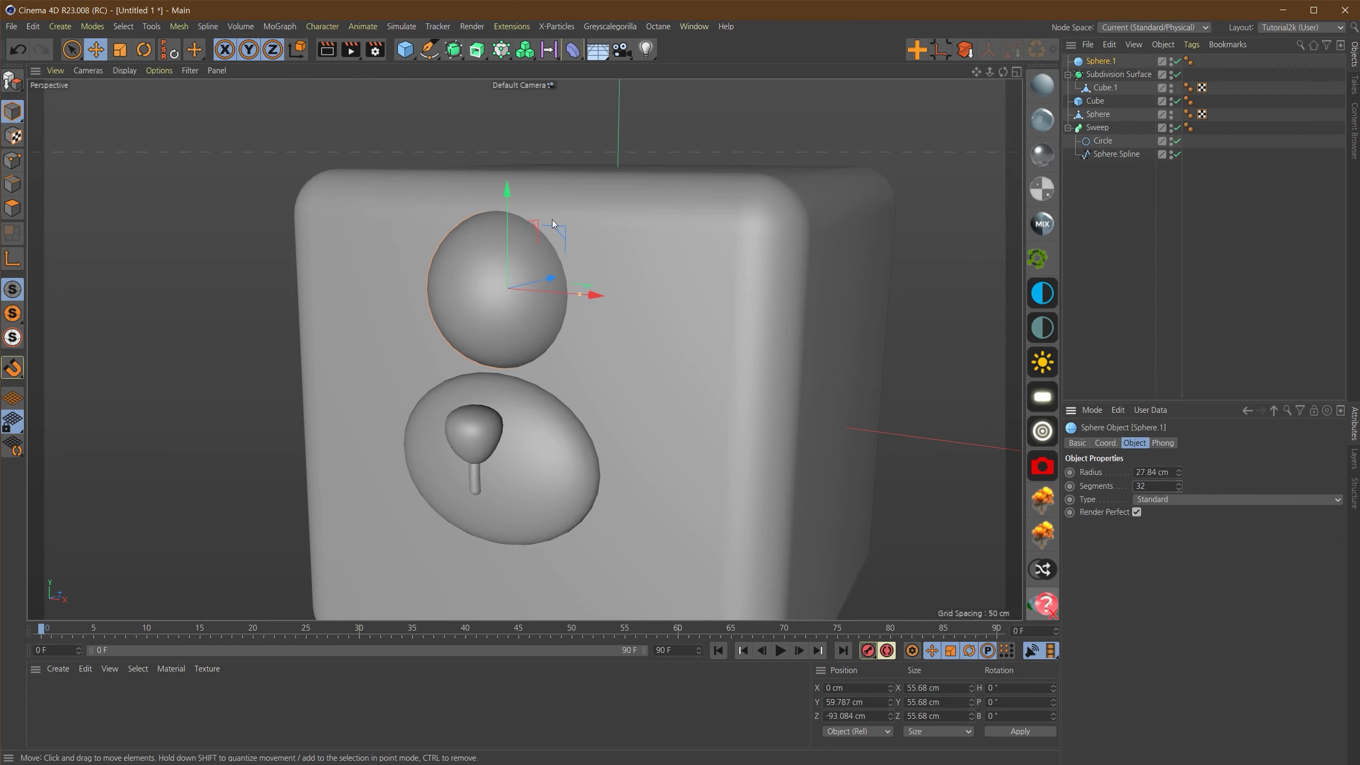
Step: In the top view, move the eye sphere beside the muzzle to about X 57.7 cm and Z -99.8 cm
key(F2)
alt+right_drag(685, 383, 721, 385)
alt+middle_drag(721, 385, 687, 394)
alt+right_drag(687, 394, 657, 401)
alt+middle_drag(657, 401, 539, 420)
drag(507, 360, 789, 370)
drag(682, 257, 674, 290)
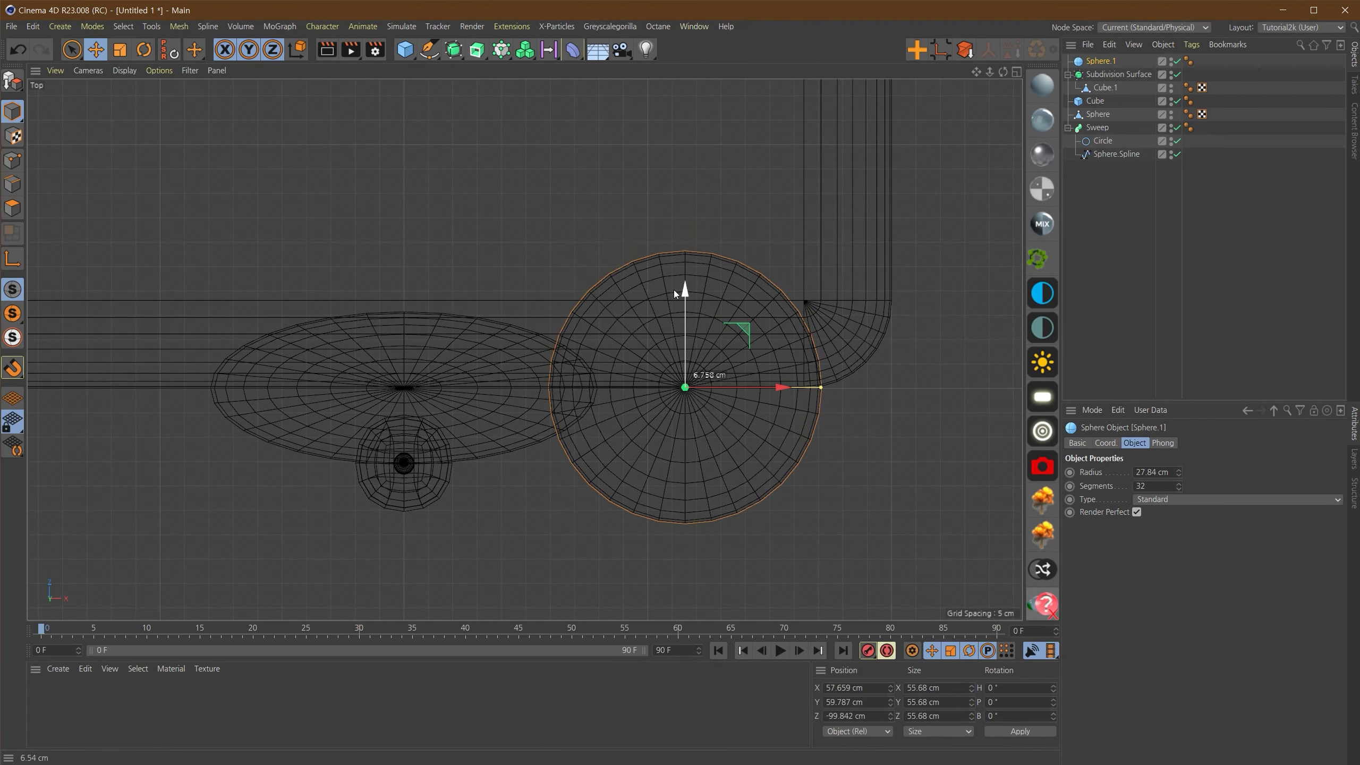
scroll(678, 410, up, 5)
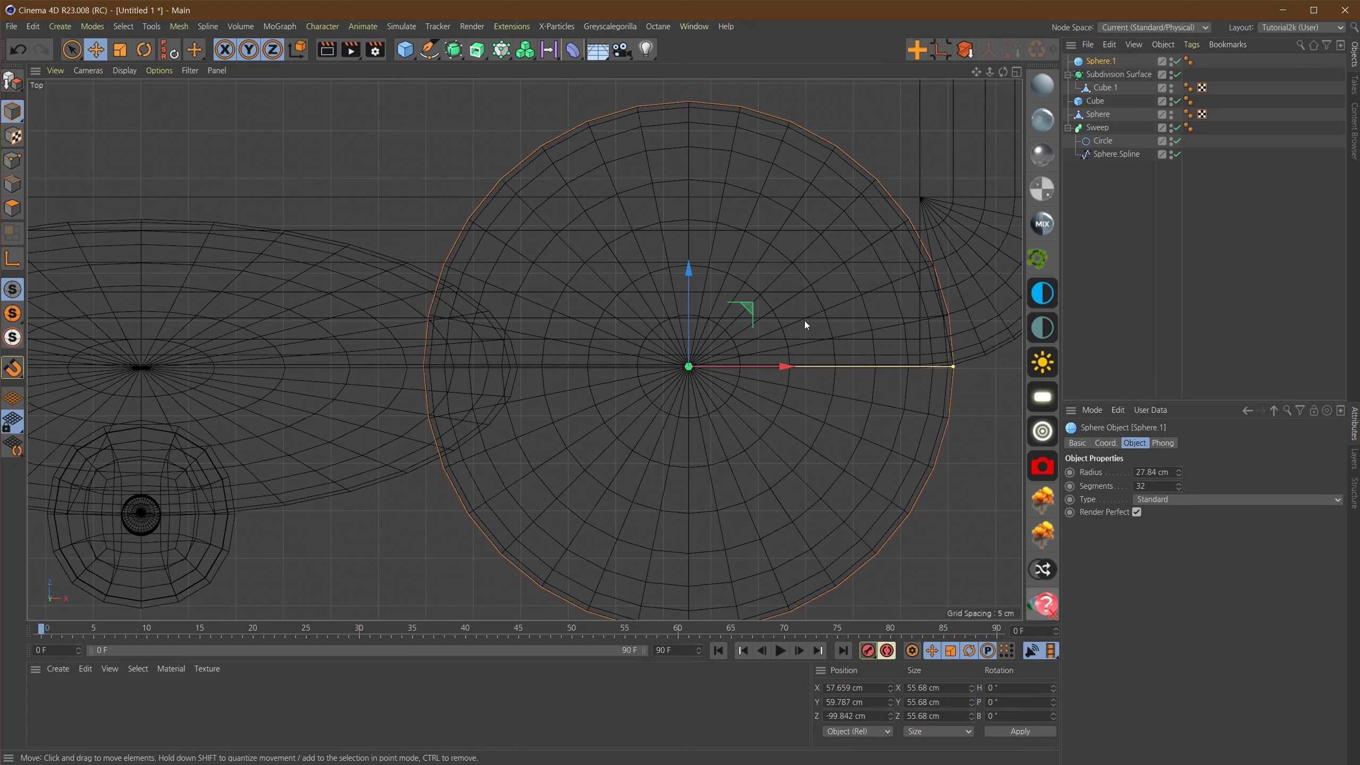
Step: In the front view, centre the sphere on the reference's right-hand eye and scale it to about 16.15 cm
key(F4)
scroll(750, 340, down, 6)
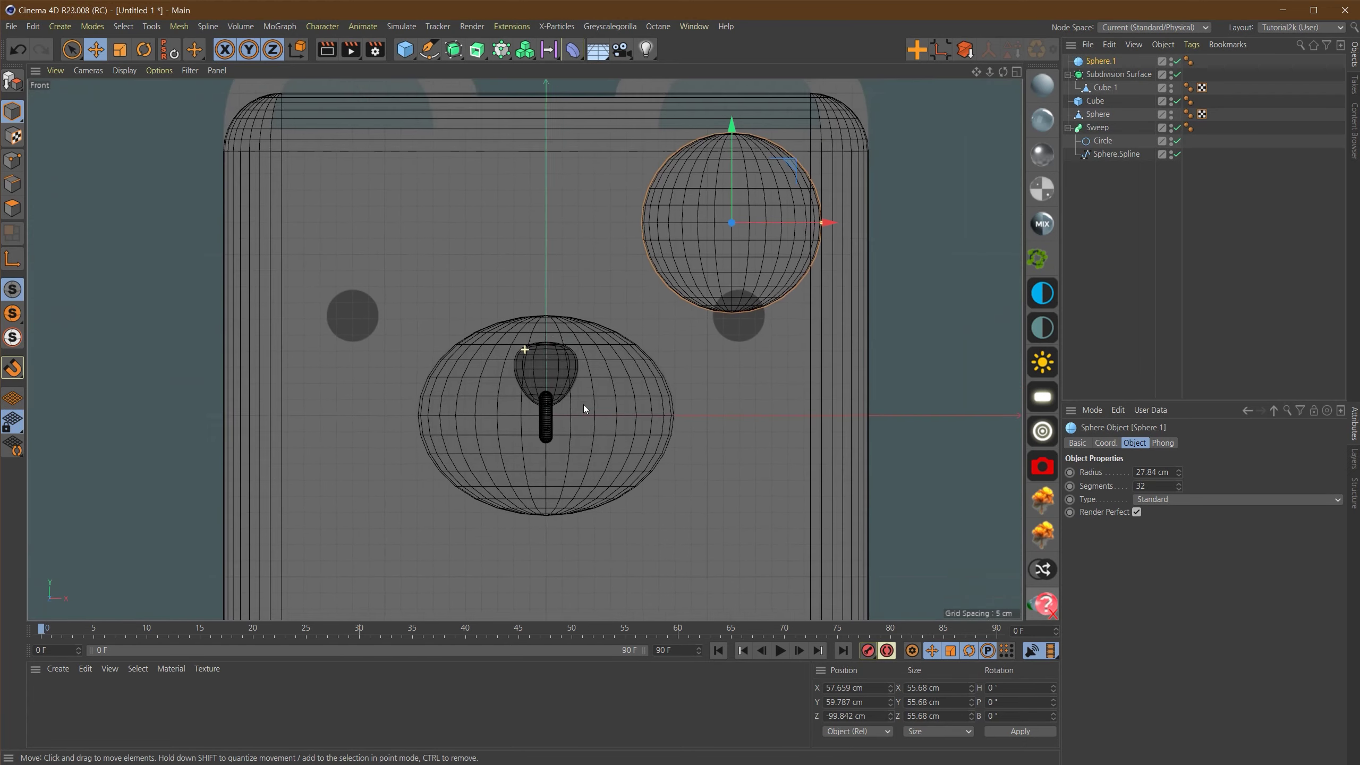
scroll(674, 336, up, 3)
drag(710, 226, 720, 358)
scroll(696, 414, up, 4)
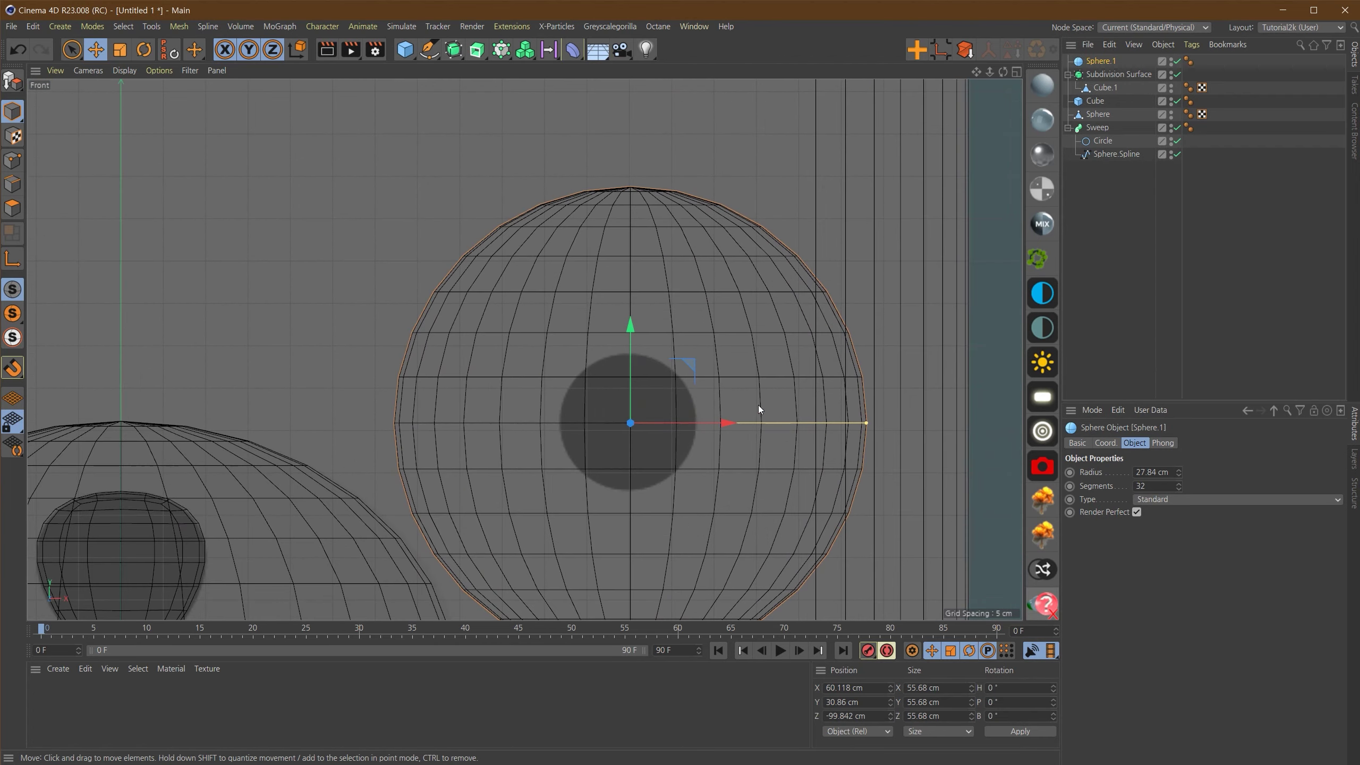
key(t)
drag(899, 280, 580, 383)
Step: In the perspective view, make the eye sphere editable and flatten it along Z to about 7.1 cm
key(F1)
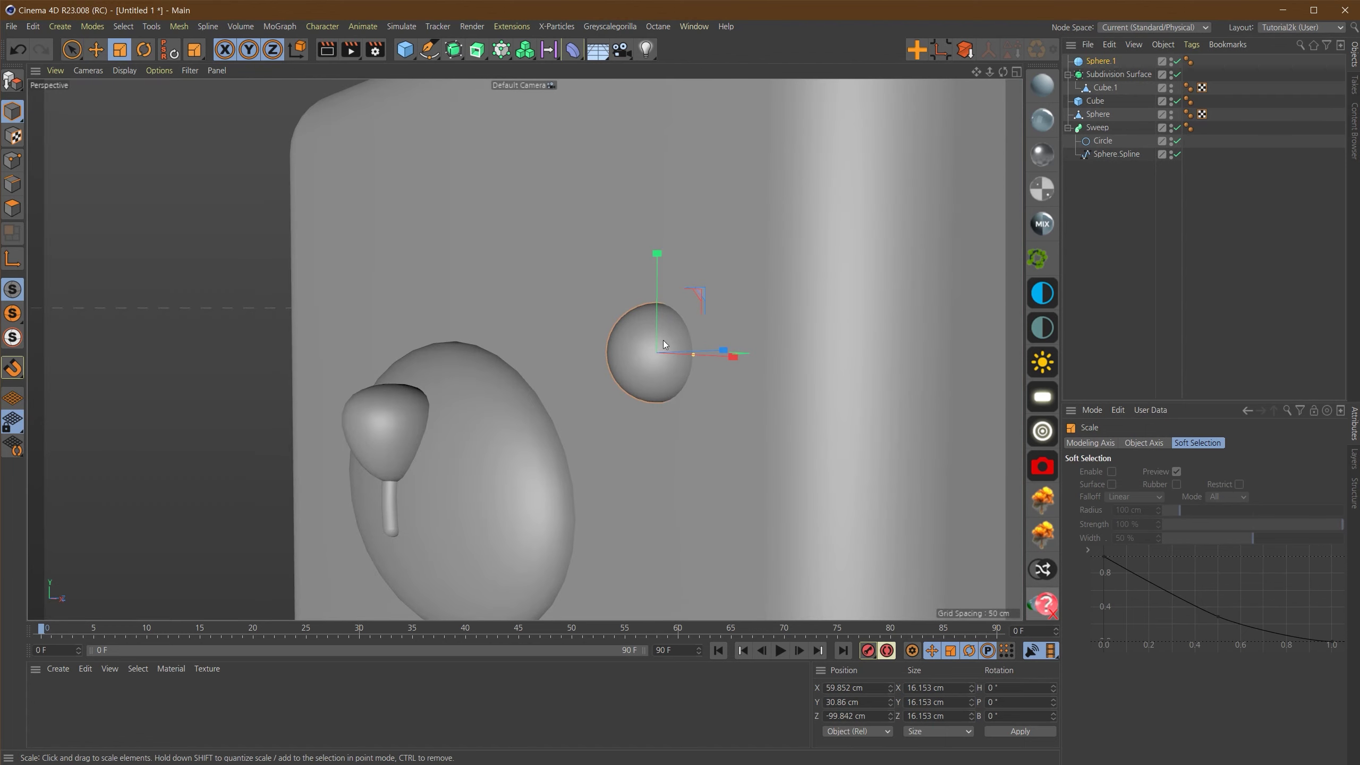
alt+drag(664, 342, 751, 289)
key(c)
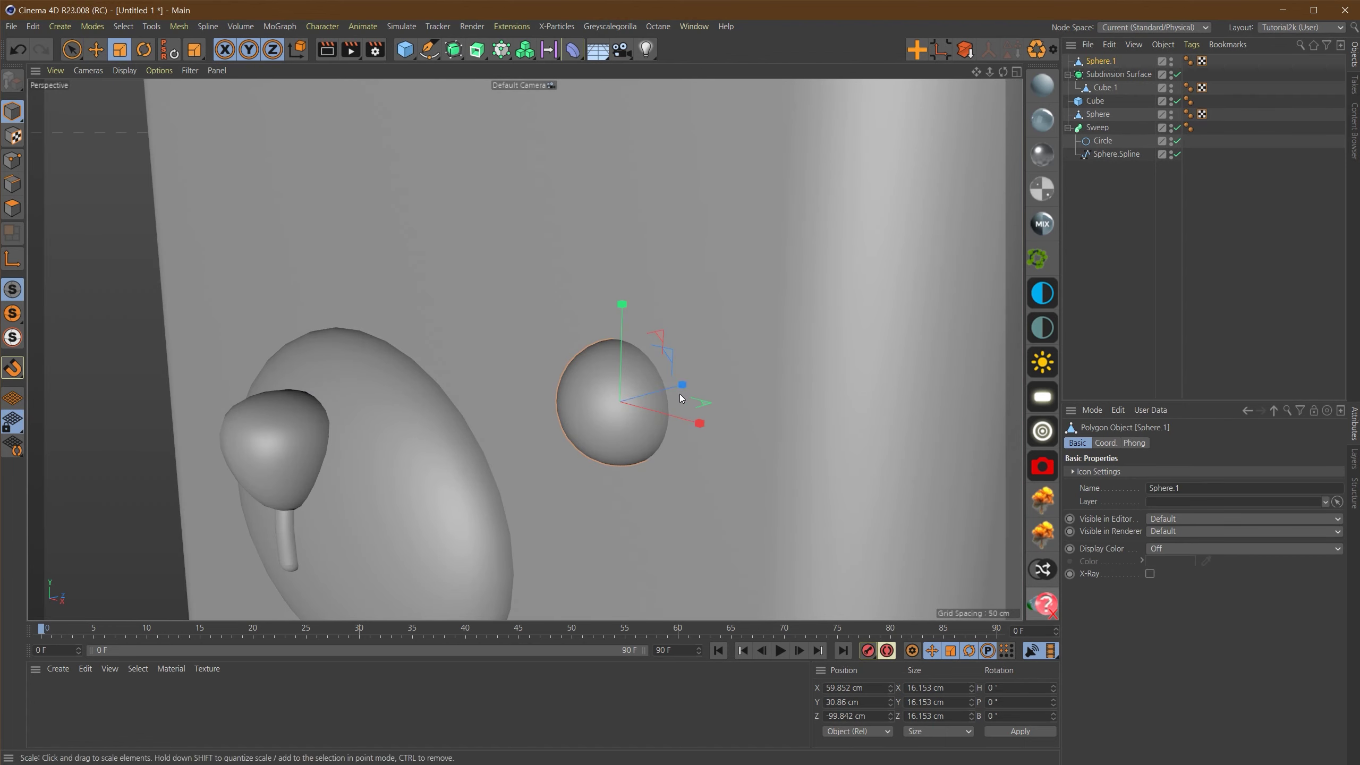
mouse_move(682, 384)
mouse_down()
mouse_move(652, 404)
mouse_move(642, 387)
mouse_move(593, 380)
mouse_move(641, 437)
mouse_move(606, 372)
mouse_move(683, 377)
mouse_up()
scroll(632, 435, down, 8)
scroll(607, 372, up, 3)
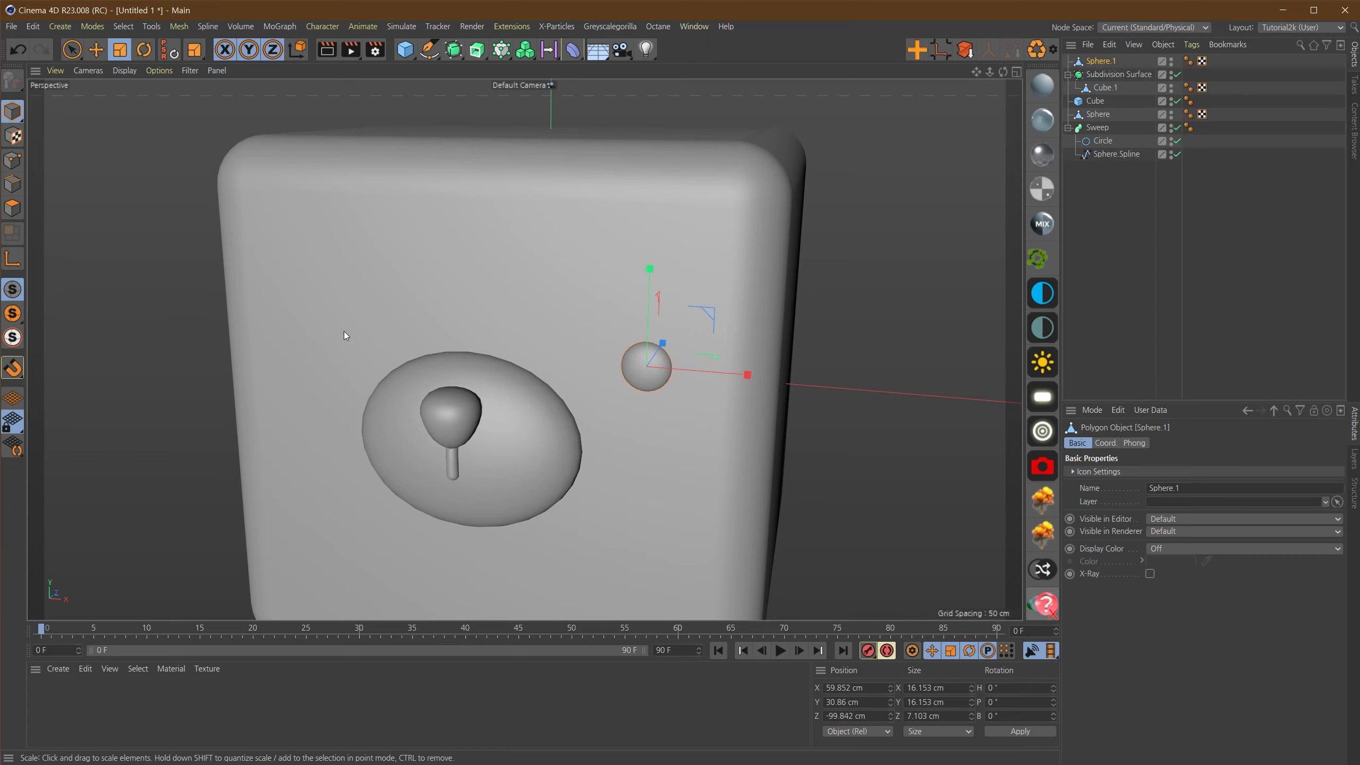
Step: Add a Symmetry generator for mirroring the eye
click(450, 56)
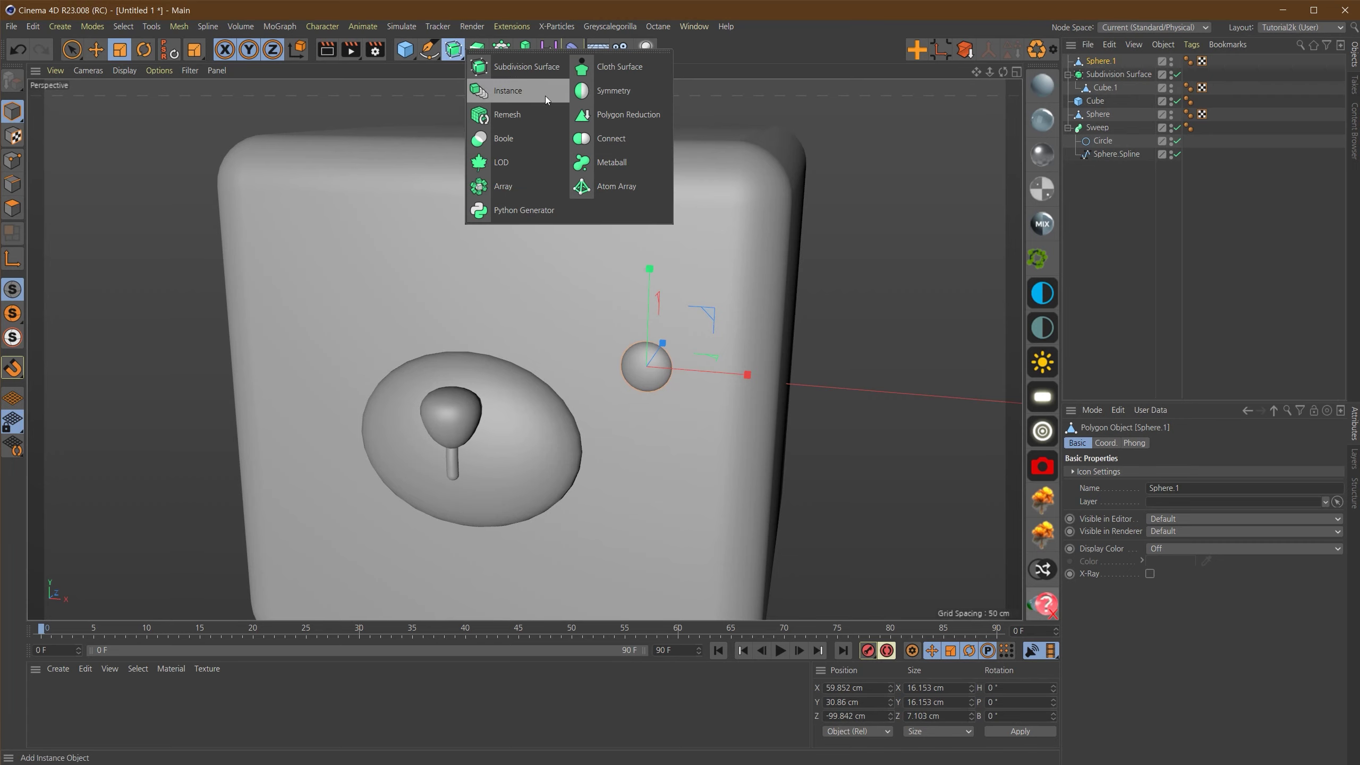
click(620, 92)
alt+drag(572, 230, 527, 350)
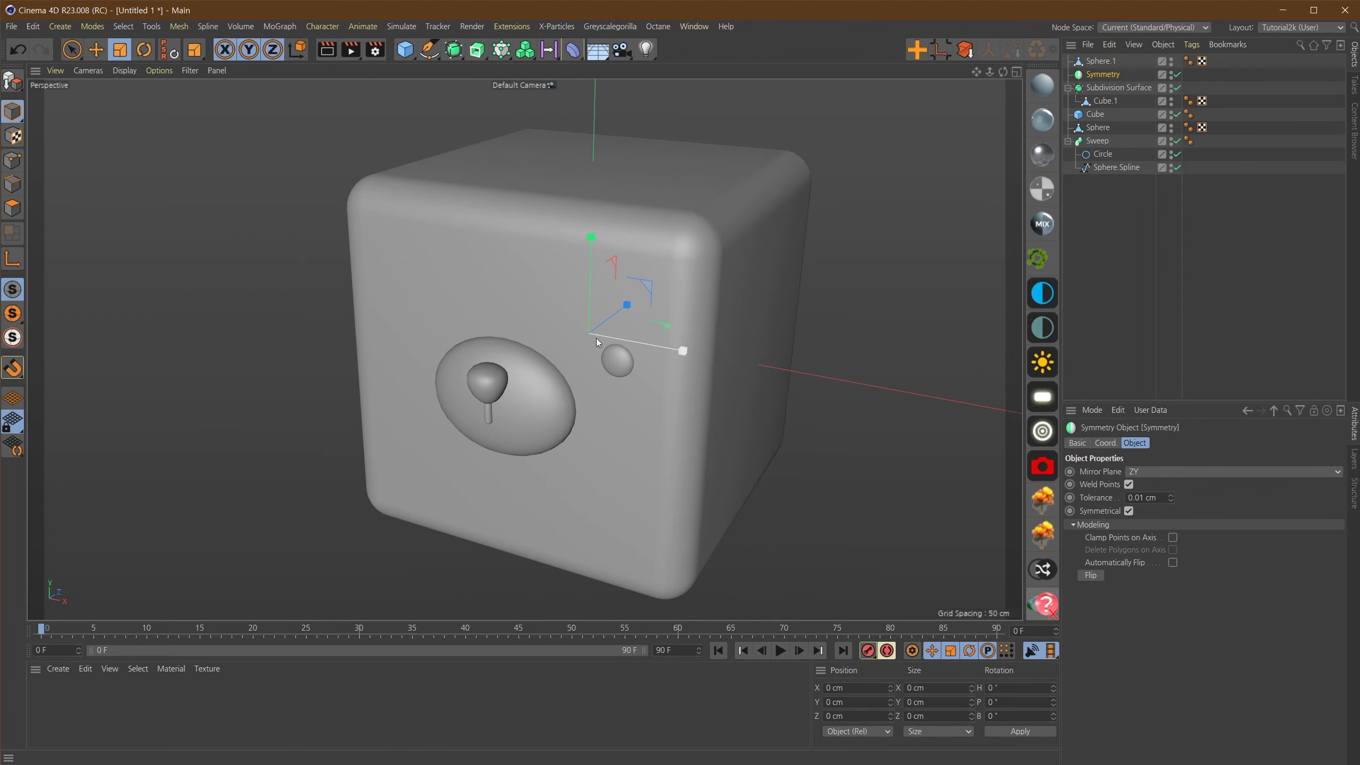
Step: Move the Symmetry object to the head's front face, at about Y 40.5 cm and Z -94.7 cm
key(e)
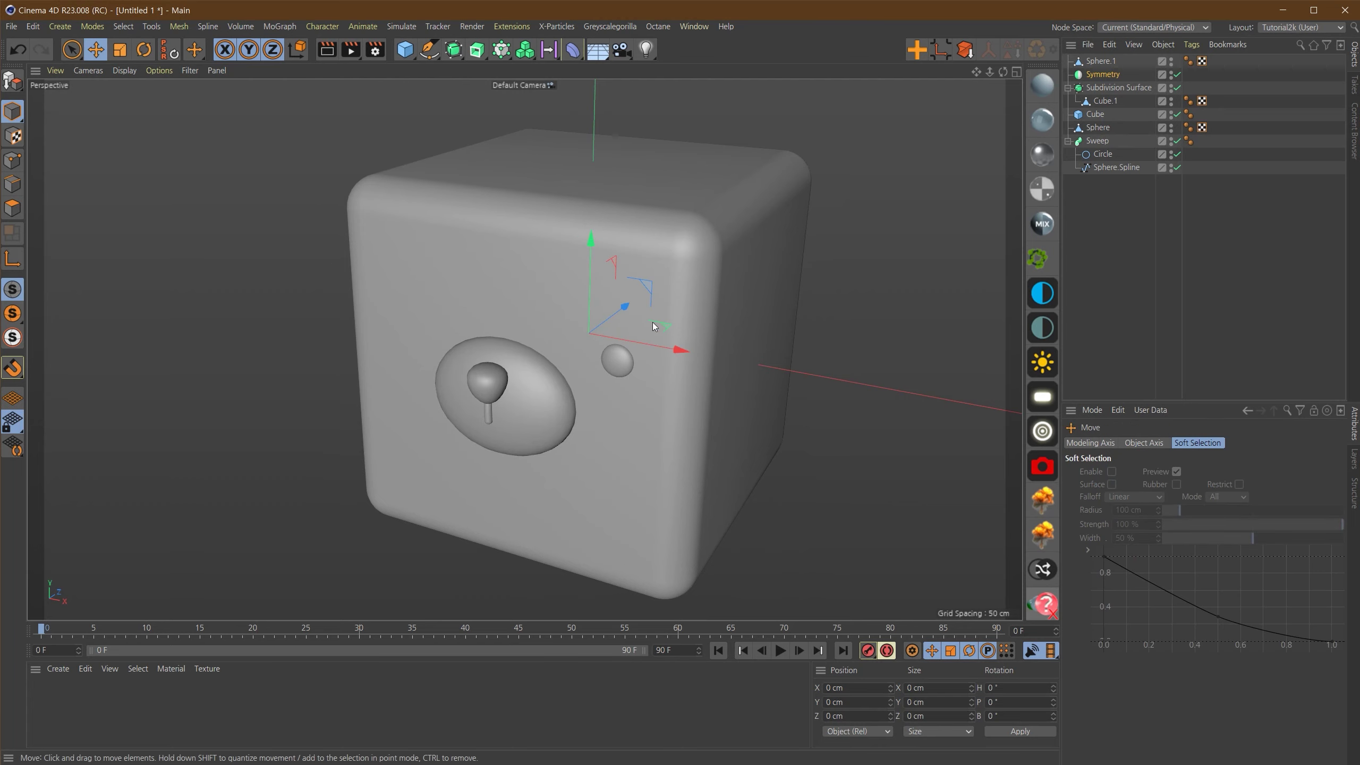
drag(621, 305, 533, 387)
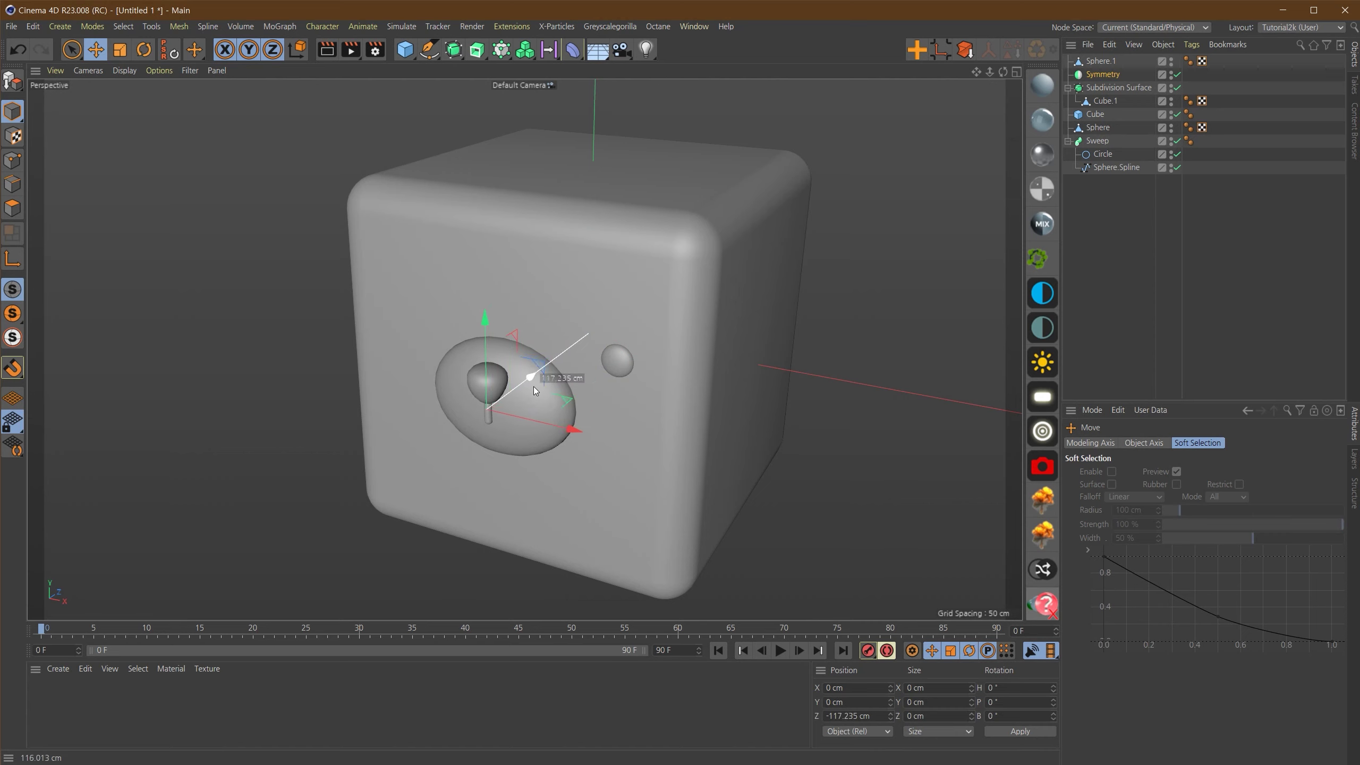
drag(484, 318, 485, 246)
alt+drag(525, 332, 655, 432)
drag(427, 268, 408, 241)
alt+drag(621, 332, 458, 394)
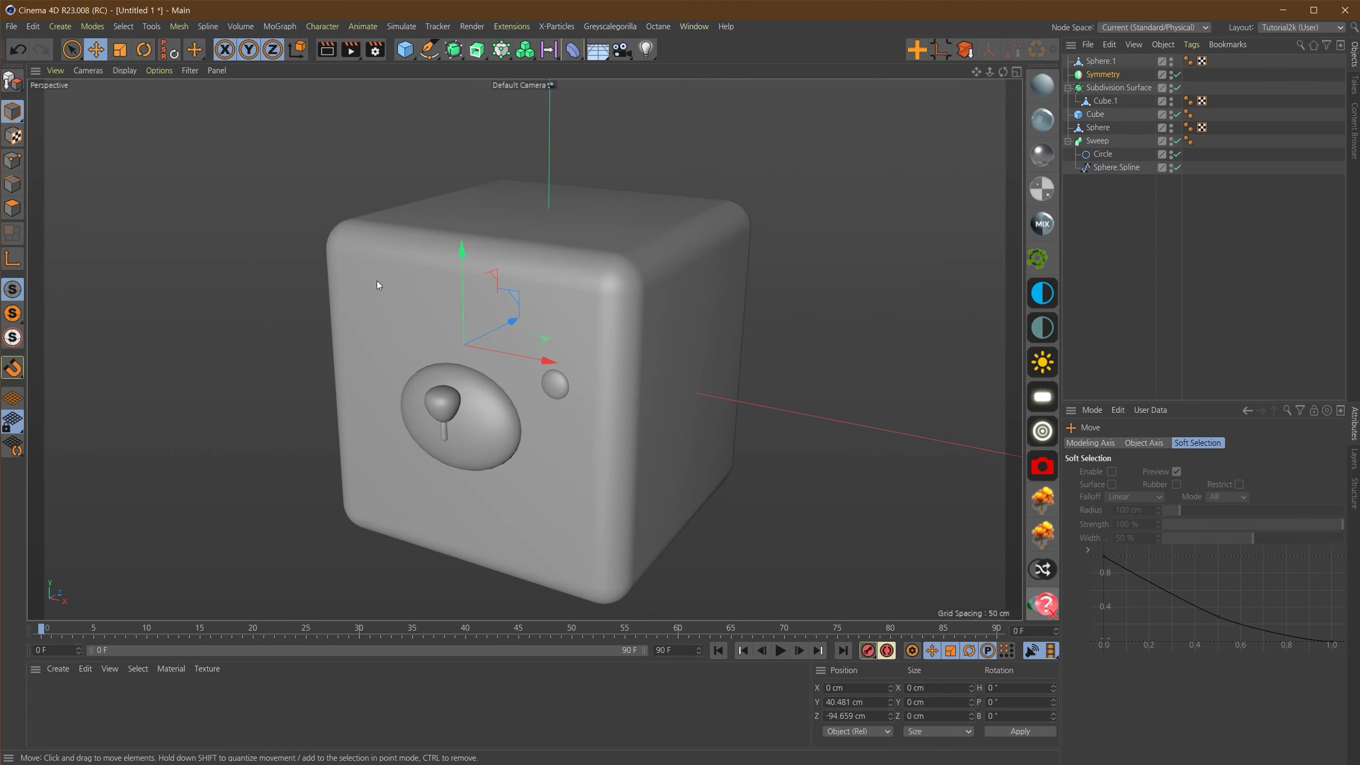
alt+drag(378, 282, 456, 257)
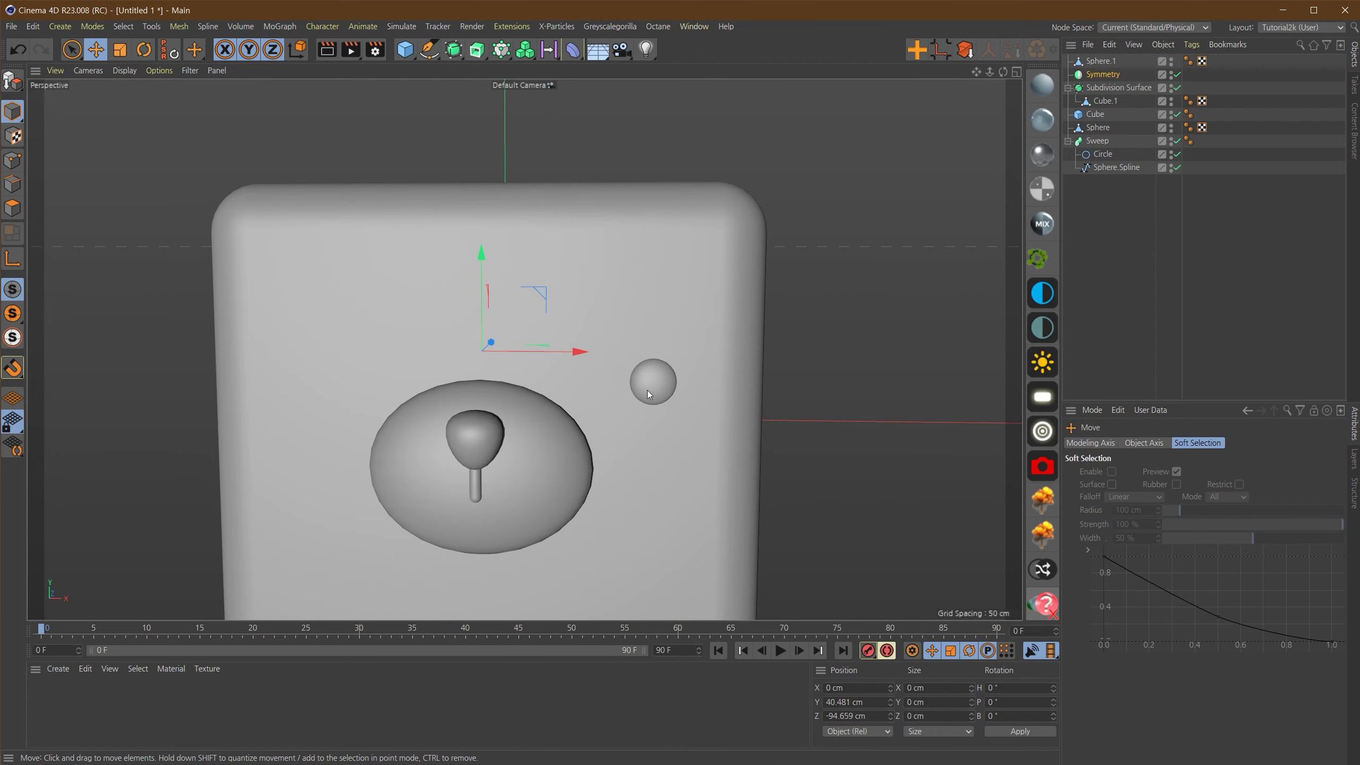
Step: Rename the flattened eye sphere as eye
click(1090, 62)
double_click(1102, 61)
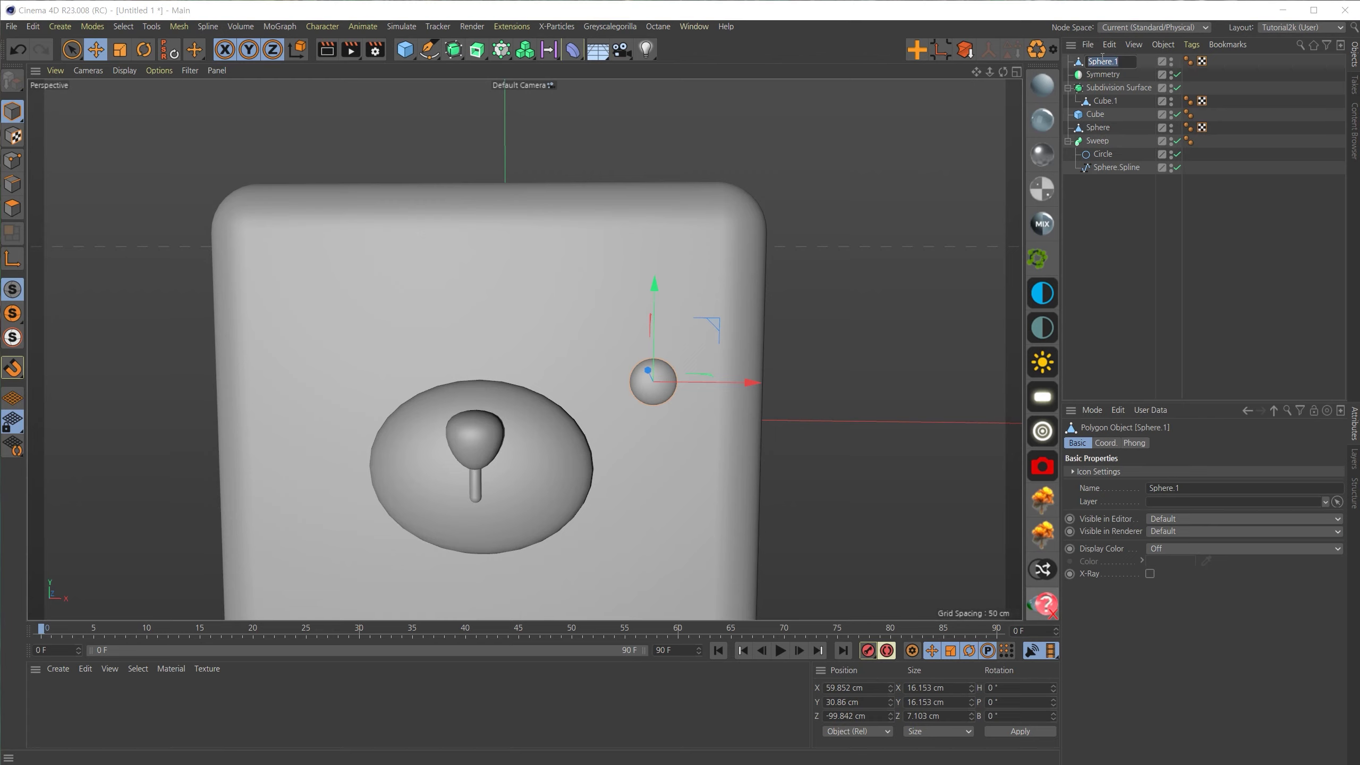
text(eye)
key(Return)
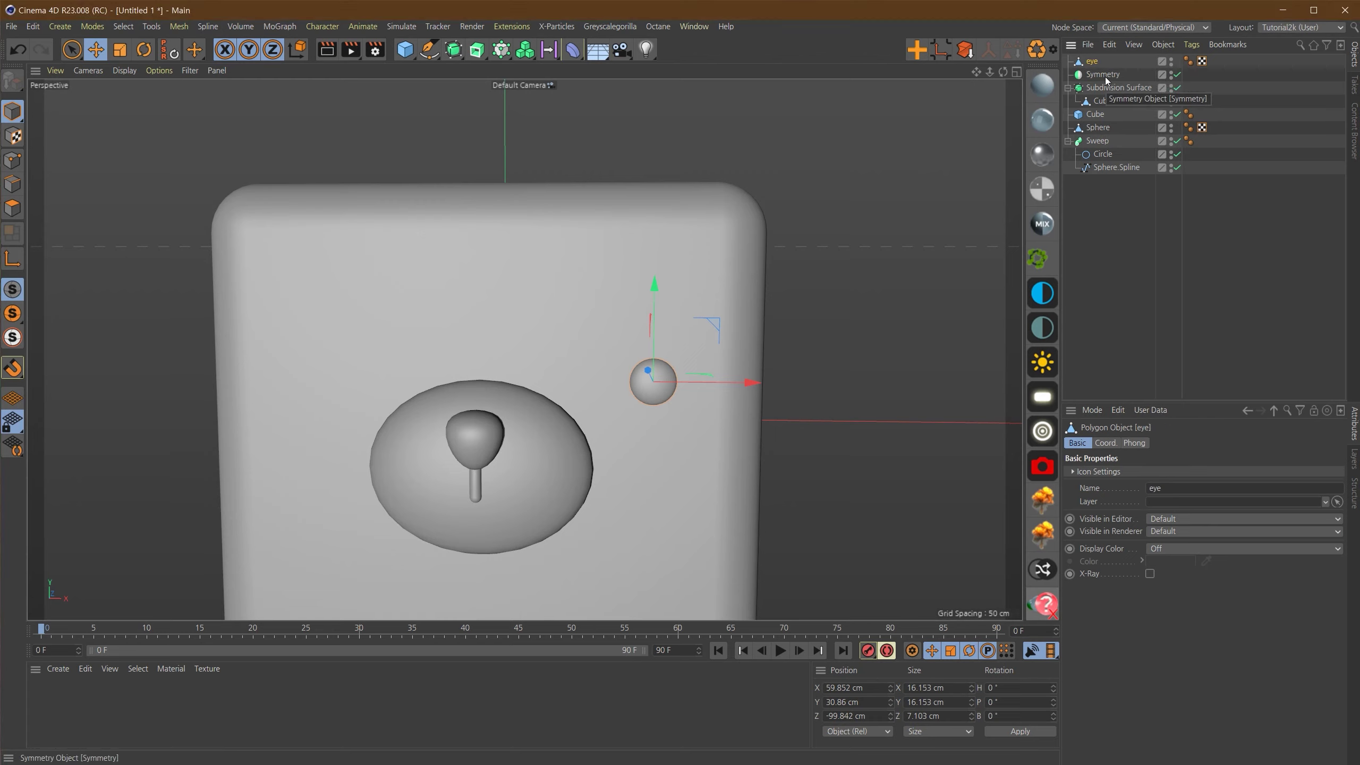
Step: Nest the eye under the Symmetry object to mirror it, and check both eyes from an angle
drag(1092, 62, 1099, 76)
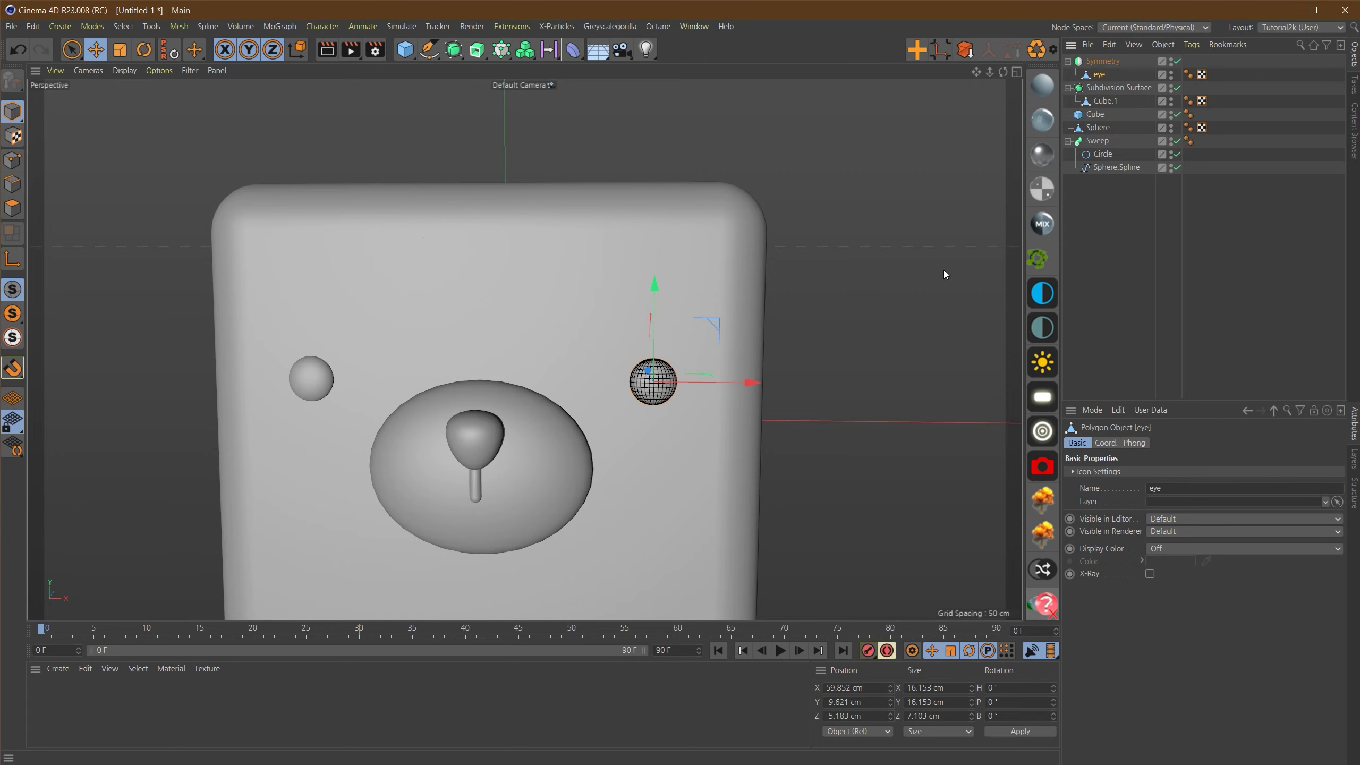
click(1182, 304)
alt+drag(455, 367, 388, 402)
scroll(551, 294, down, 3)
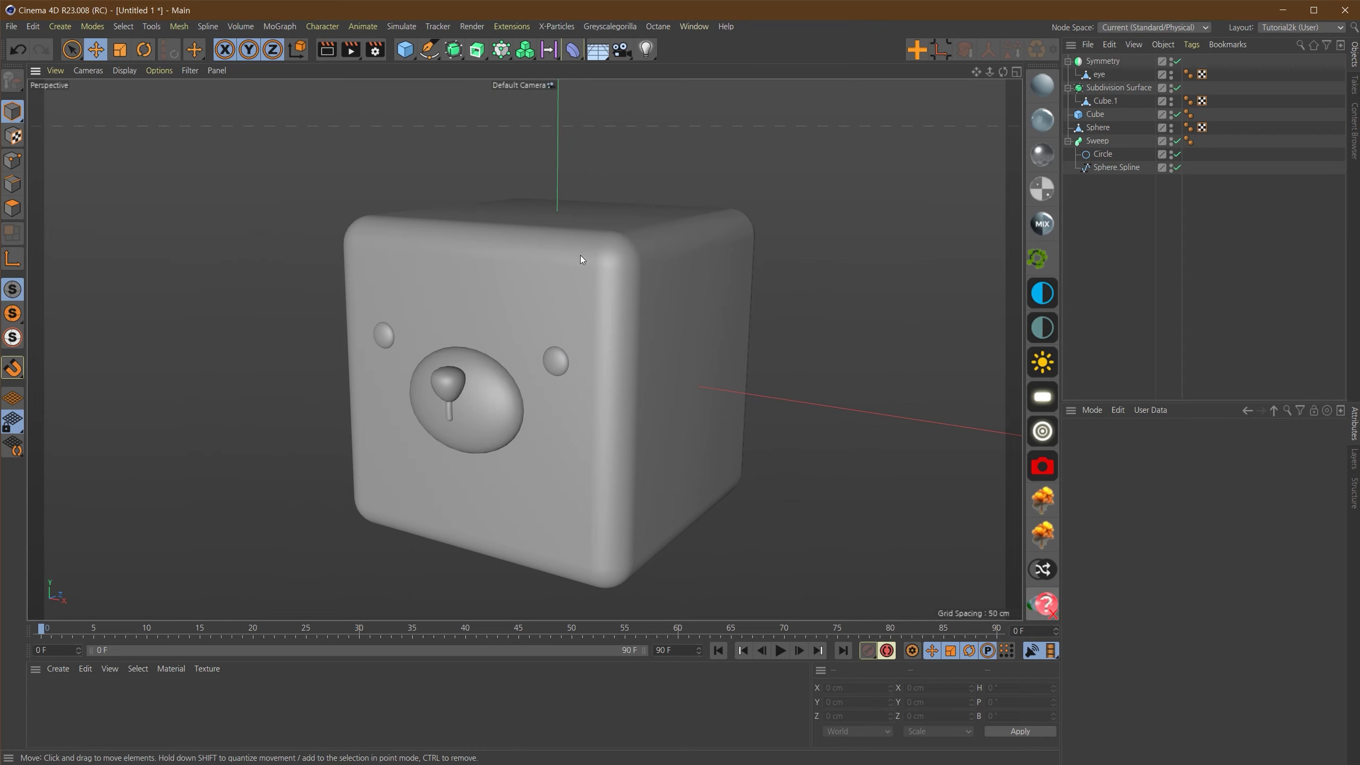
click(1102, 75)
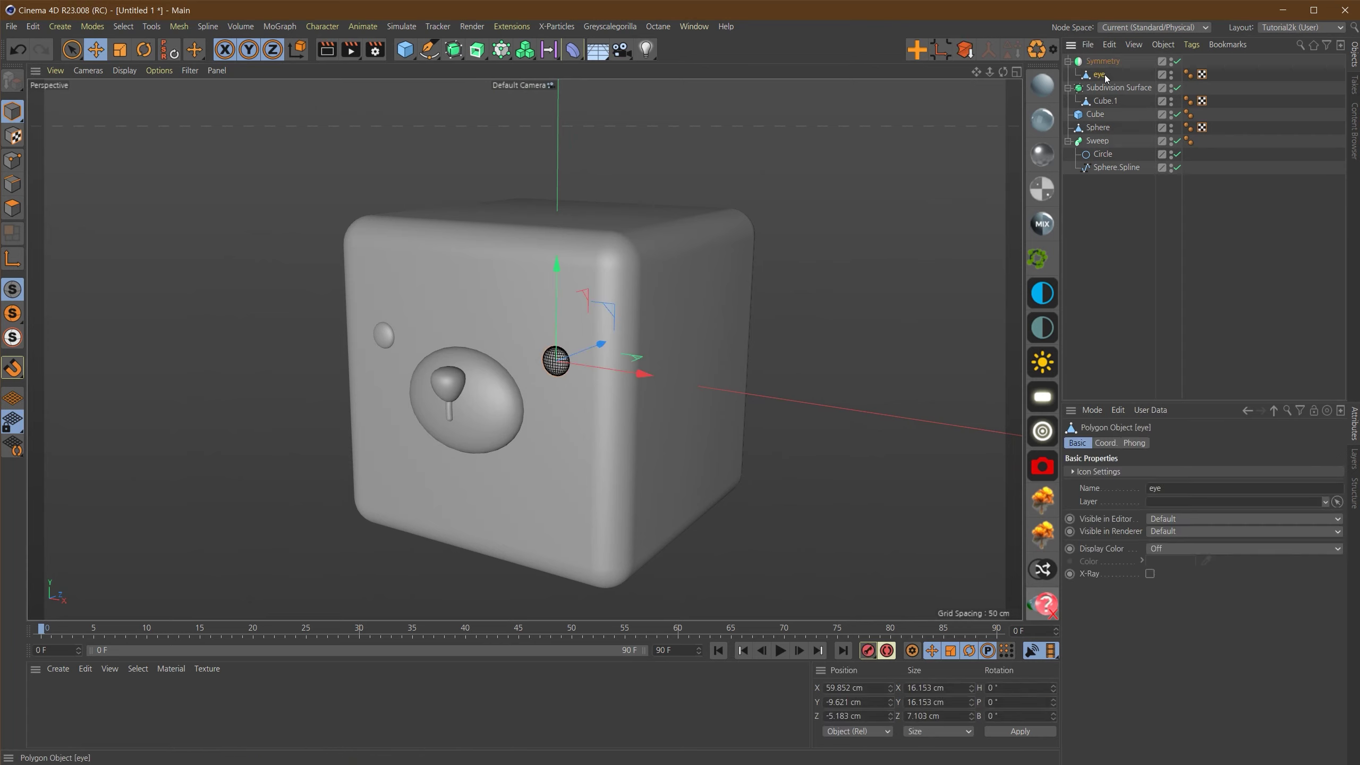
click(1186, 289)
alt+drag(638, 303, 602, 268)
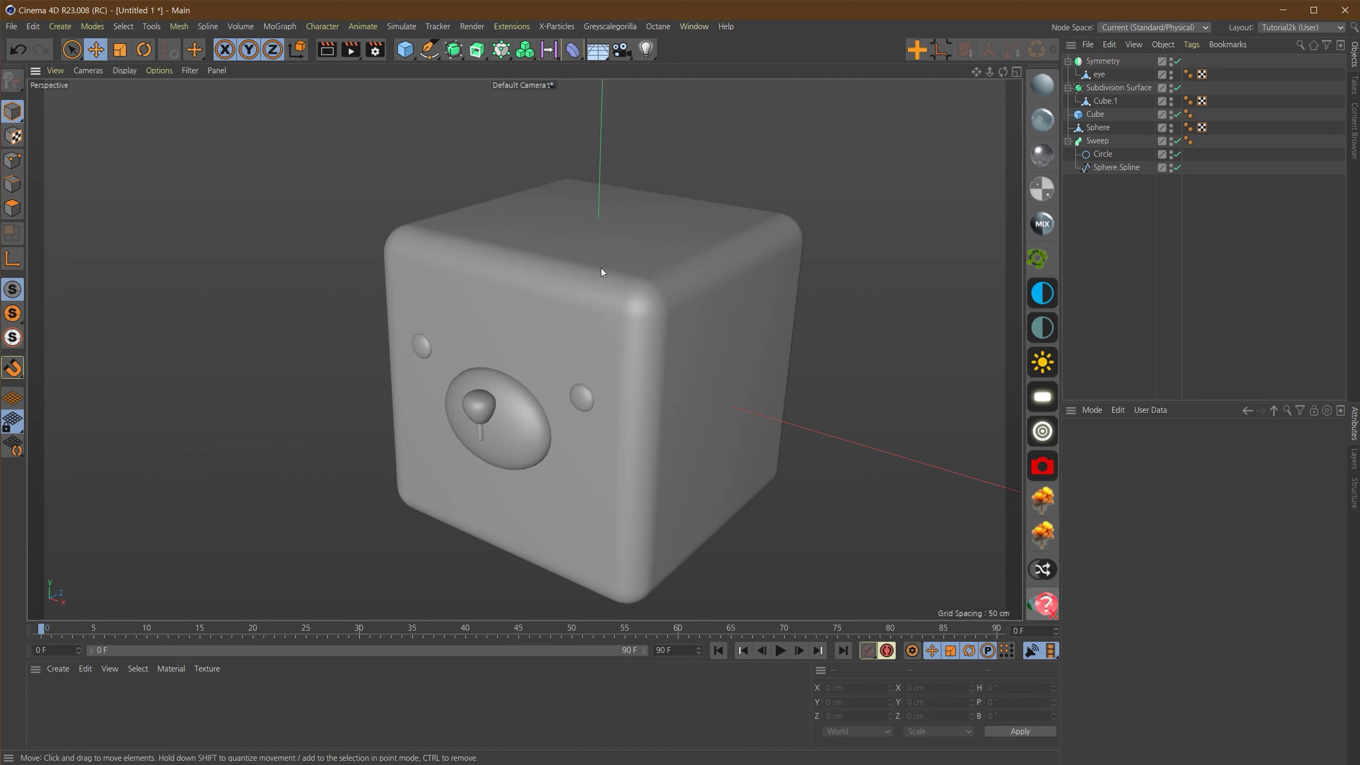
Step: Add a cube for the ear, scale it to about 43.24 cm and place it on the head's upper edge, about X 75.5, Y 103.7 cm
click(404, 51)
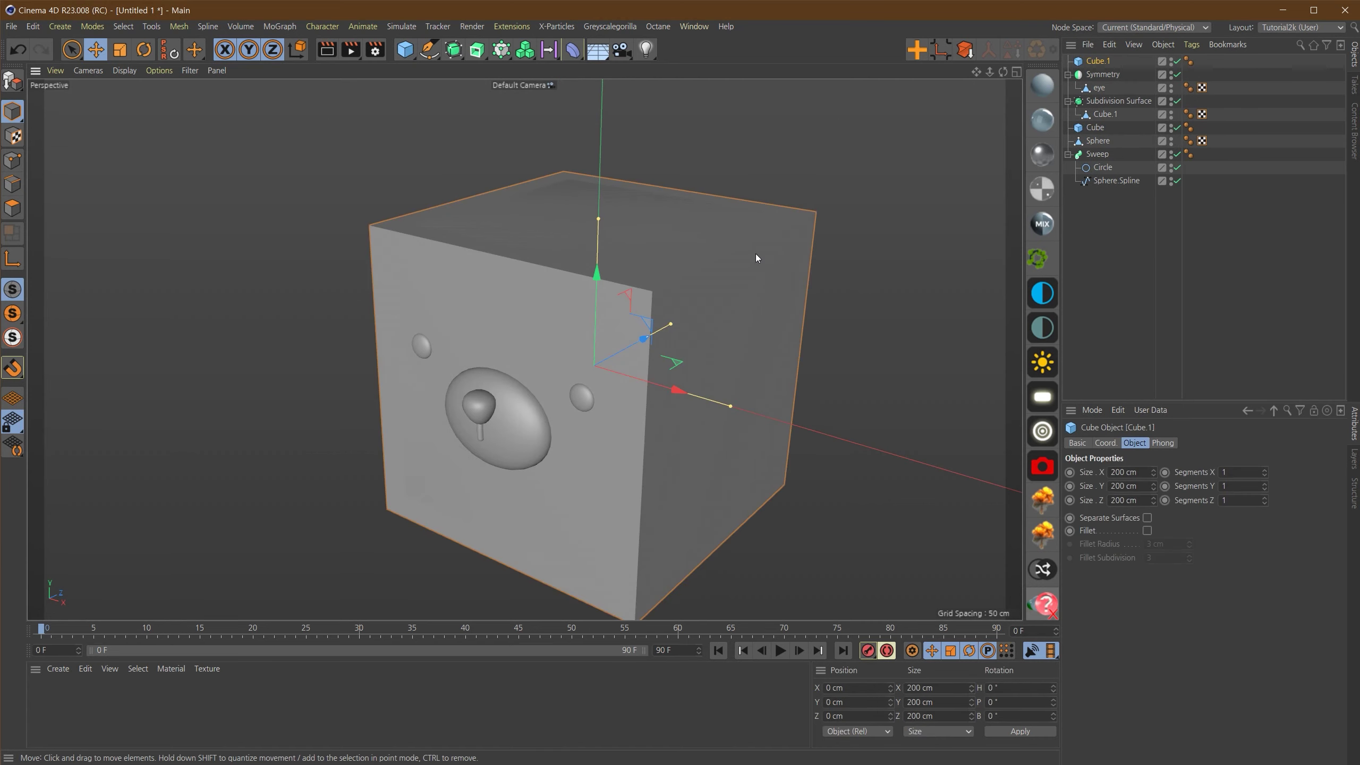
drag(594, 270, 610, 92)
key(t)
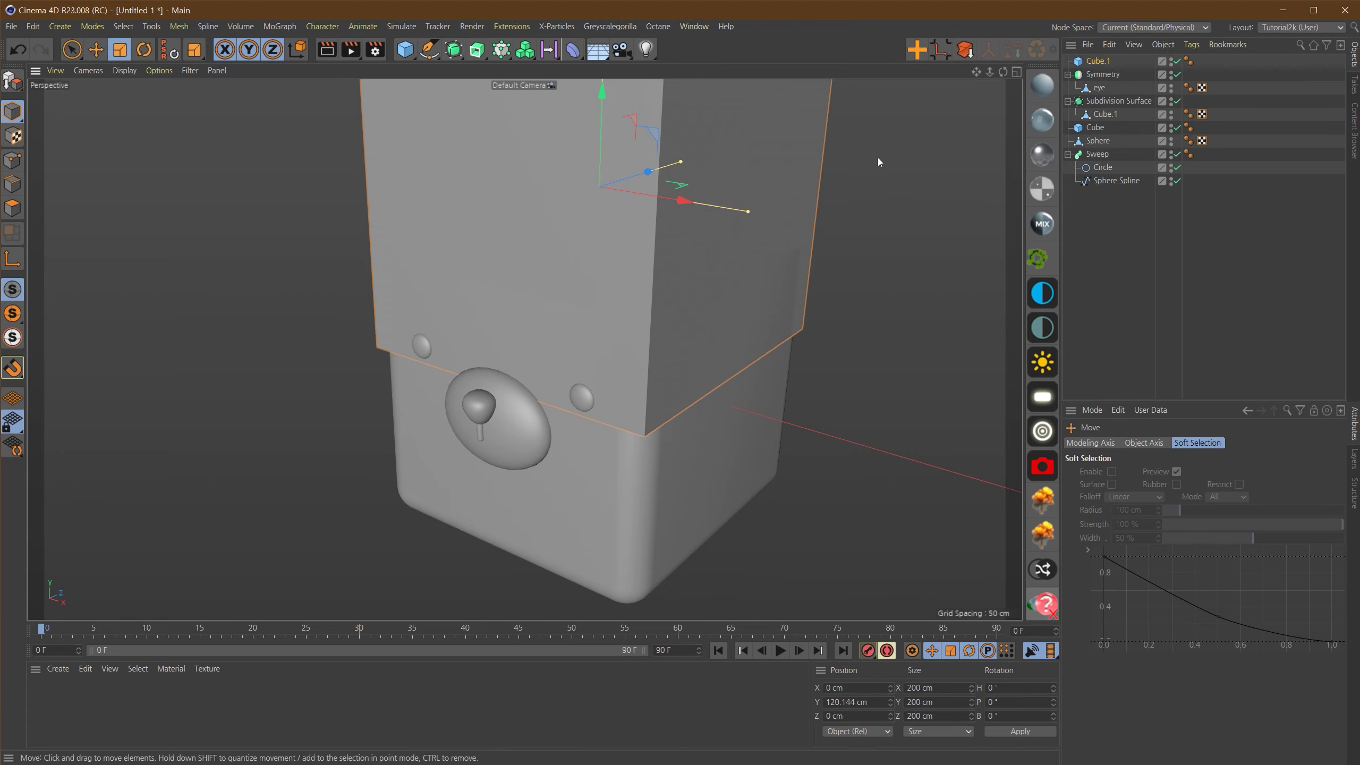
drag(878, 157, 456, 249)
key(e)
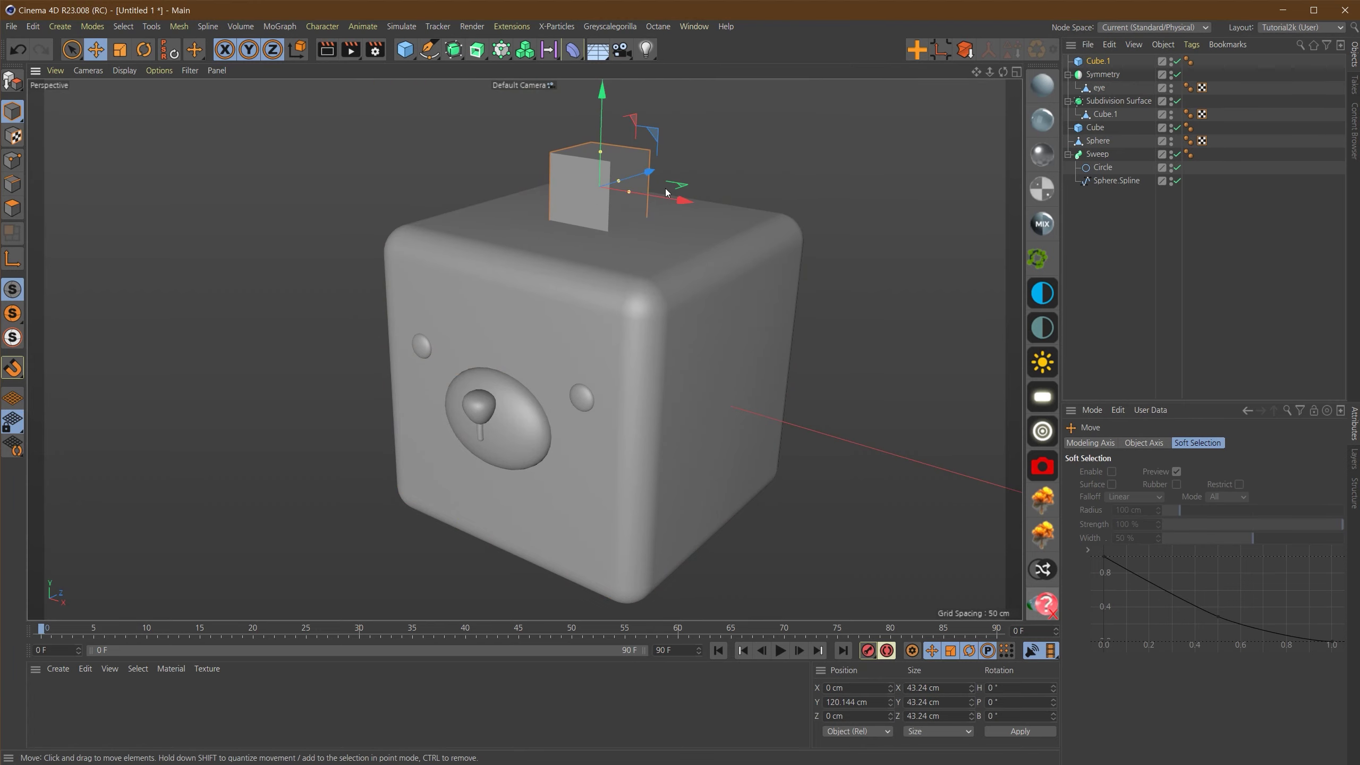
drag(660, 190, 779, 260)
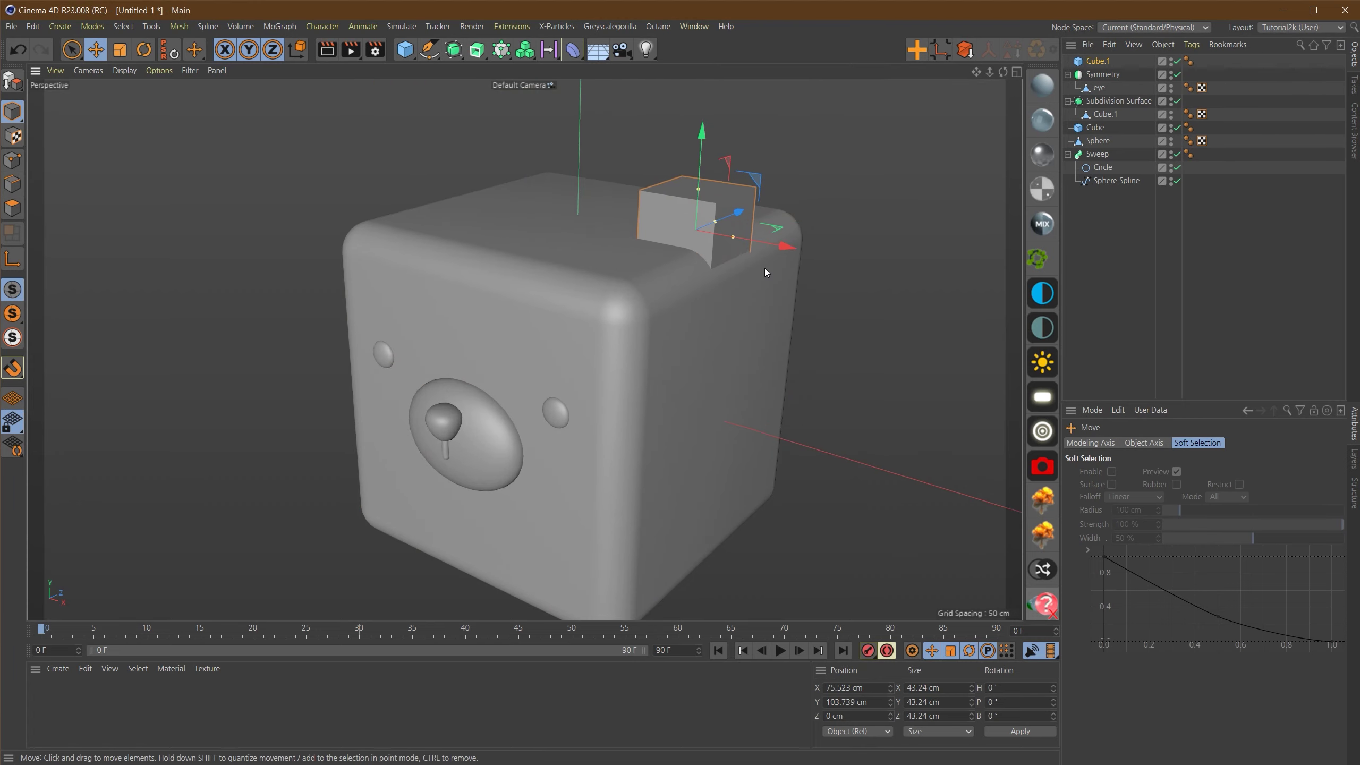
Step: In the front view, fit the cube to the reference's right-hand ear, about 77.8 by 72.7 cm, centred at about X 60.8, Y 92.7 cm
key(F4)
scroll(825, 301, down, 10)
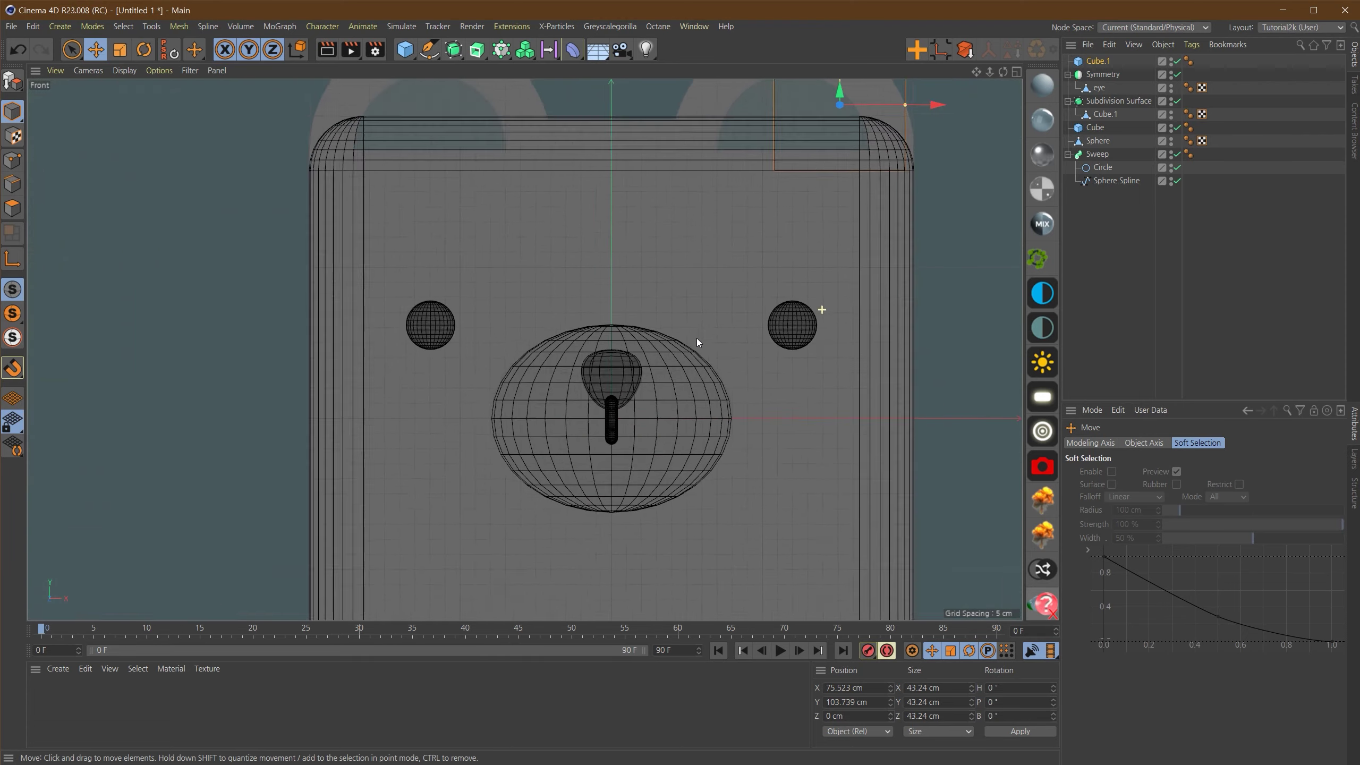
alt+middle_drag(972, 253, 832, 411)
scroll(685, 306, up, 5)
drag(885, 401, 786, 413)
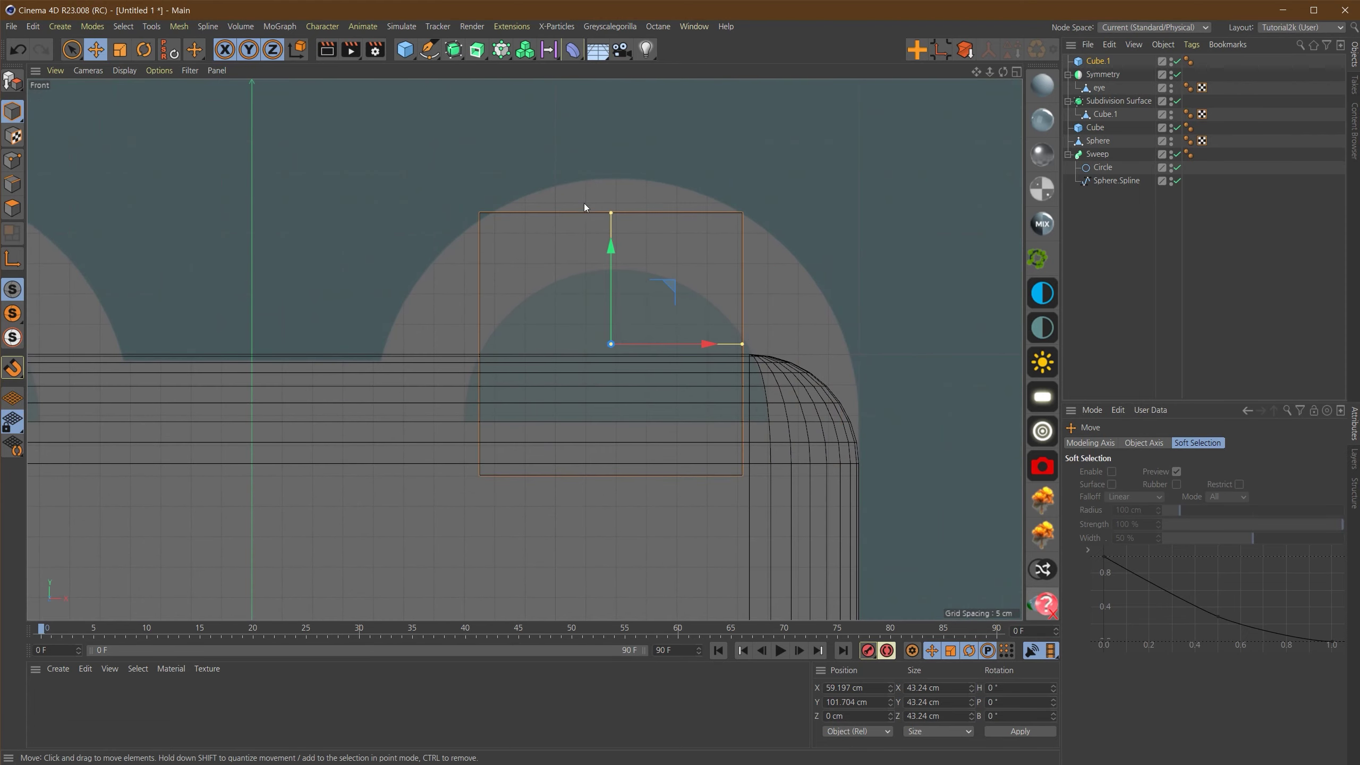
drag(612, 252, 598, 296)
drag(598, 296, 598, 279)
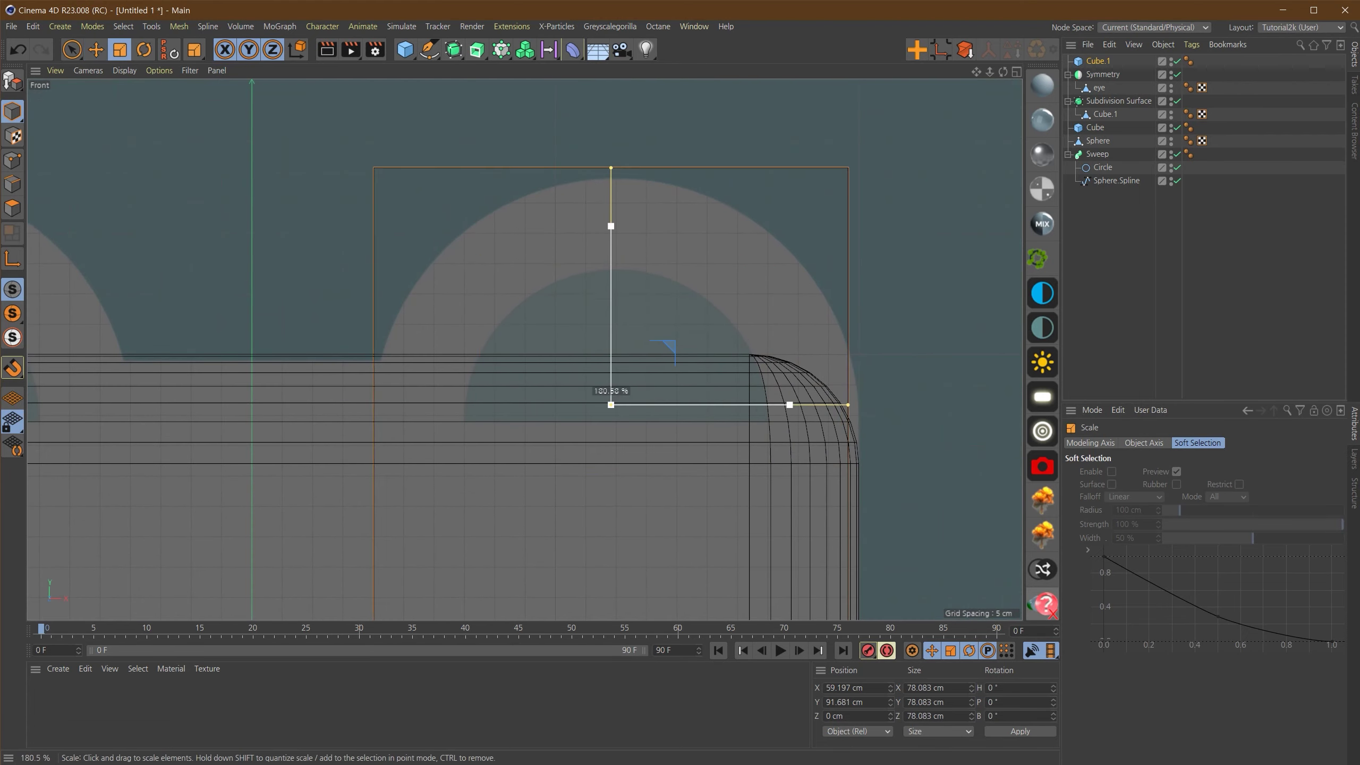
drag(752, 323, 754, 323)
key(e)
drag(696, 407, 703, 408)
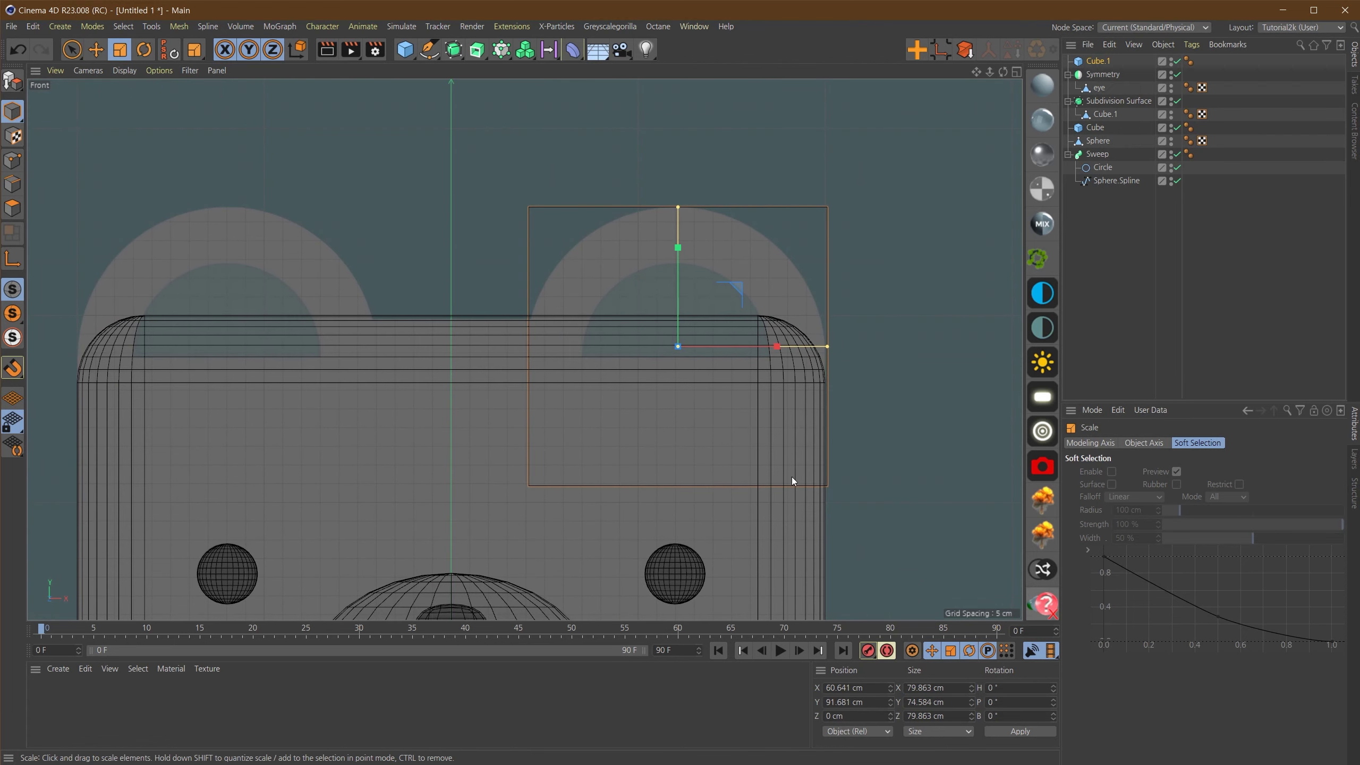
drag(817, 351, 781, 347)
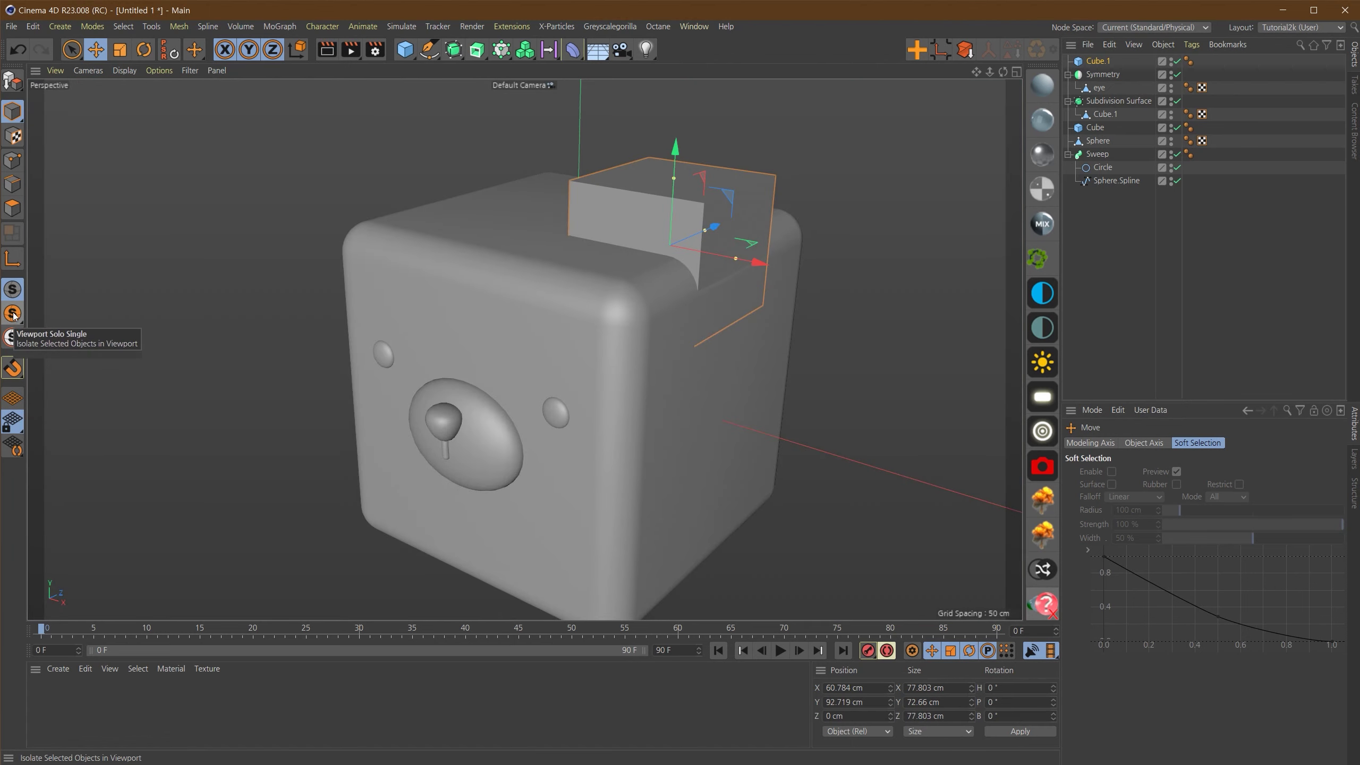
Step: Isolate the ear cube in the perspective view and make it editable
click(15, 314)
alt+right_drag(656, 234, 744, 228)
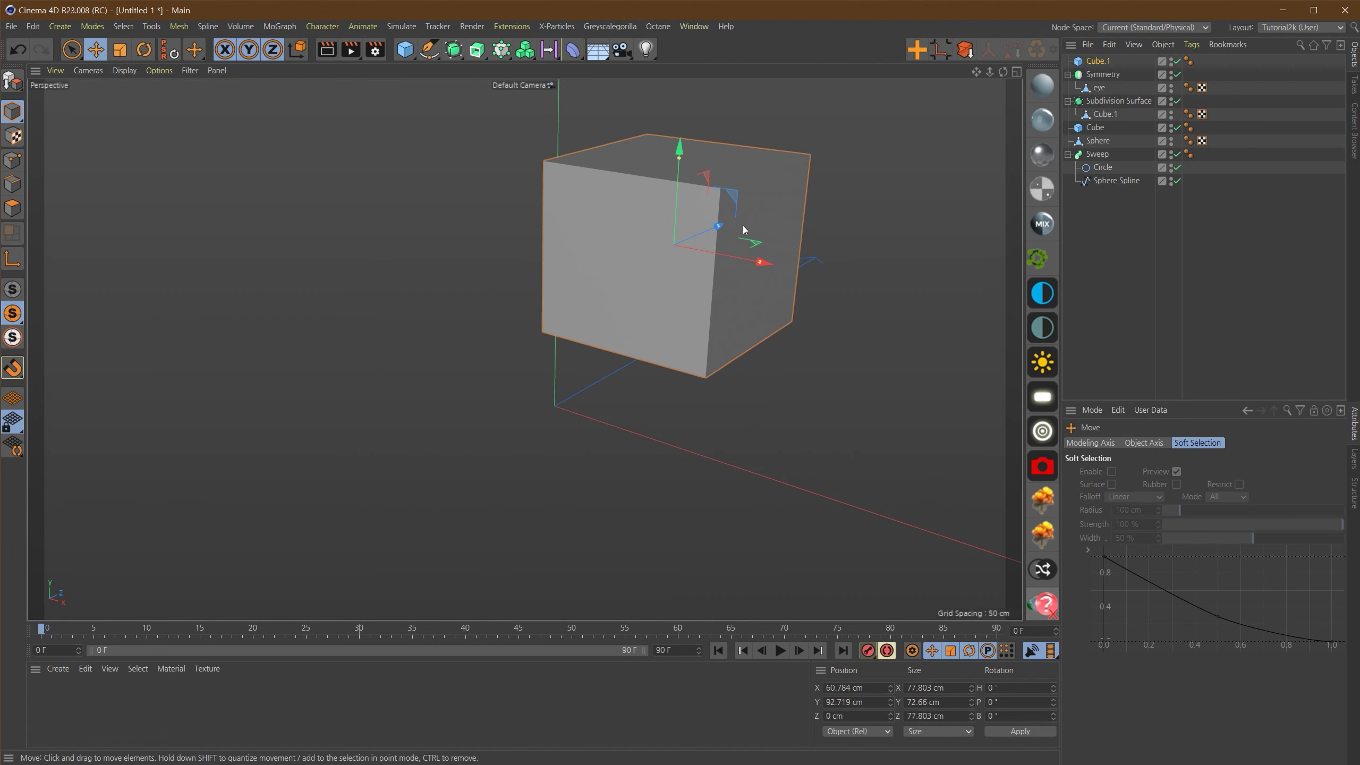
alt+middle_drag(743, 228, 598, 290)
alt+drag(599, 290, 672, 292)
alt+middle_drag(490, 358, 601, 257)
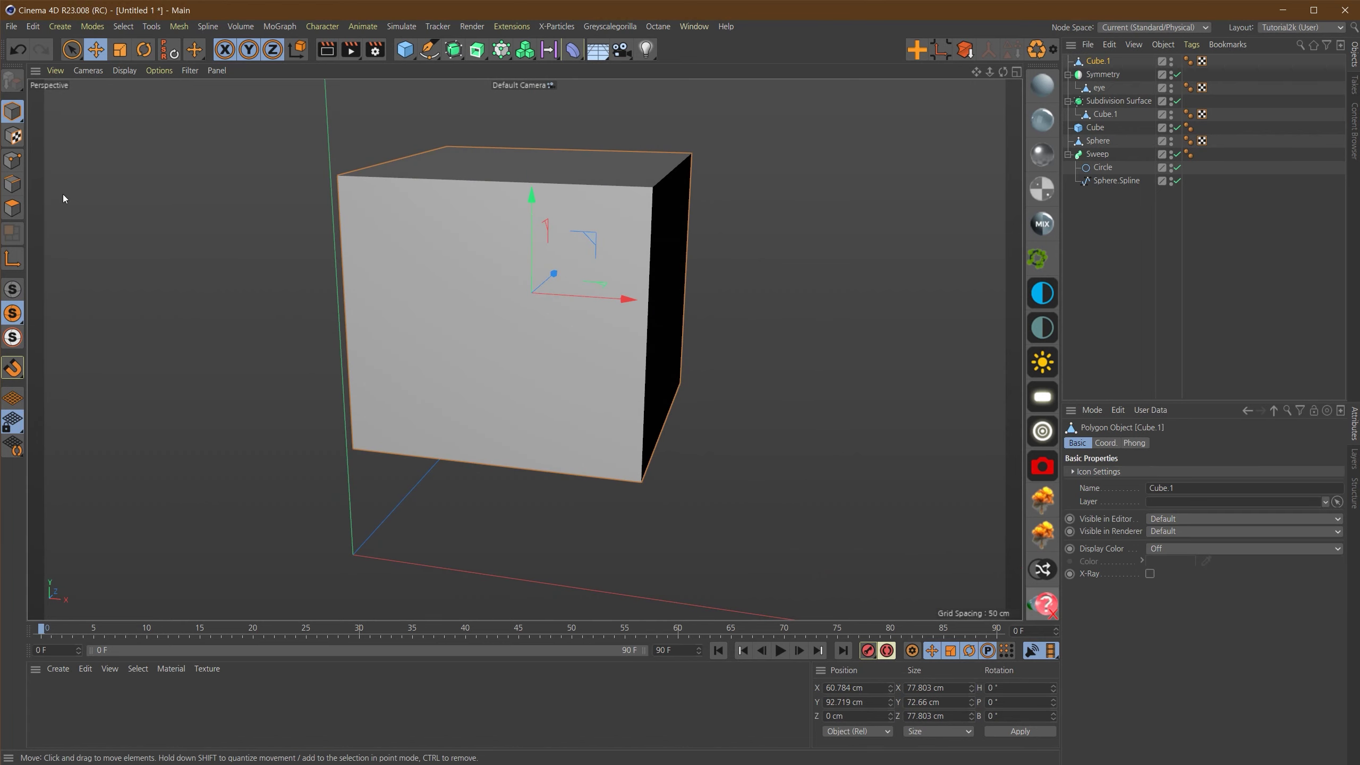
Step: Inset the ear cube's front polygon by about 13.4 cm with Extrude Inner and lower the inset polygon to about Y -1.5 cm
click(12, 207)
click(529, 309)
alt+middle_drag(546, 348, 584, 333)
alt+drag(874, 250, 866, 248)
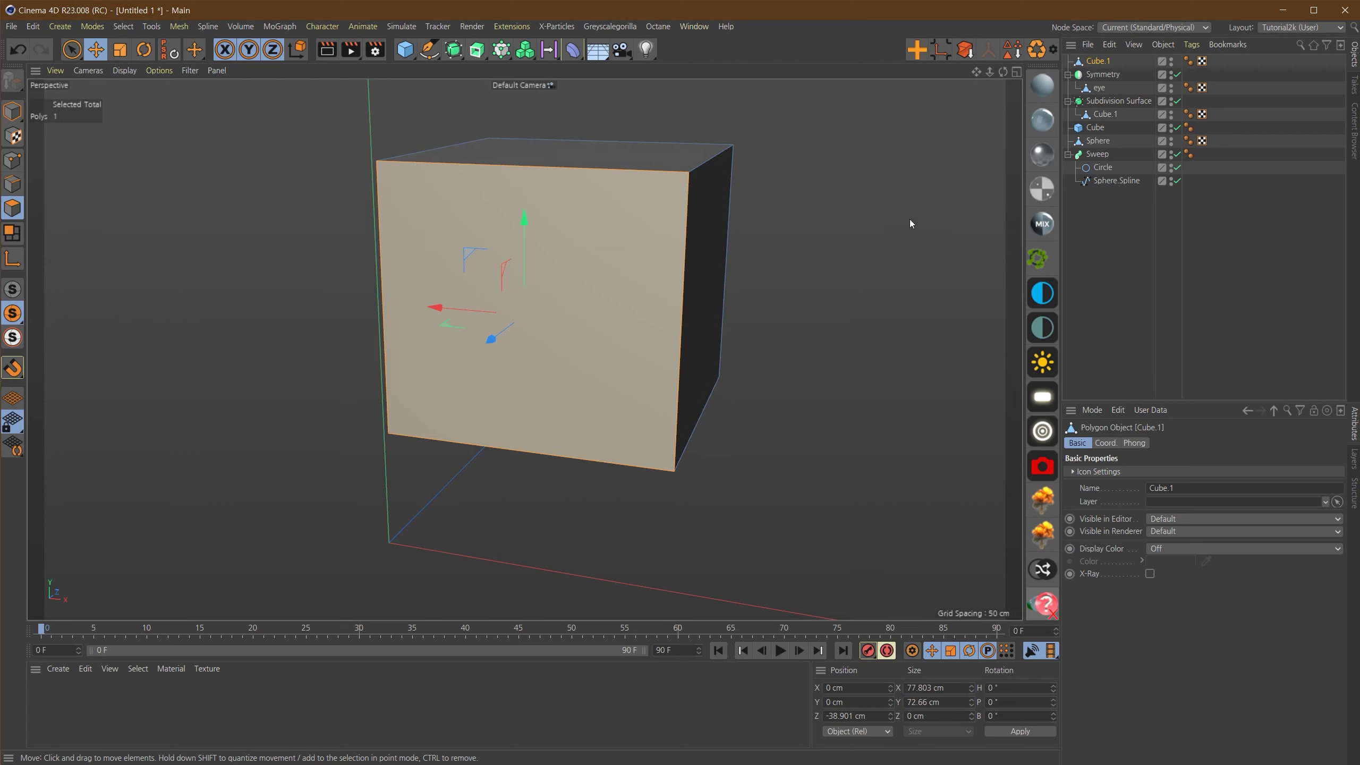
key(i)
alt+middle_drag(755, 185, 724, 191)
right_click(752, 219)
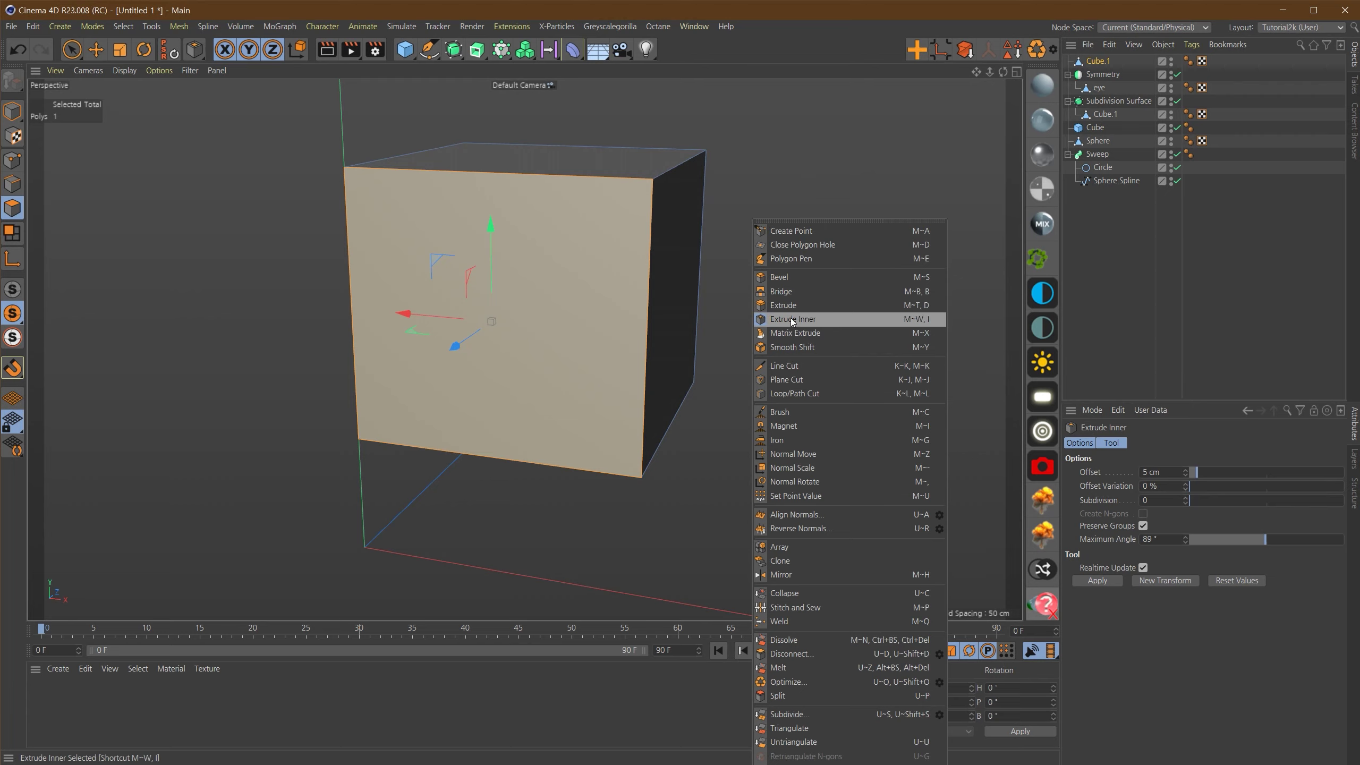
click(826, 180)
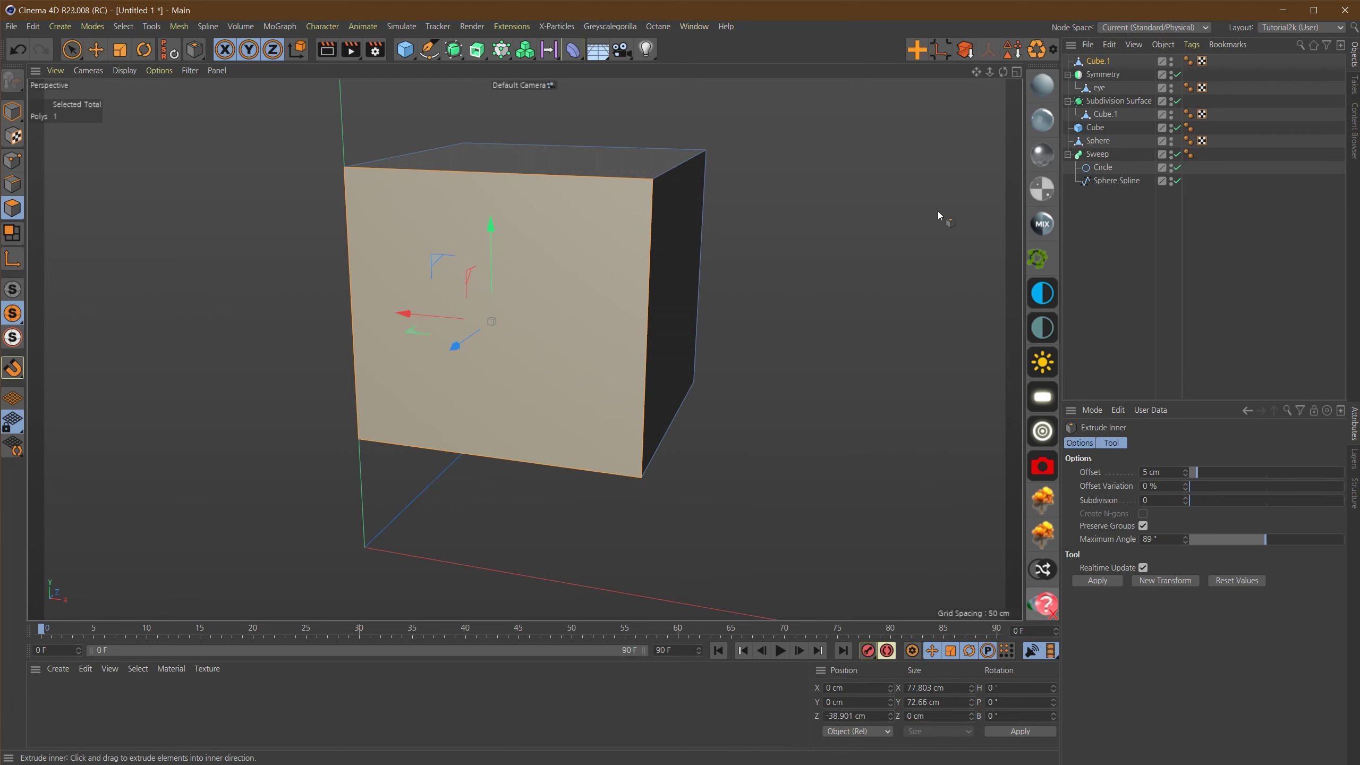
drag(942, 295, 702, 246)
key(ctrl+z)
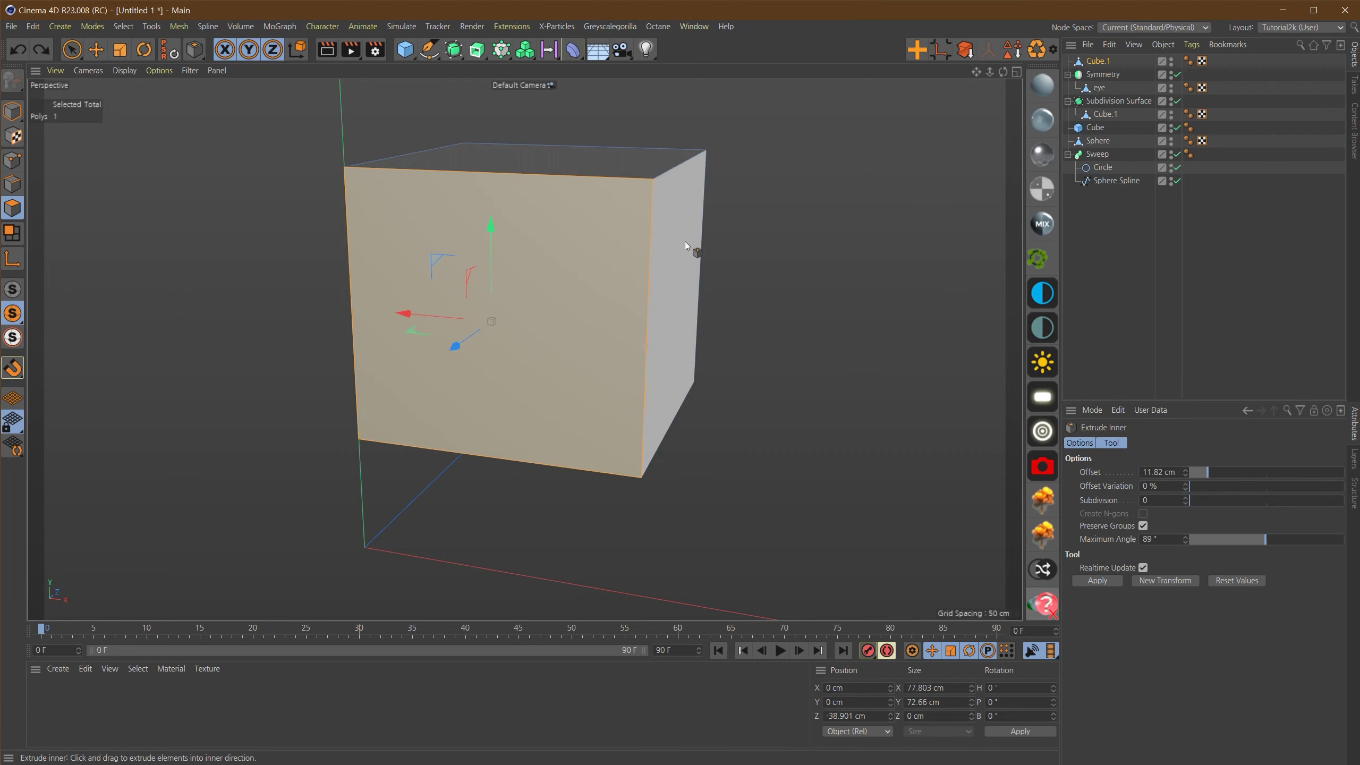
drag(929, 219, 688, 218)
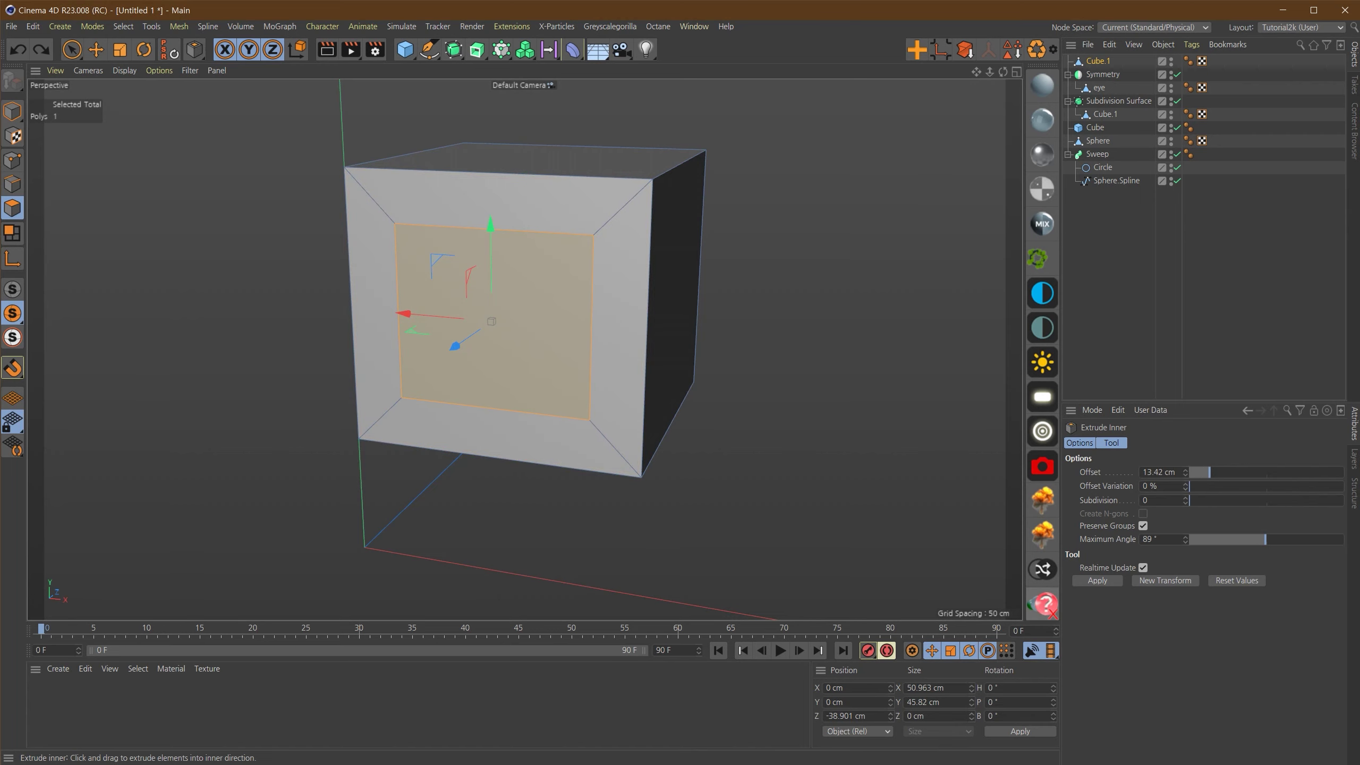
key(F4)
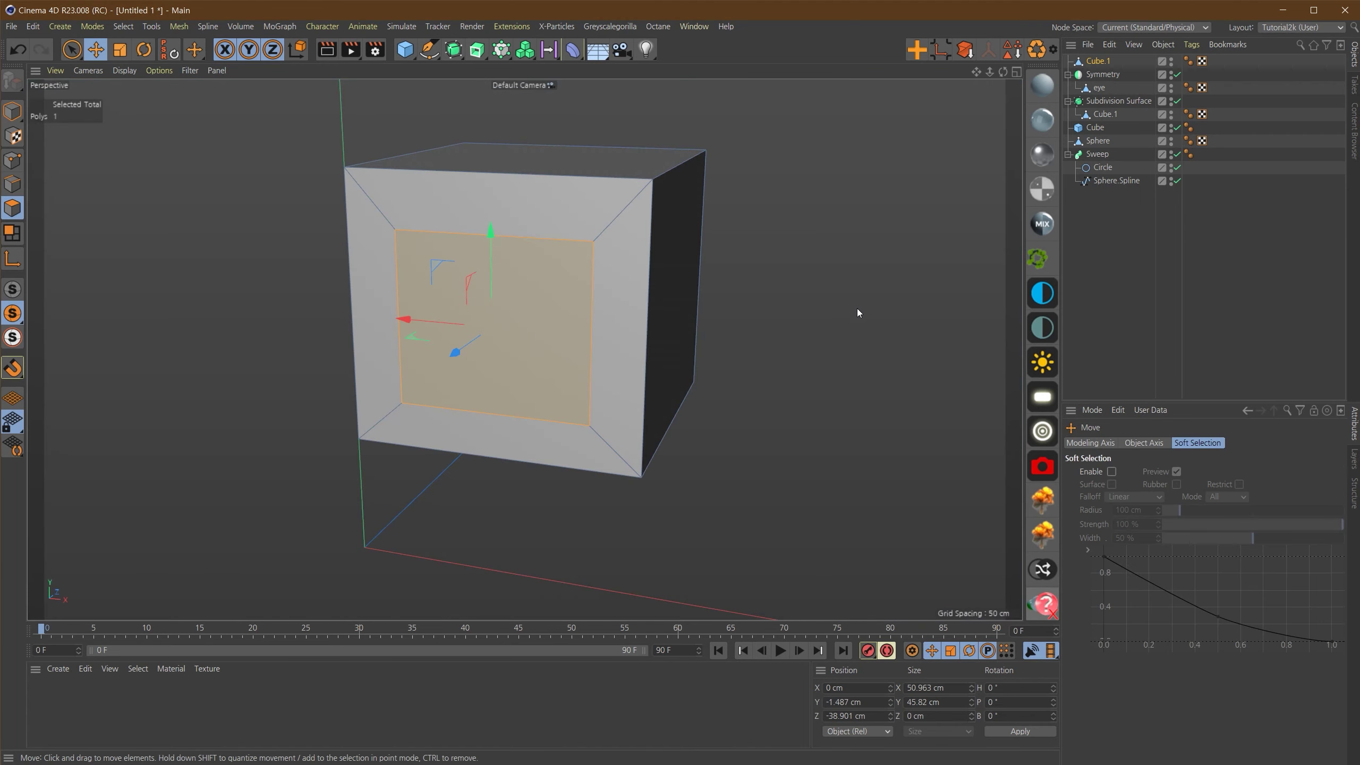
Step: Extrude the inset polygon about 22.06 cm inward to form the ear's recess
alt+drag(857, 308, 822, 289)
right_click(865, 263)
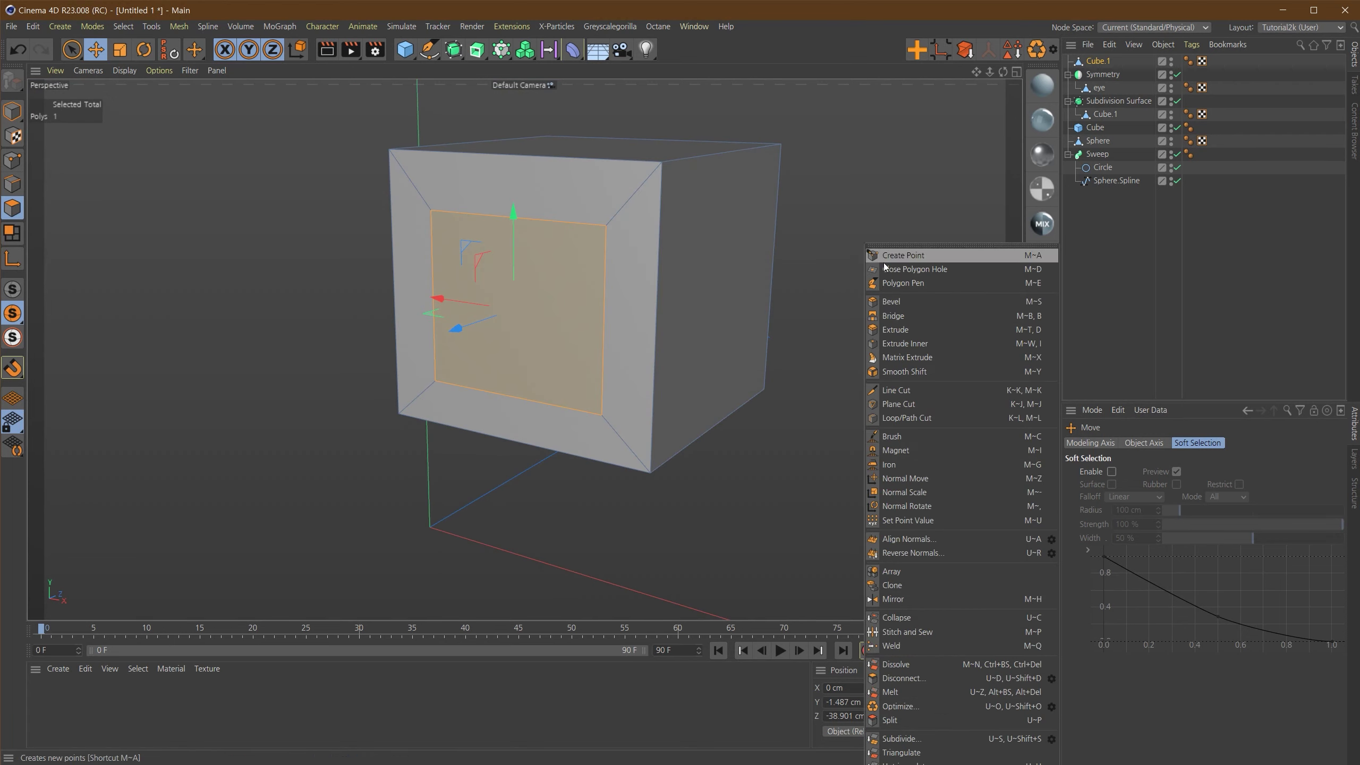
click(905, 330)
drag(920, 361, 853, 363)
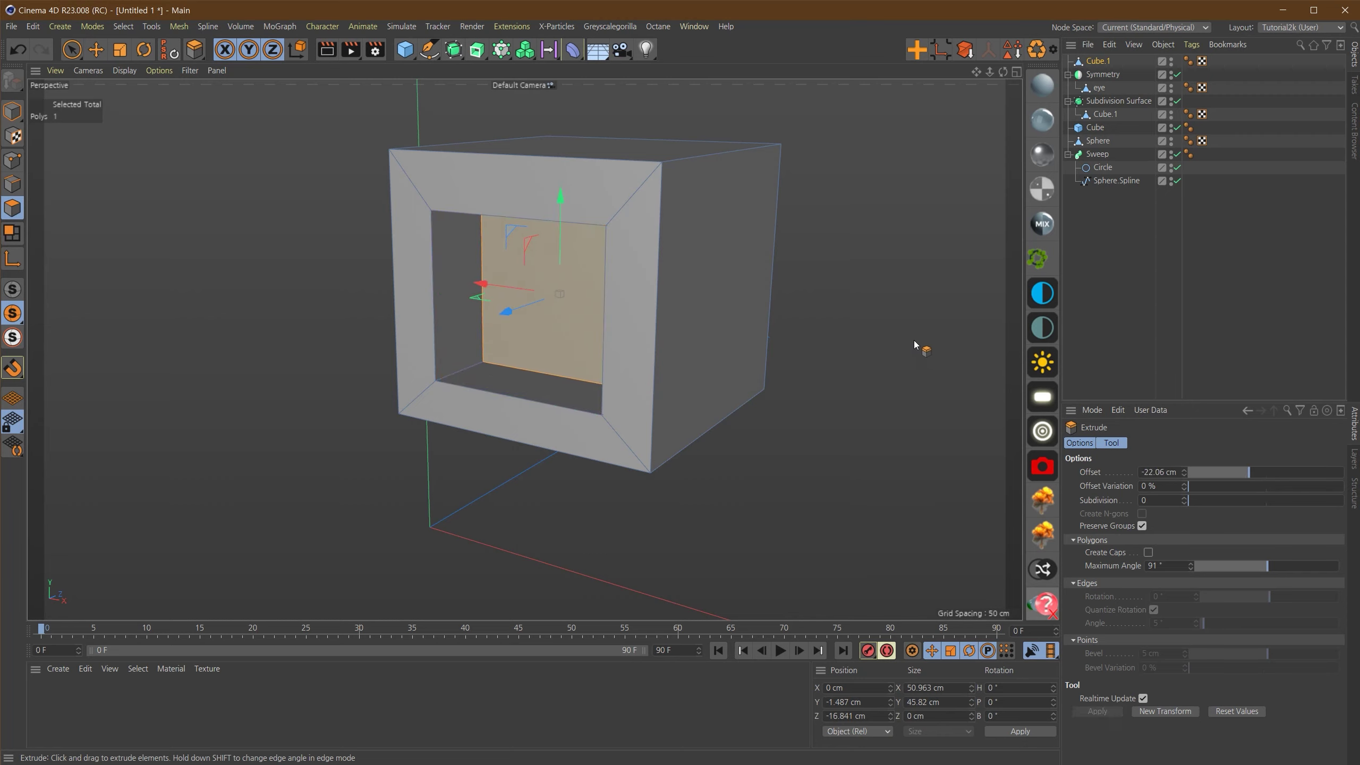
mouse_move(749, 295)
alt+mouse_down()
mouse_move(726, 282)
mouse_move(756, 275)
alt+mouse_up()
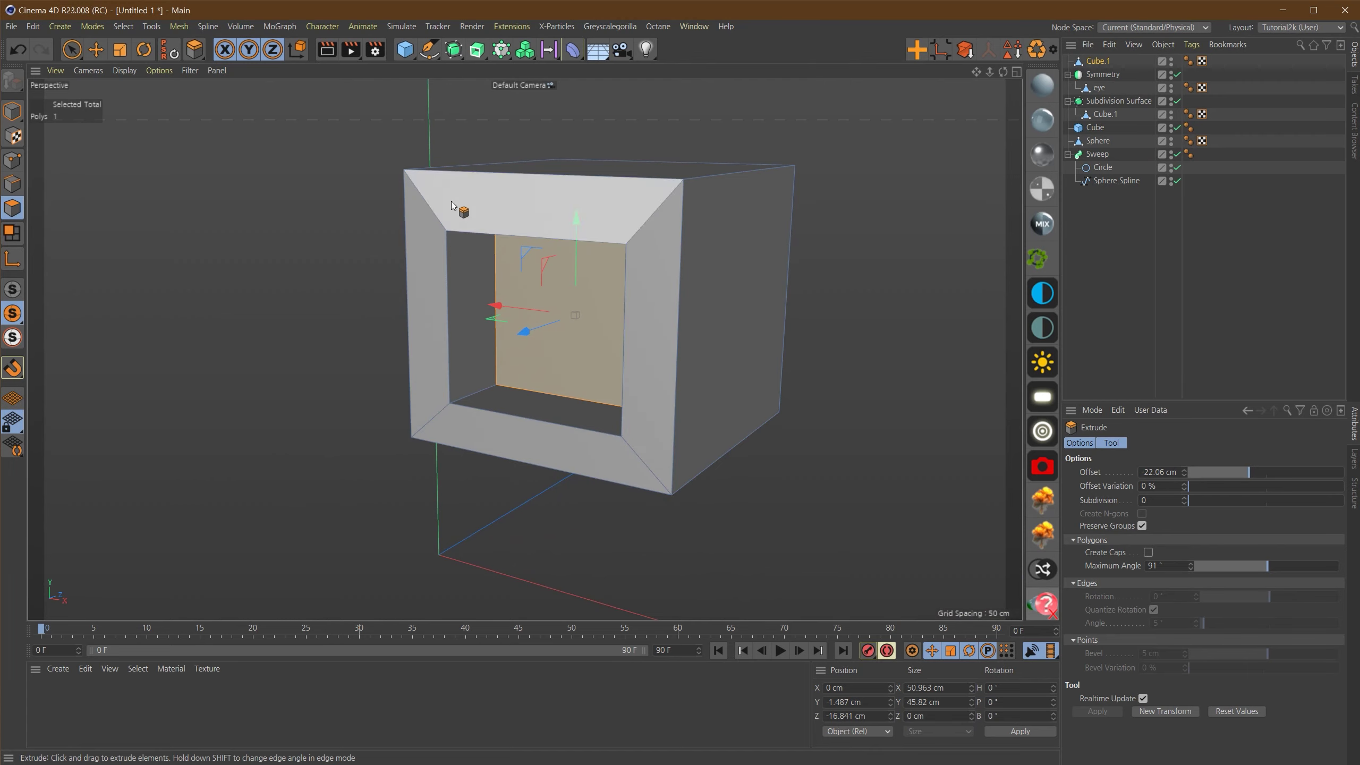
scroll(661, 216, up, 2)
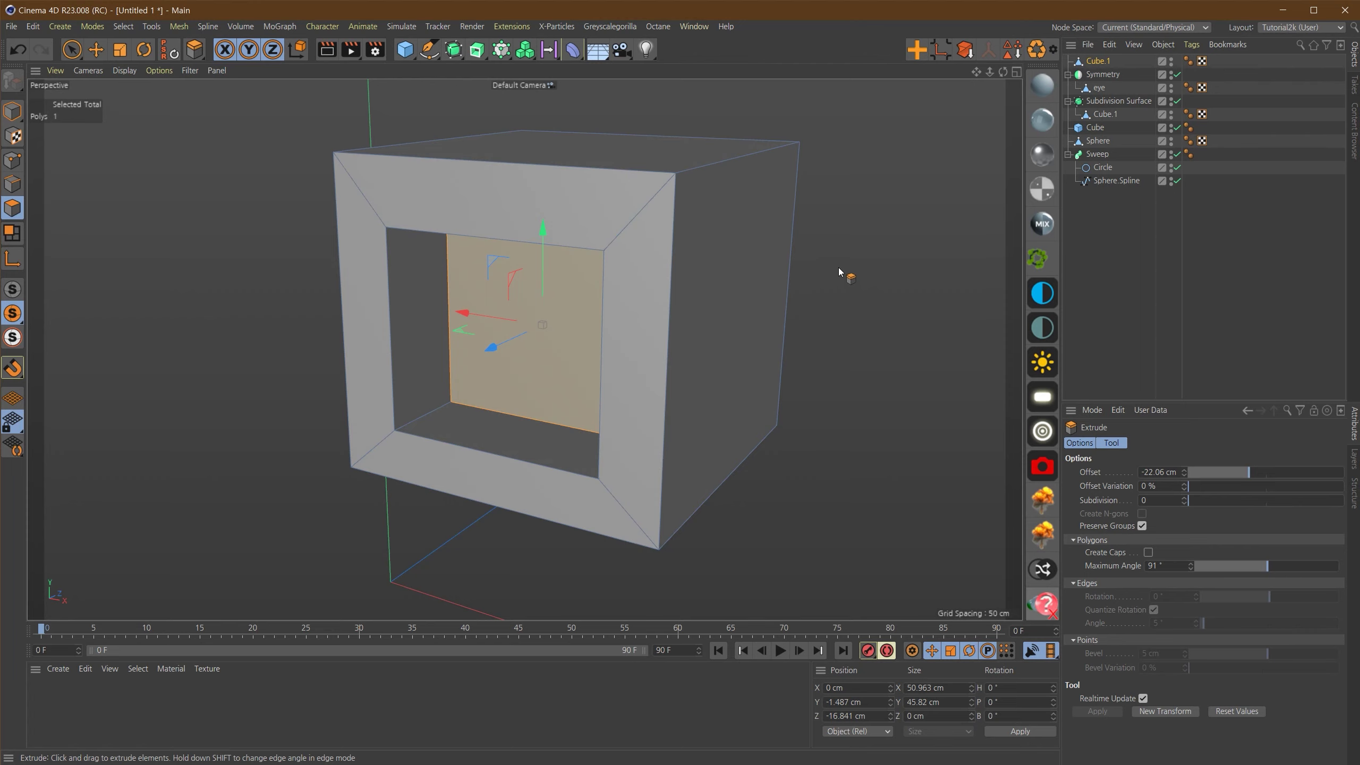
Step: Add a loop cut at 50% offset around the ear cube's front frame
key(k)
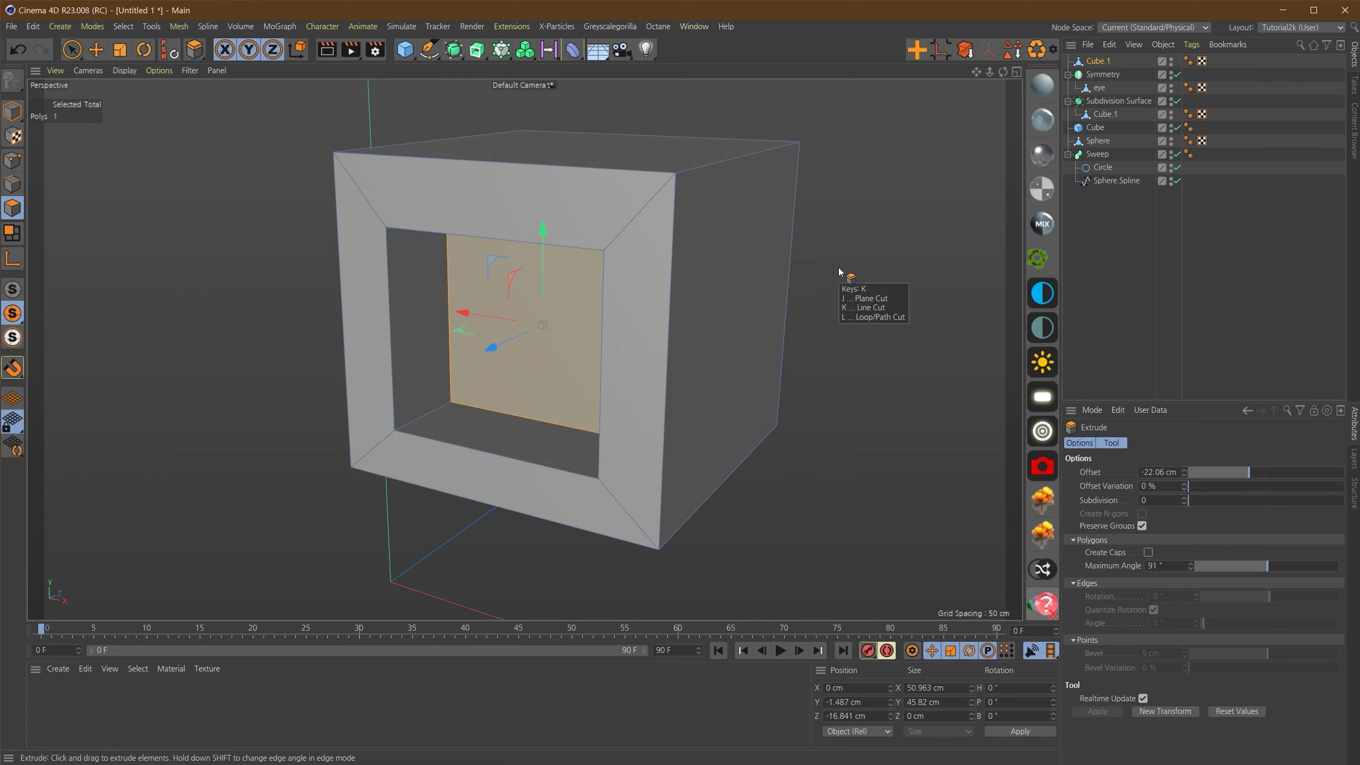
key(l)
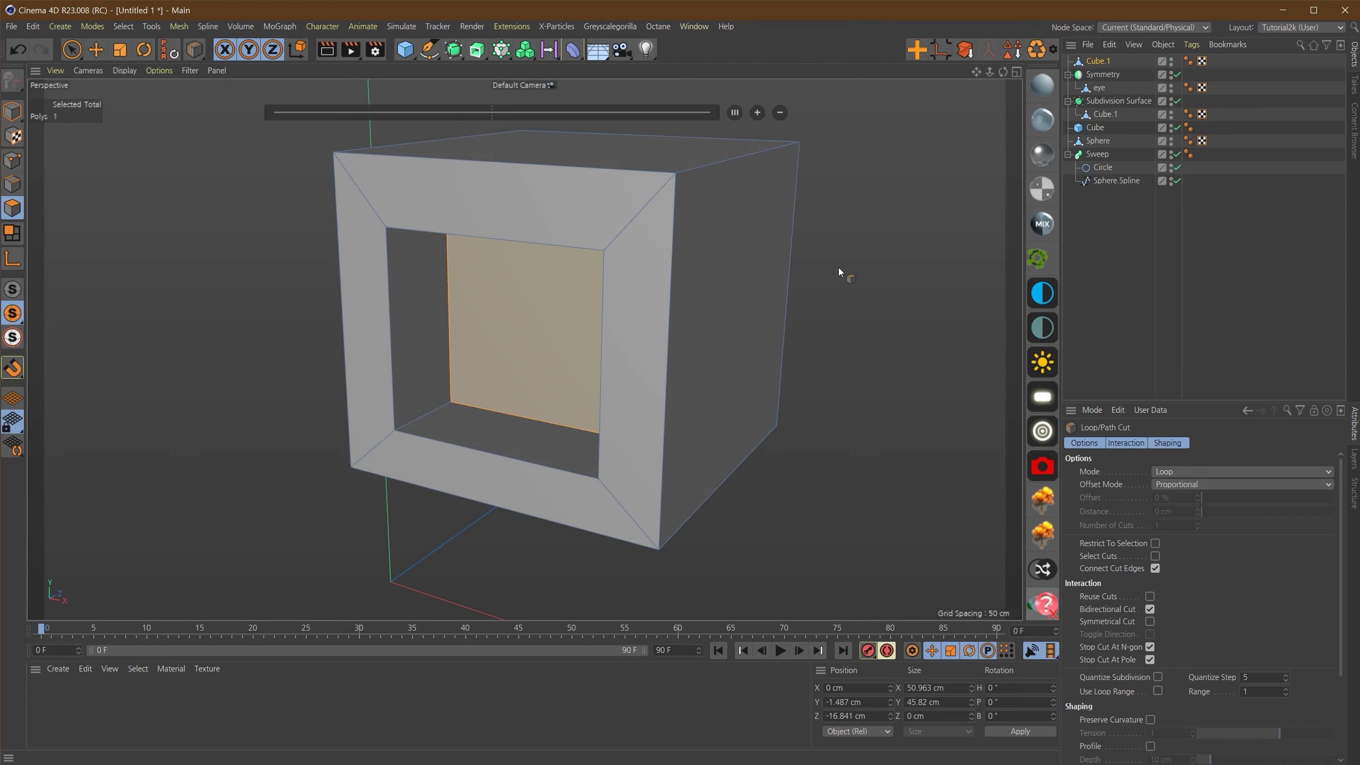
right_click(857, 228)
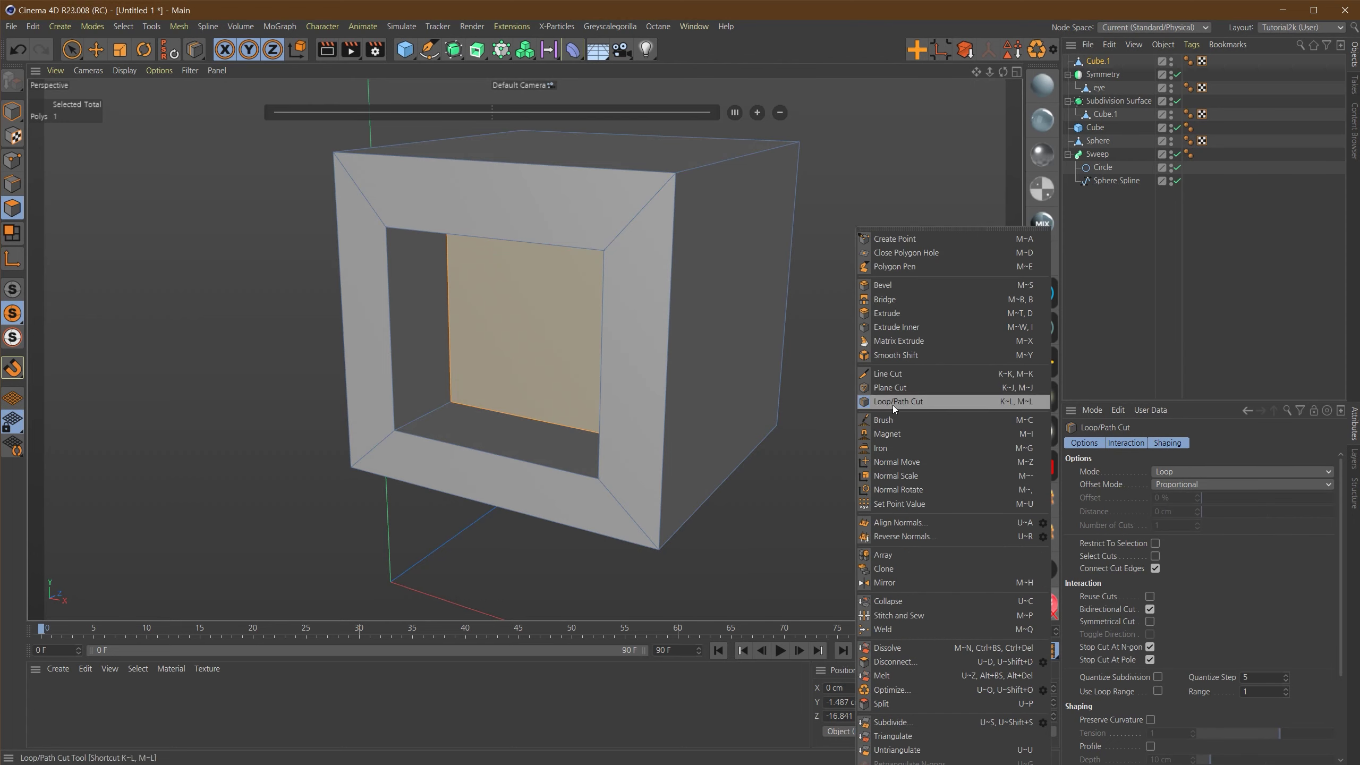
click(929, 405)
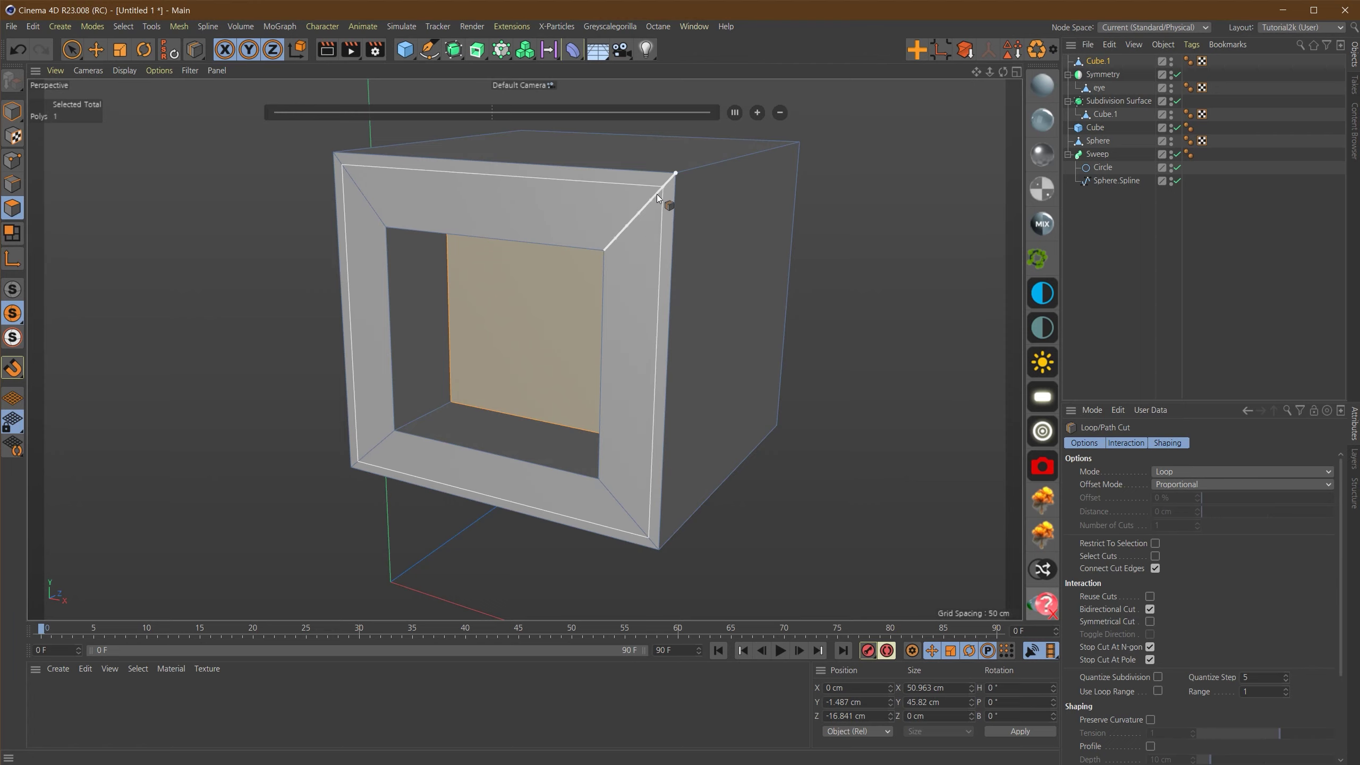
click(638, 215)
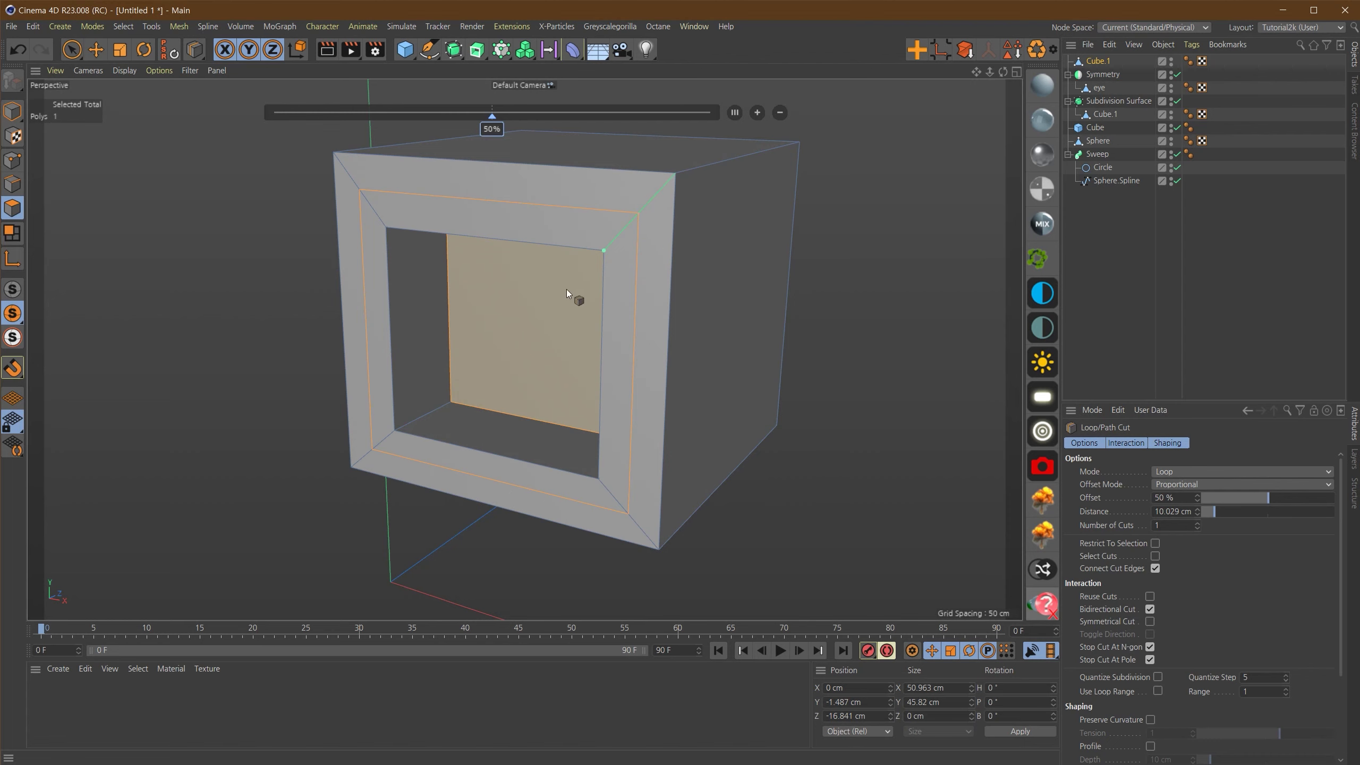
Step: Select the new edge loop around the ear cube's front frame and pull it forward to about Z -45.3 cm
click(12, 184)
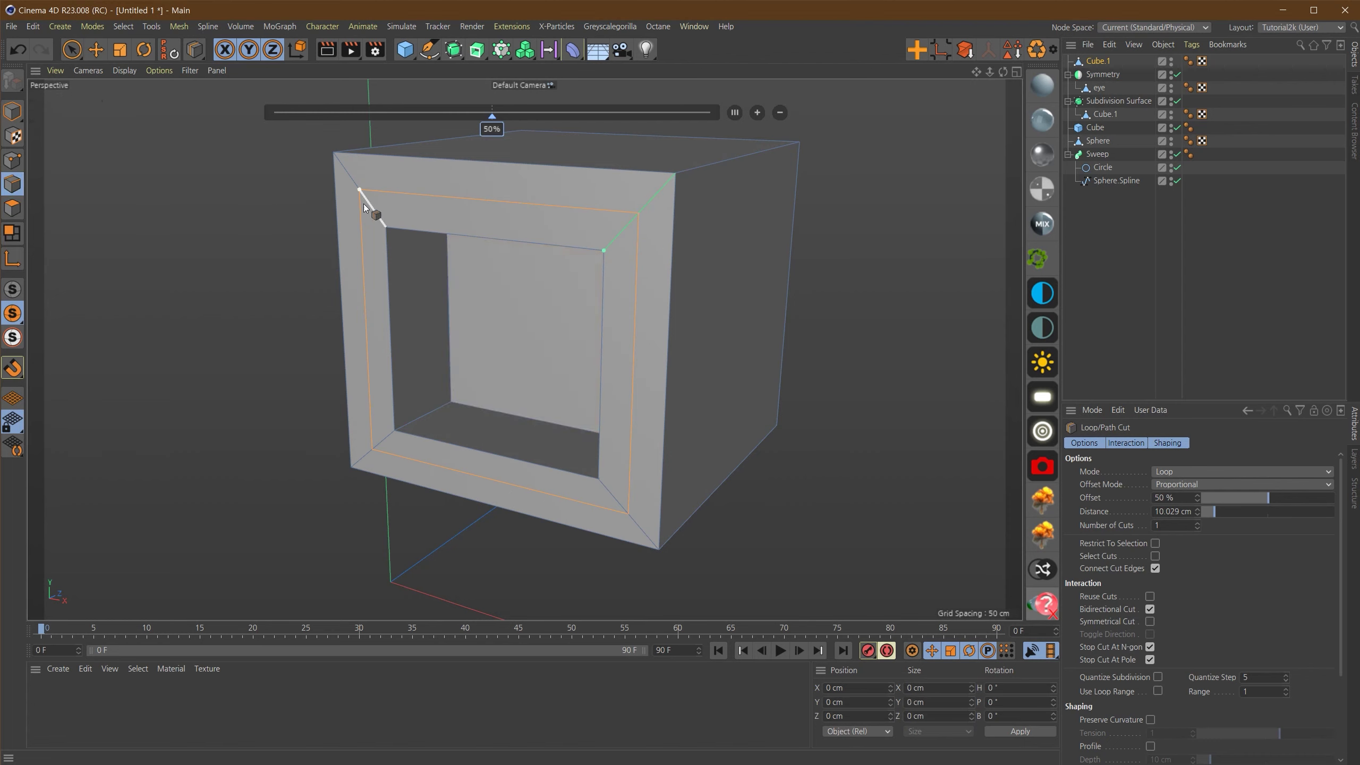
key(e)
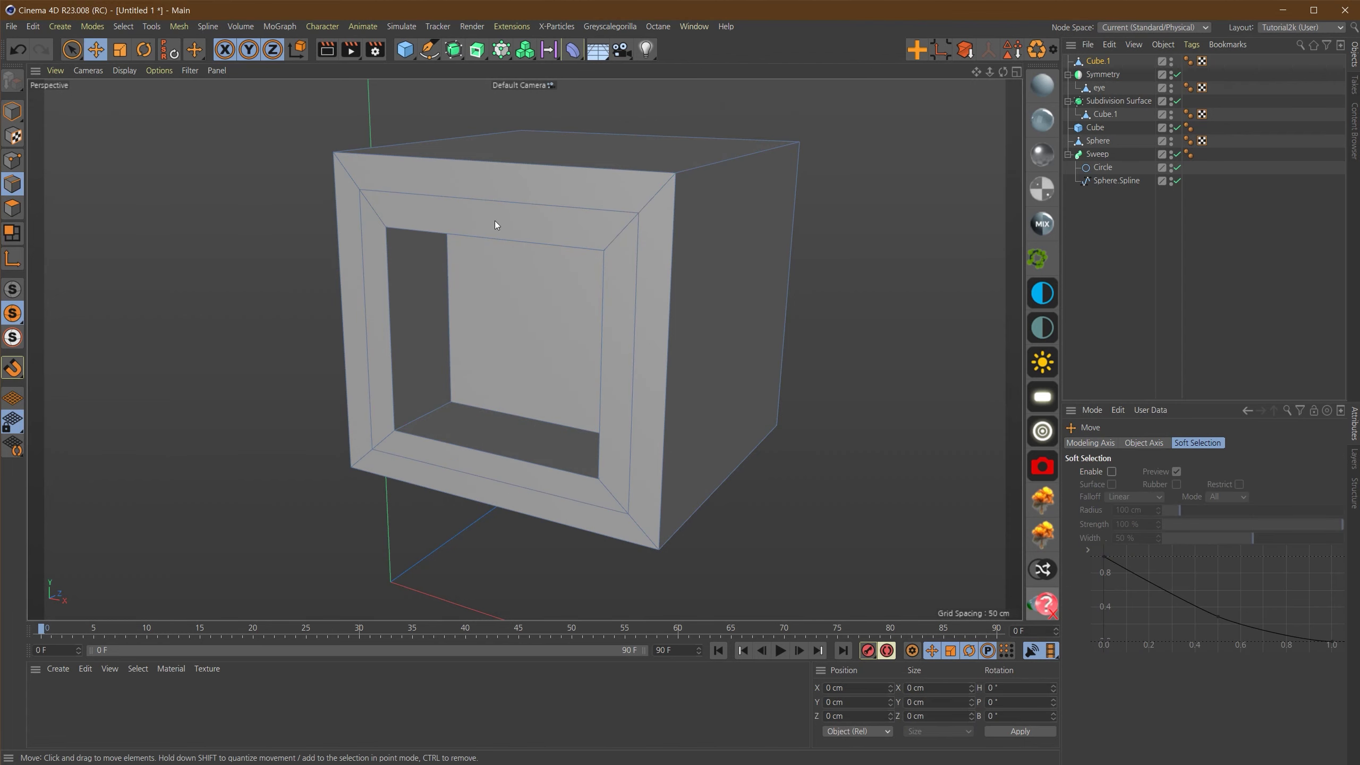
key(u)
key(l)
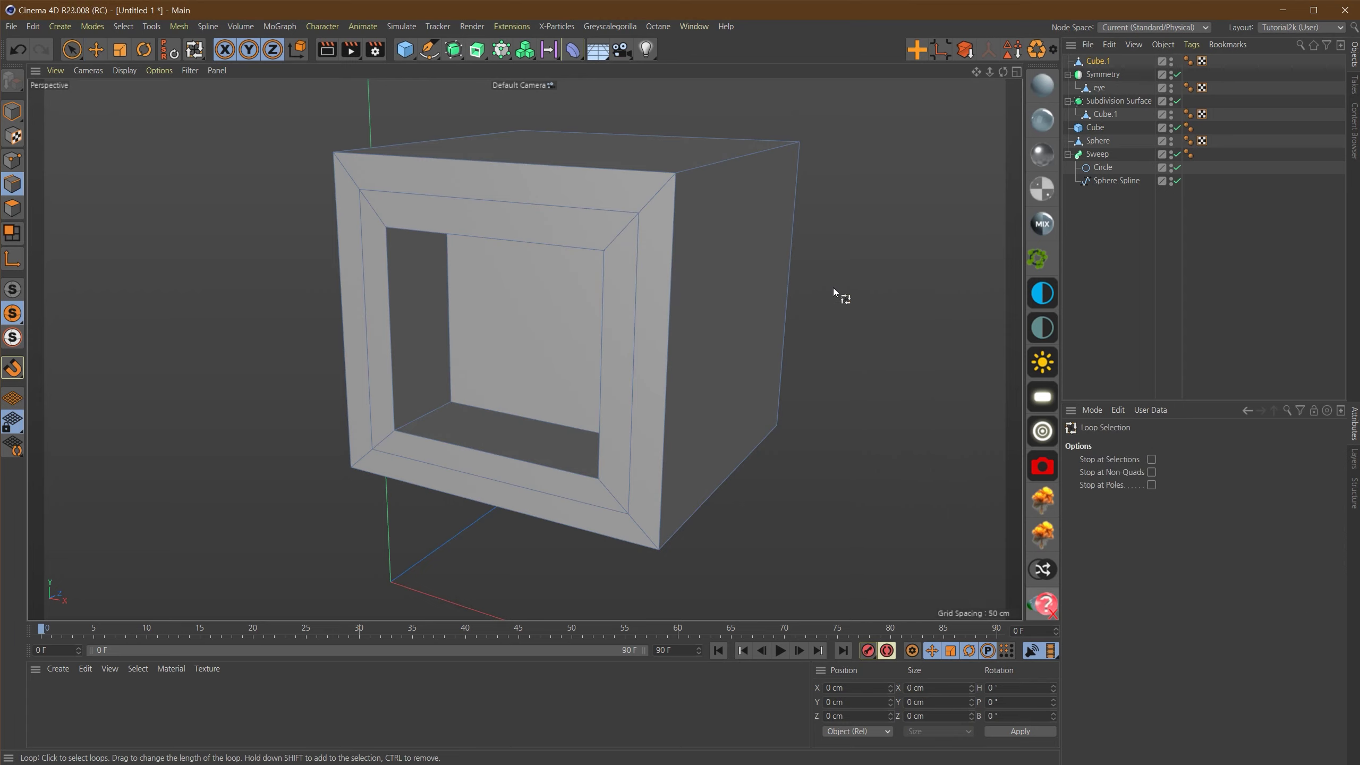
click(638, 235)
alt+drag(547, 280, 517, 288)
drag(538, 320, 521, 324)
scroll(535, 325, down, 4)
alt+drag(536, 324, 499, 210)
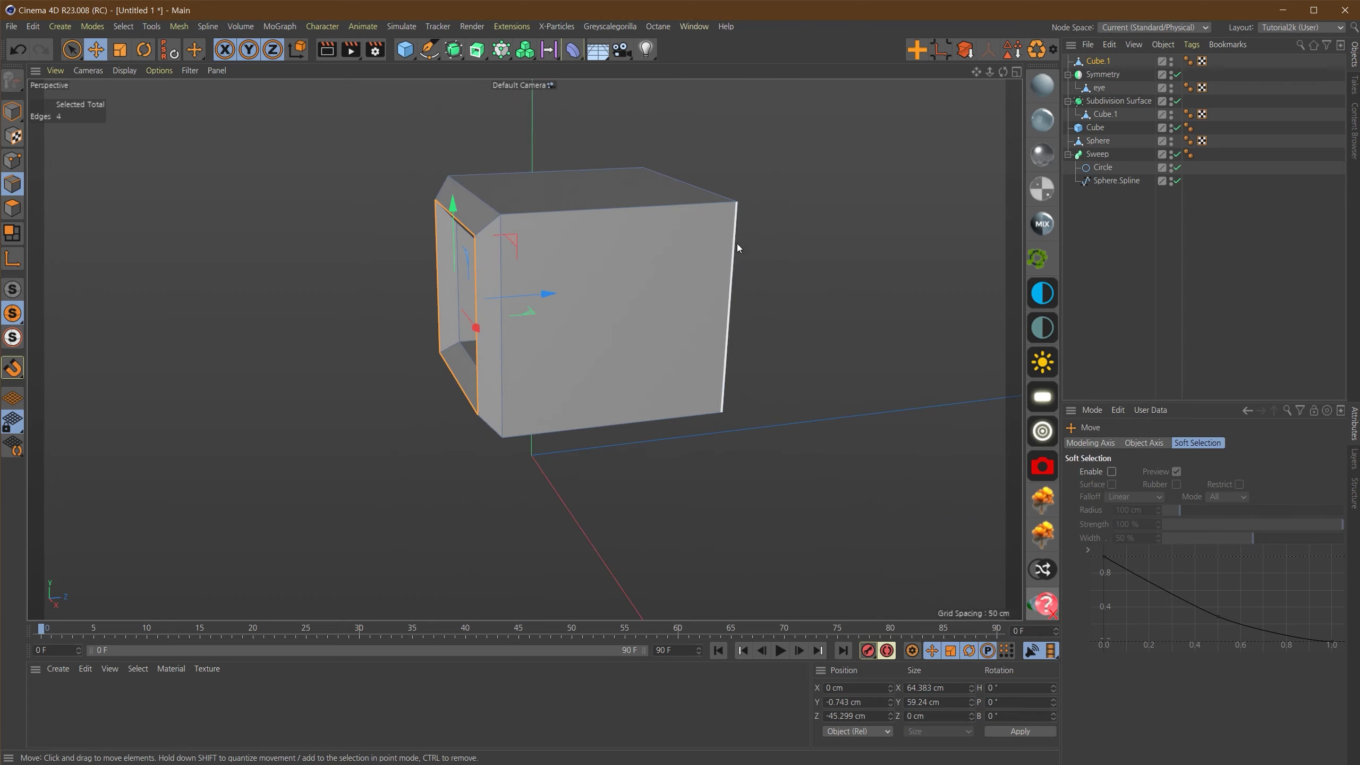
Step: Select the ear cube's back polygon and move it forward to about Z -15.4 cm
alt+drag(738, 243, 314, 180)
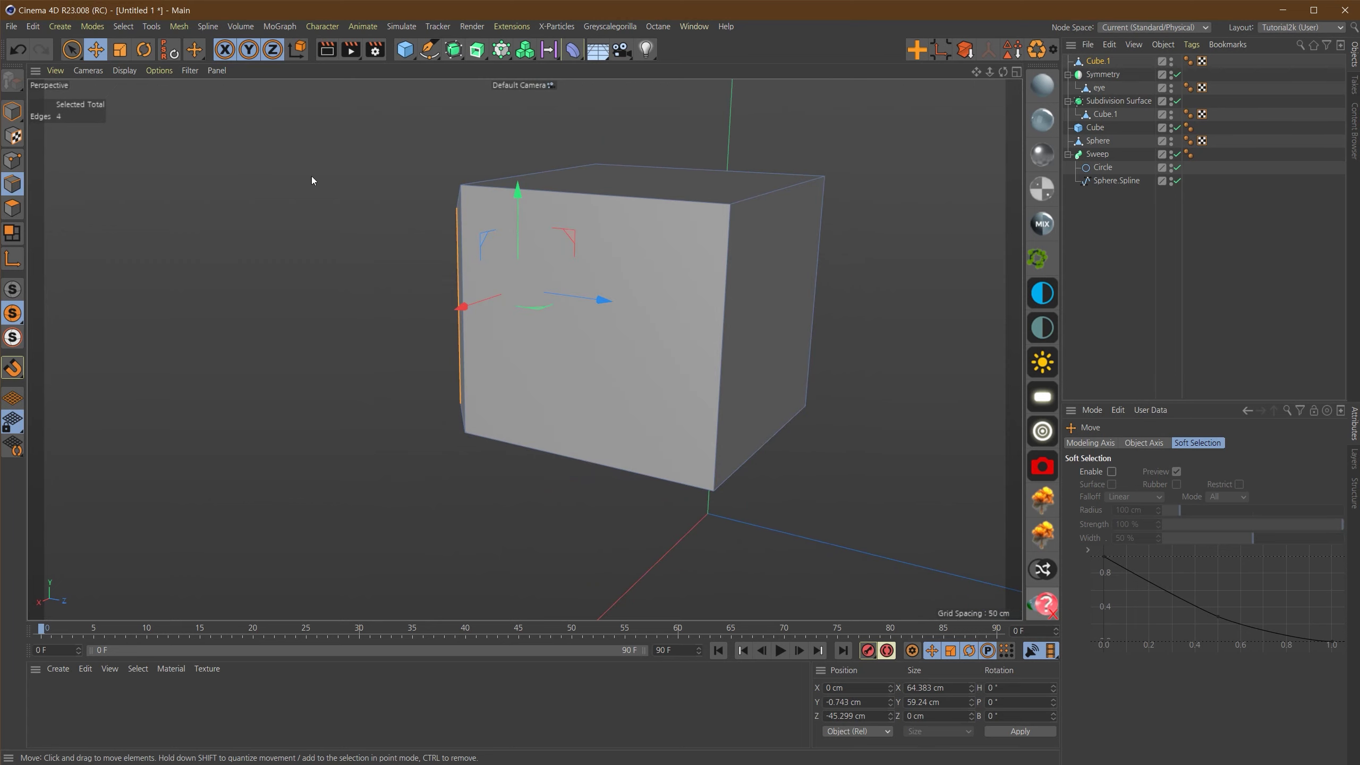
click(12, 208)
click(759, 337)
alt+drag(759, 337, 653, 298)
alt+drag(653, 299, 713, 308)
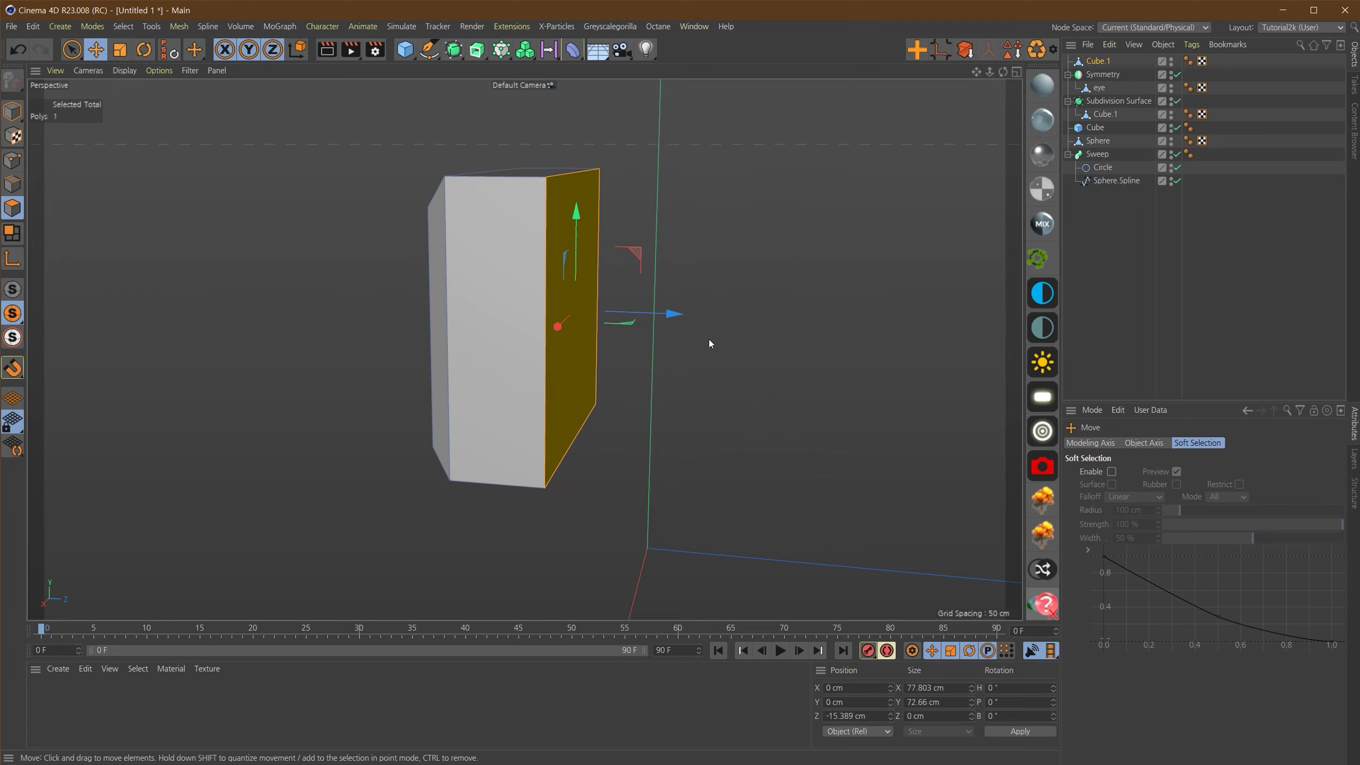
Step: Extrude the back polygon out to about Z 14.1 cm and scale it down to about 40.1 by 37.4 cm
drag(680, 314, 833, 333)
key(t)
drag(933, 228, 672, 295)
key(e)
drag(838, 323, 655, 291)
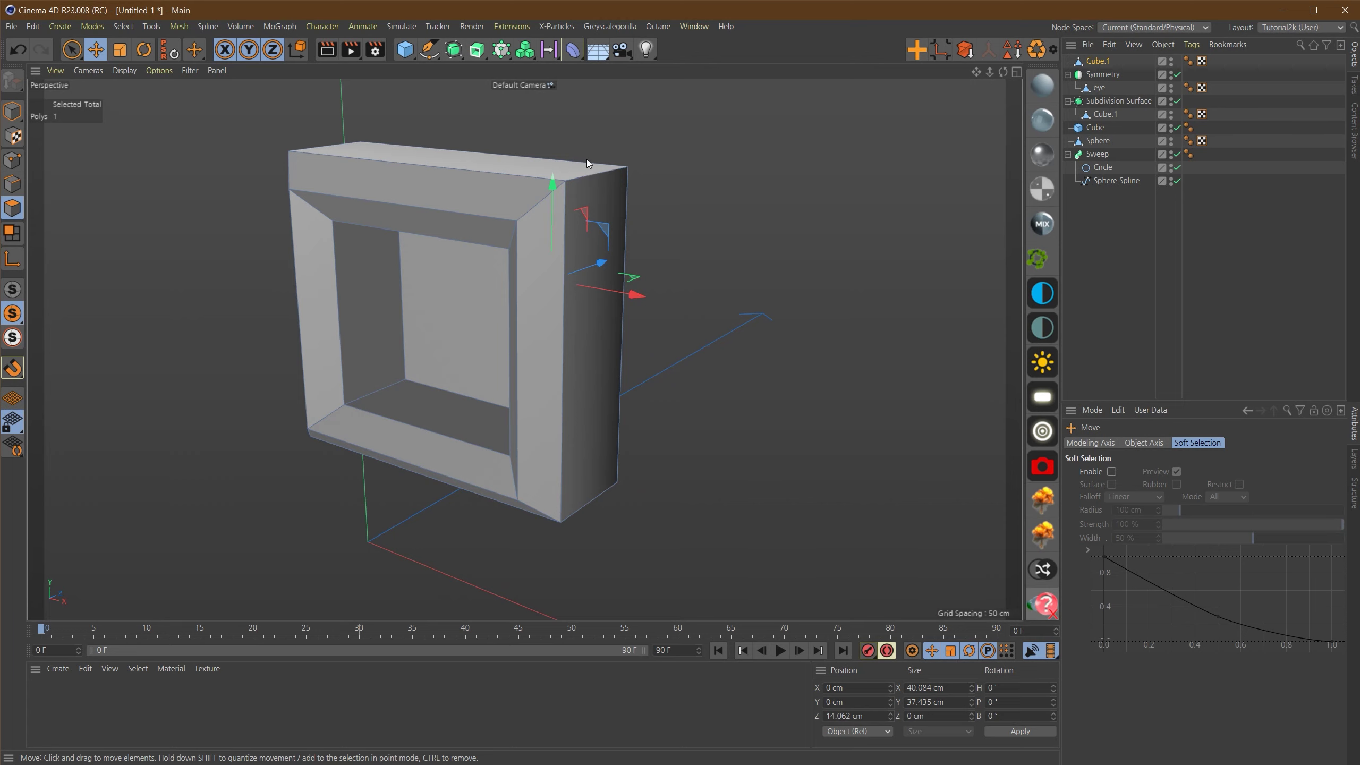
Step: Smooth the ear cube with a parent Subdivision Surface and set its editor and renderer subdivisions to 3
alt+click(457, 53)
alt+drag(670, 267, 627, 256)
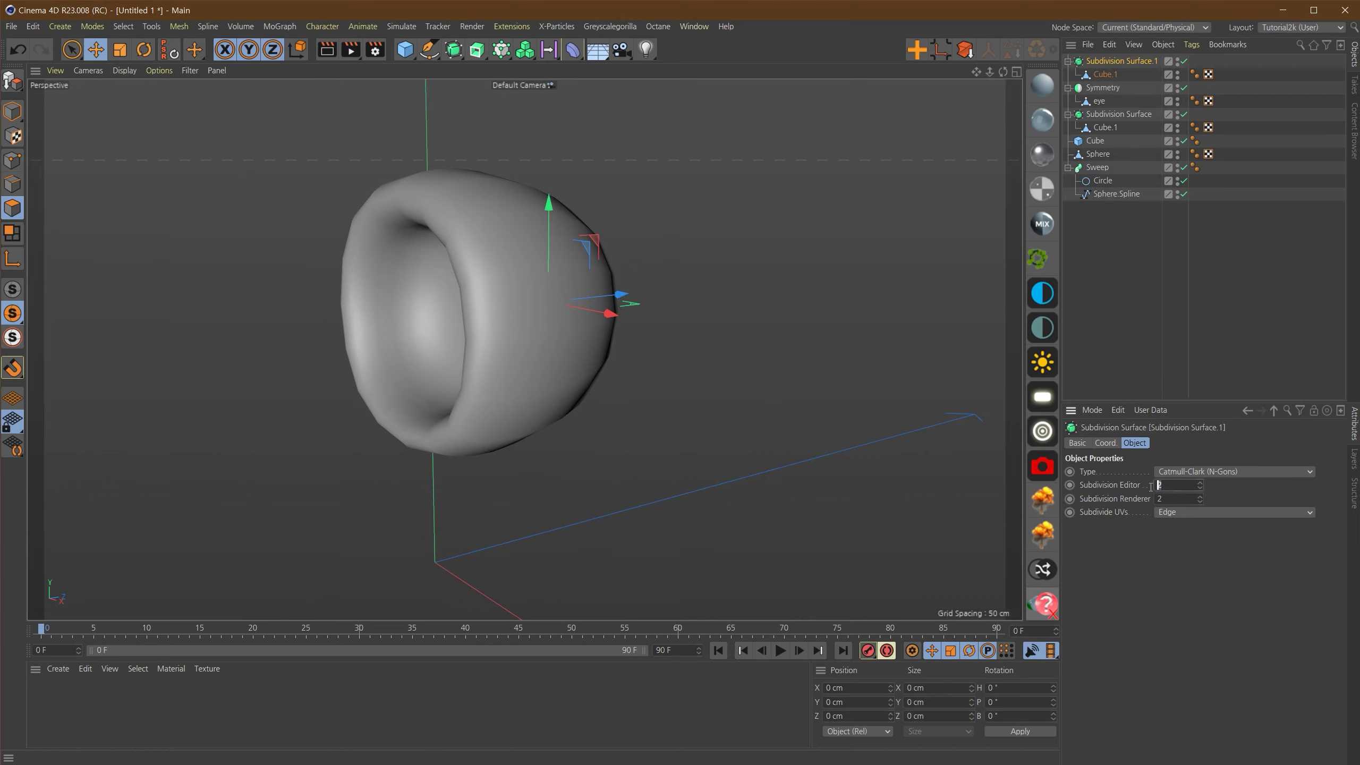
text(3)
key(Tab)
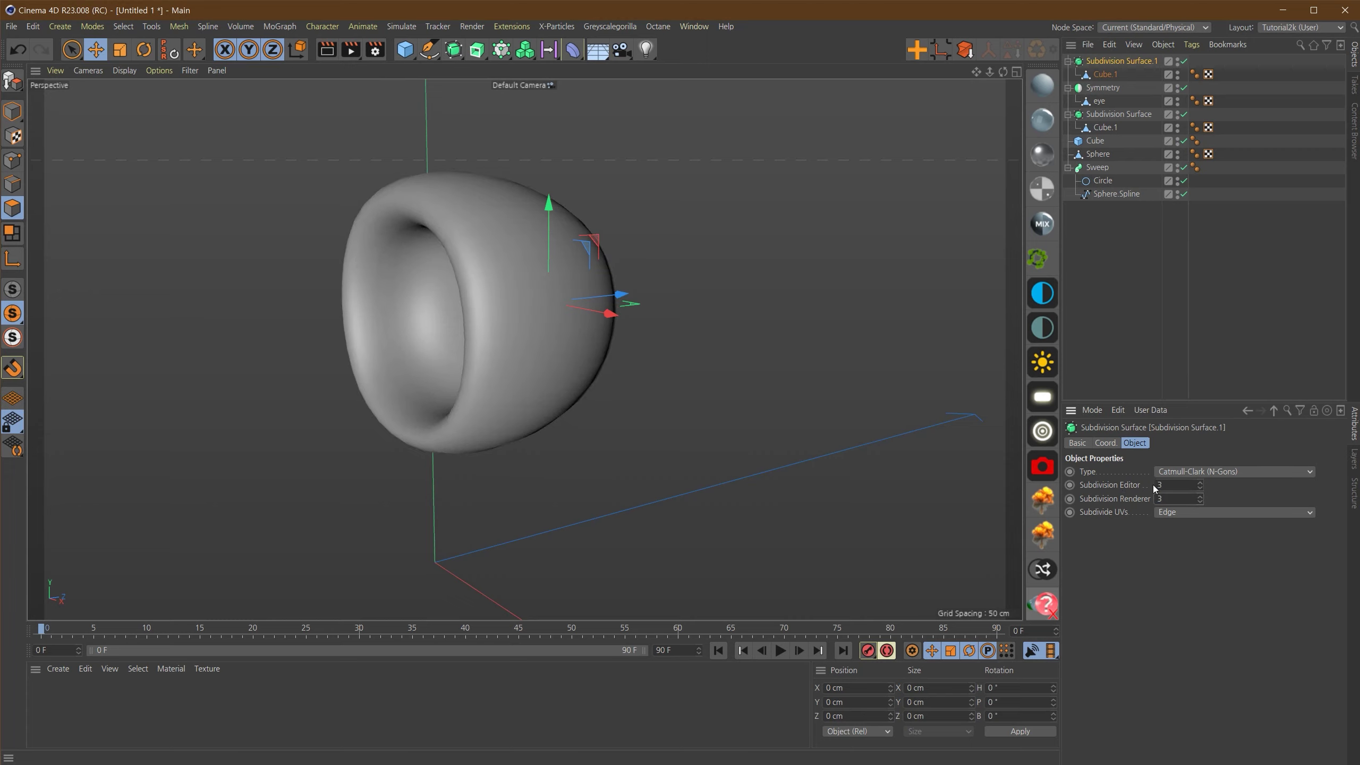
alt+drag(632, 305, 631, 276)
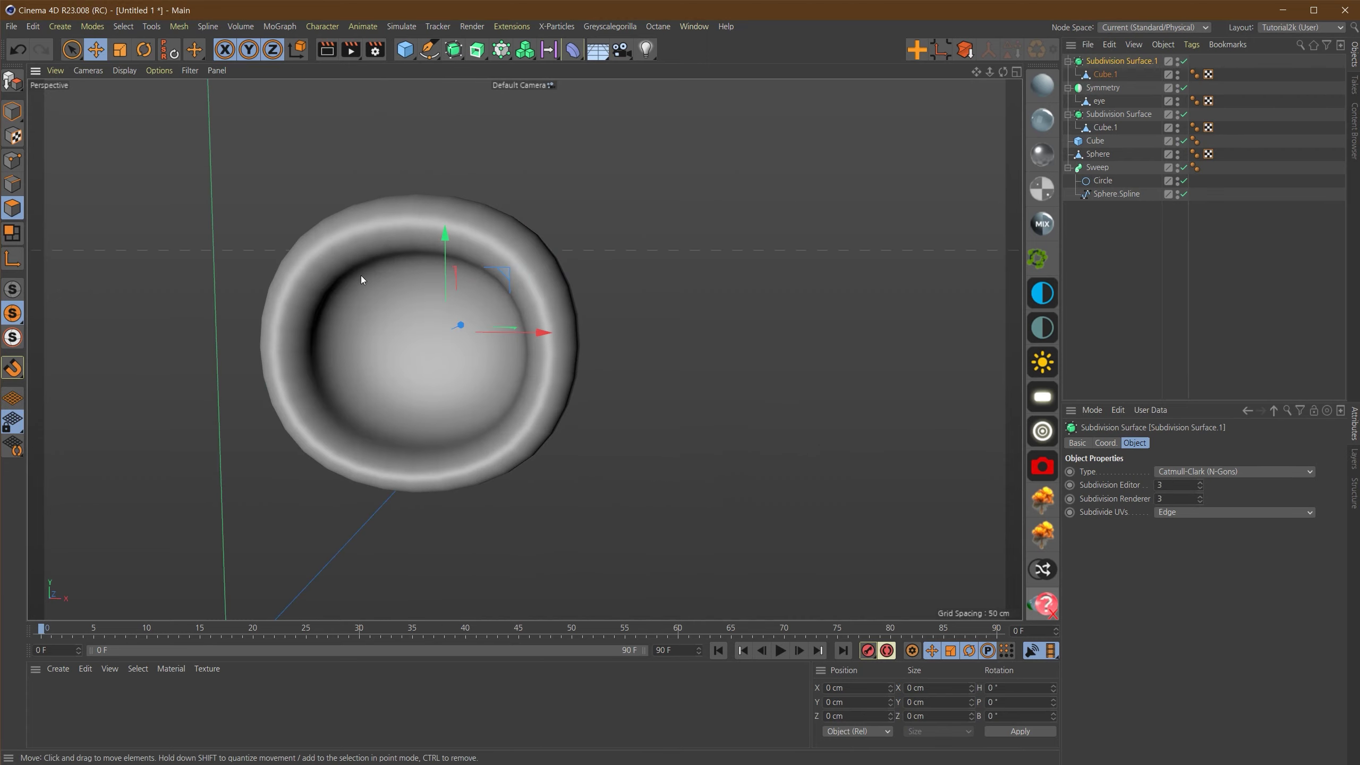
Step: Show the whole bear head again and raise the ear higher above its top face
alt+drag(362, 279, 1111, 170)
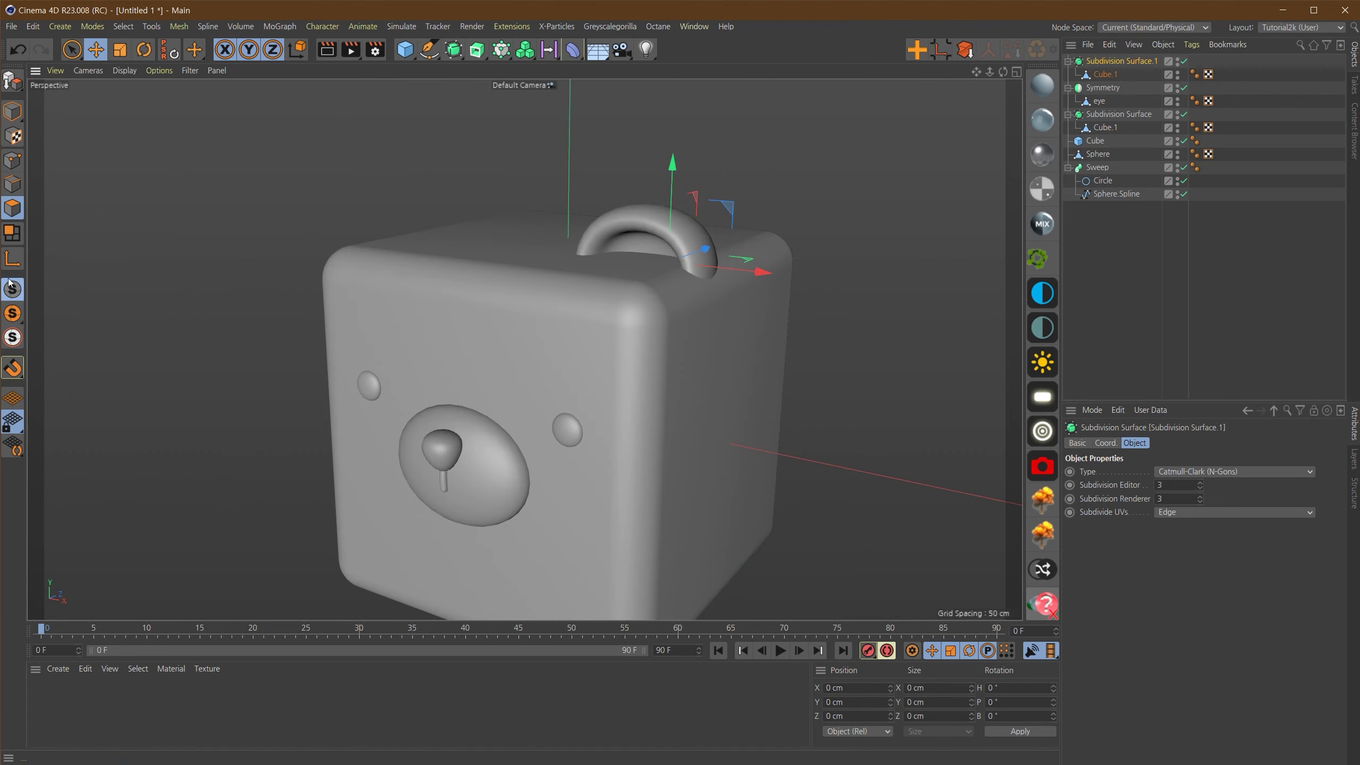
alt+middle_drag(662, 290, 669, 267)
alt+drag(744, 257, 734, 225)
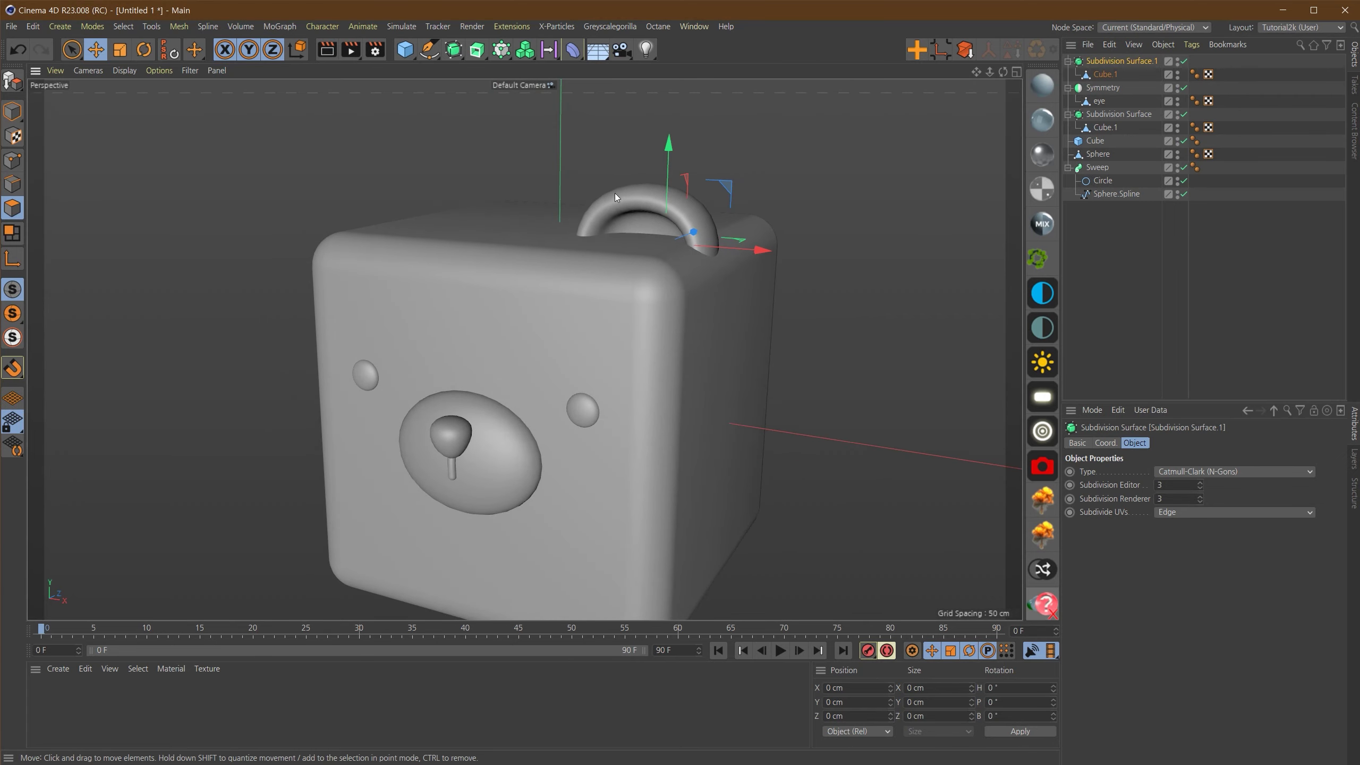
key(e)
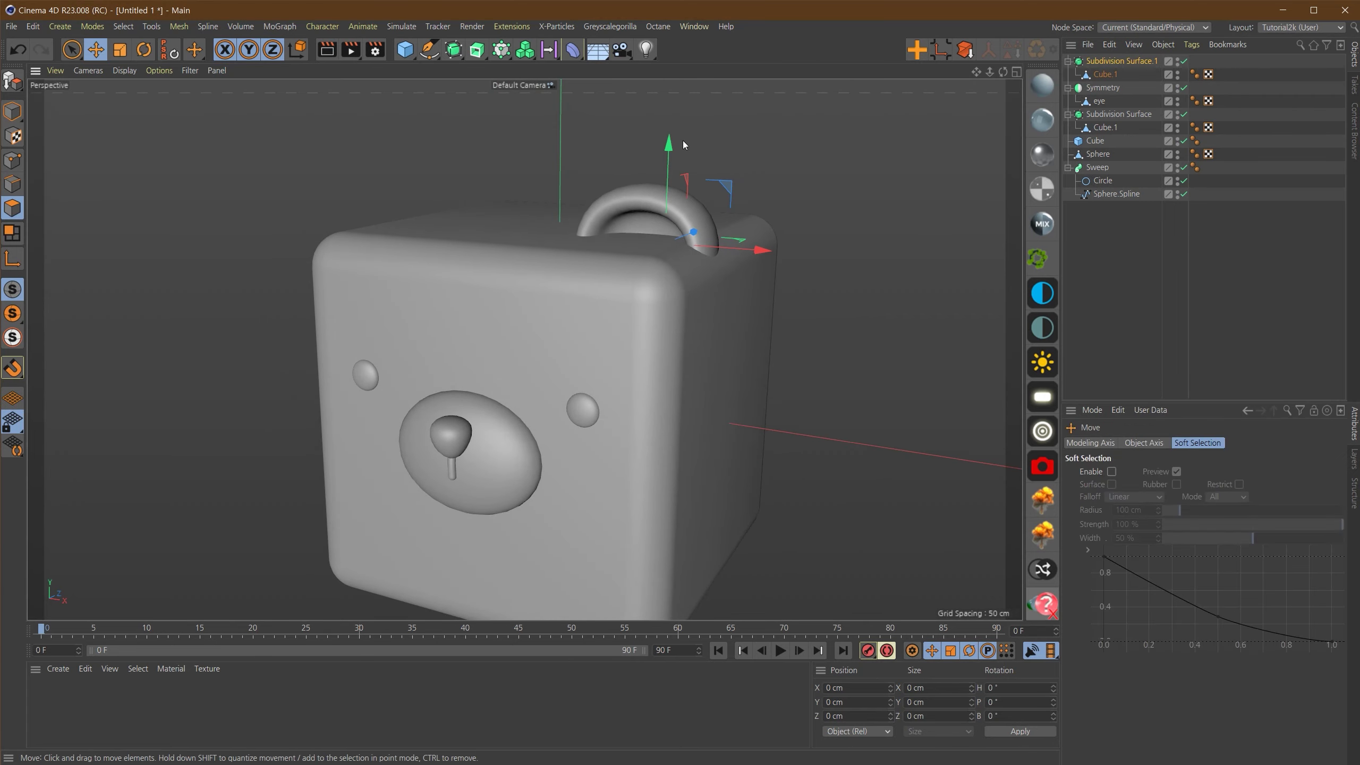
key(Return)
drag(673, 143, 696, 119)
Step: Isolate the ear's cube from the rest of the head for polygon editing
click(1105, 74)
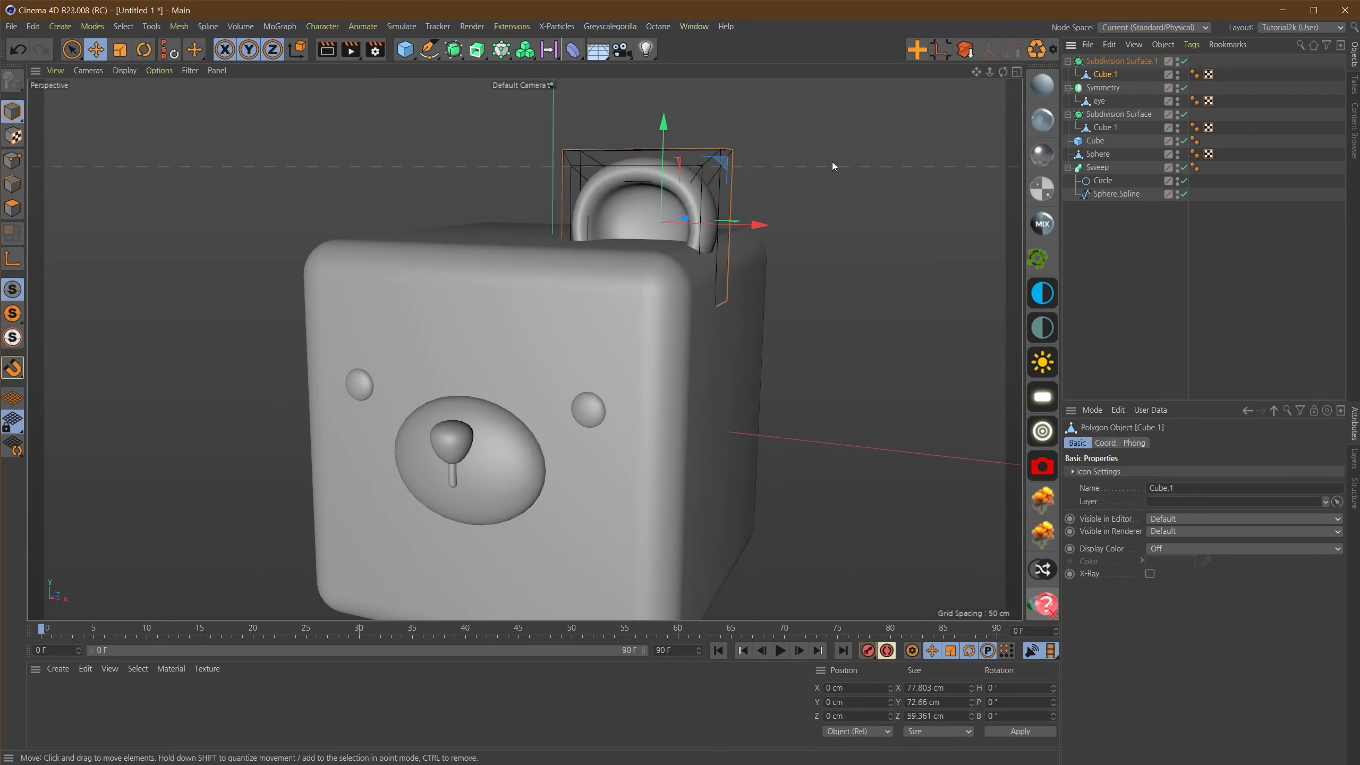
alt+drag(832, 162, 472, 226)
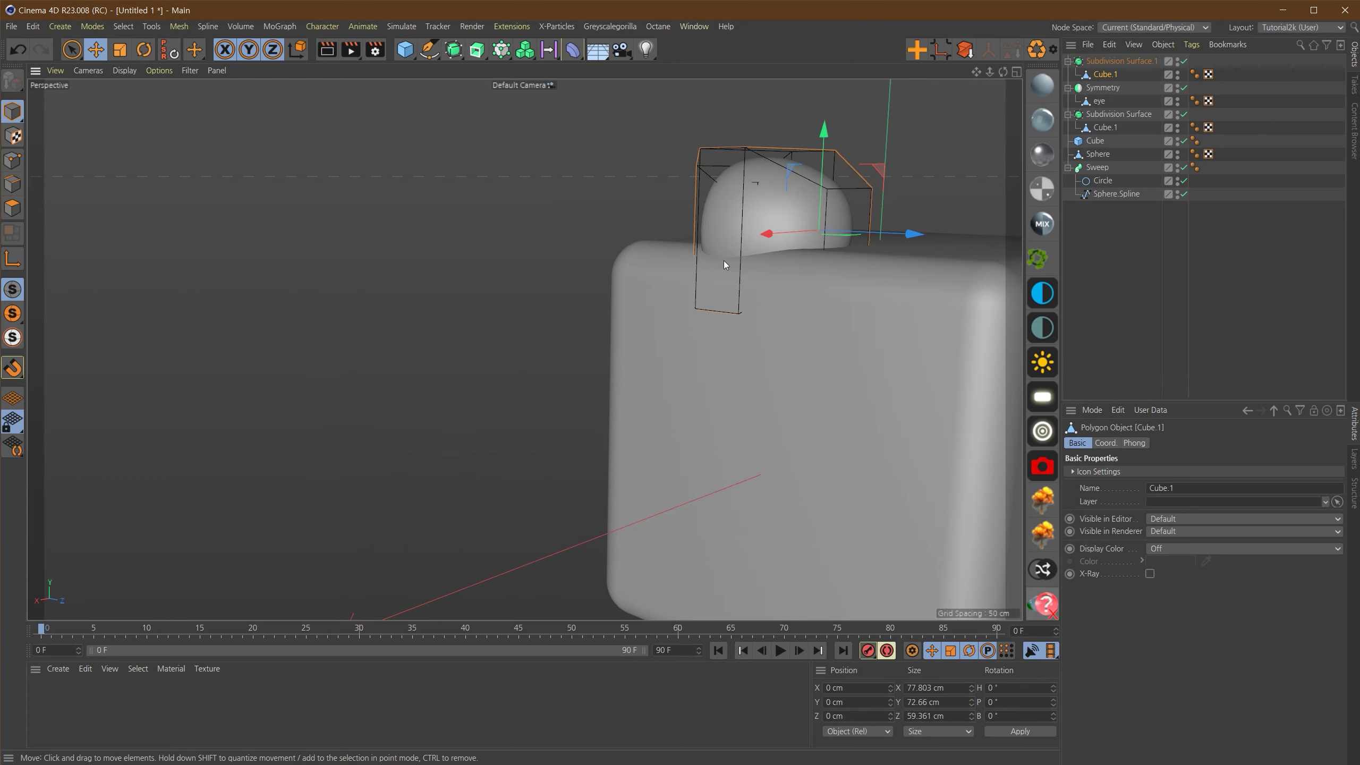
alt+drag(723, 260, 919, 257)
alt+drag(871, 307, 704, 373)
click(12, 207)
click(12, 313)
Step: Extrude the ear's three bottom polygons down to about Y -75.7 cm and return to the smoothed full model
click(675, 381)
click(675, 381)
shift+click(665, 342)
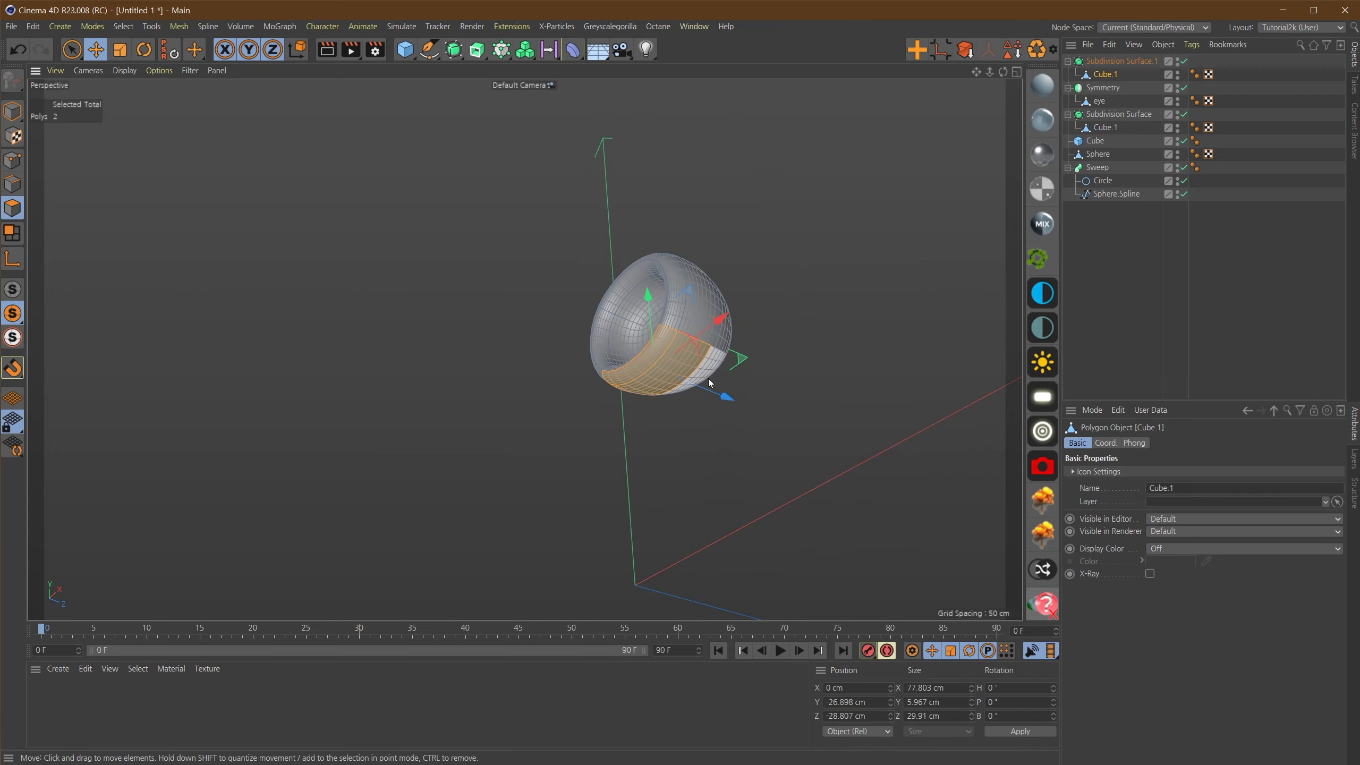
shift+click(706, 376)
drag(660, 246, 771, 375)
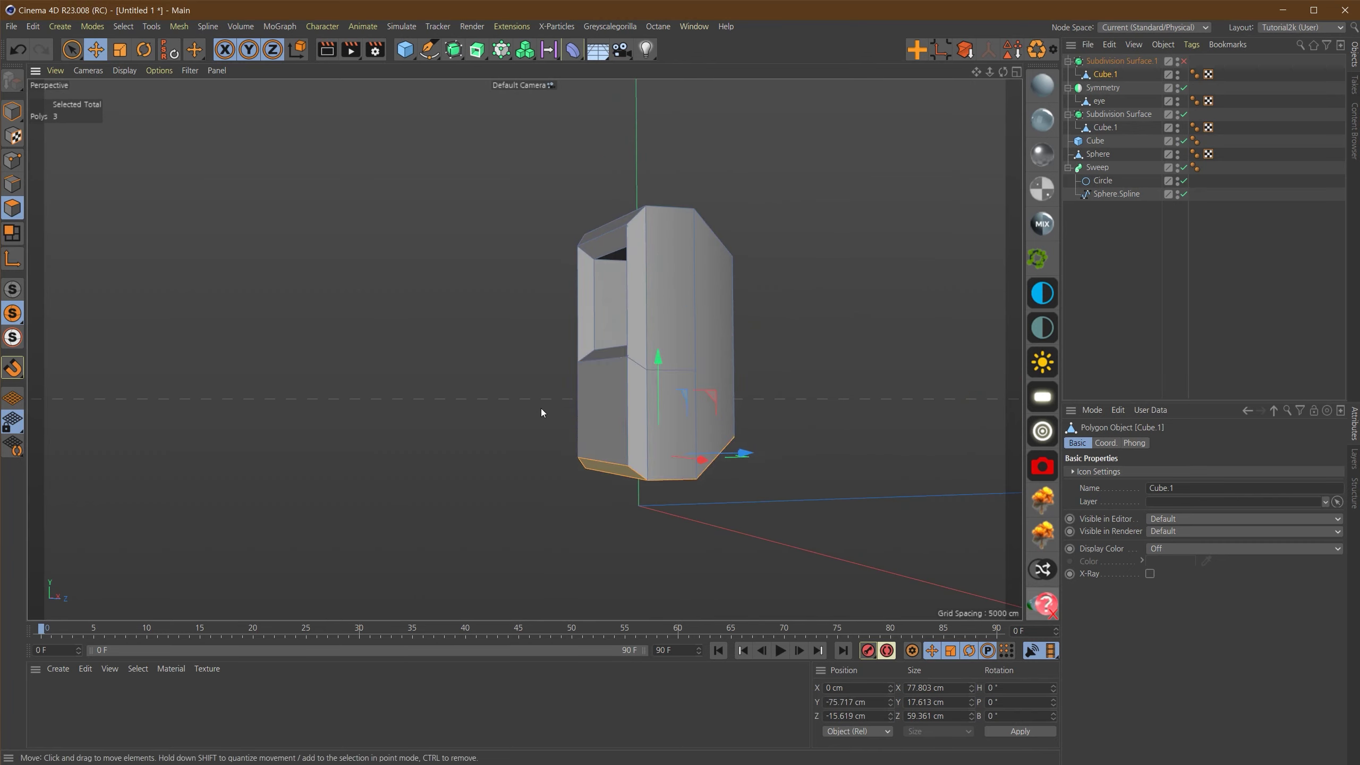
key(q)
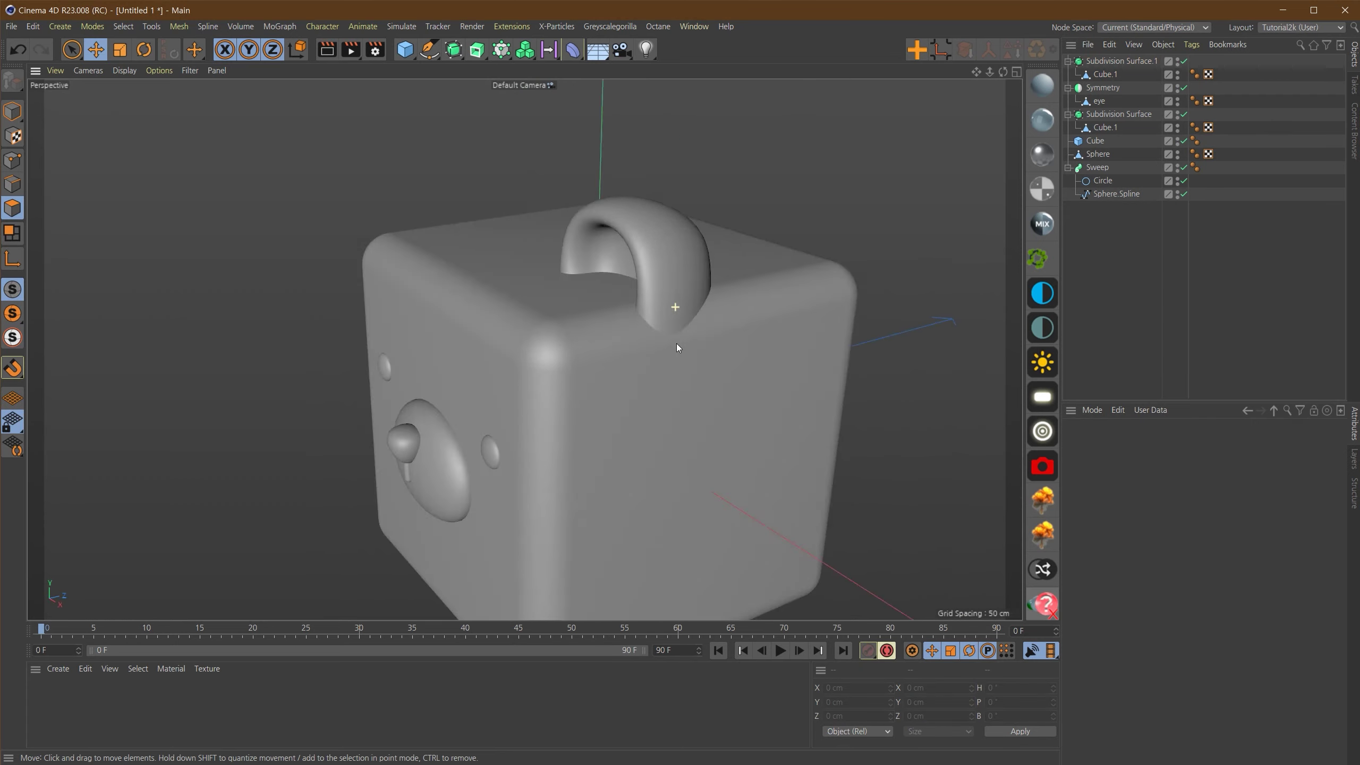
alt+drag(676, 343, 688, 376)
click(688, 376)
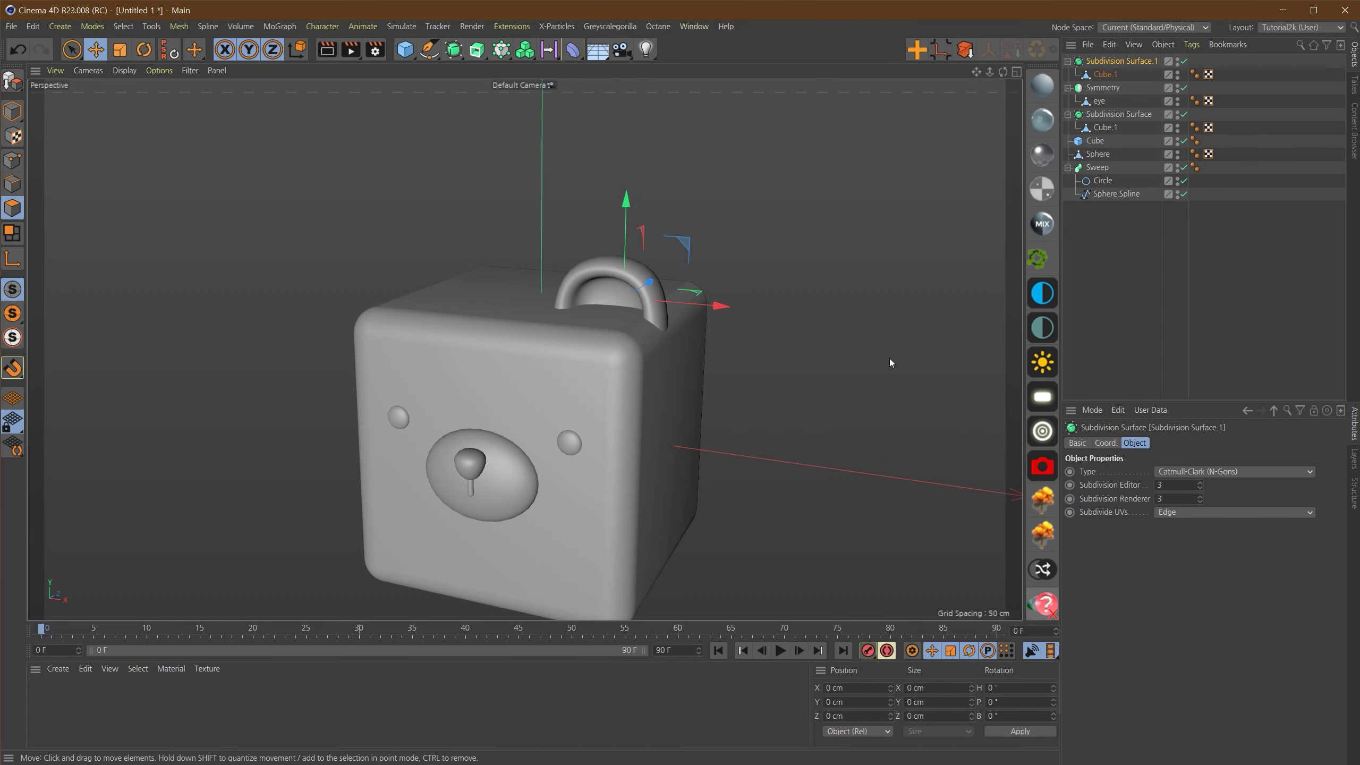
Step: Group the eye under a null inside the Symmetry object
click(1100, 101)
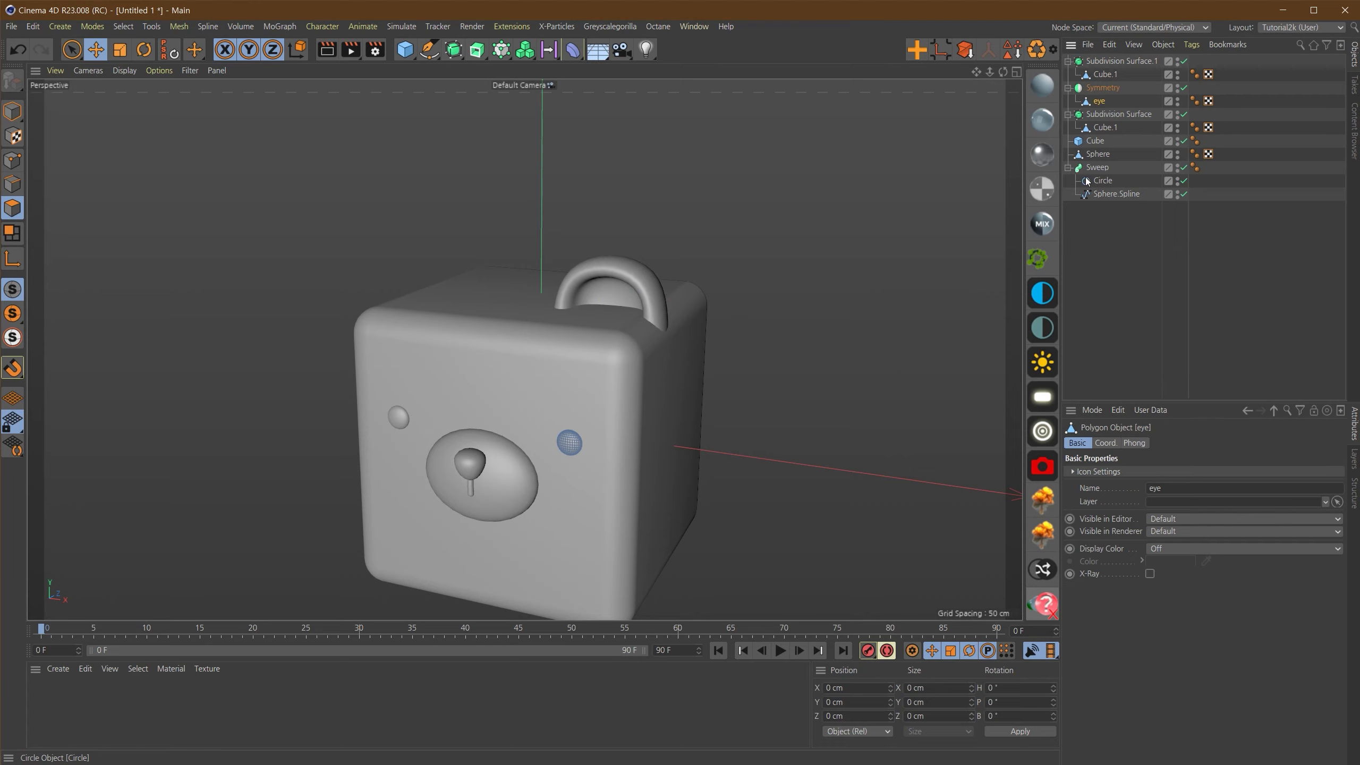
key(alt+g)
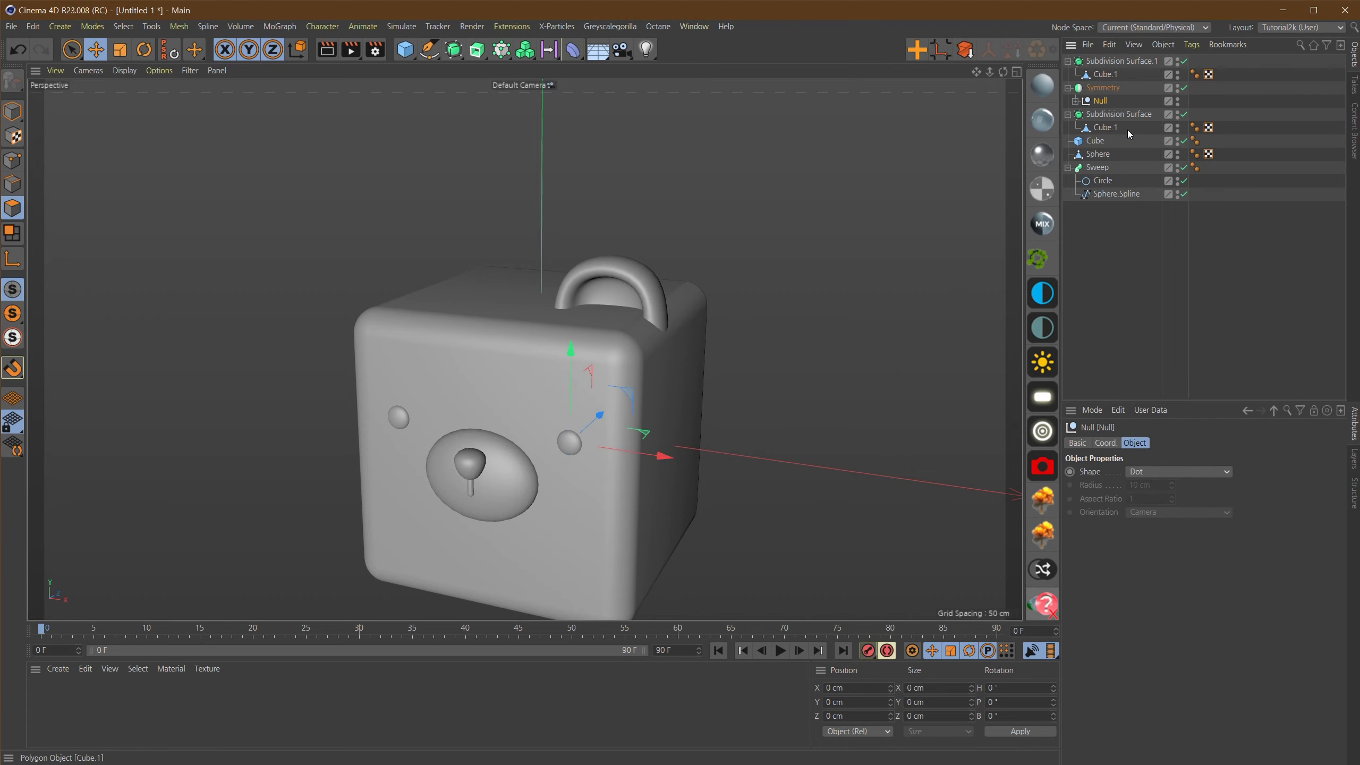
click(1076, 102)
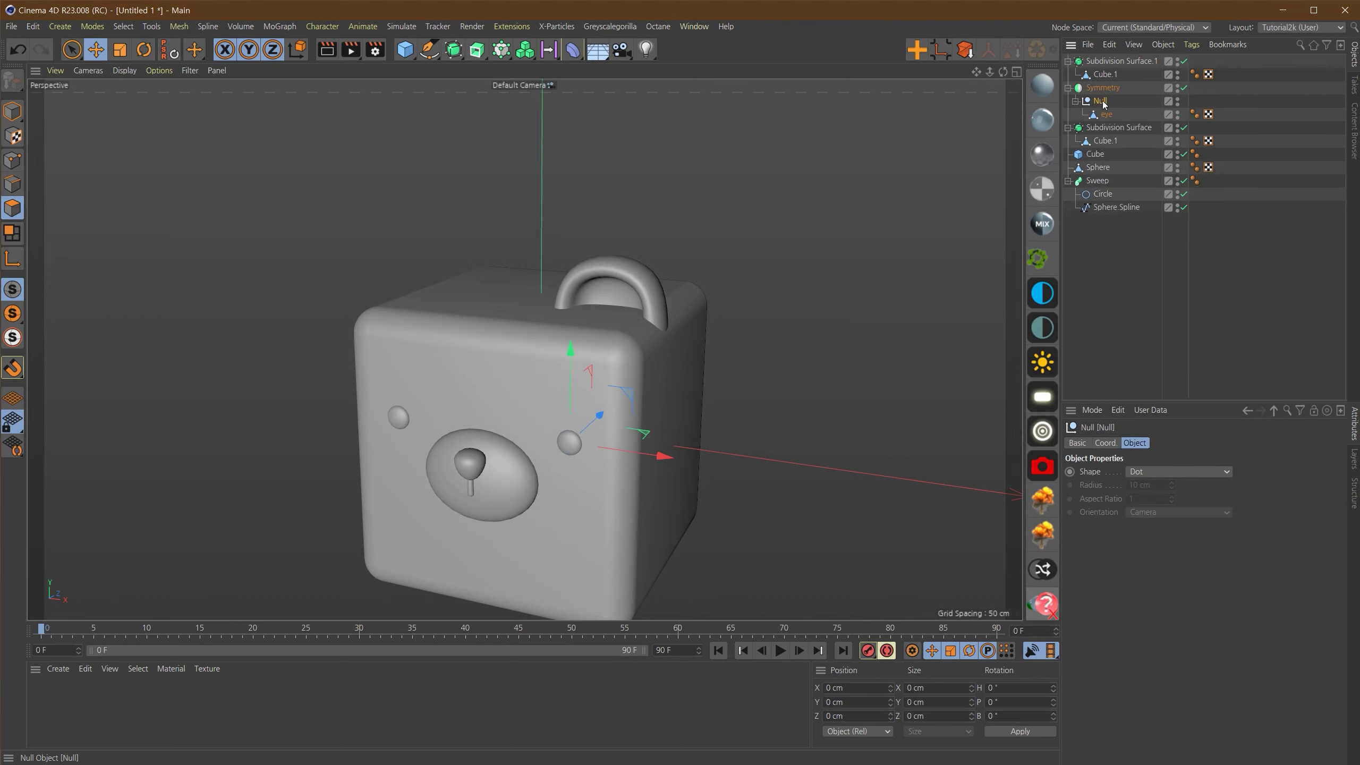
click(1105, 116)
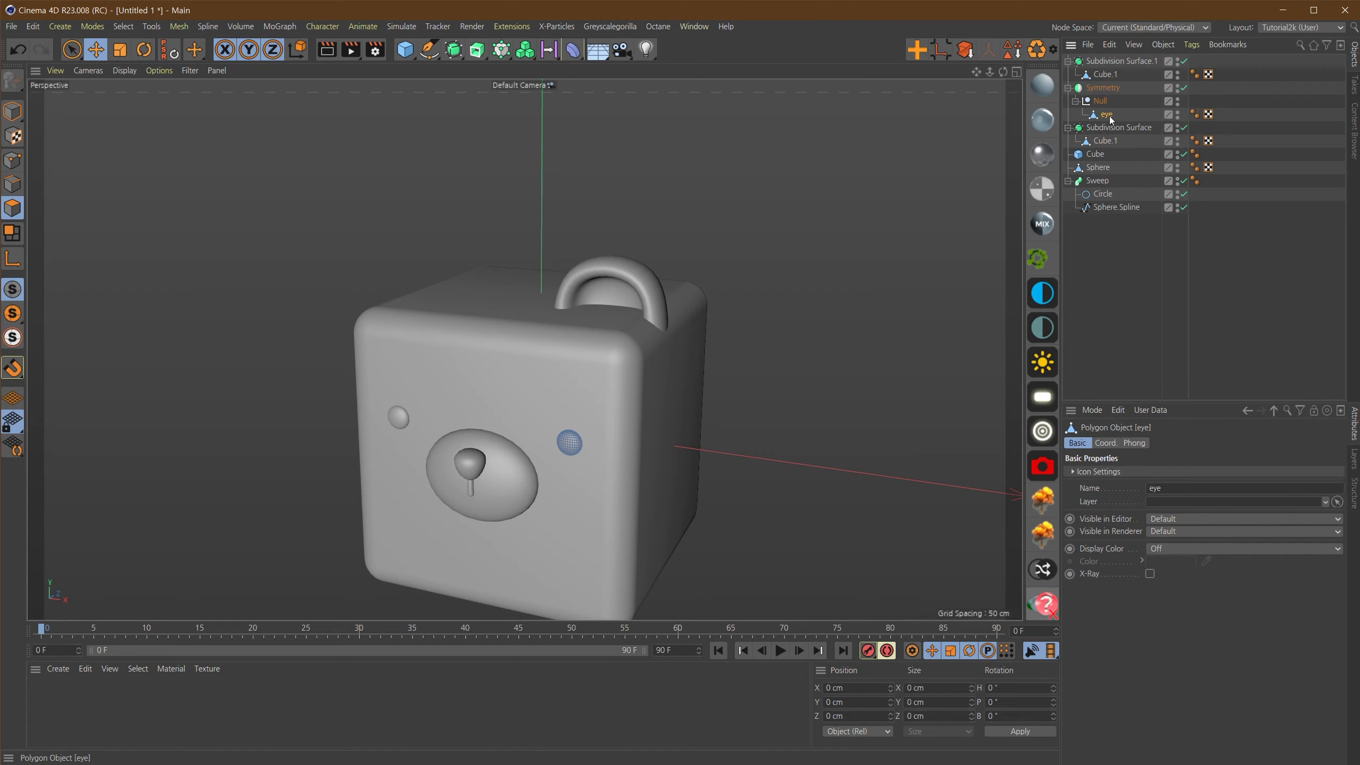
Step: Rename the ear's Subdivision Surface to "ear" and move it into the eye's null to mirror it with Symmetry
click(1116, 66)
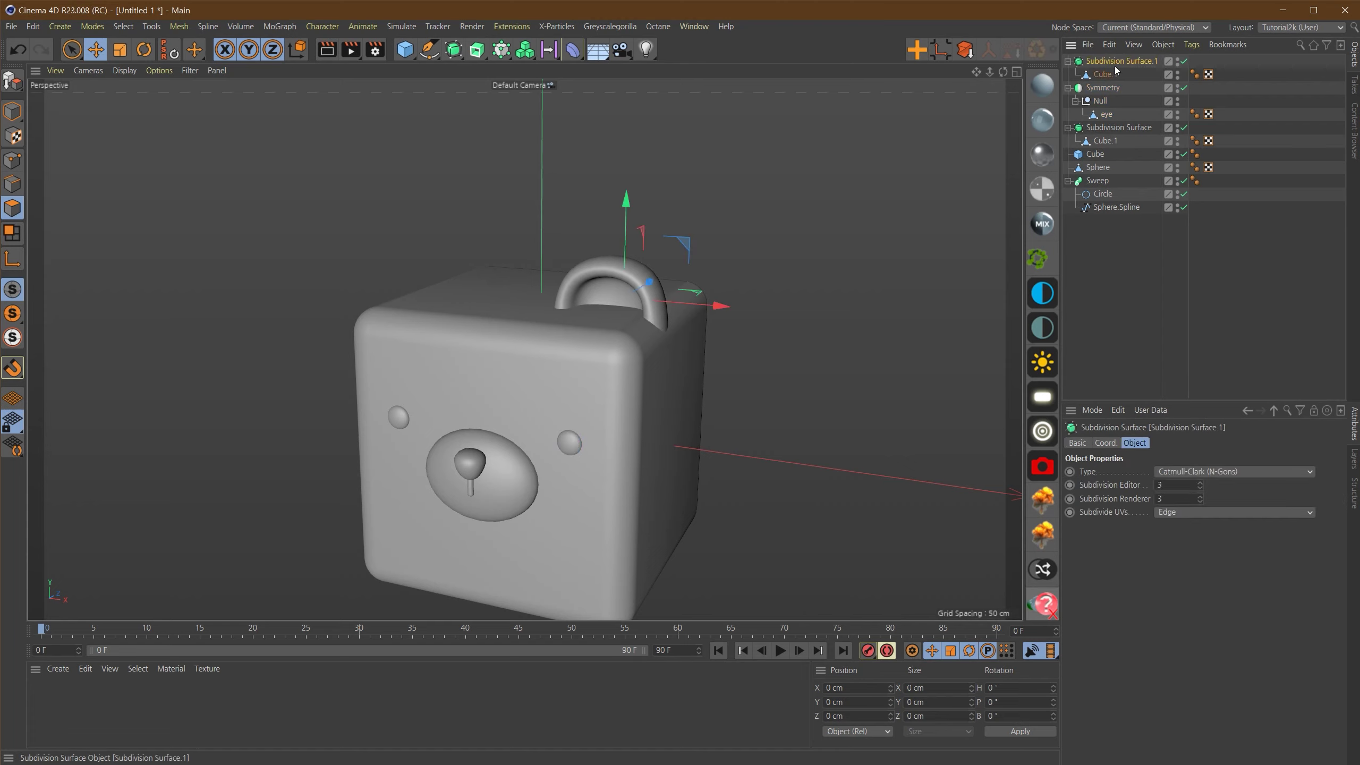
double_click(1109, 66)
text(ear)
key(Return)
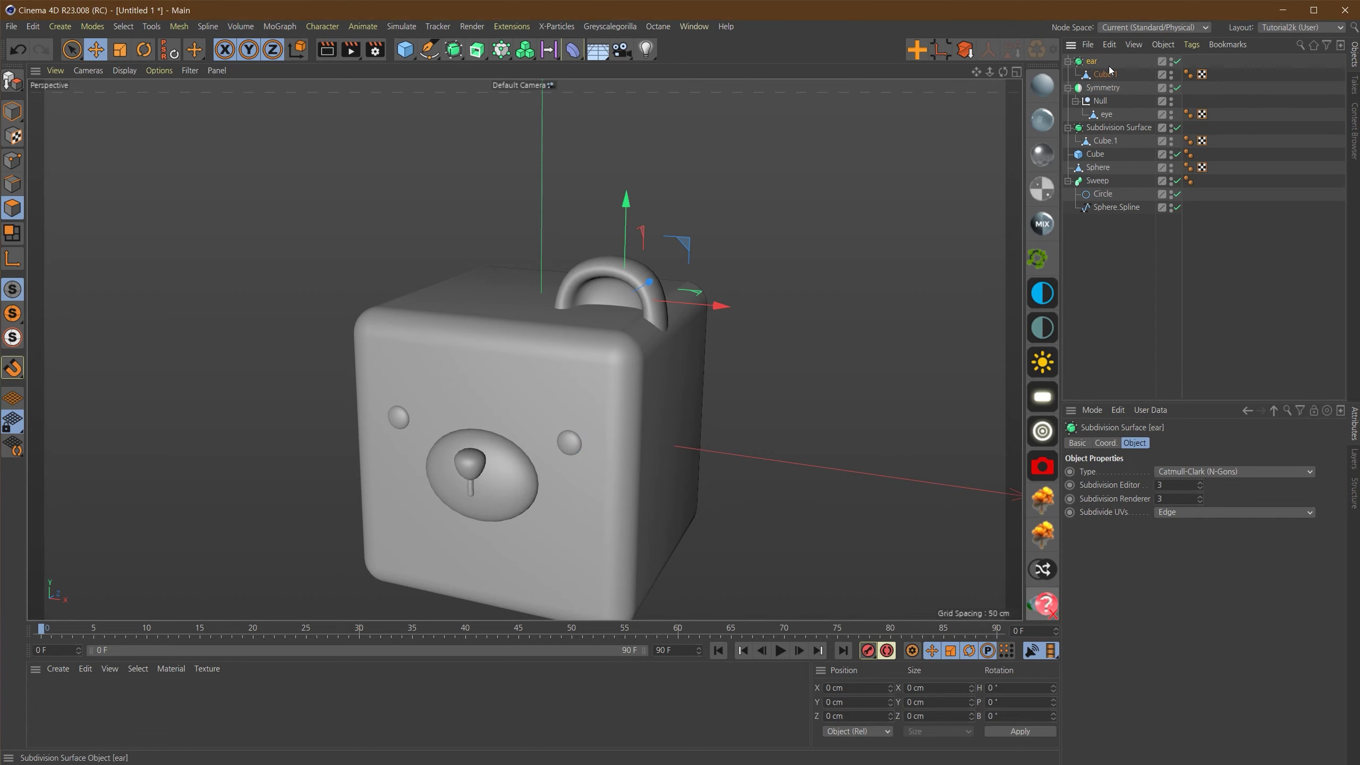
drag(1114, 110, 1115, 108)
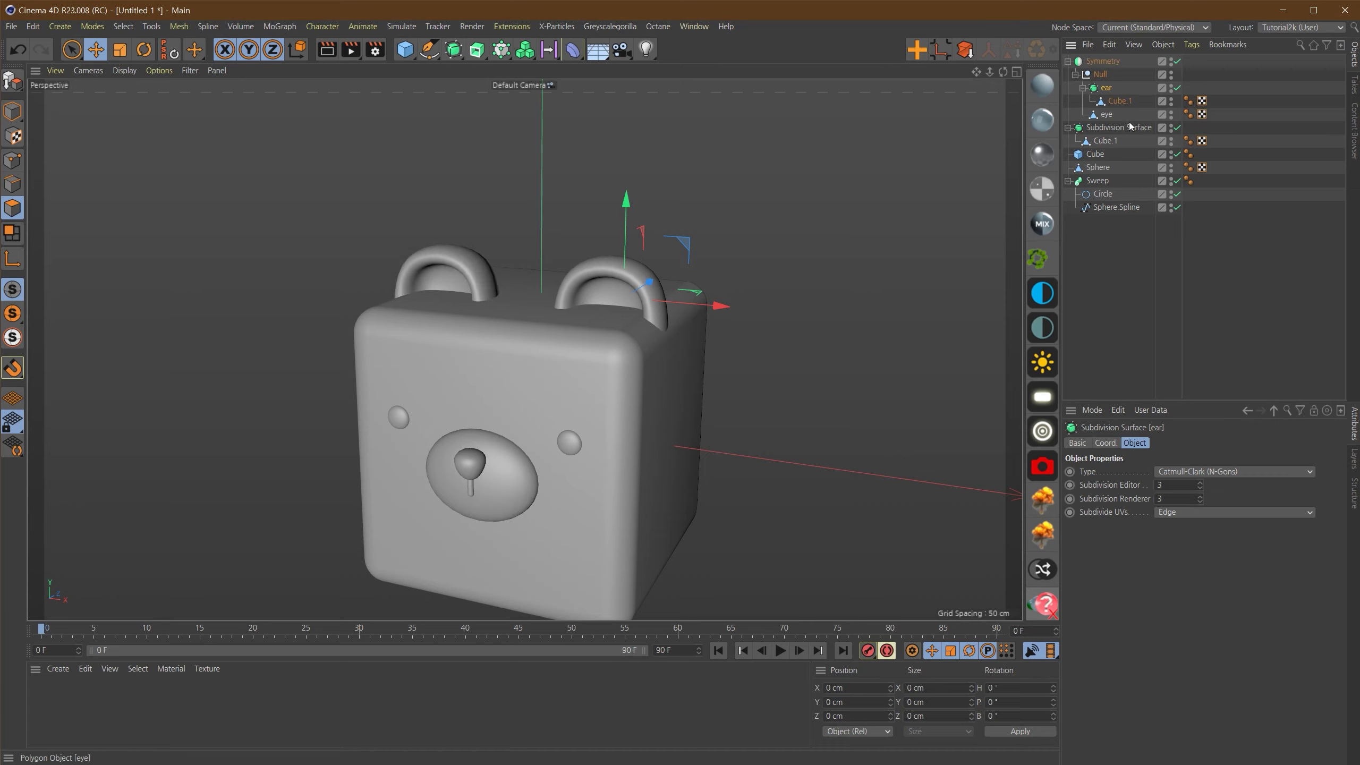
click(1082, 88)
click(1099, 74)
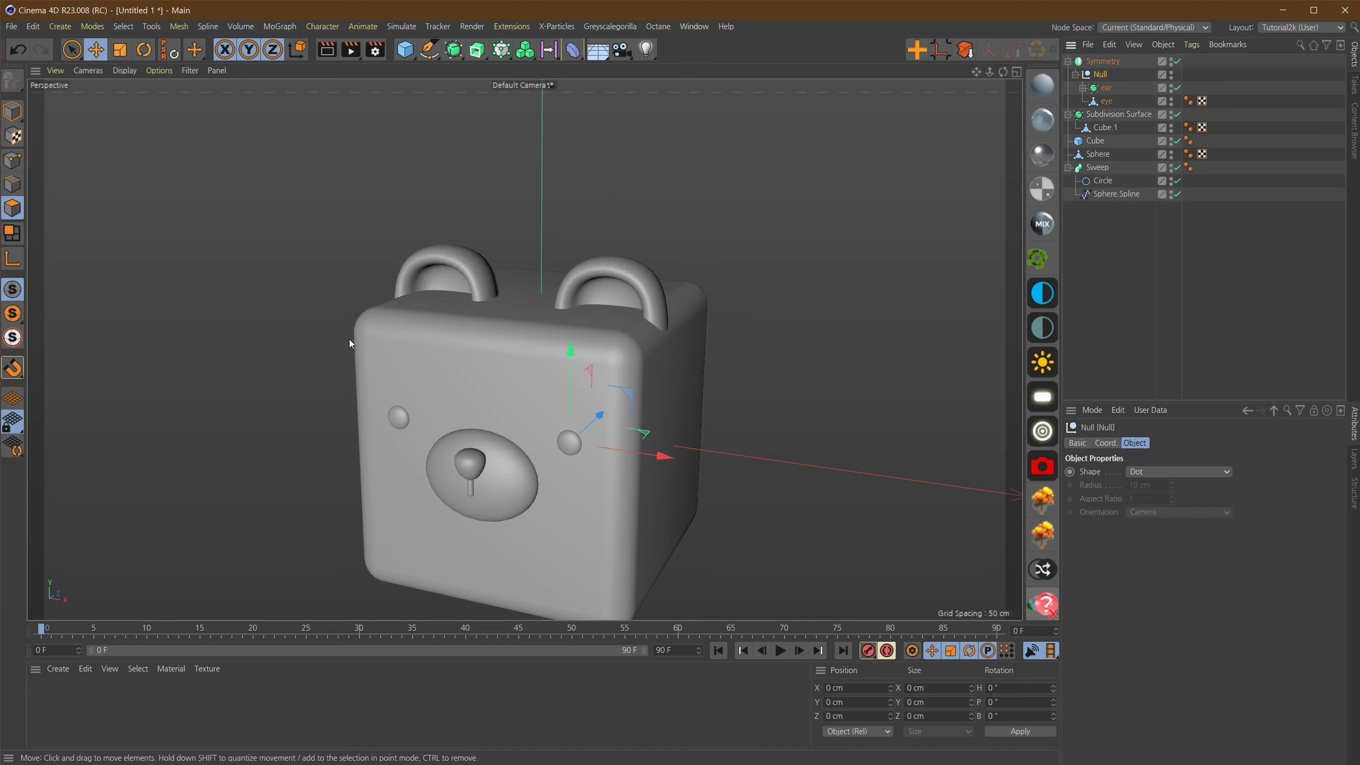
Step: Move the ear object backward on the head to about Z 114.3 cm
alt+drag(626, 327, 645, 241)
alt+drag(748, 289, 459, 278)
click(621, 260)
alt+drag(525, 349, 686, 208)
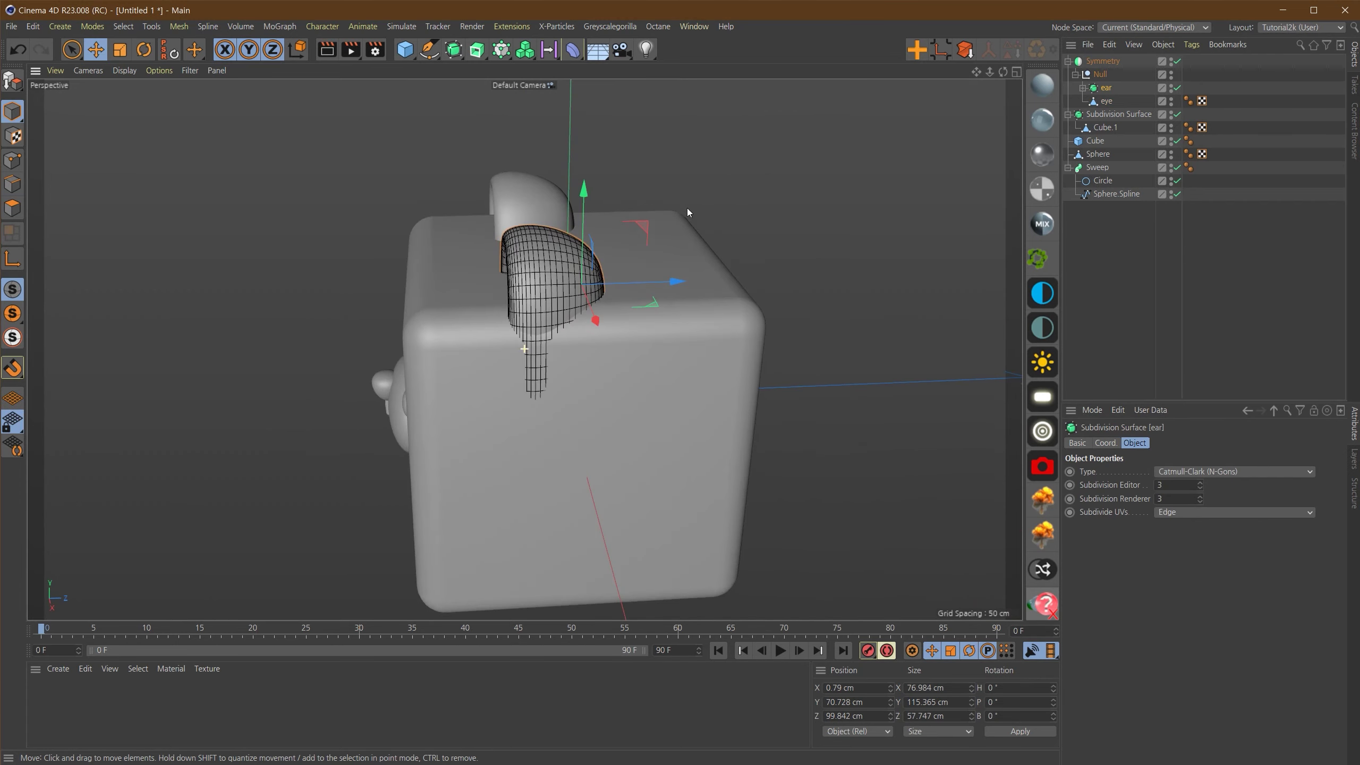
alt+drag(626, 155, 725, 237)
mouse_move(428, 244)
alt+mouse_down()
mouse_move(579, 273)
mouse_move(430, 268)
alt+mouse_up()
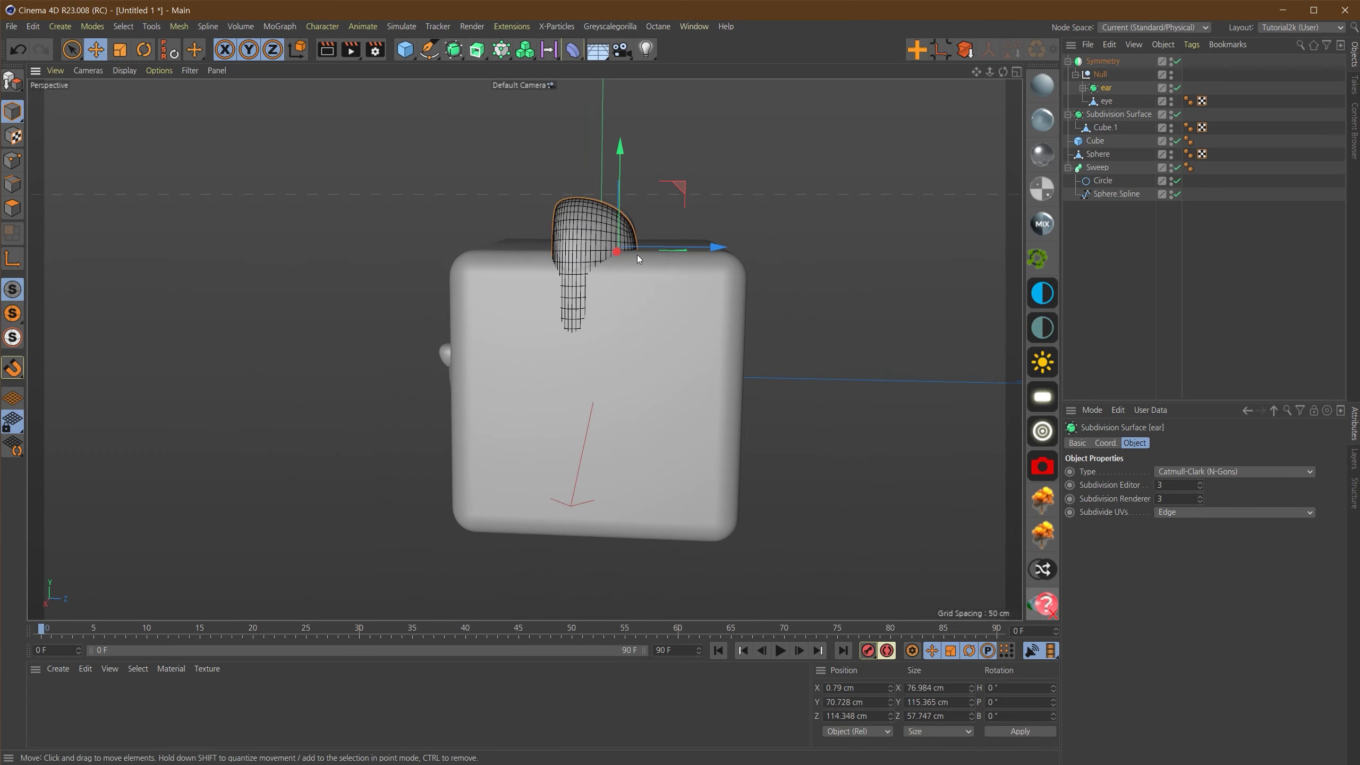
alt+drag(644, 256, 745, 349)
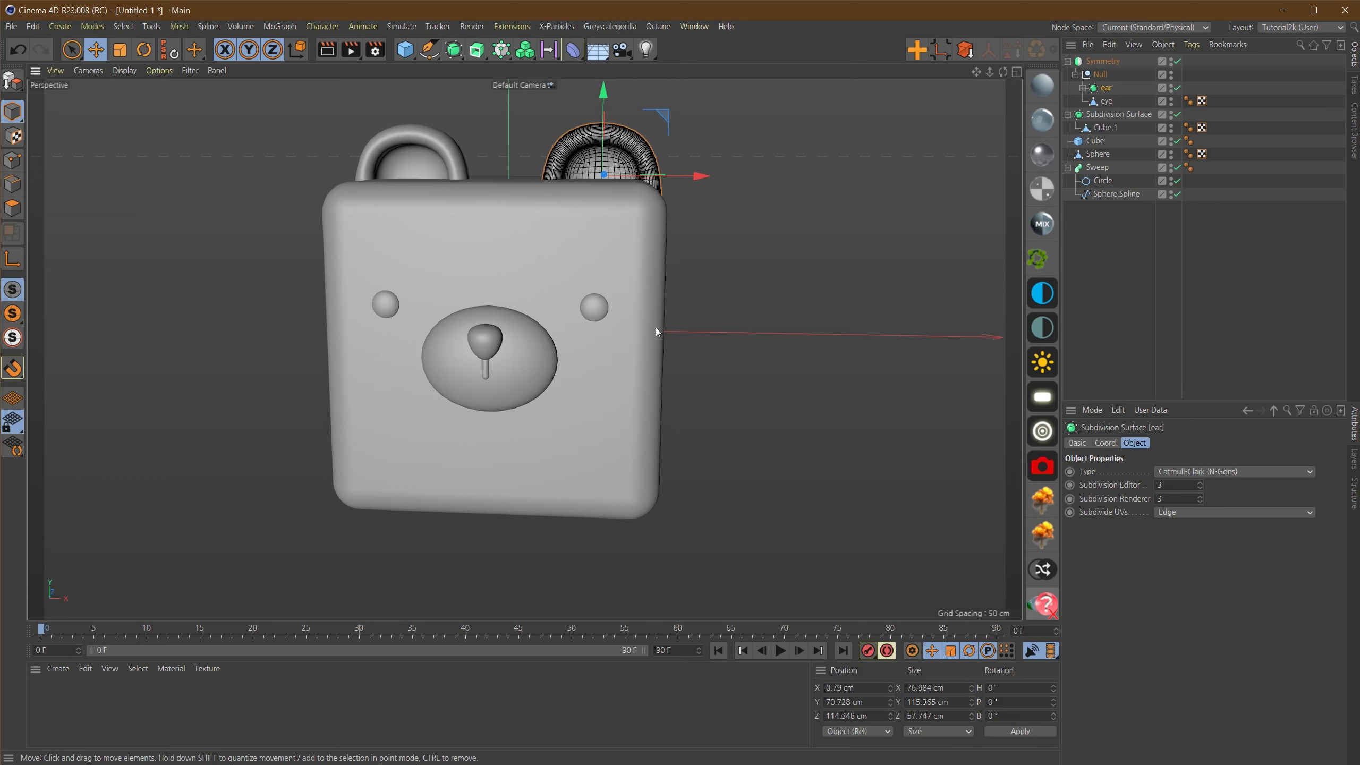
alt+drag(637, 331, 688, 340)
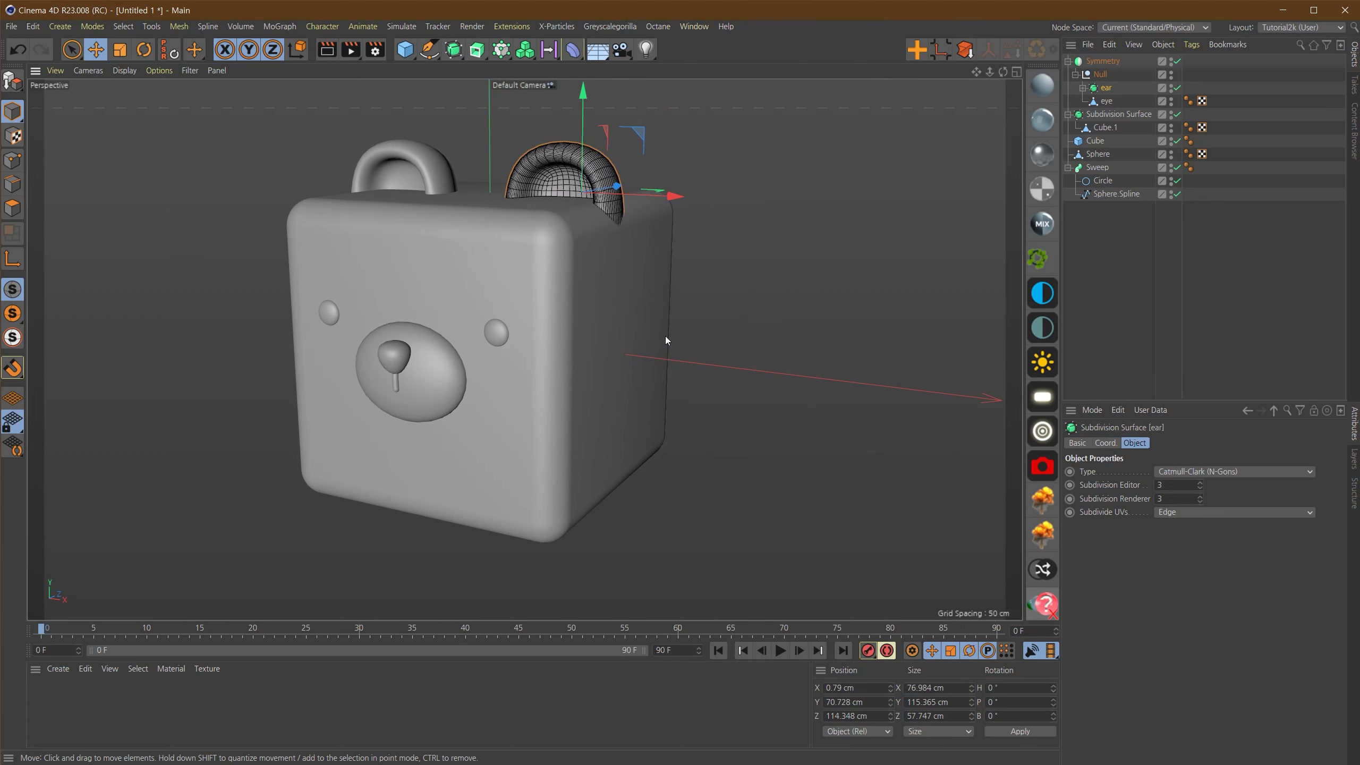
Step: Add a Capsule beside the head as a separate top-level object and set its orientation to -X
click(405, 50)
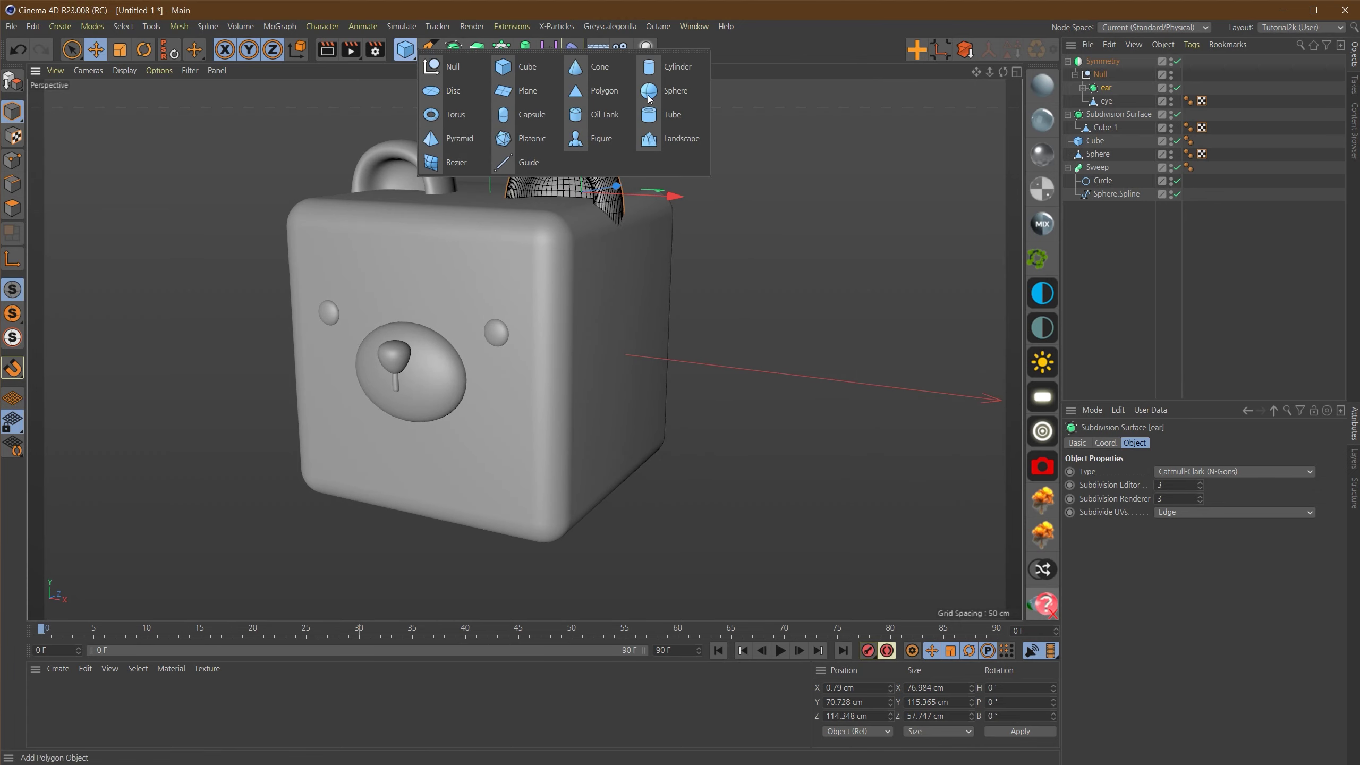
click(541, 117)
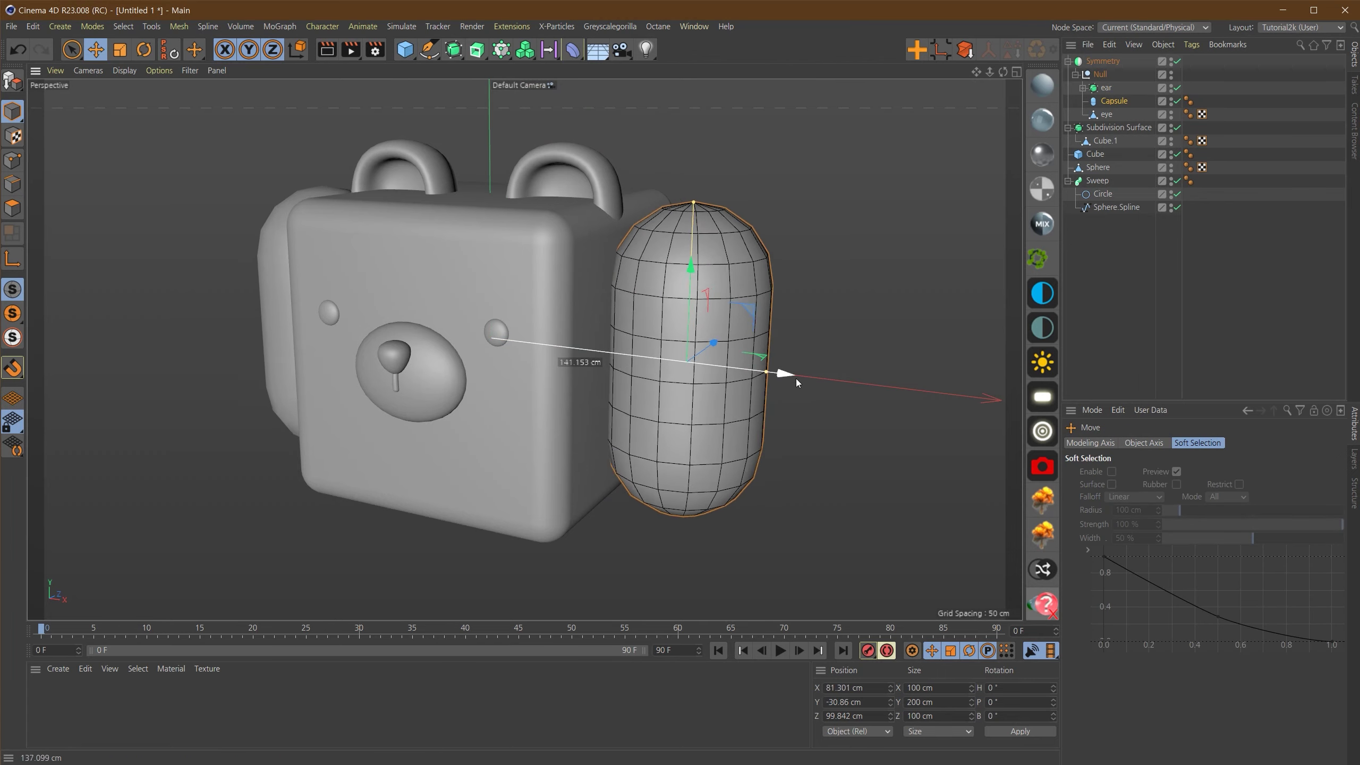
click(1167, 543)
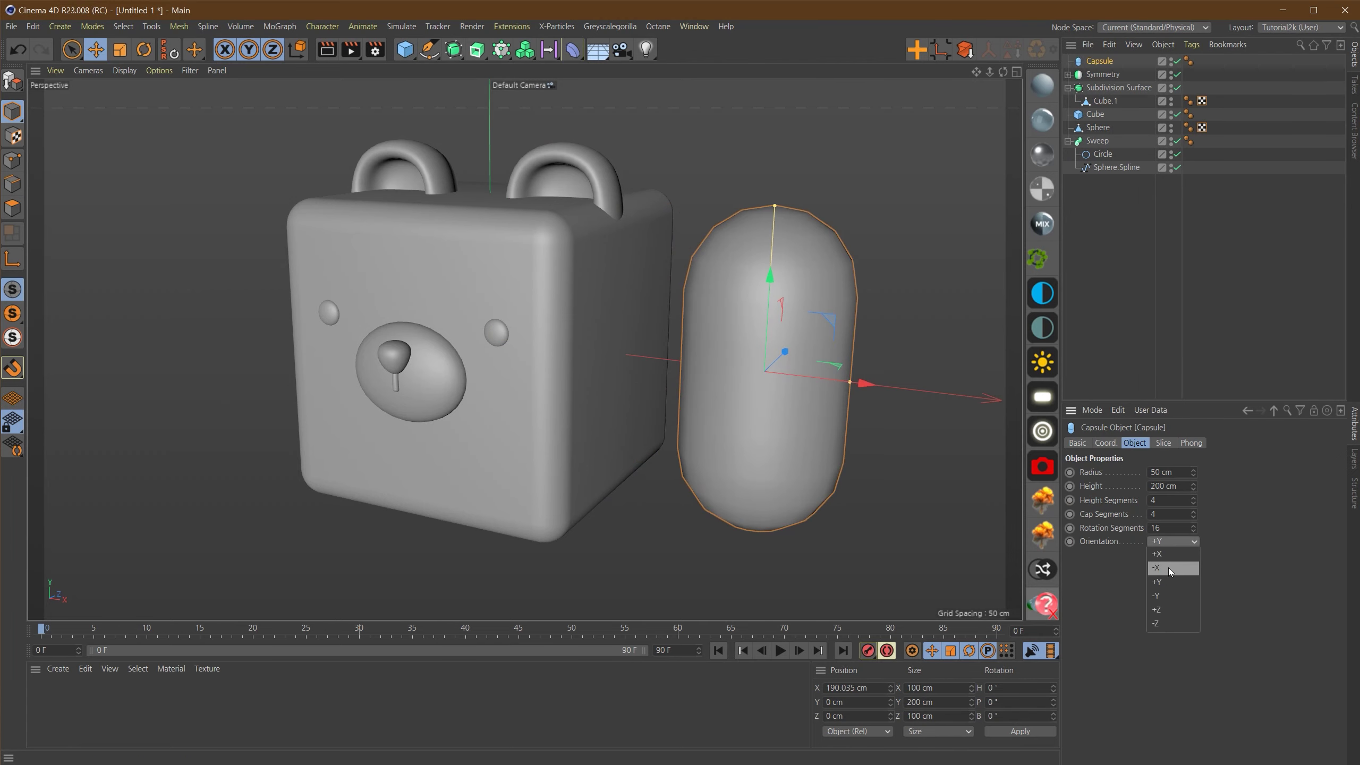
click(1169, 568)
Step: Move the capsule closer to the head at about X 159.7 cm and scale it to about 100.4 by 50.2 cm
drag(869, 386, 829, 384)
key(t)
drag(929, 205, 695, 311)
key(e)
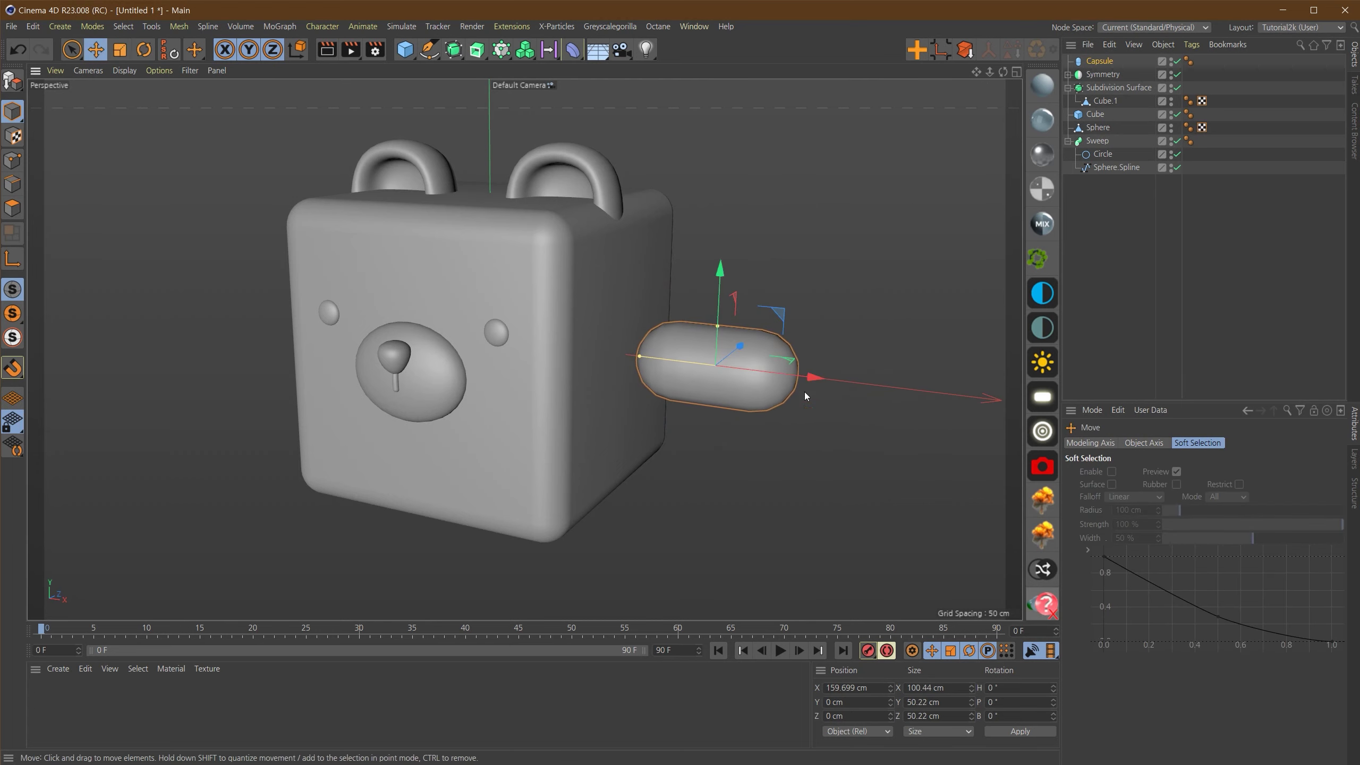
Step: Slide the capsule into the side of the head at about X 129.1 cm, Y -30.5 cm, and lengthen it to a height of 126.44 cm
drag(811, 382, 755, 384)
click(1099, 62)
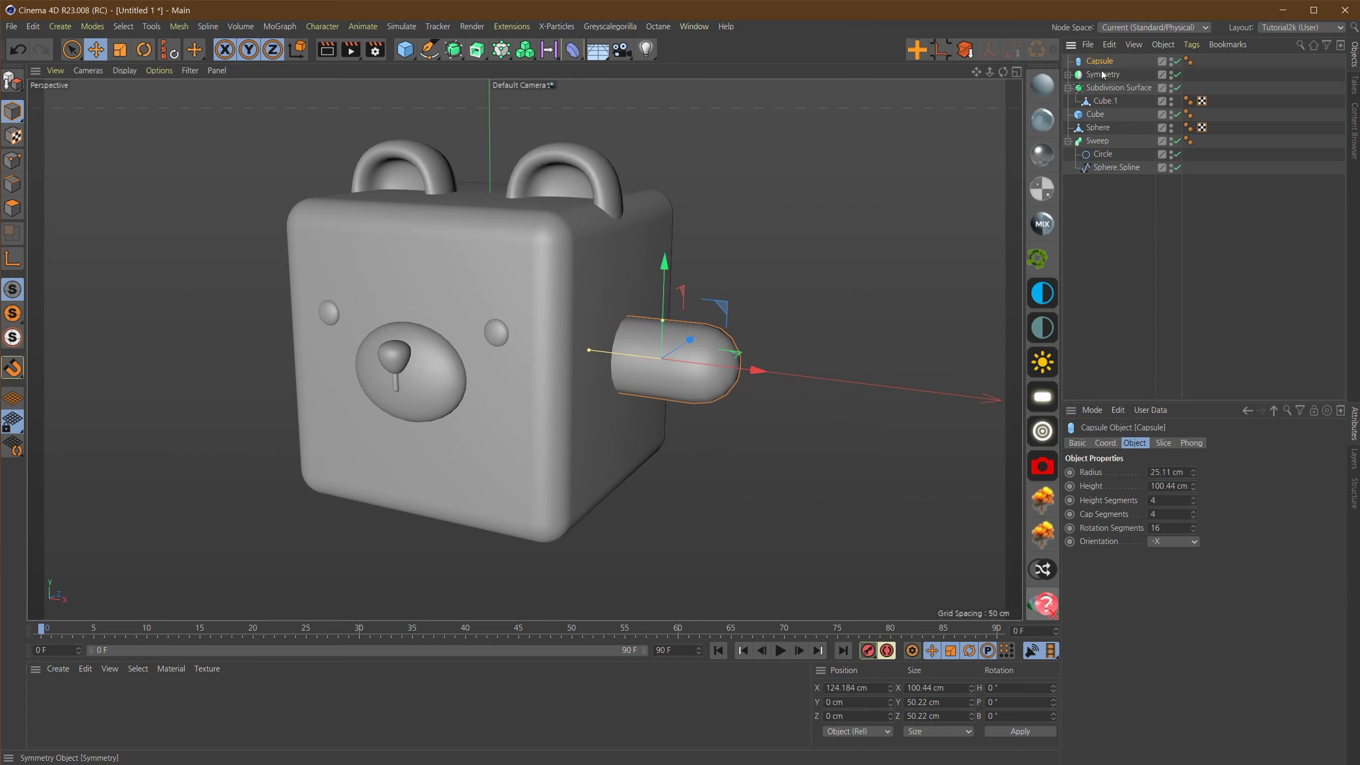
mouse_move(1192, 485)
mouse_down()
mouse_move(1192, 471)
mouse_move(1194, 493)
mouse_up()
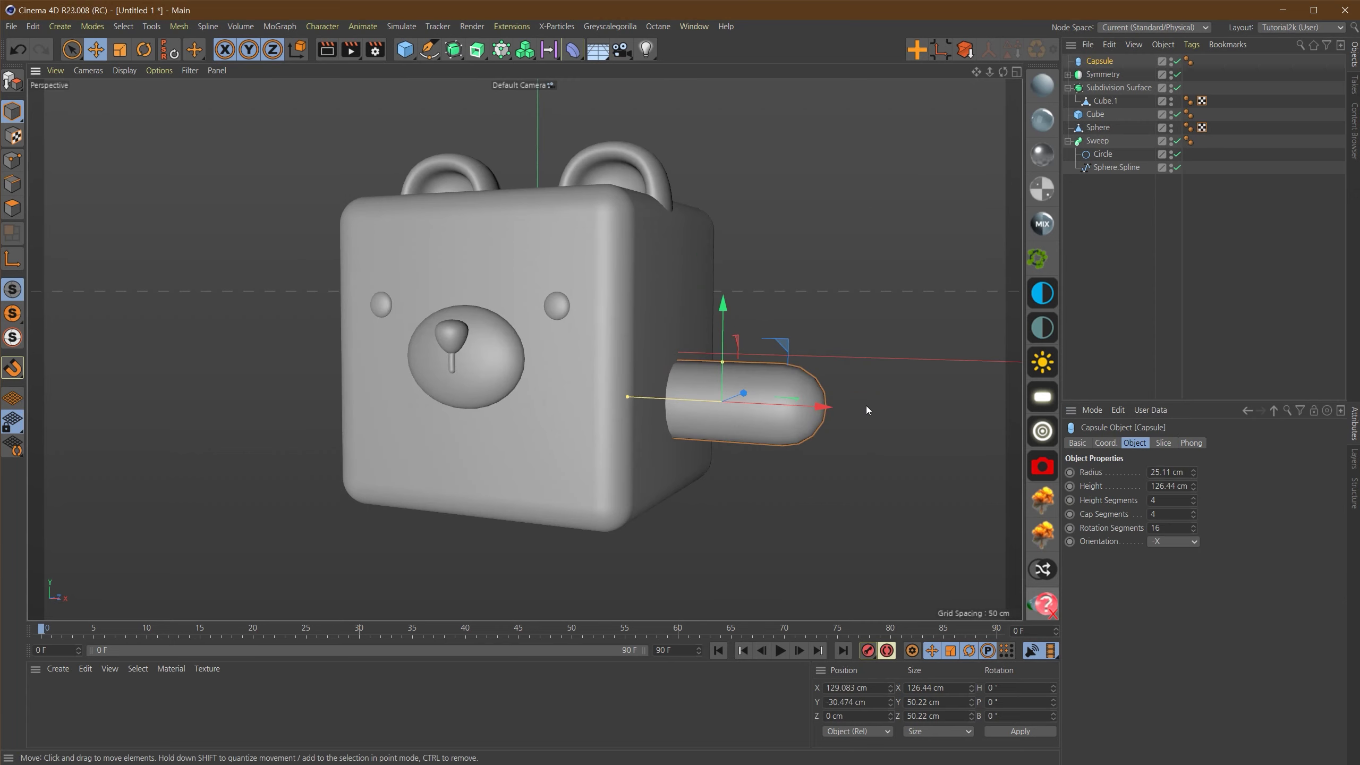
Step: Show wireframe lines over the shading and set the capsule to 12 height segments and 7 cap segments
key(n)
key(b)
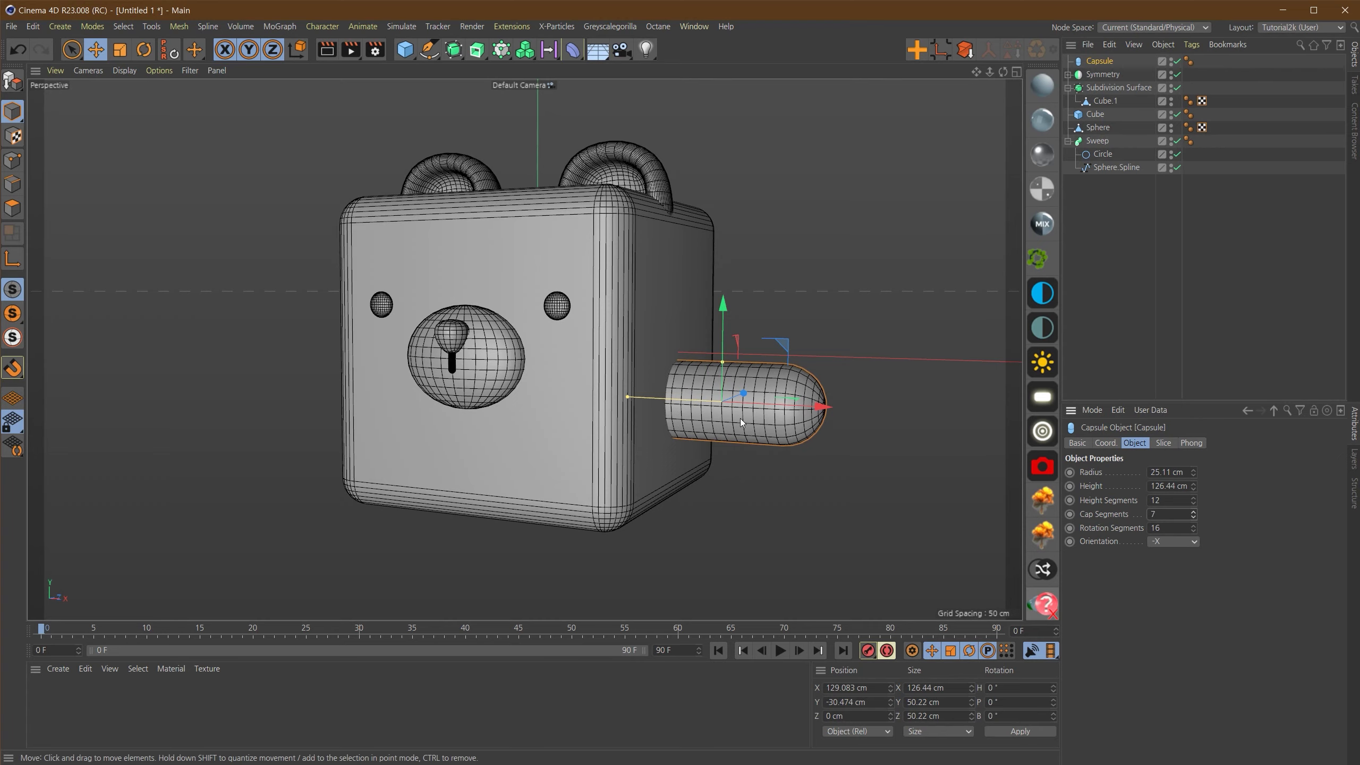
alt+drag(771, 407, 866, 403)
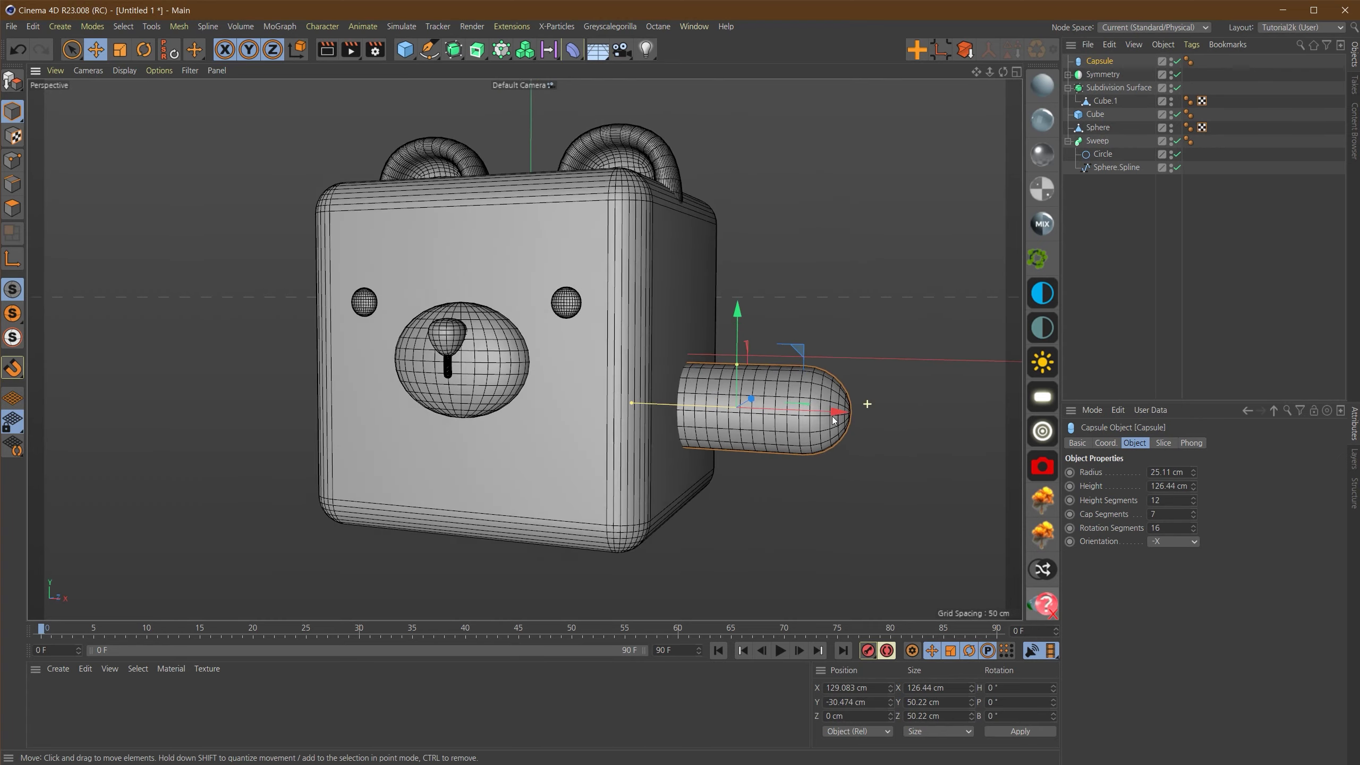
alt+middle_drag(824, 412, 802, 420)
alt+drag(803, 424, 897, 382)
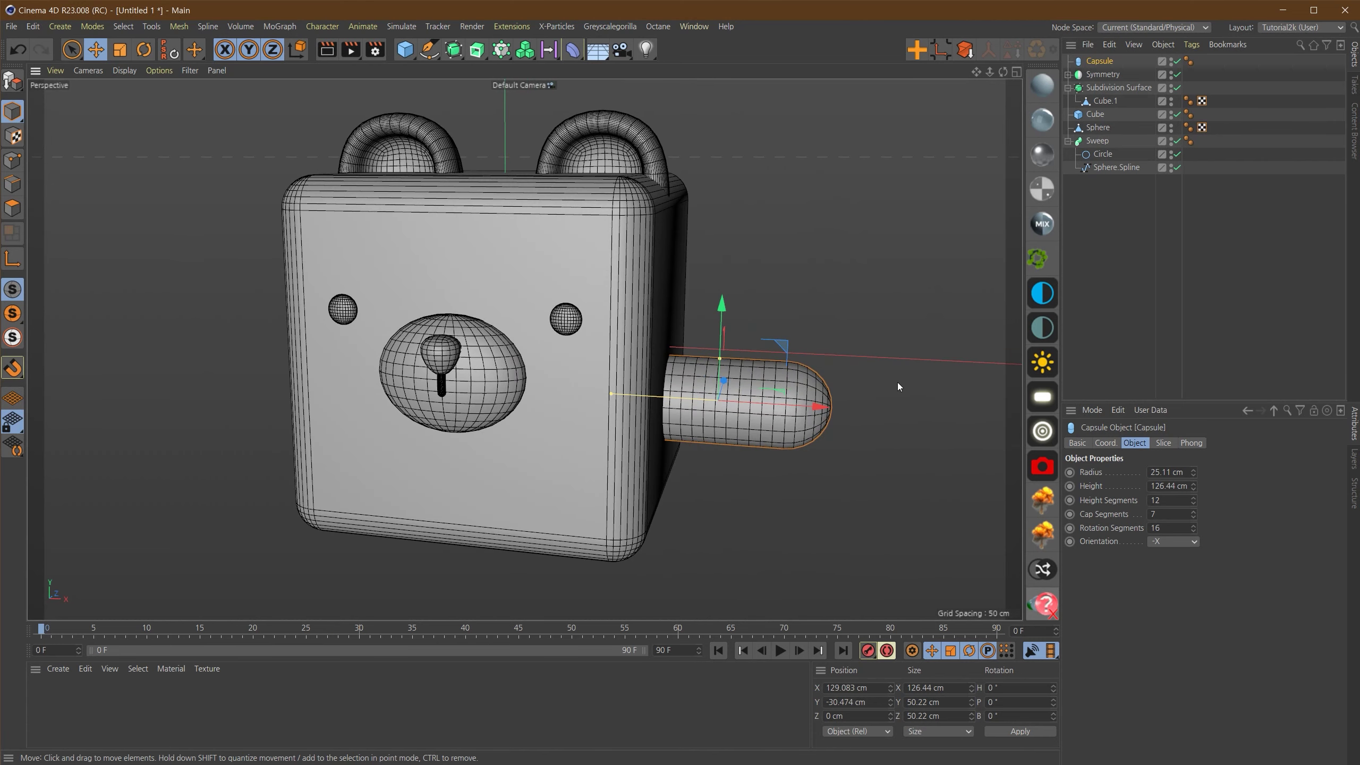
Step: Add a Bend deformer as a child of the capsule, try out its strength and undo that strength change
click(577, 53)
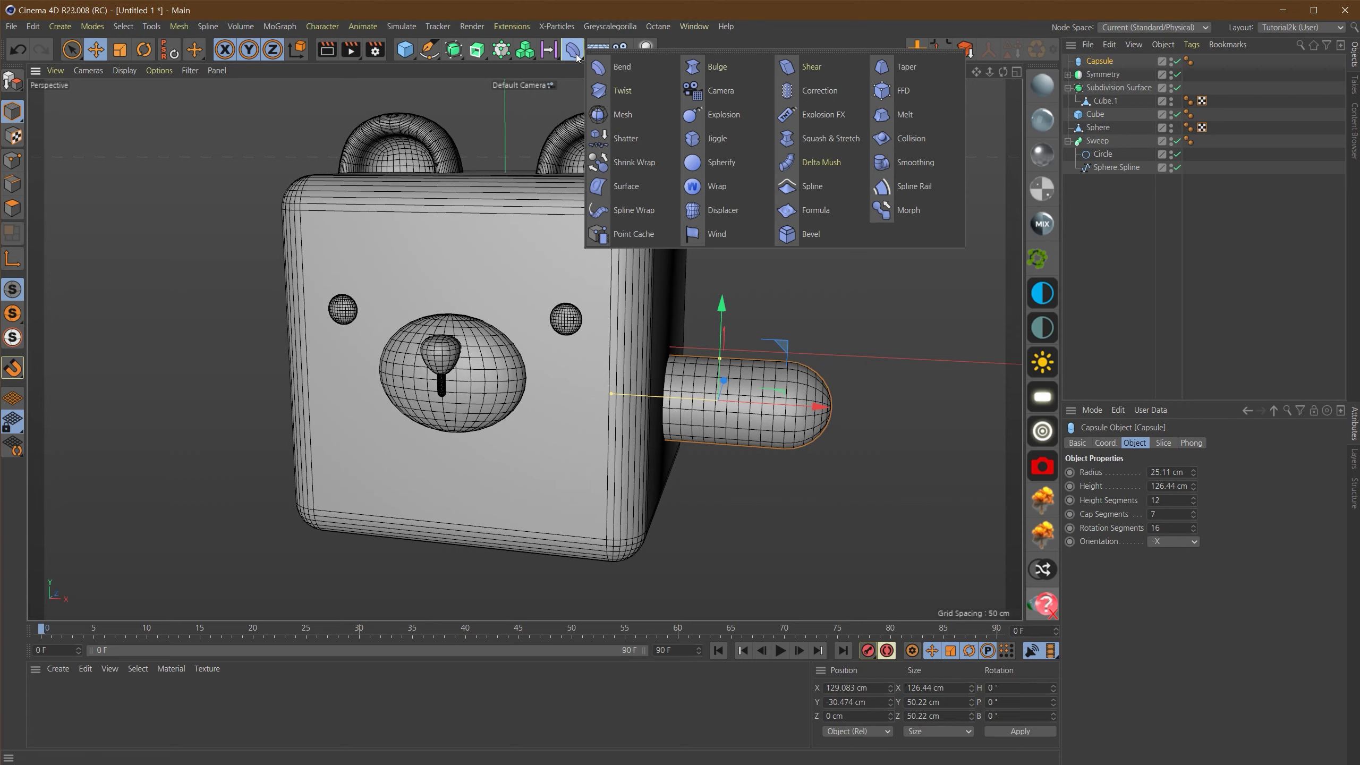
click(627, 67)
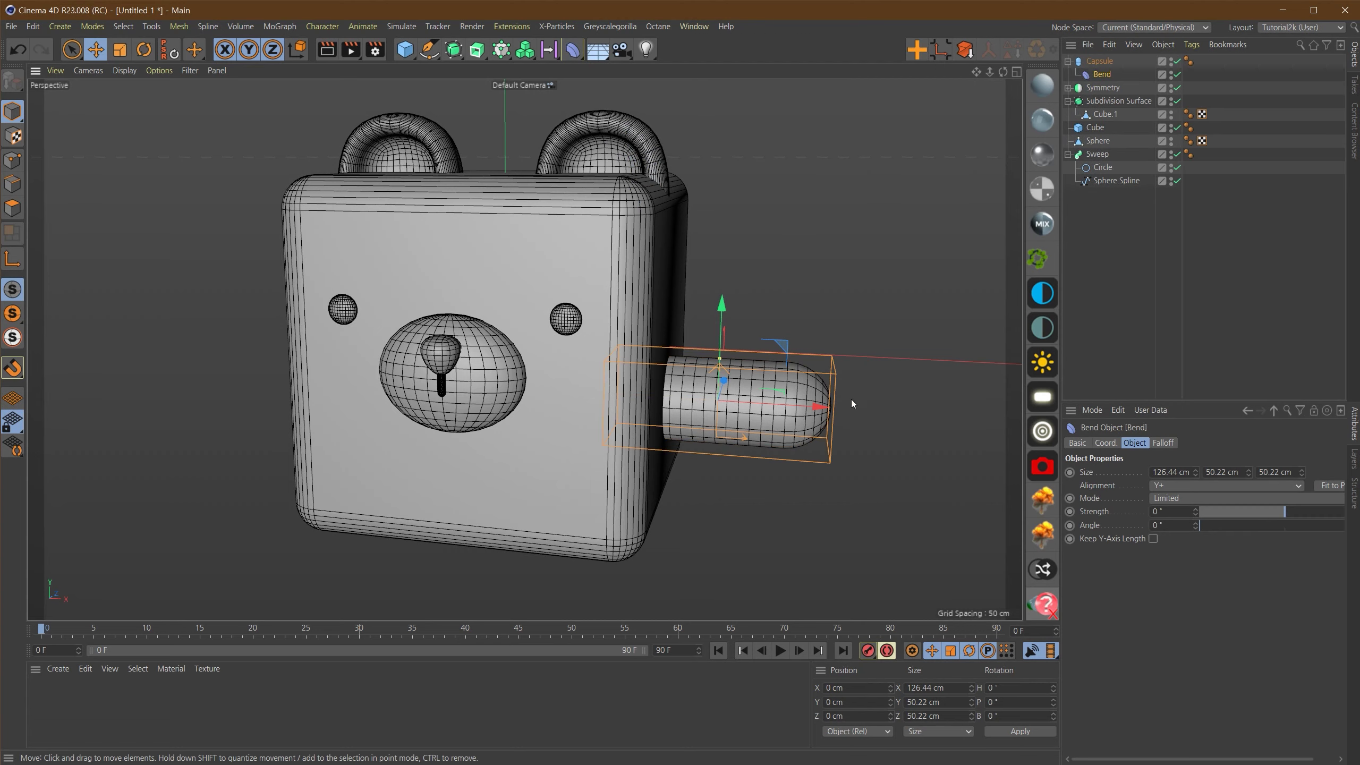
mouse_move(1295, 516)
mouse_down()
mouse_move(1309, 512)
mouse_move(1272, 506)
mouse_up()
key(ctrl+z)
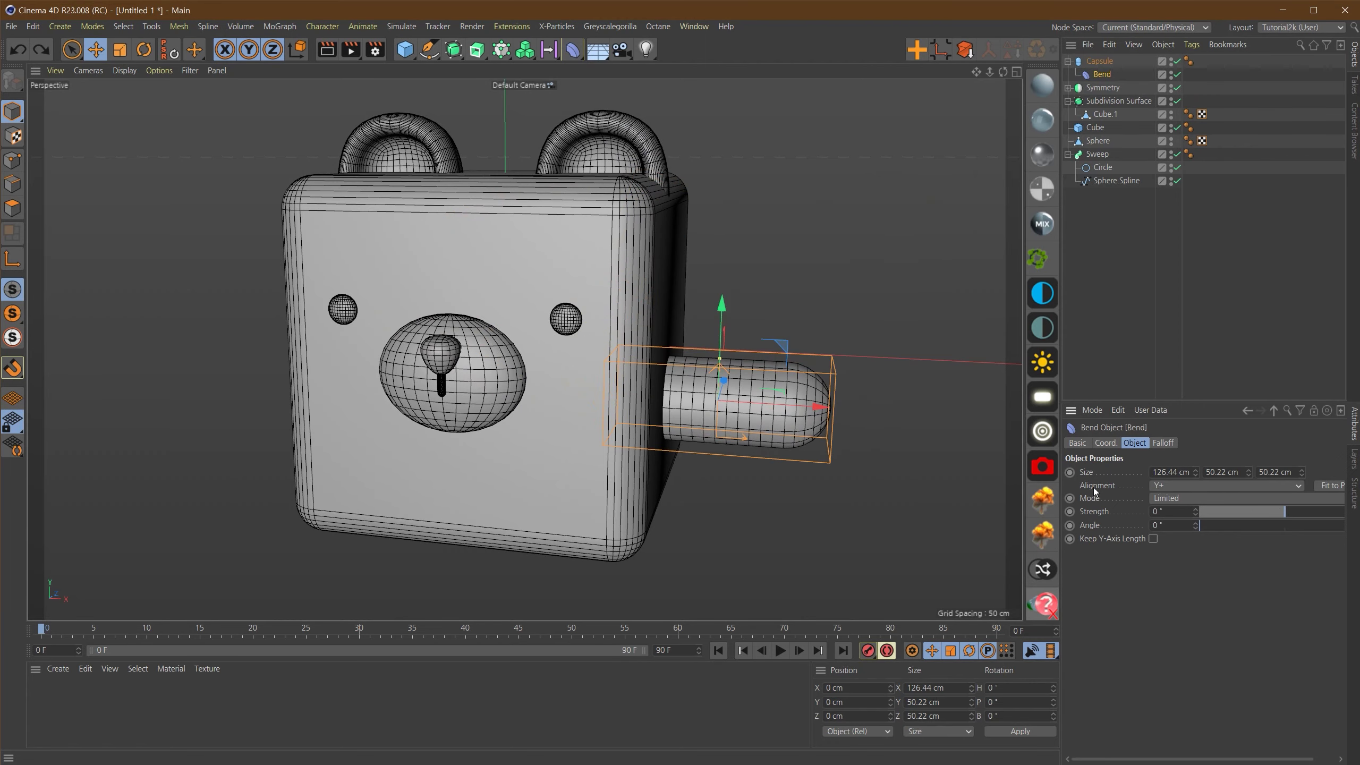
Step: Try aligning the Bend to X-, fitting it to the capsule and bending with a strength of about 36°
click(1178, 485)
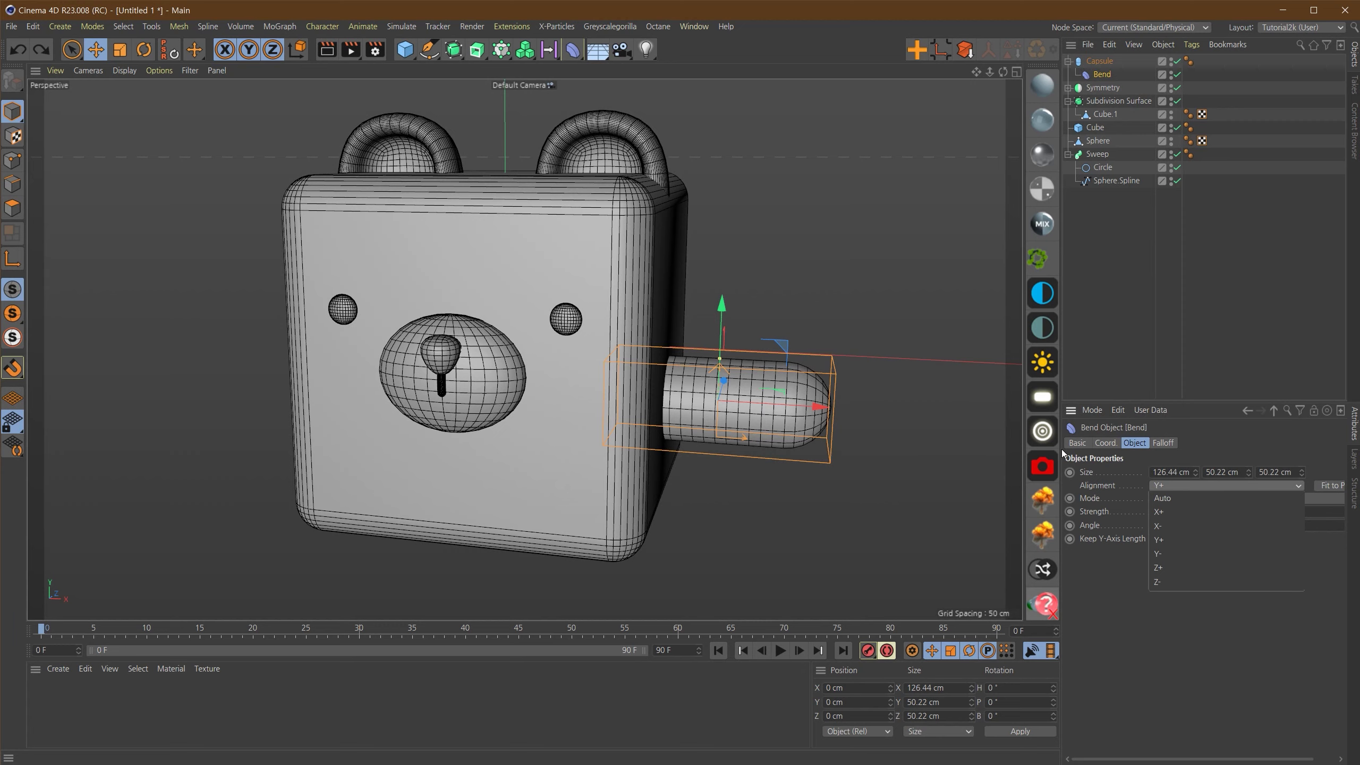
click(1106, 58)
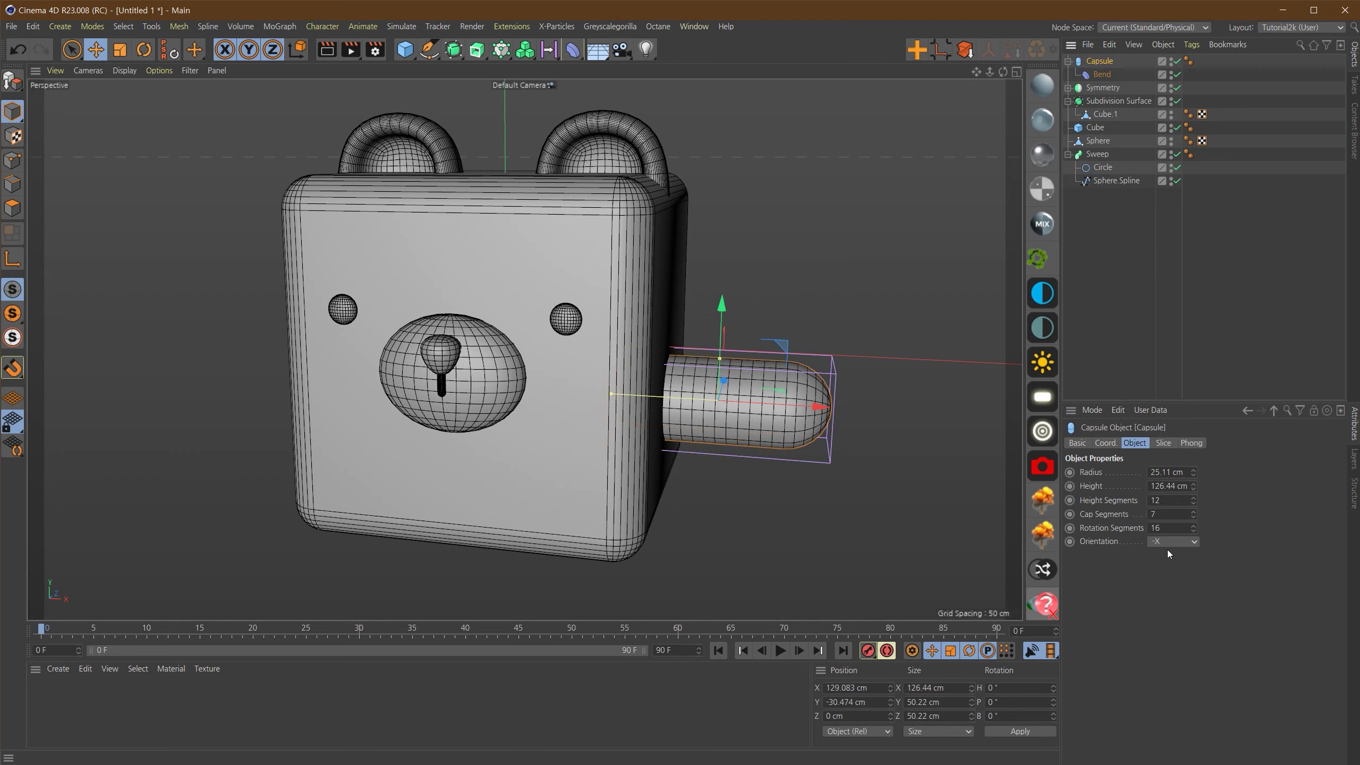
click(1103, 75)
click(1181, 489)
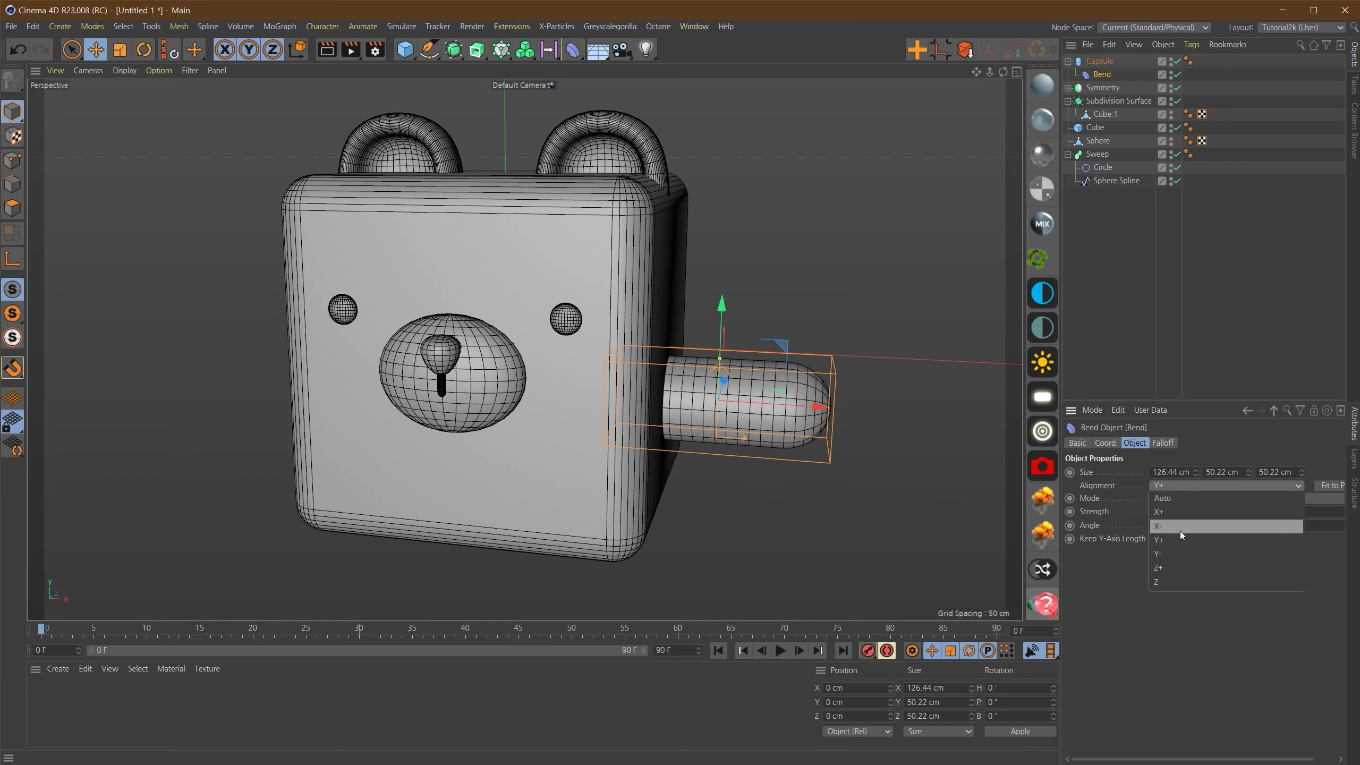
click(1179, 531)
click(1319, 487)
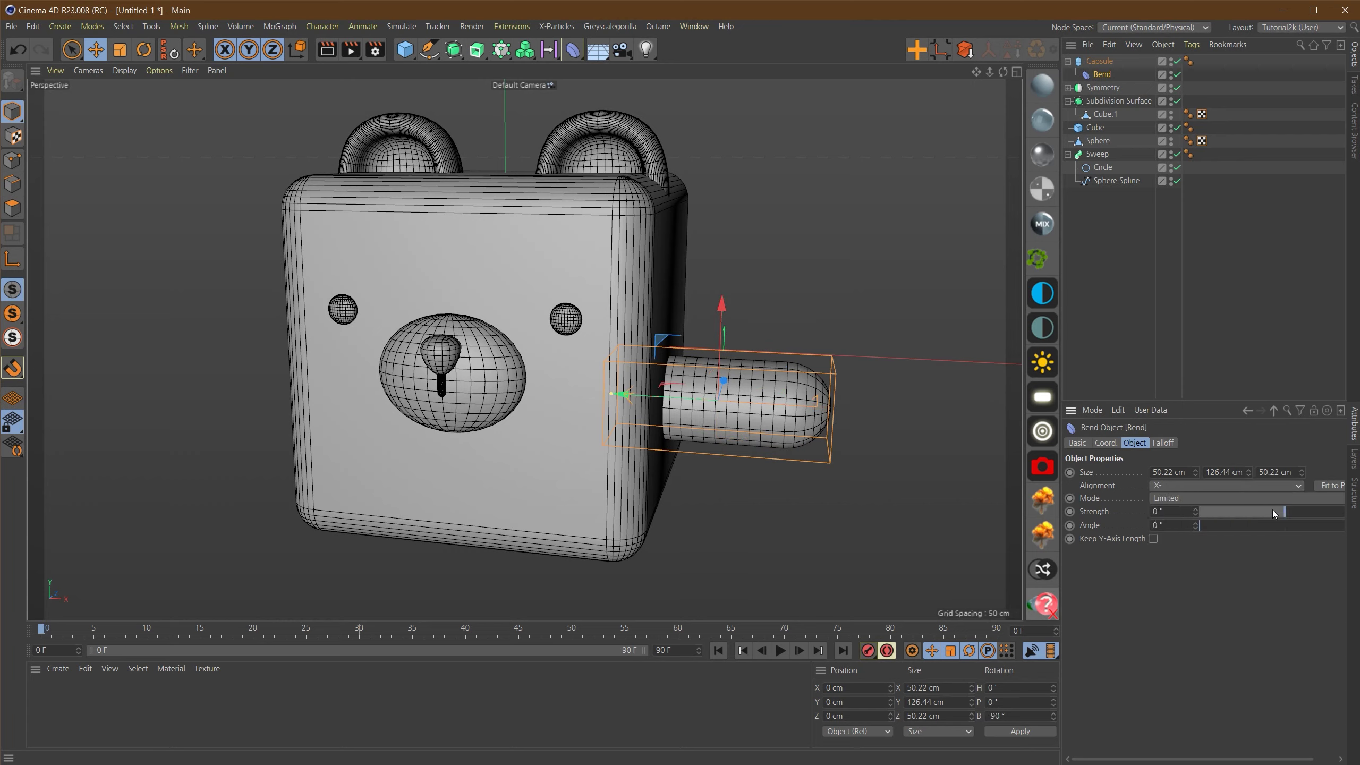
drag(1275, 512, 1299, 524)
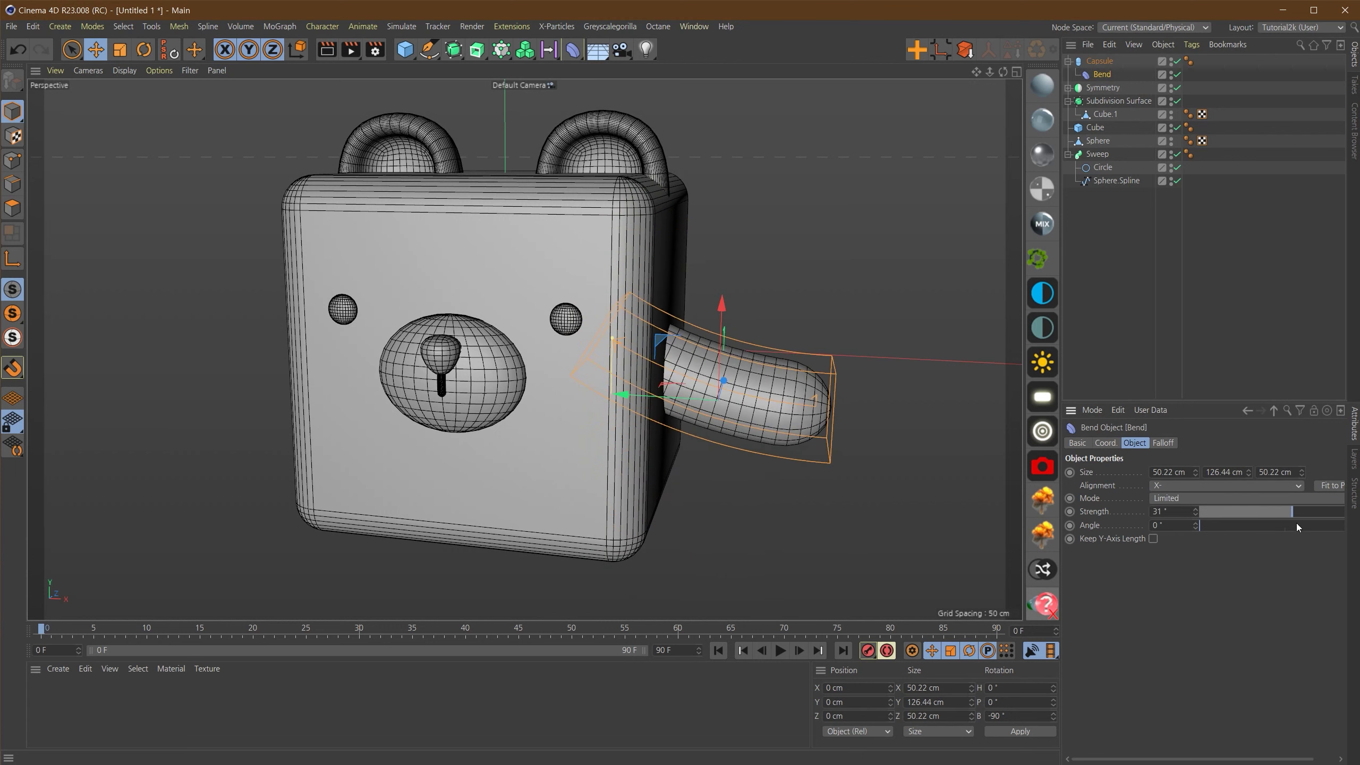
Step: Align the Bend to X+, fit it to the parent capsule, and set its strength to about -129°
click(1273, 486)
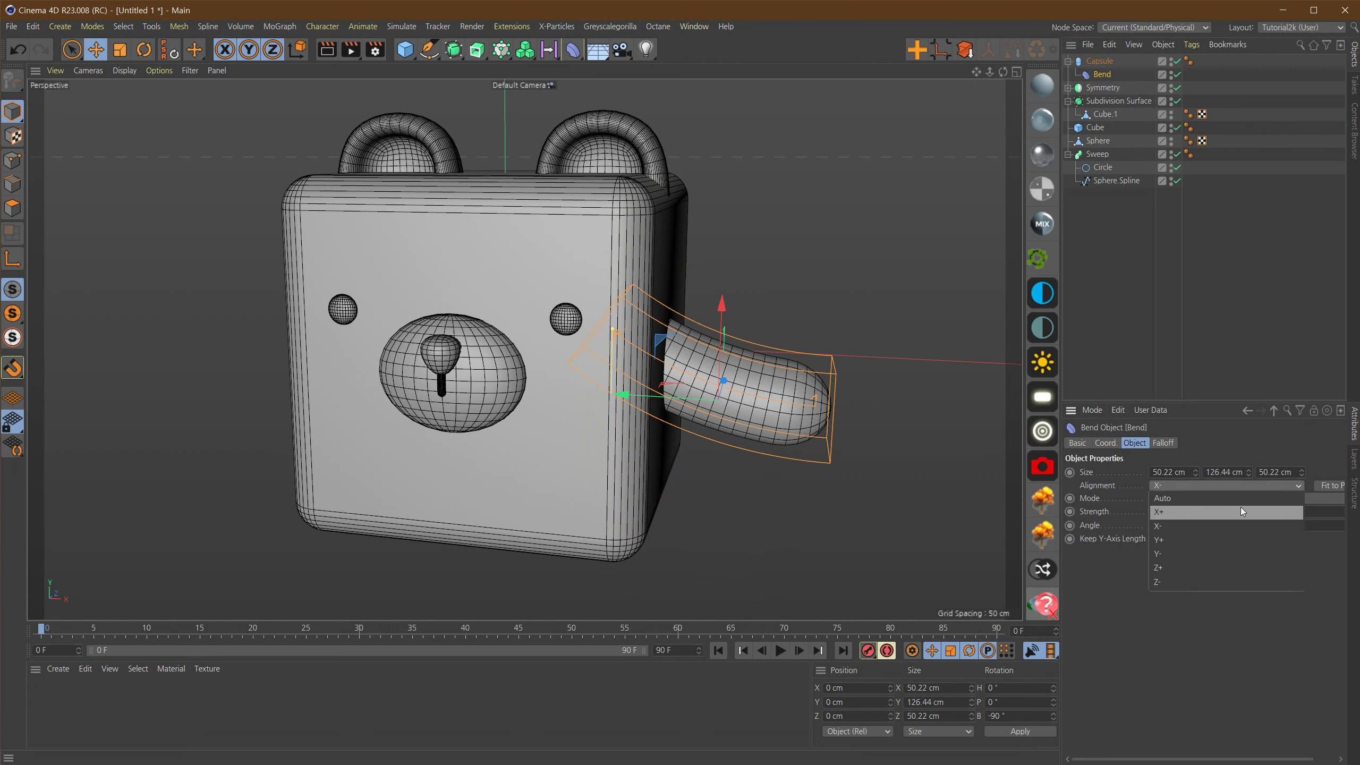
click(1241, 507)
click(1271, 488)
click(1254, 507)
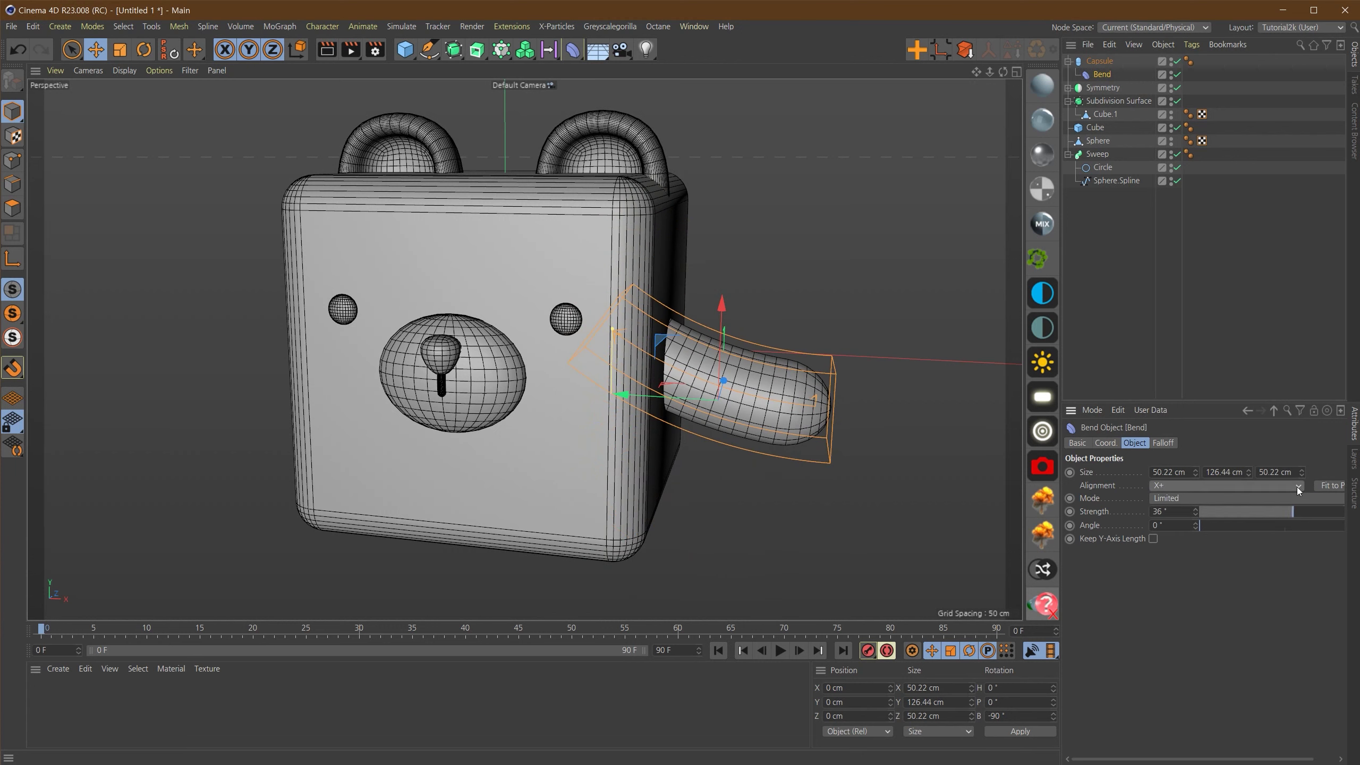
drag(1291, 511, 1253, 512)
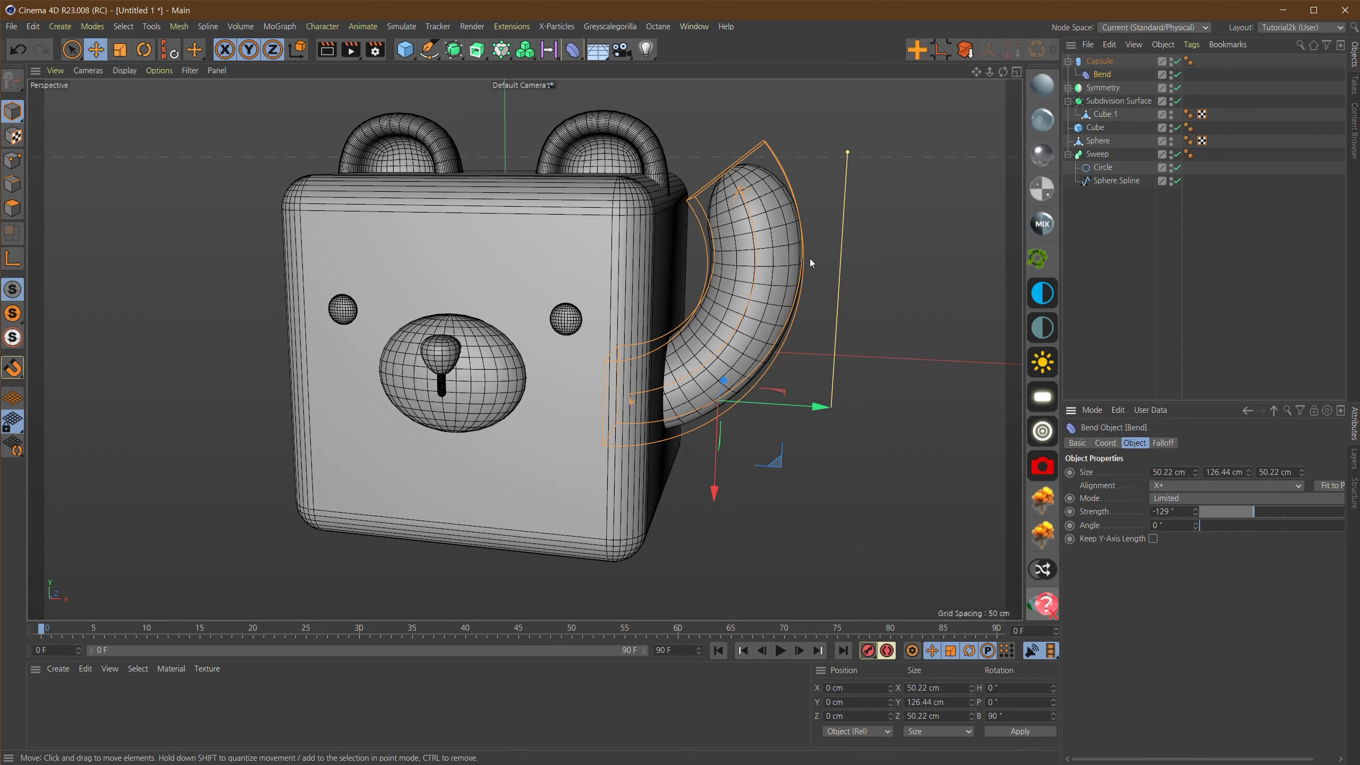
Step: Enable Keep Y-Axis Length on the Bend and reduce its strength to -73°
click(1153, 538)
scroll(795, 554, up, 2)
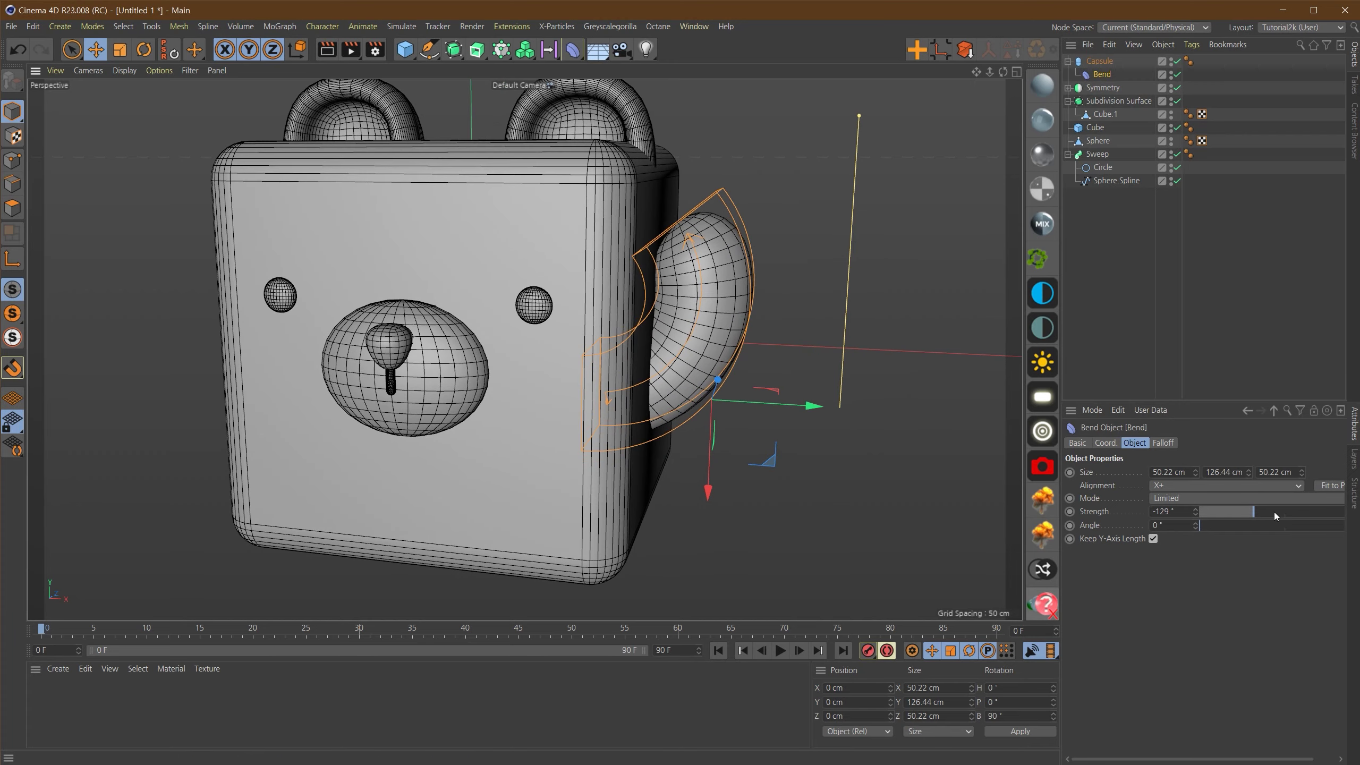
mouse_move(1274, 512)
mouse_down()
mouse_move(1285, 519)
mouse_move(1264, 520)
mouse_move(1303, 520)
mouse_move(1267, 519)
mouse_up()
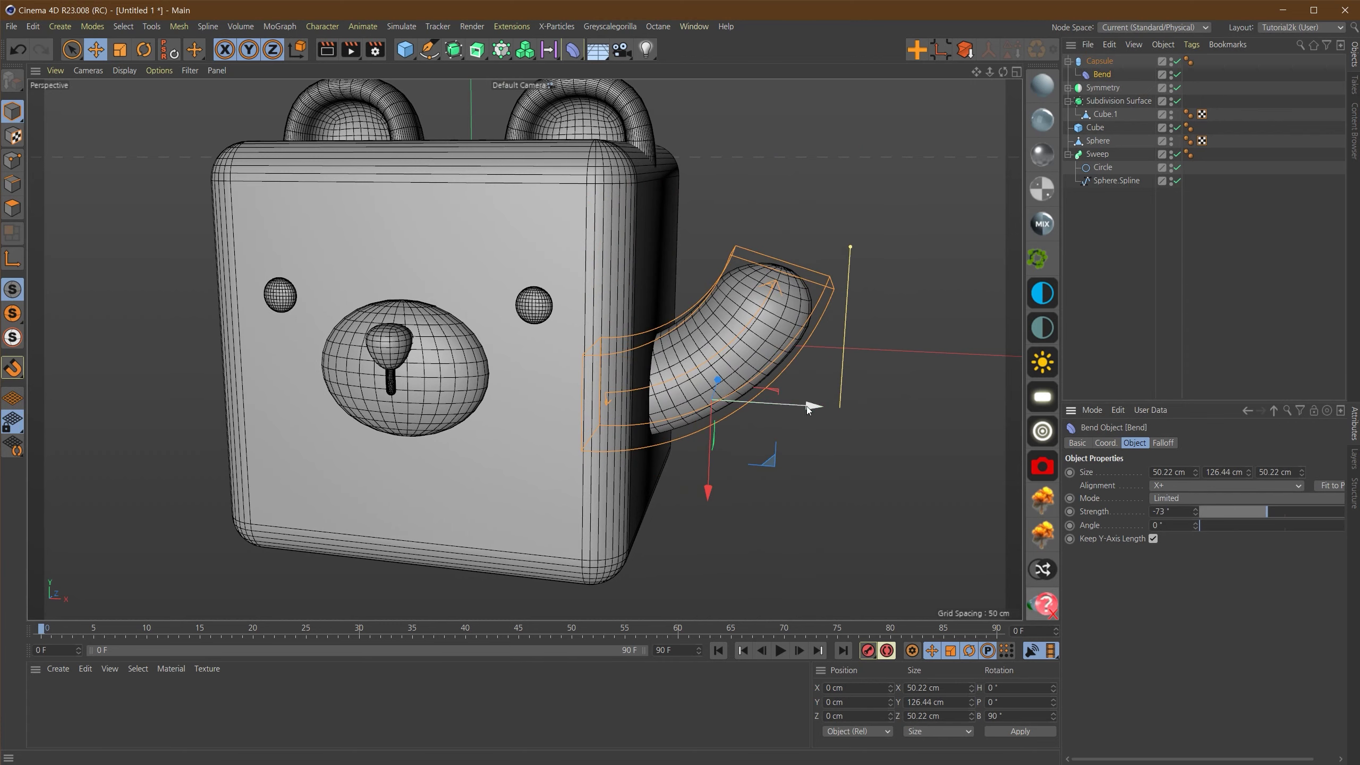
Step: Resize the Bend to 89.44 cm in Y at about X 11.8 cm and set its strength to 90° so the arm curves downward
drag(682, 333, 736, 335)
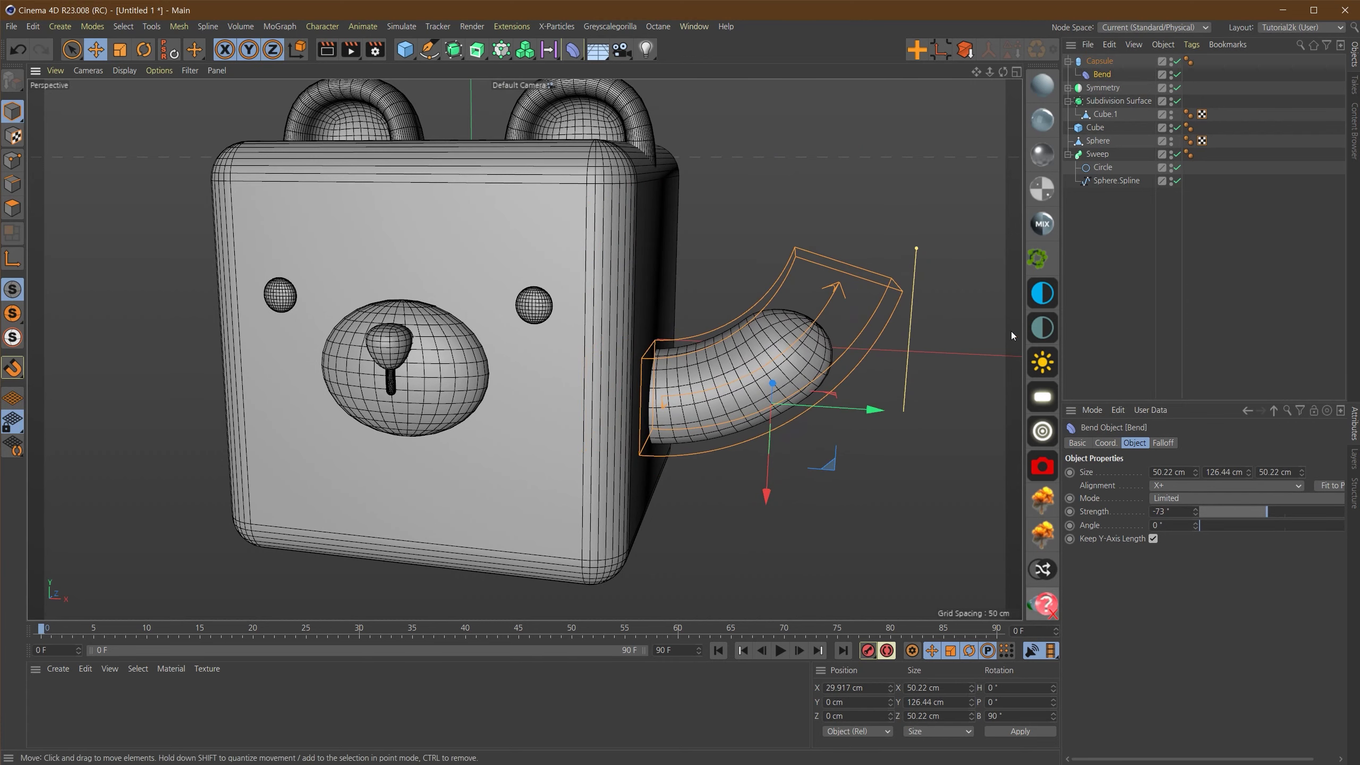
drag(1248, 472, 1248, 492)
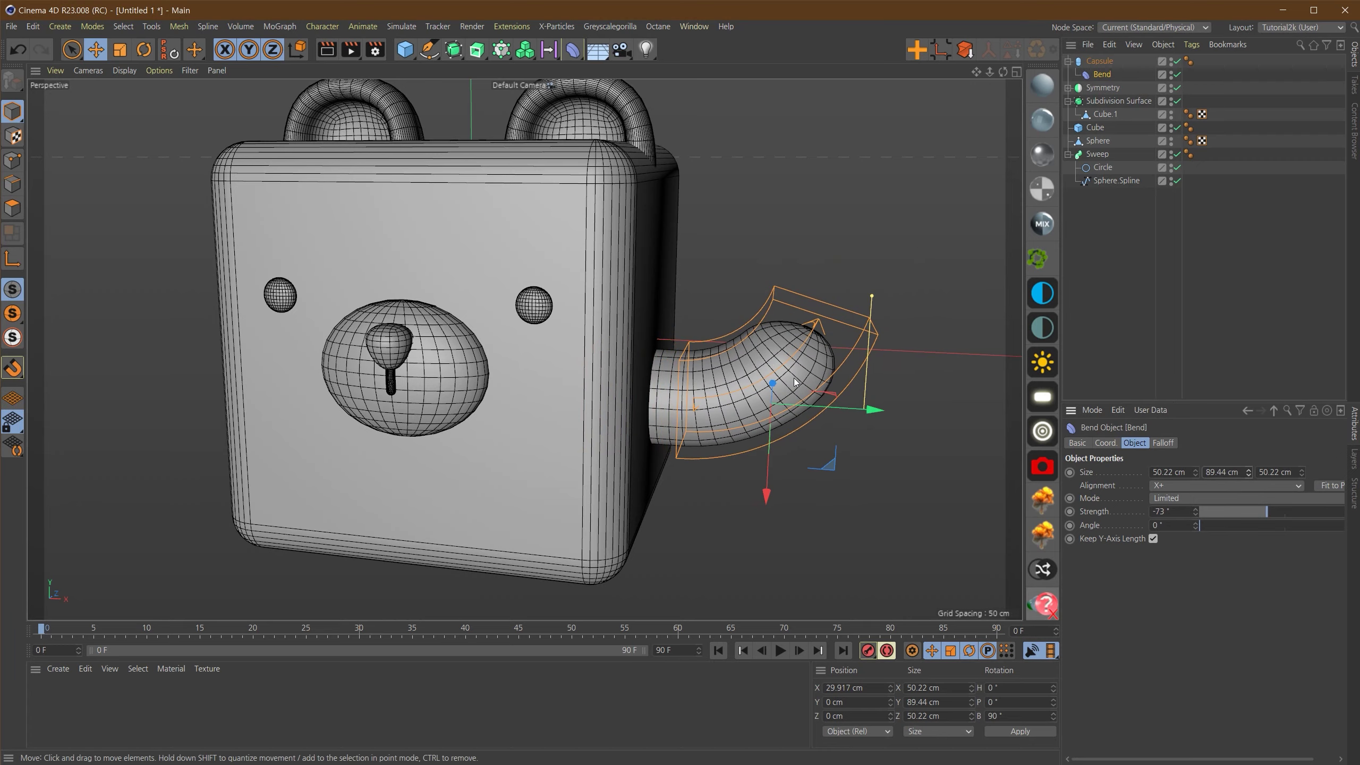
drag(865, 410, 833, 405)
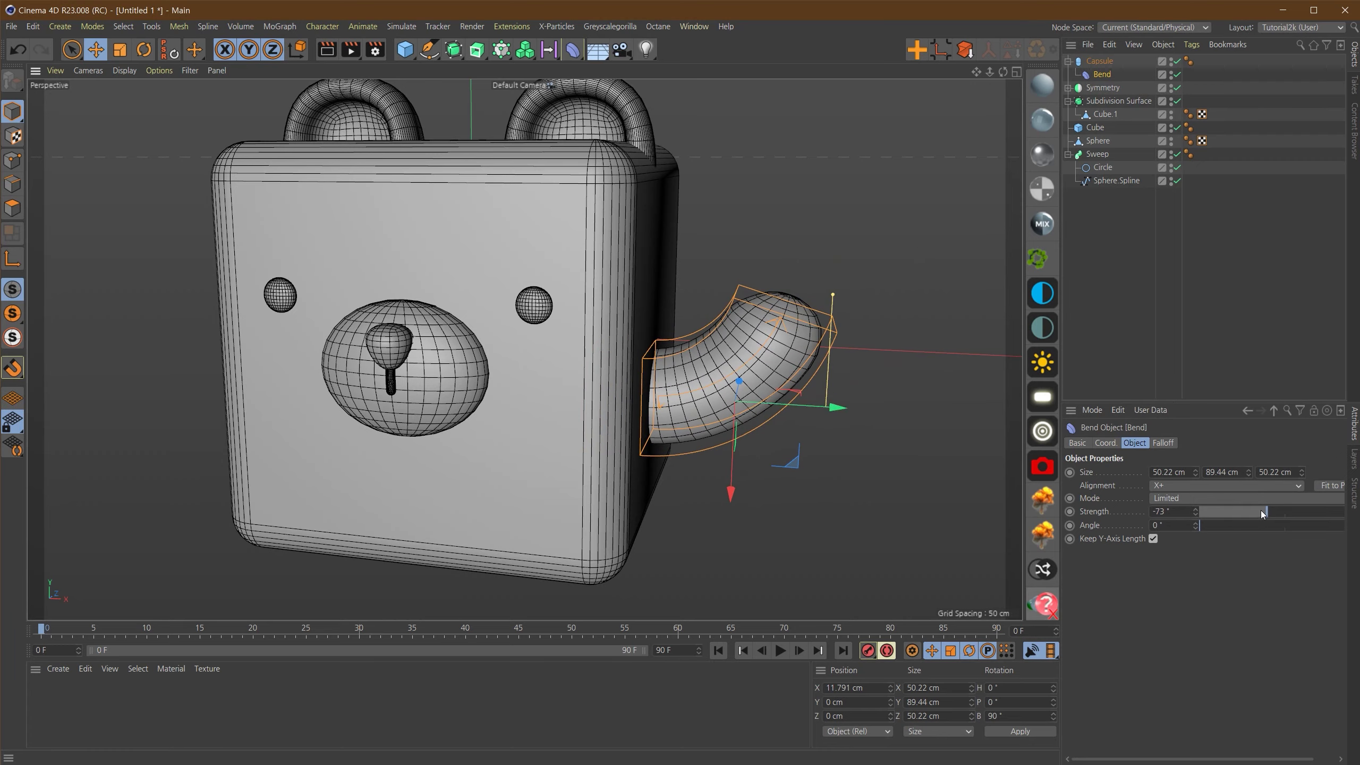
drag(1260, 510, 1317, 503)
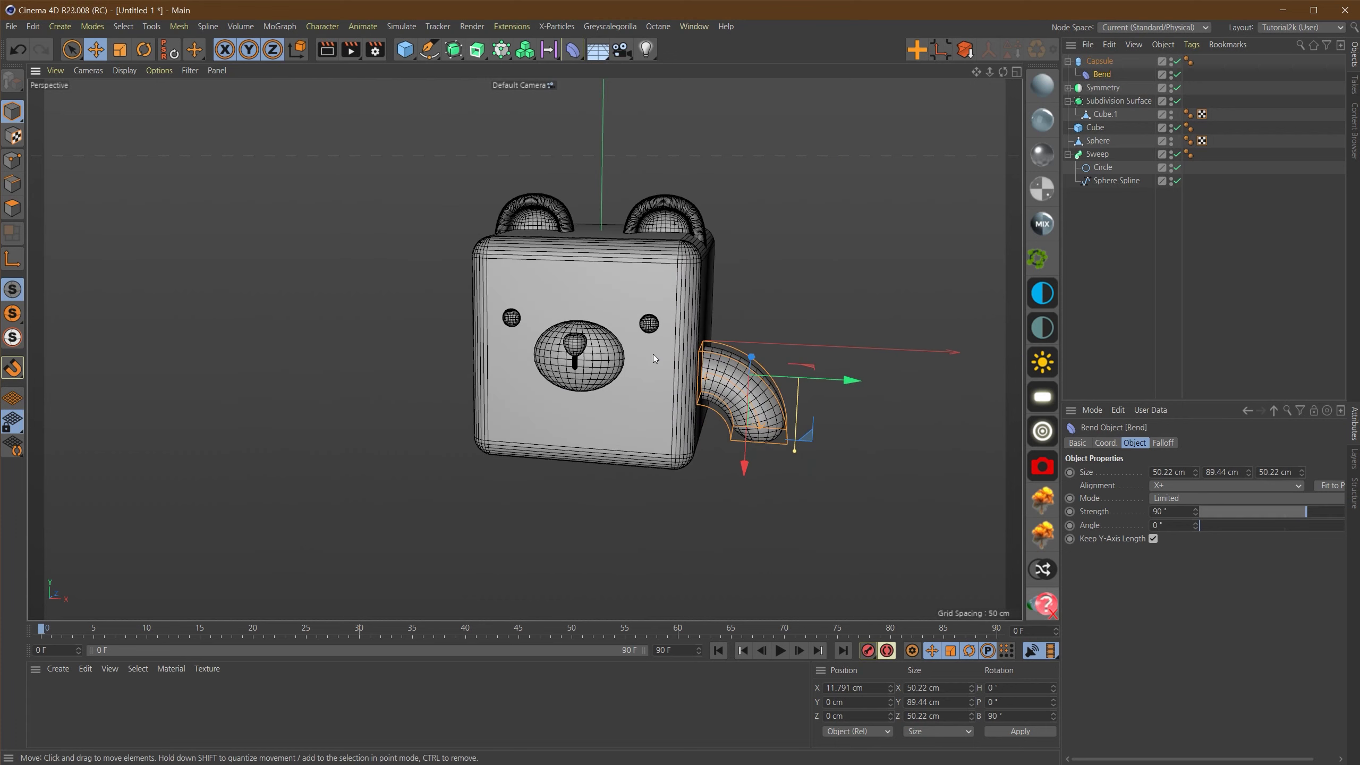
Step: Duplicate the bent capsule together with its Bend to the opposite side of the head as a second arm
alt+middle_drag(652, 354, 746, 376)
click(1117, 231)
click(1112, 64)
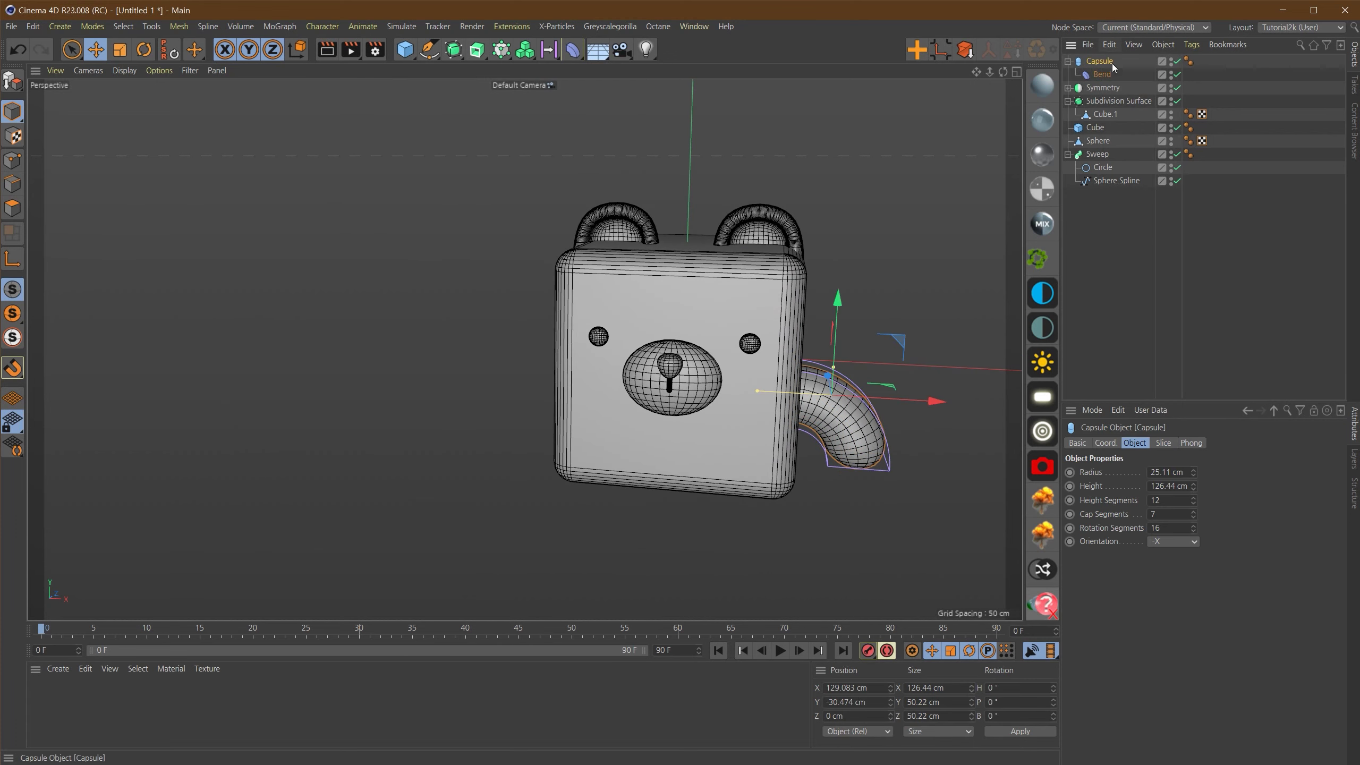
key(e)
ctrl+drag(939, 401, 655, 387)
Step: Change the alignment of the copied capsule's Bend so the second arm curves upward, and return the viewport to shading without wireframe lines
alt+middle_drag(632, 328, 670, 319)
scroll(676, 318, up, 4)
alt+drag(661, 336, 696, 328)
click(1093, 78)
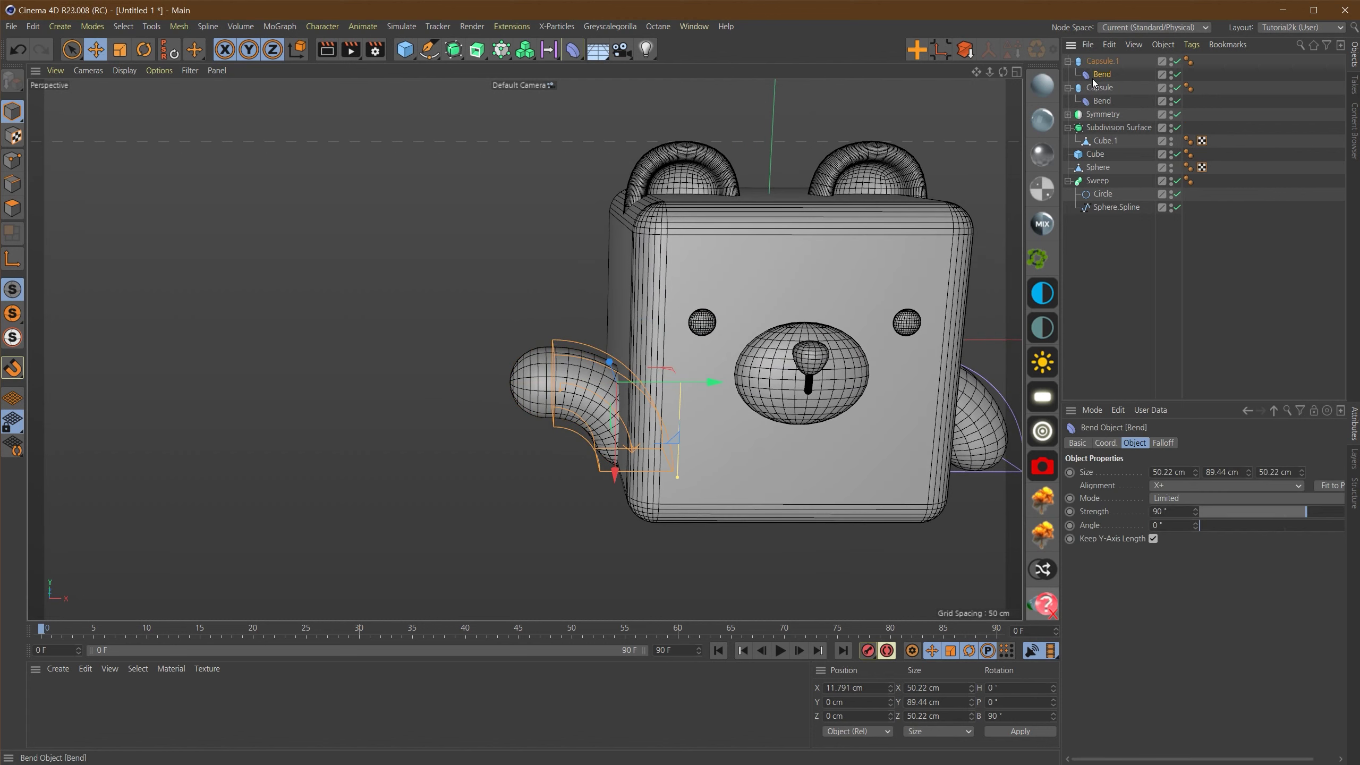
click(1193, 487)
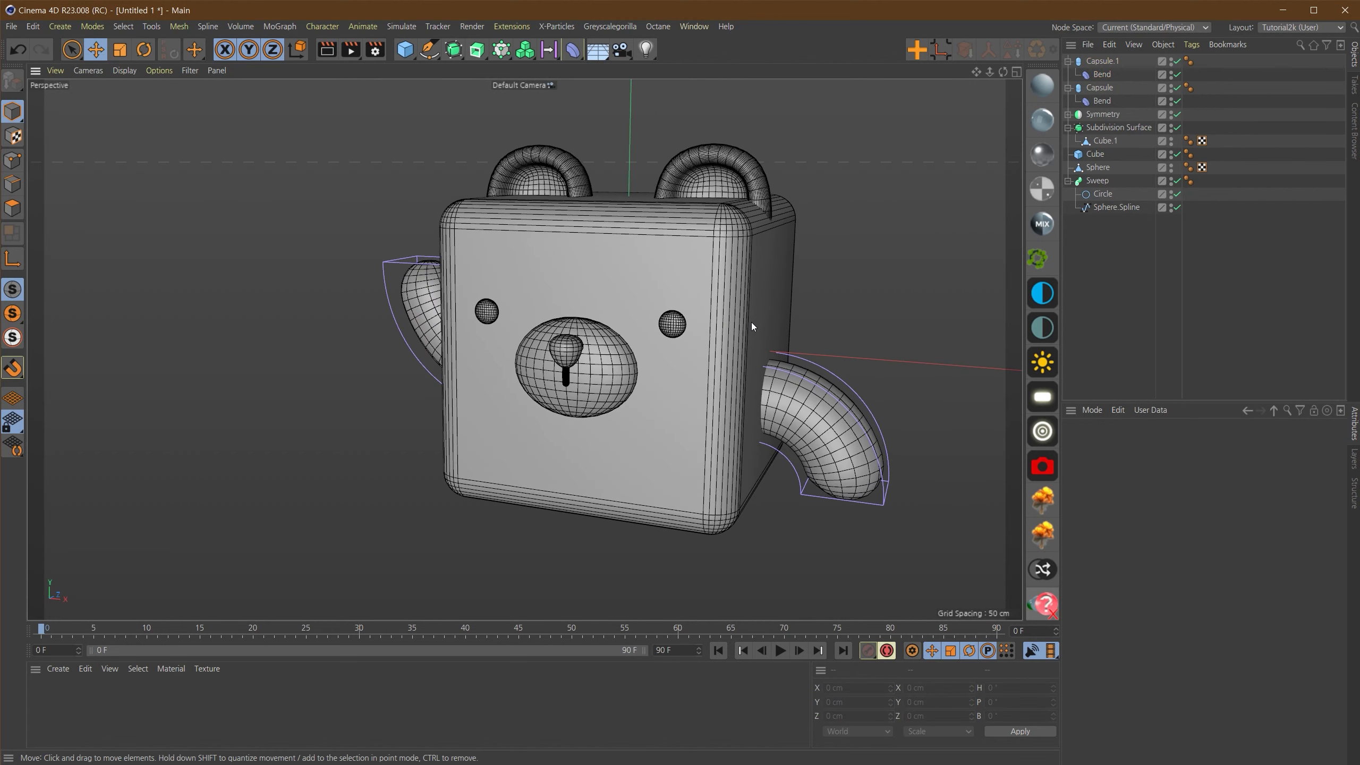
key(n)
key(a)
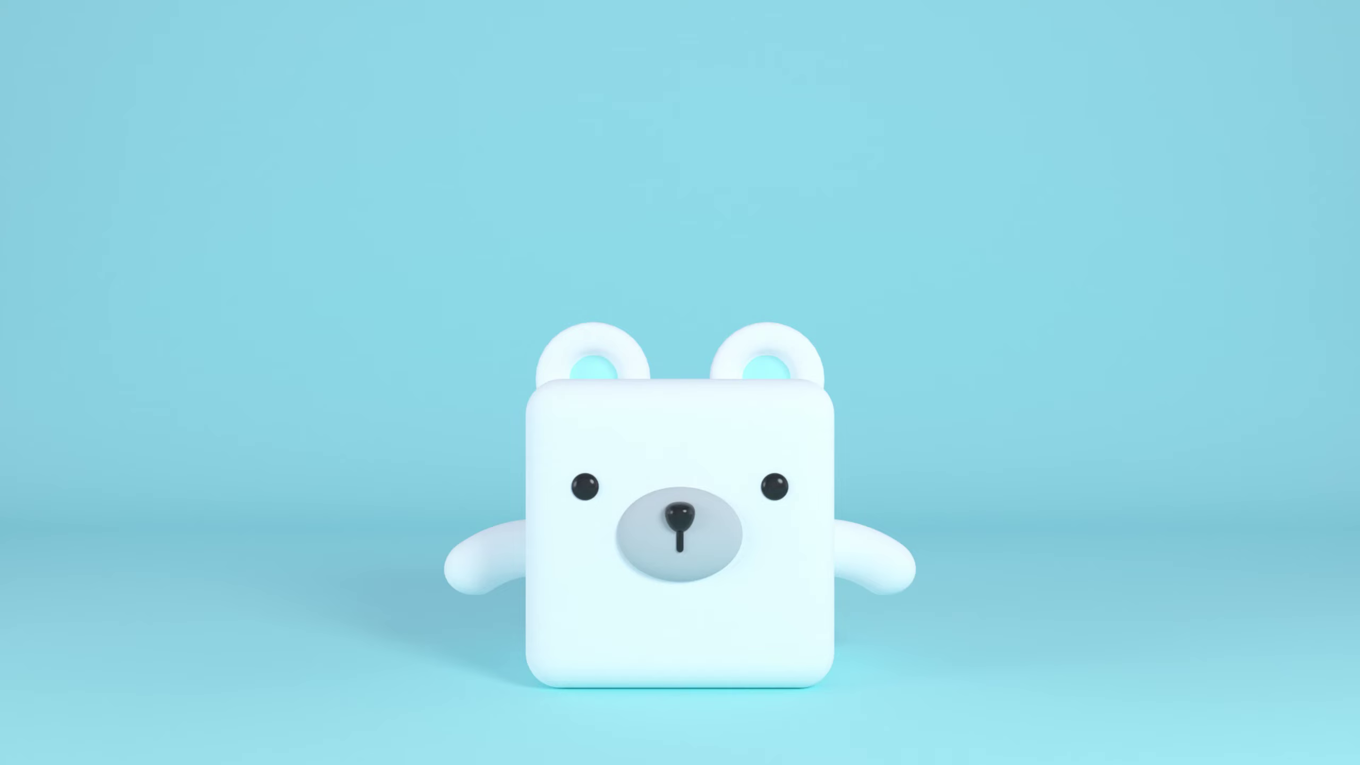